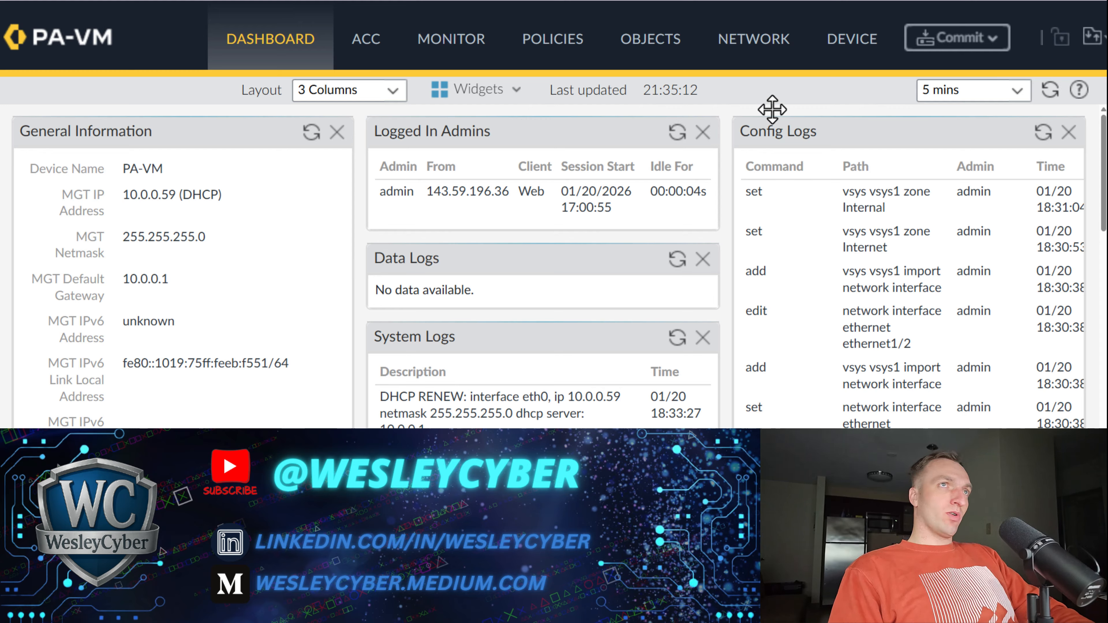
Step: Review the virtual router list and the Ethernet interfaces' types, virtual routers and security zones in the network configuration
{"action": "left_click", "coordinate": [758, 51]}
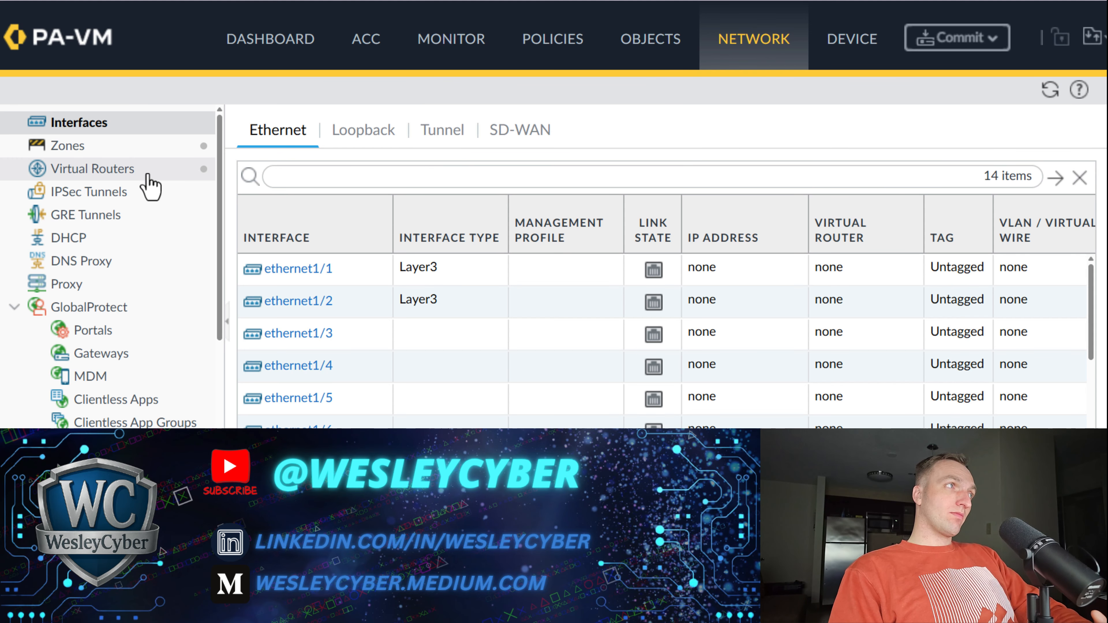
{"action": "left_click", "coordinate": [150, 187]}
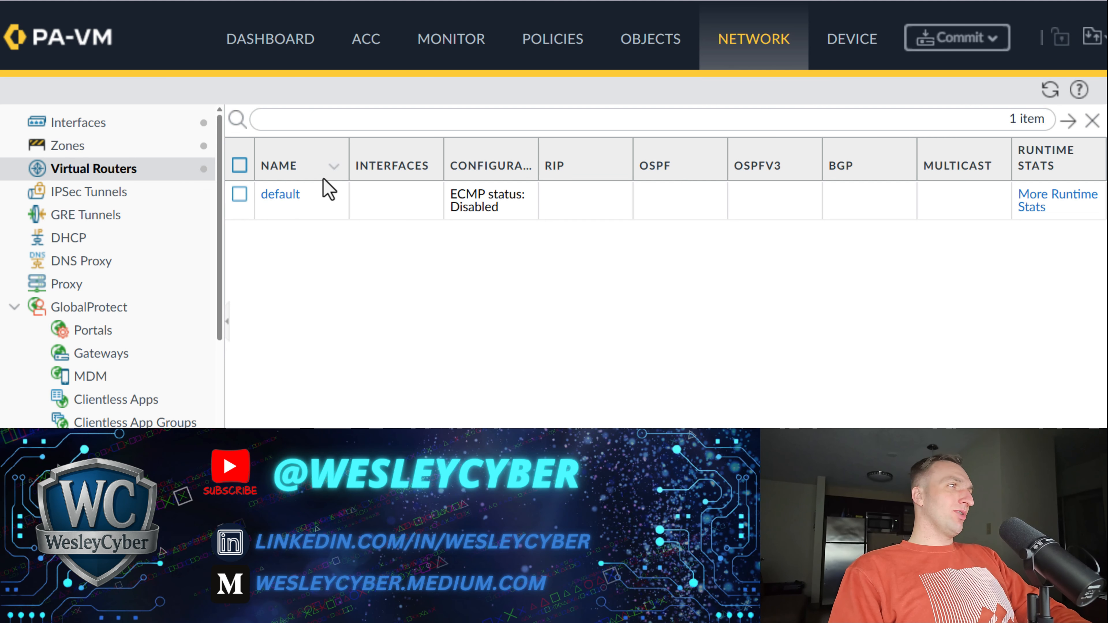
{"action": "left_click", "coordinate": [131, 123]}
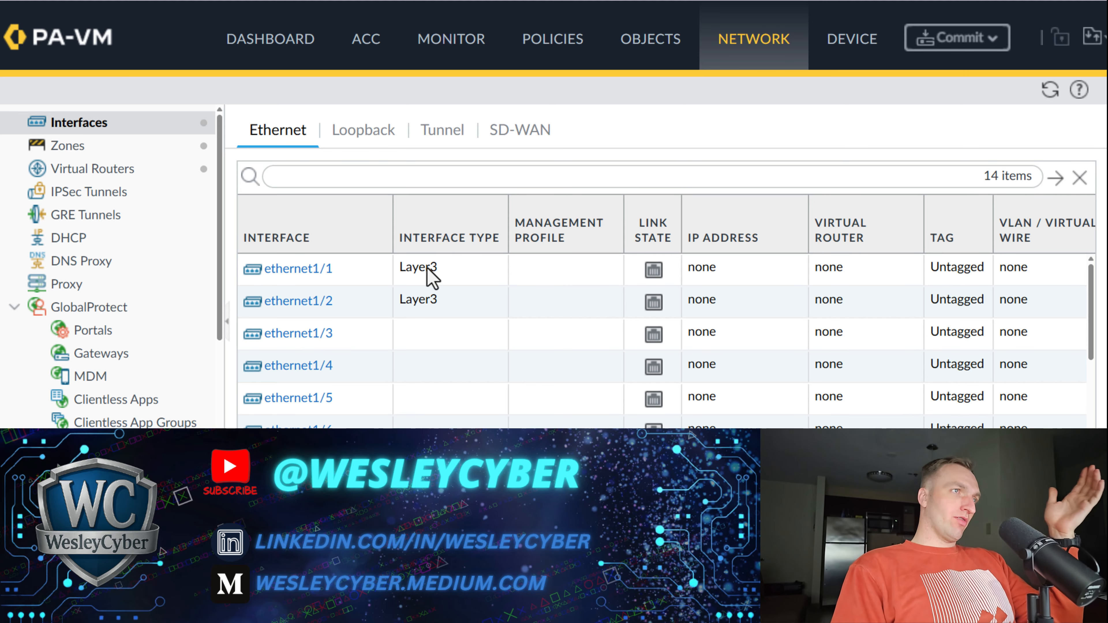
{"action": "scroll", "coordinate": [682, 275], "scroll_direction": "right", "scroll_amount": 10}
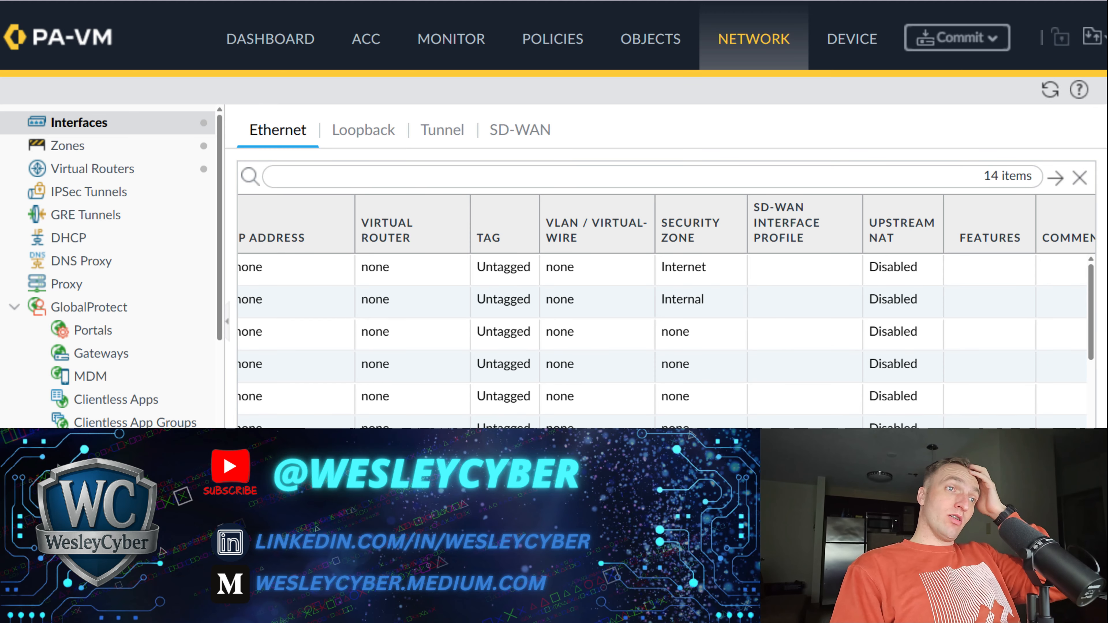
{"action": "scroll", "coordinate": [665, 306], "scroll_direction": "left", "scroll_amount": 1}
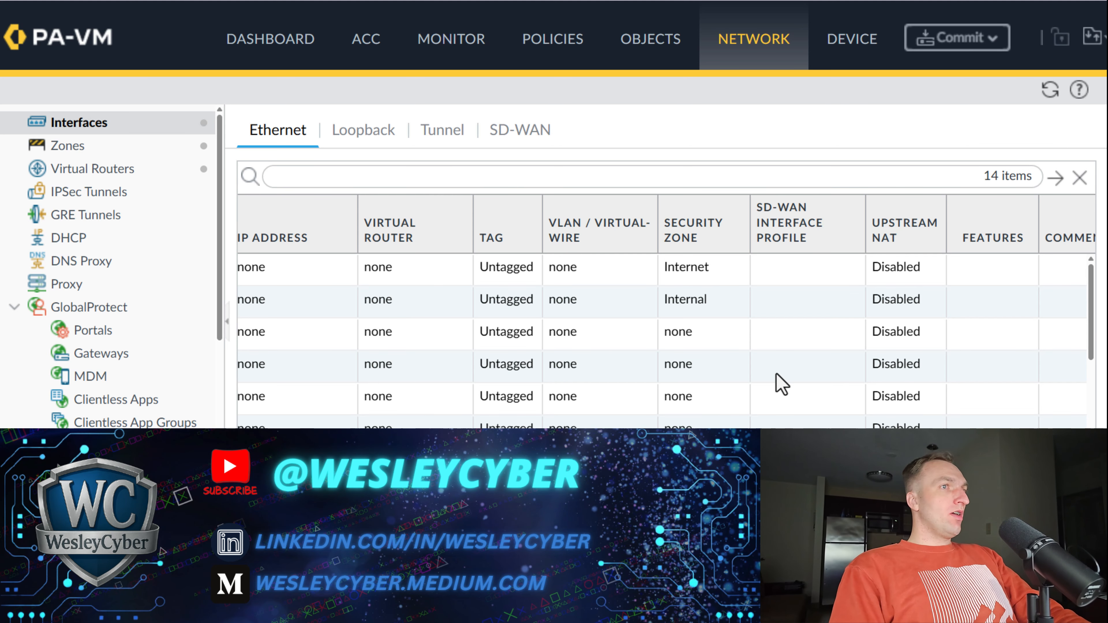
{"action": "scroll", "coordinate": [663, 305], "scroll_direction": "left", "scroll_amount": 10}
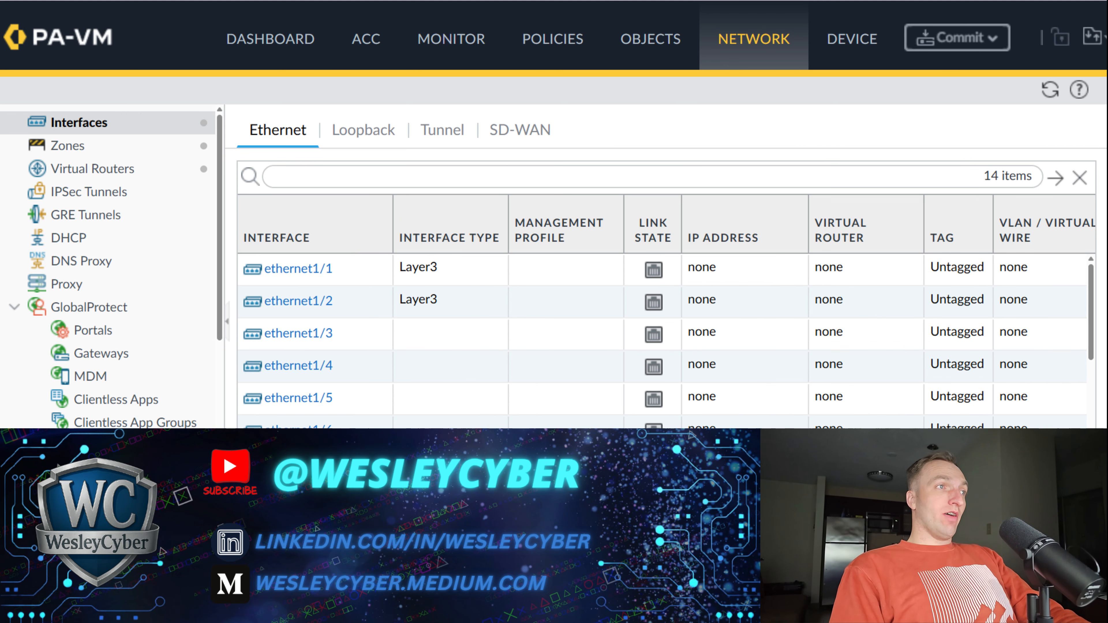
Step: Assign interface ethernet1/1 to the default virtual router and save the interface settings
{"action": "left_click", "coordinate": [317, 274]}
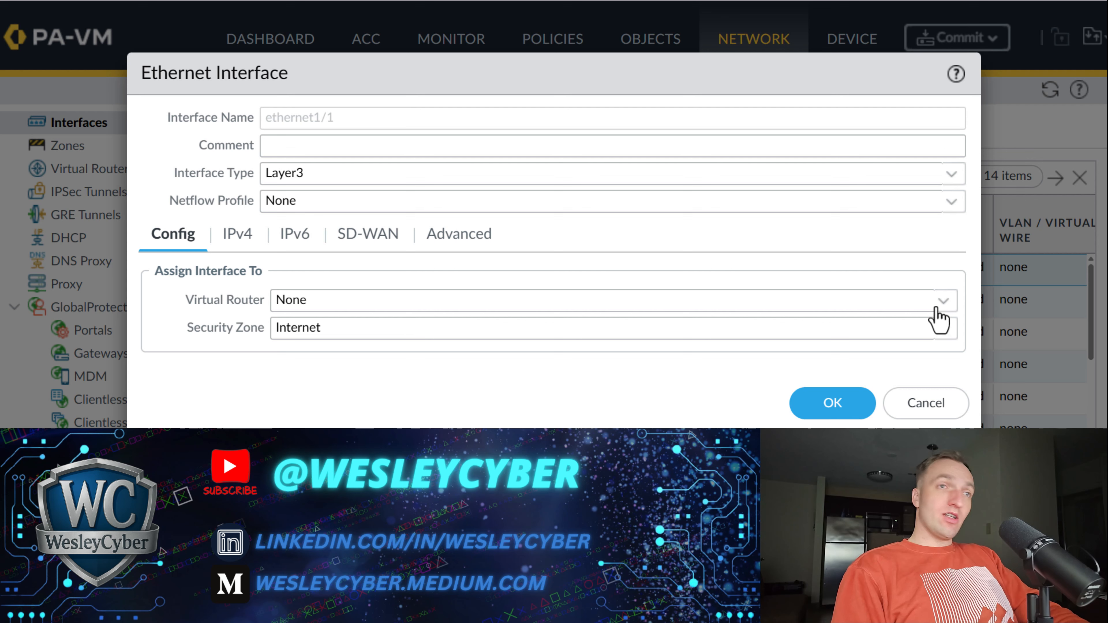
{"action": "left_click", "coordinate": [943, 301]}
{"action": "left_click", "coordinate": [318, 356]}
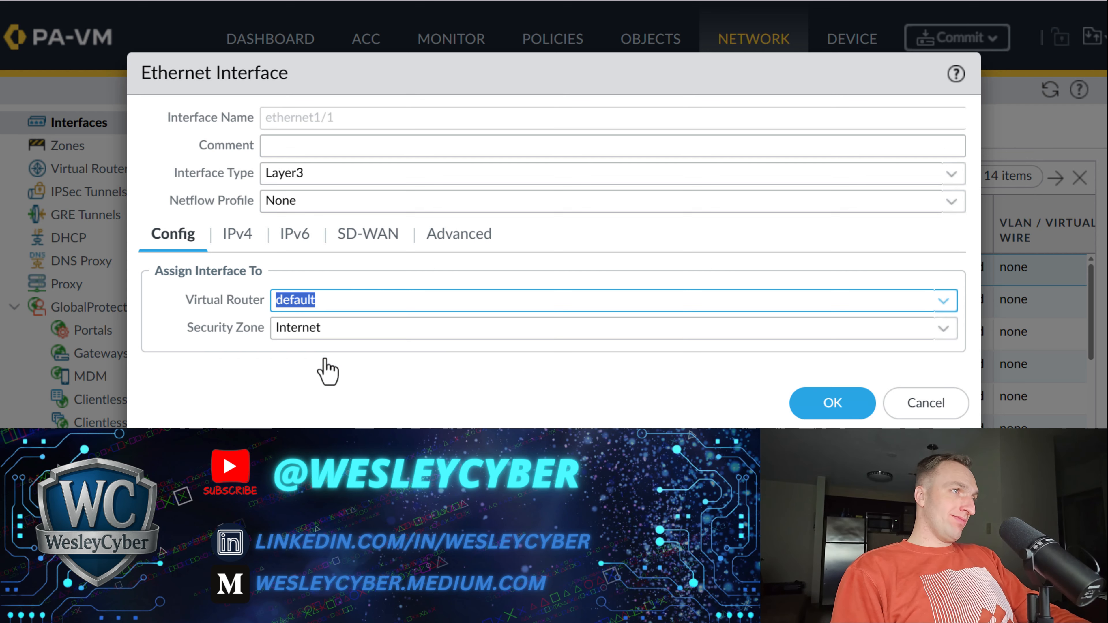
{"action": "left_click", "coordinate": [511, 420]}
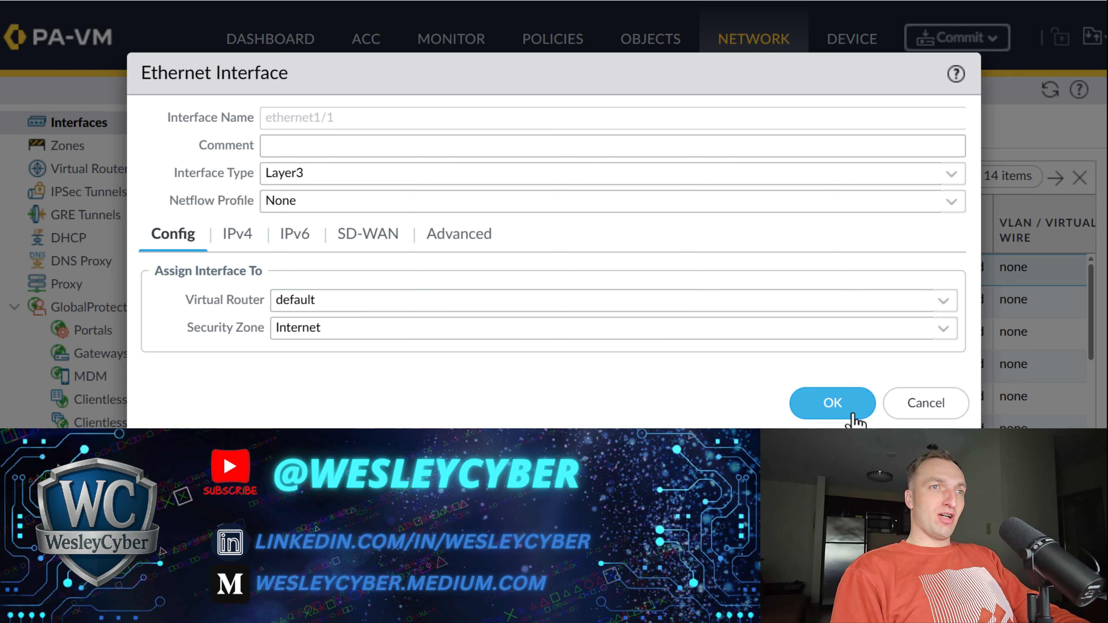
{"action": "left_click", "coordinate": [849, 415]}
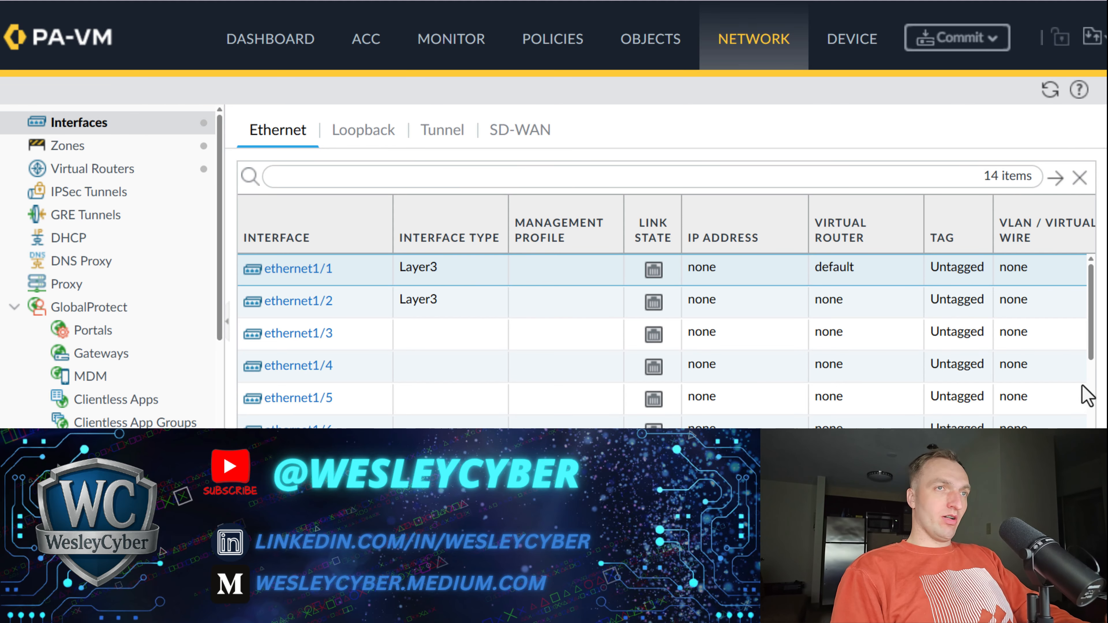
Step: Add ethernet1/2 to the default virtual router's interfaces, save it, and check the assignment in the Ethernet interface list
{"action": "left_click", "coordinate": [136, 174]}
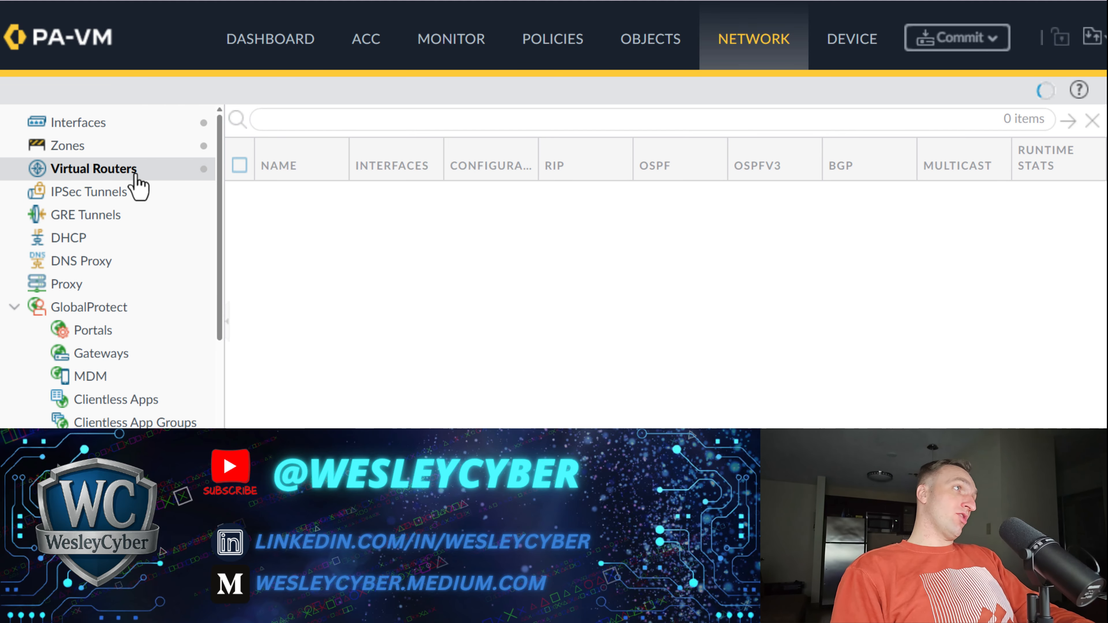
{"action": "left_click", "coordinate": [284, 210]}
{"action": "left_click", "coordinate": [283, 195]}
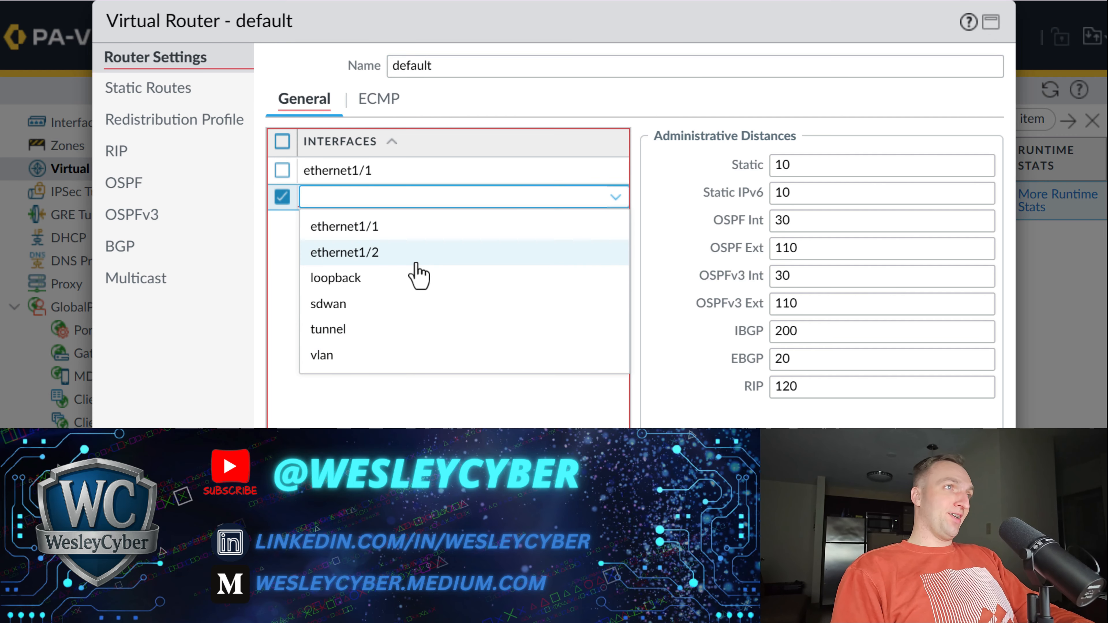
{"action": "left_click", "coordinate": [415, 257]}
{"action": "left_click", "coordinate": [283, 196]}
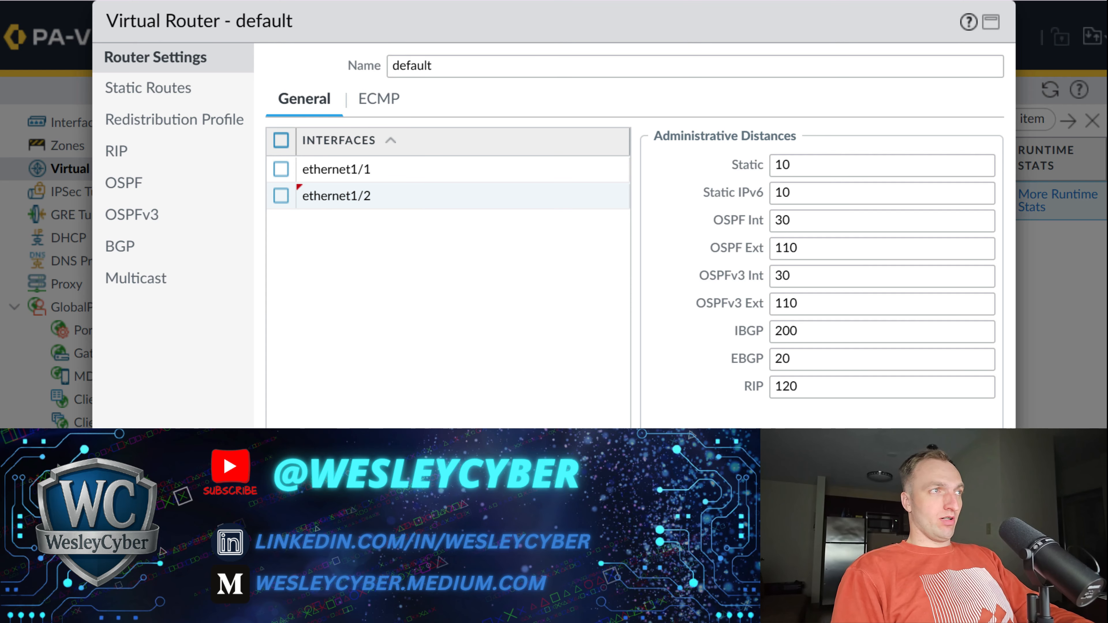
{"action": "key", "text": "Return"}
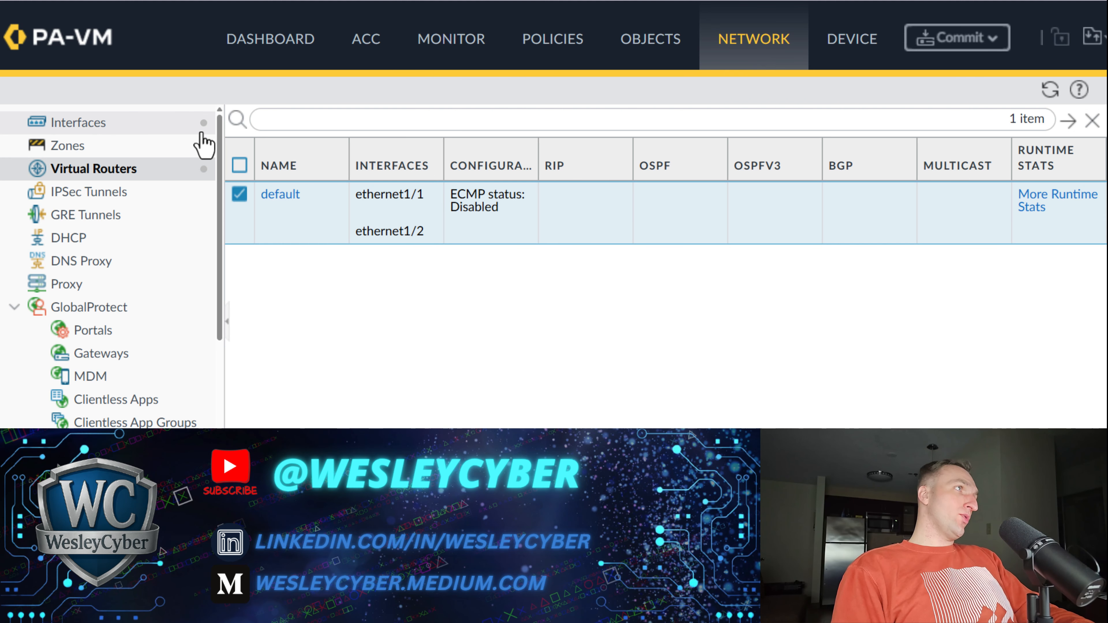
{"action": "left_click", "coordinate": [124, 126]}
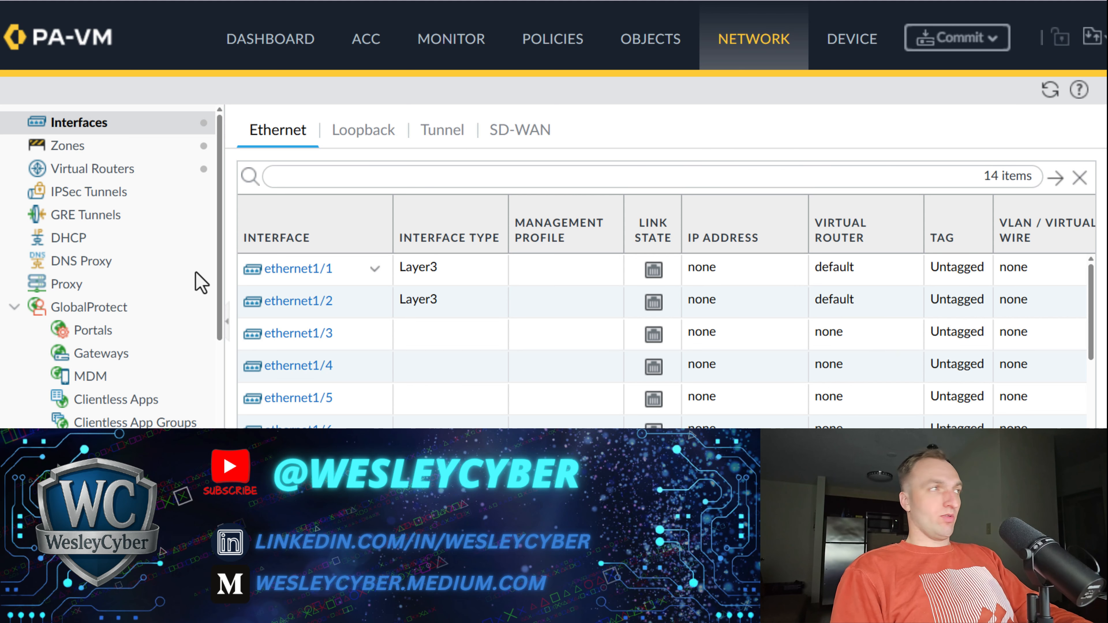
Step: Start a new IPv4 static route in the default virtual router and name it Internet Routing
{"action": "left_click", "coordinate": [173, 174]}
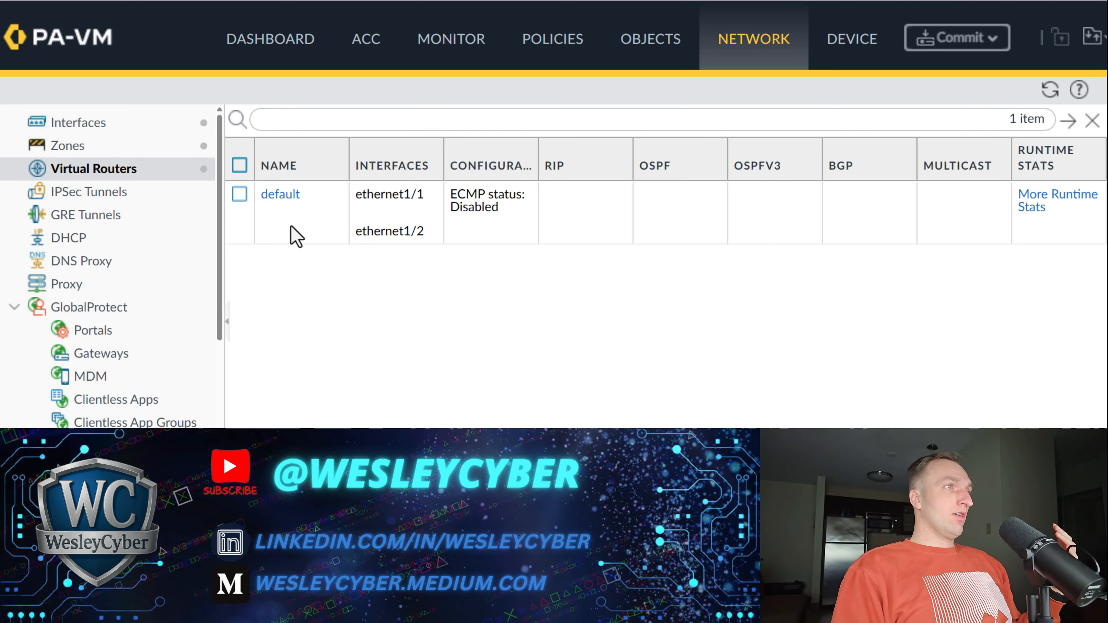
{"action": "left_click", "coordinate": [293, 198]}
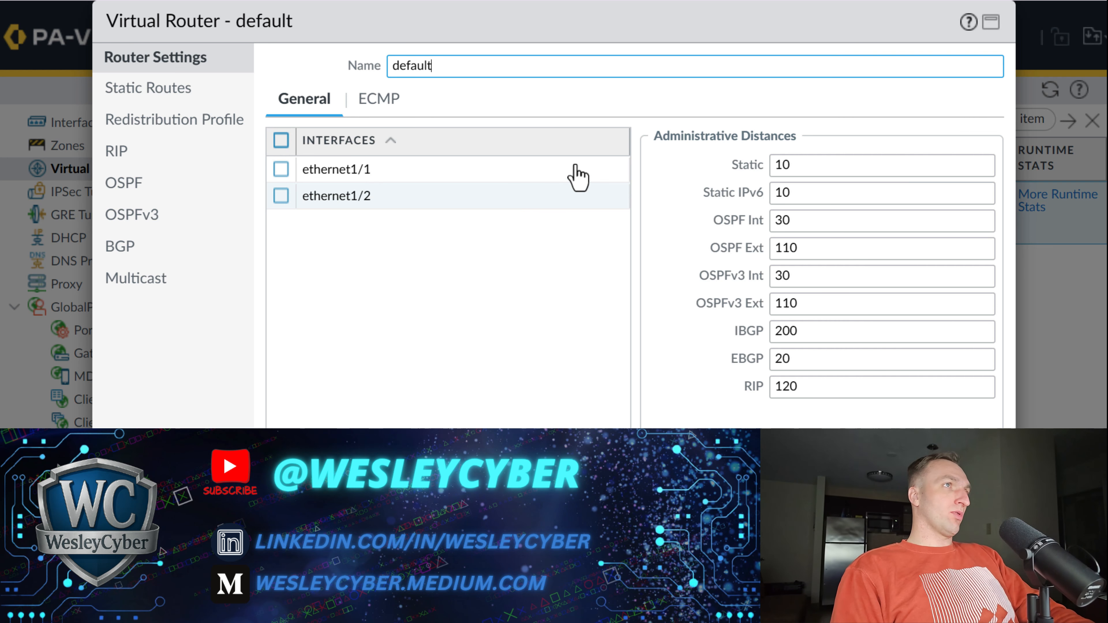
{"action": "left_click", "coordinate": [198, 94]}
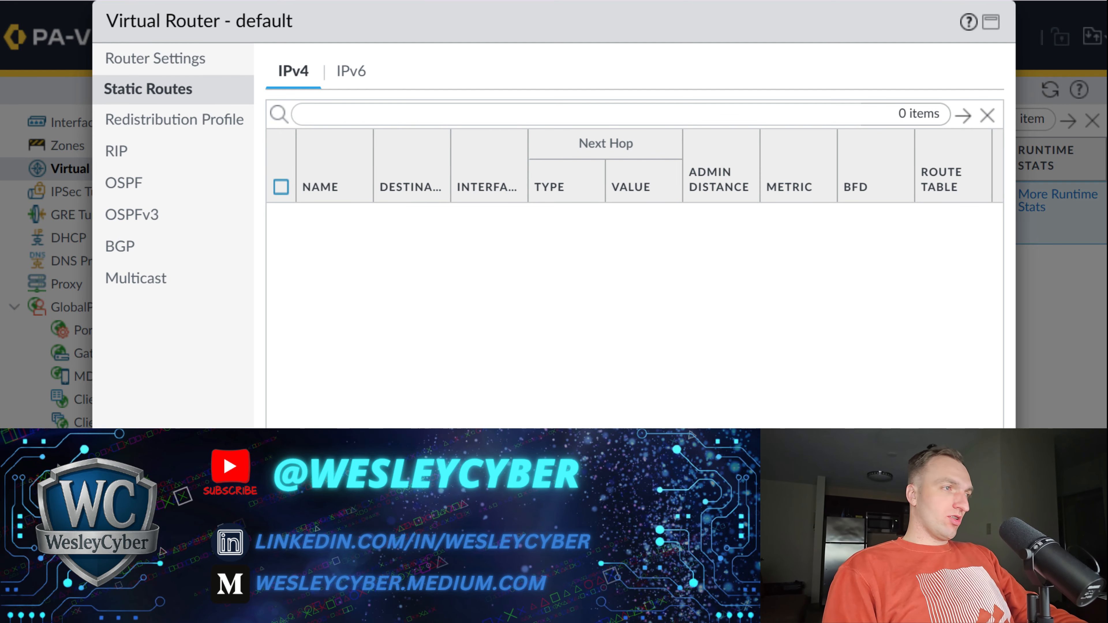
{"action": "left_click", "coordinate": [288, 454]}
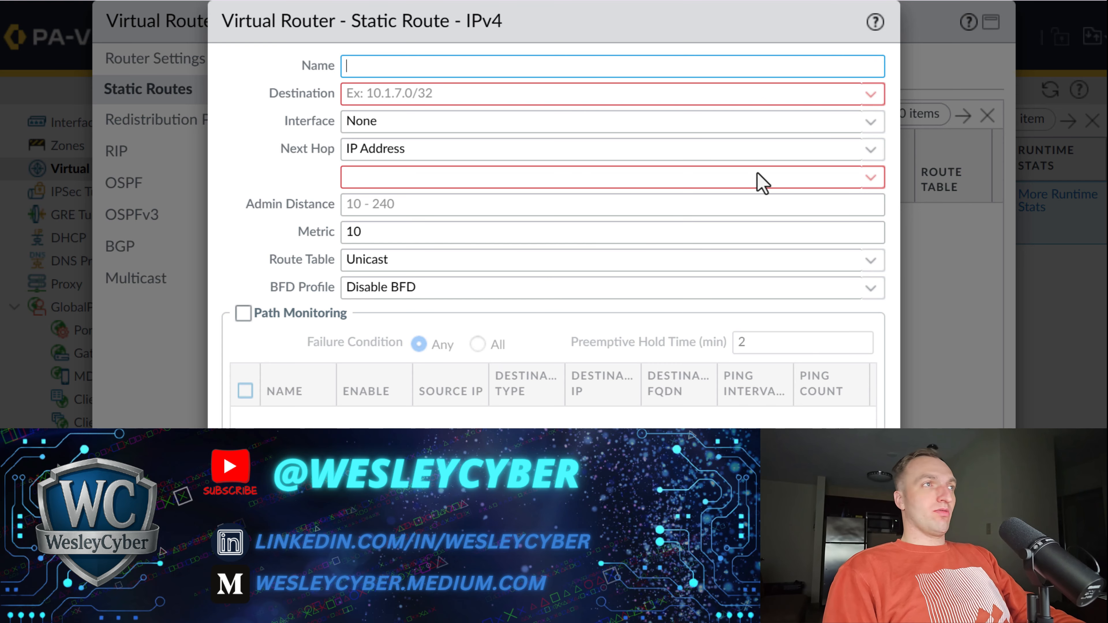
{"action": "left_click", "coordinate": [876, 152]}
{"action": "left_click", "coordinate": [874, 153]}
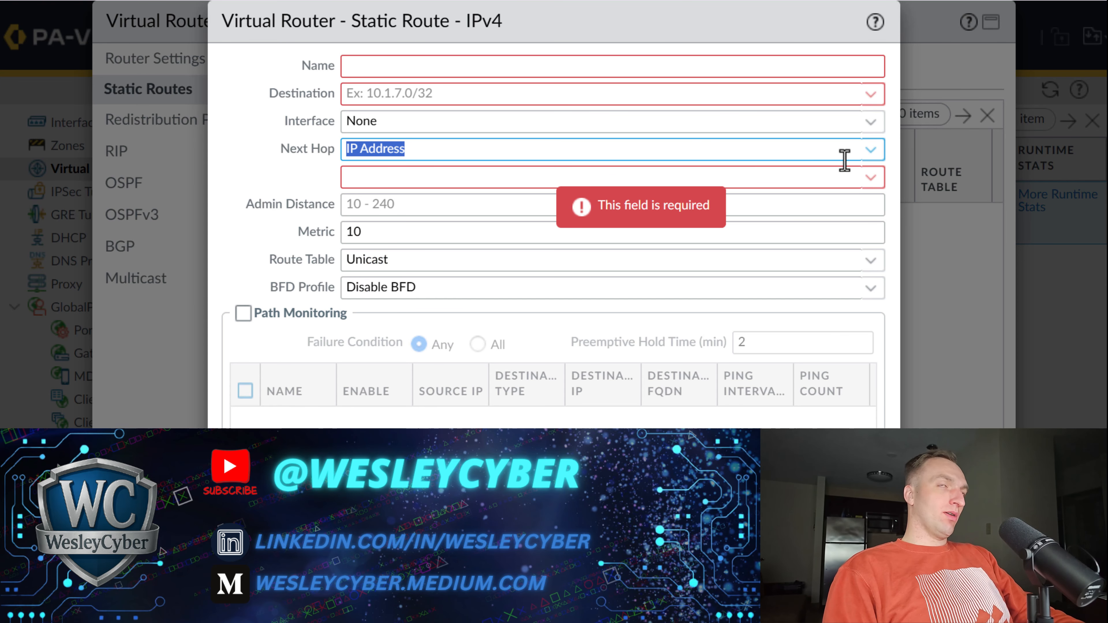
{"action": "left_click", "coordinate": [520, 70]}
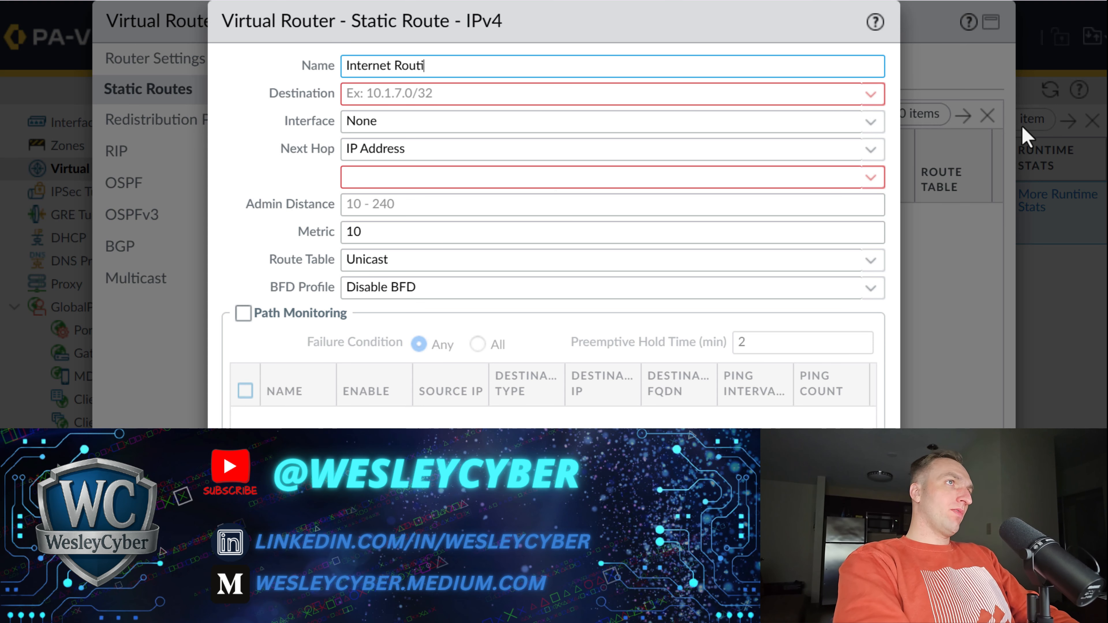
Step: Set the static route's destination to 0.0.0.0/0 and its interface to ethernet1/1
{"action": "left_click", "coordinate": [870, 96]}
{"action": "type", "text": "0"}
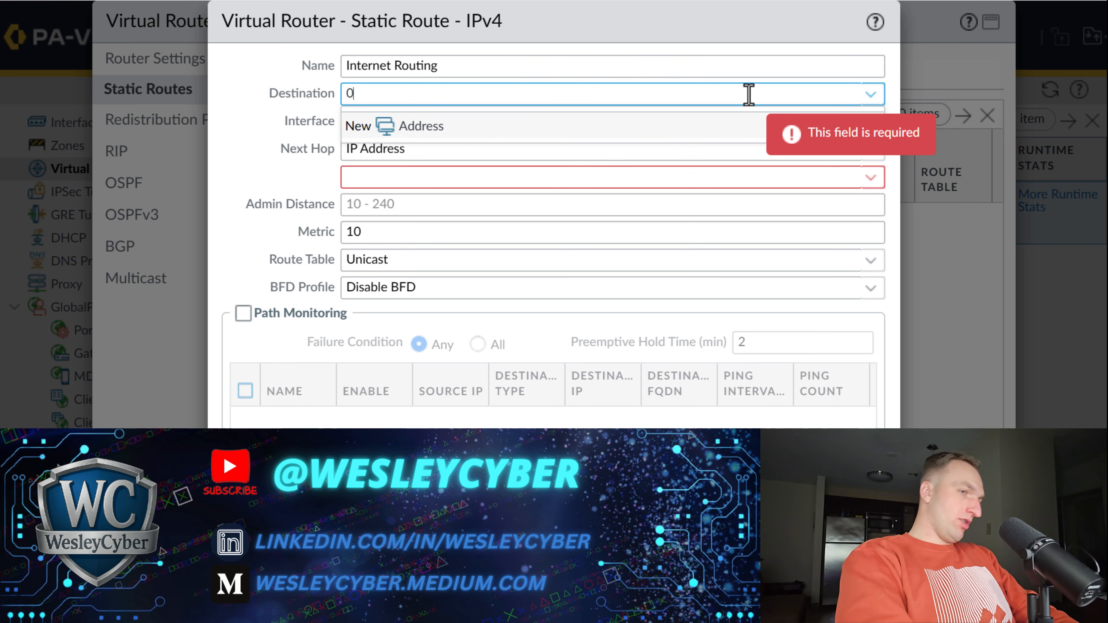
{"action": "type", "text": ".0.0.0/0"}
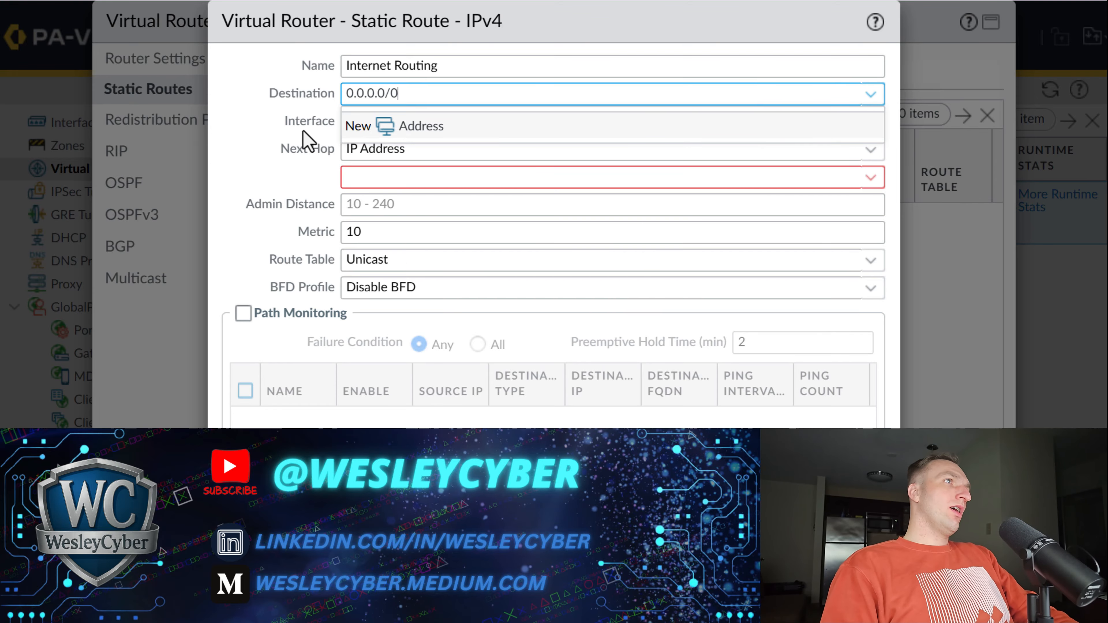
{"action": "key", "text": "Tab"}
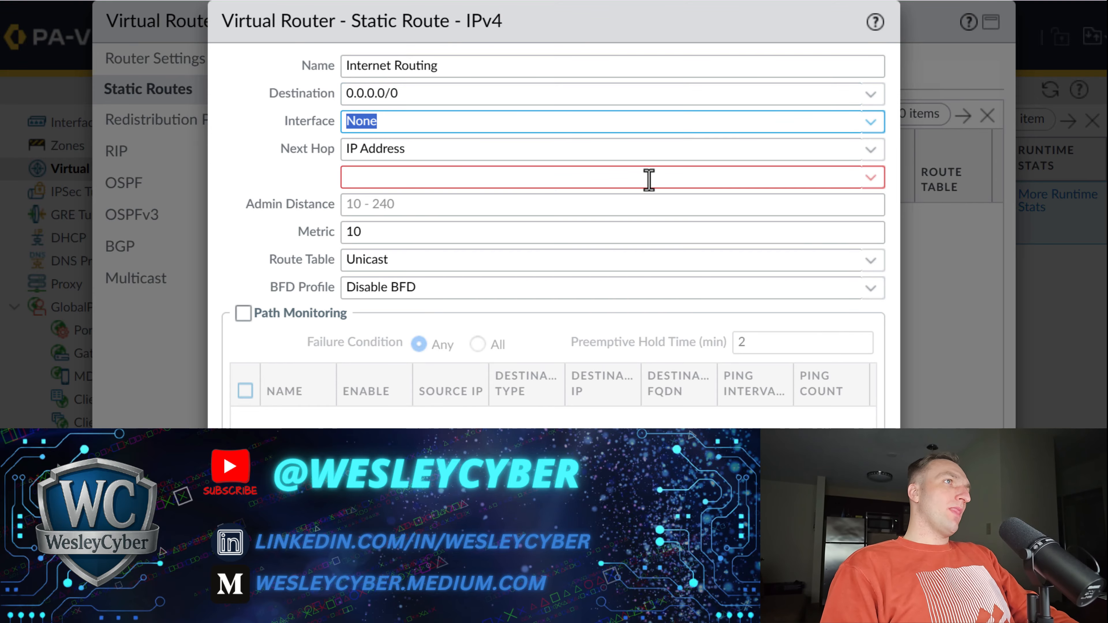
{"action": "left_click", "coordinate": [870, 125]}
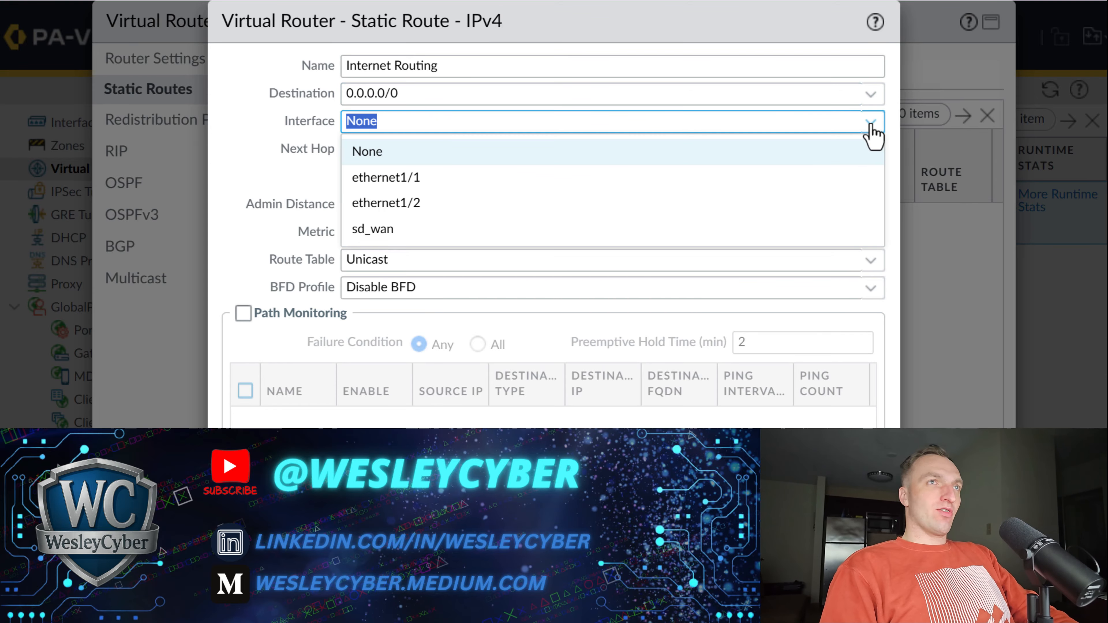
{"action": "left_click", "coordinate": [497, 178]}
Step: Set the static route's next hop to the IP Address type with the value 192.168.0.1
{"action": "left_click", "coordinate": [574, 173]}
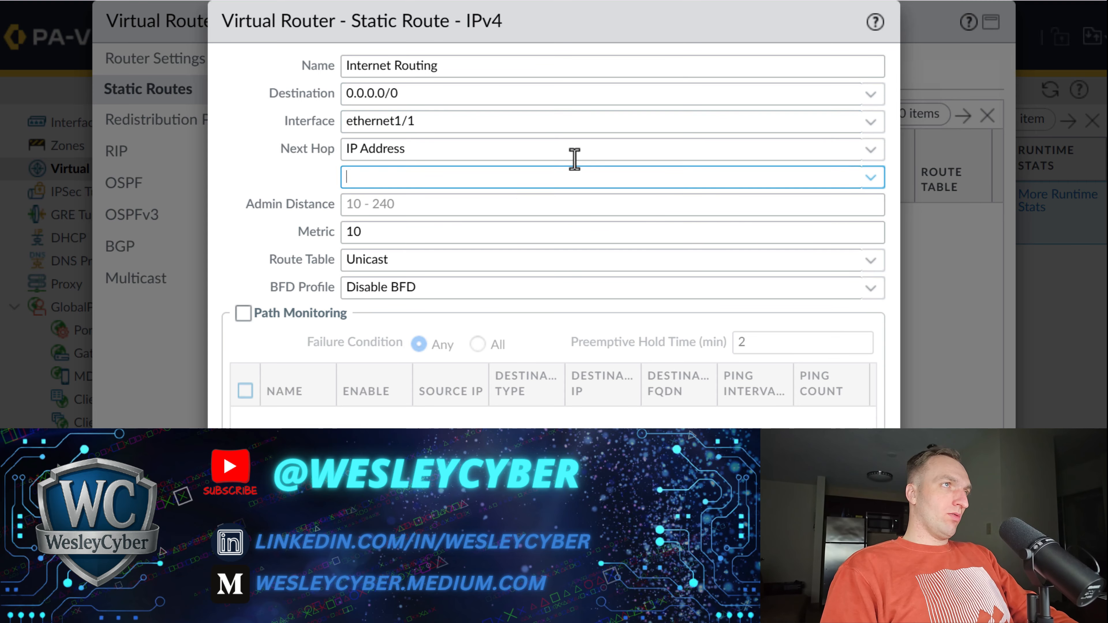
{"action": "left_click", "coordinate": [871, 150]}
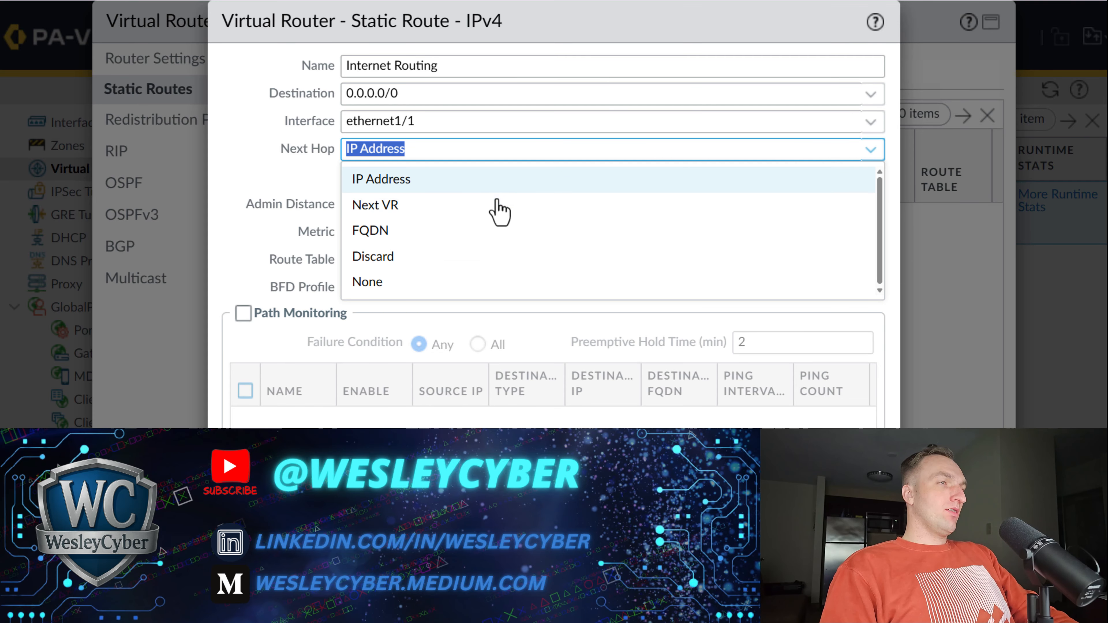
{"action": "left_click", "coordinate": [477, 181]}
{"action": "left_click", "coordinate": [541, 181]}
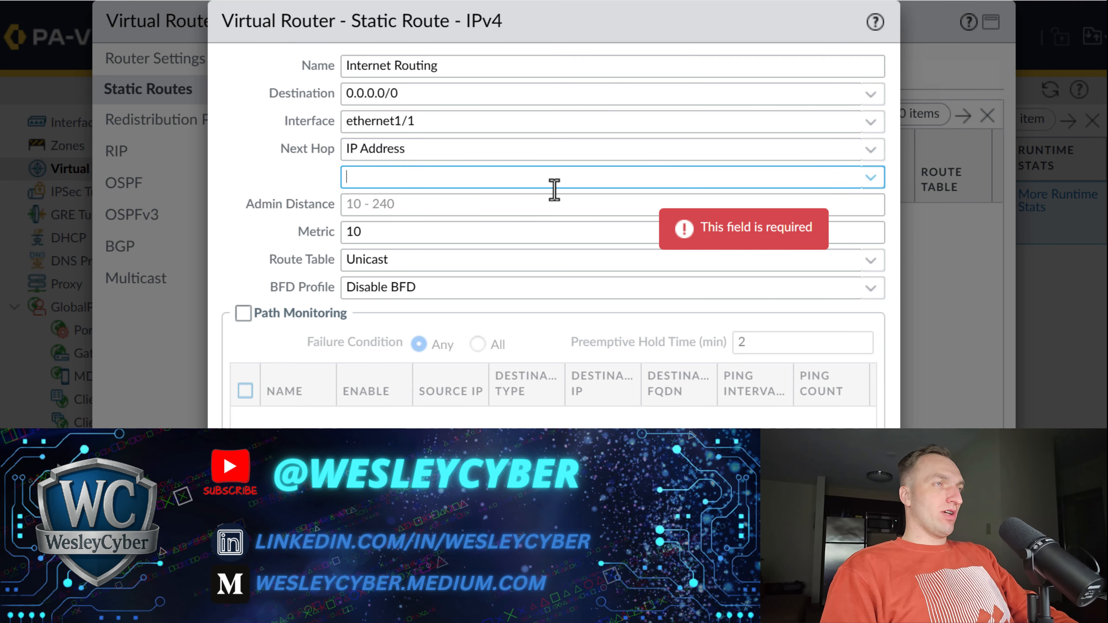
{"action": "left_click", "coordinate": [871, 177]}
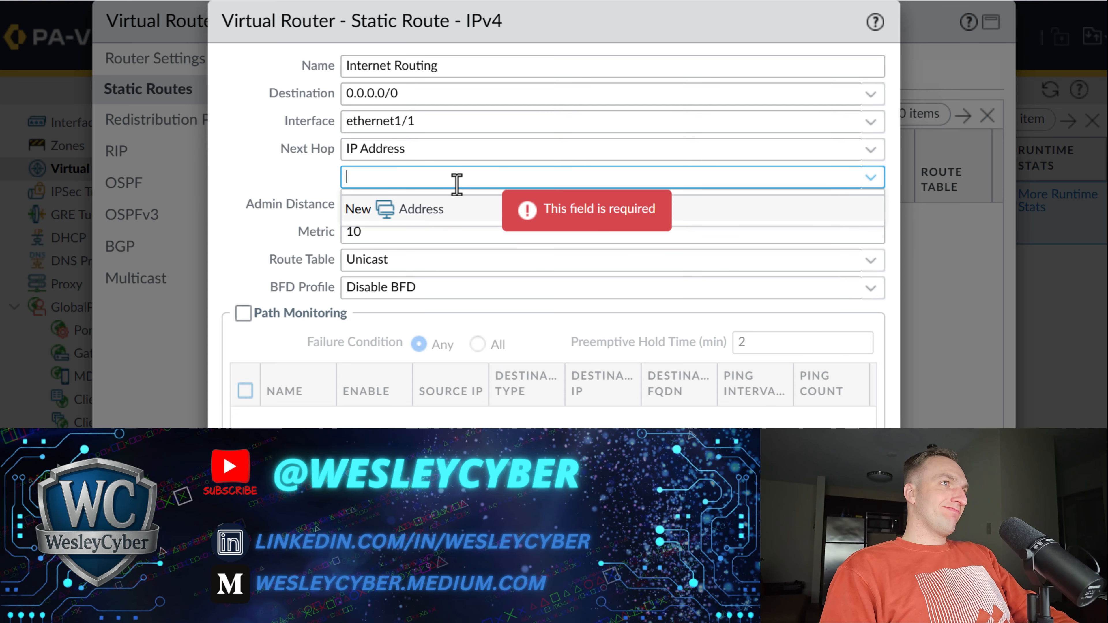
{"action": "type", "text": "19"}
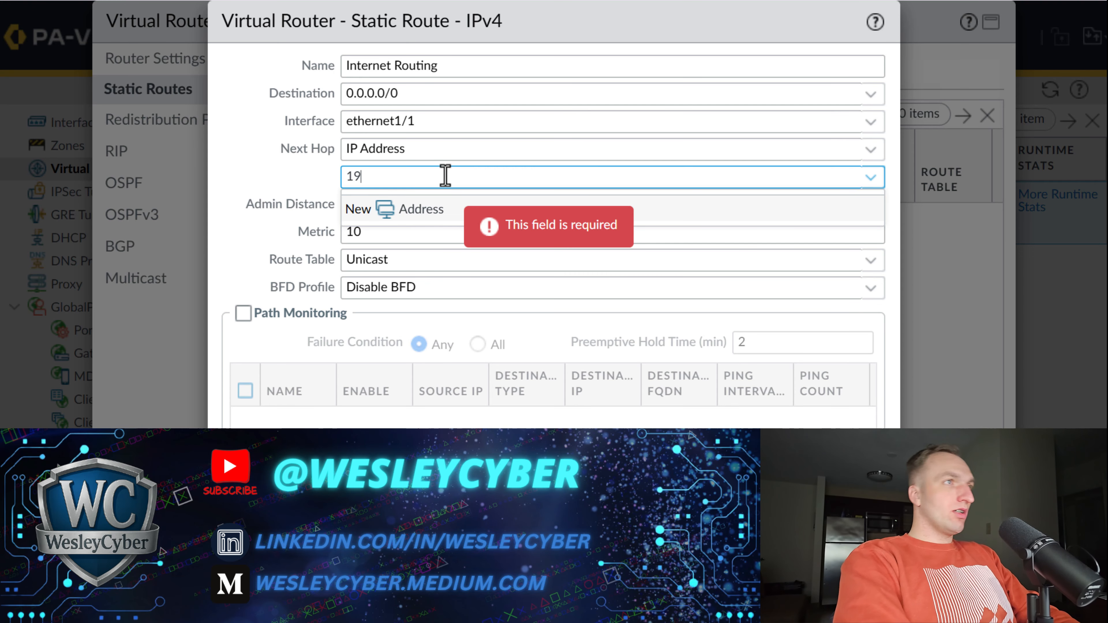
{"action": "type", "text": "2.168."}
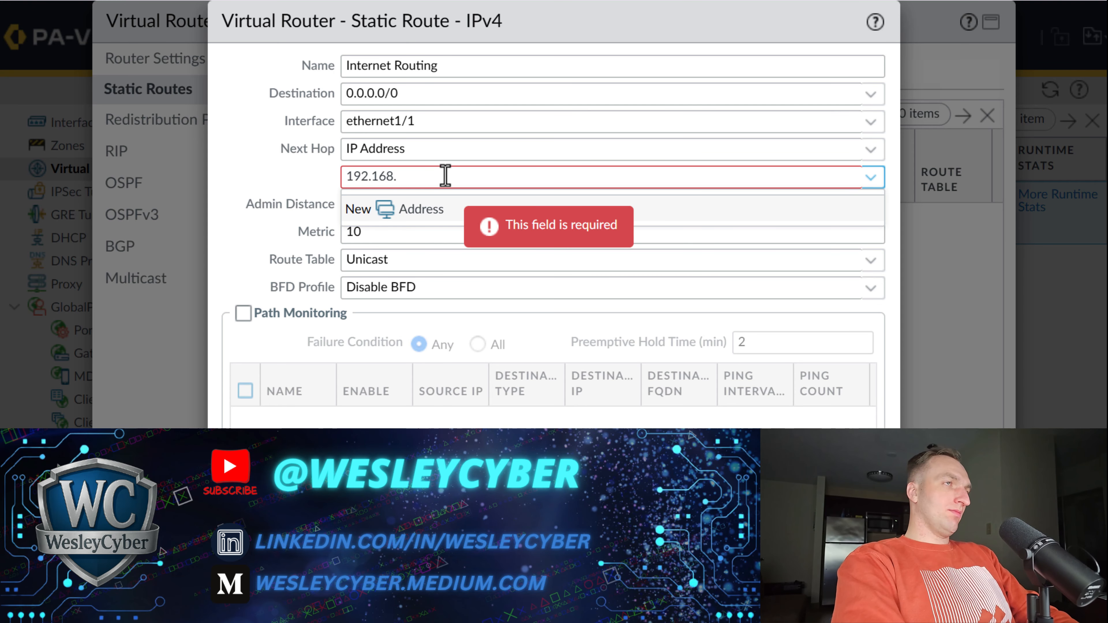
{"action": "type", "text": "0.1"}
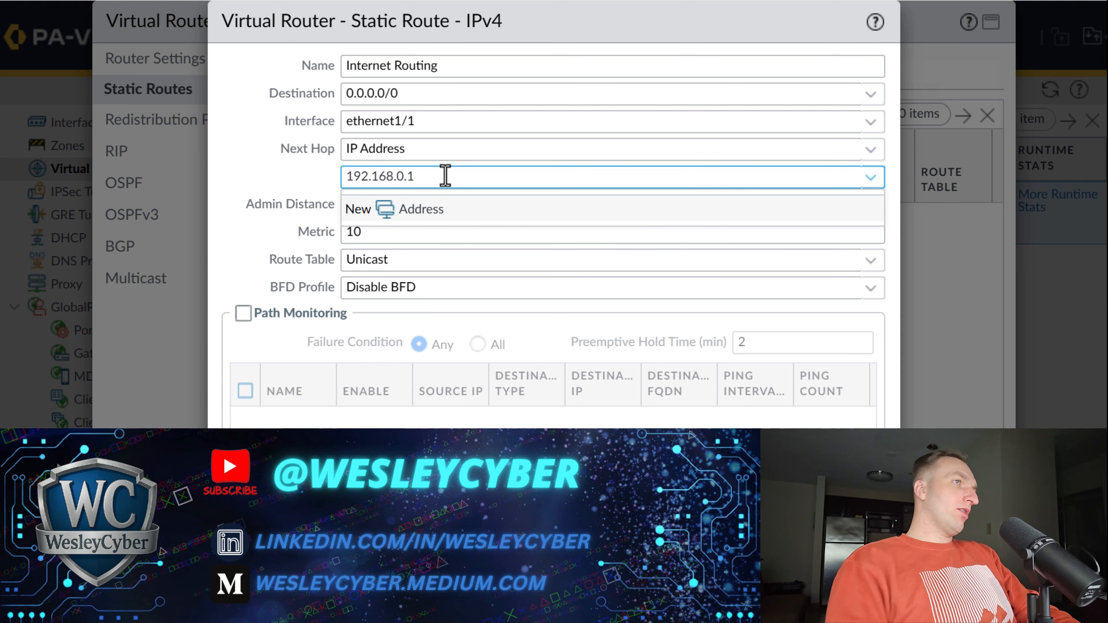
{"action": "left_click", "coordinate": [251, 188]}
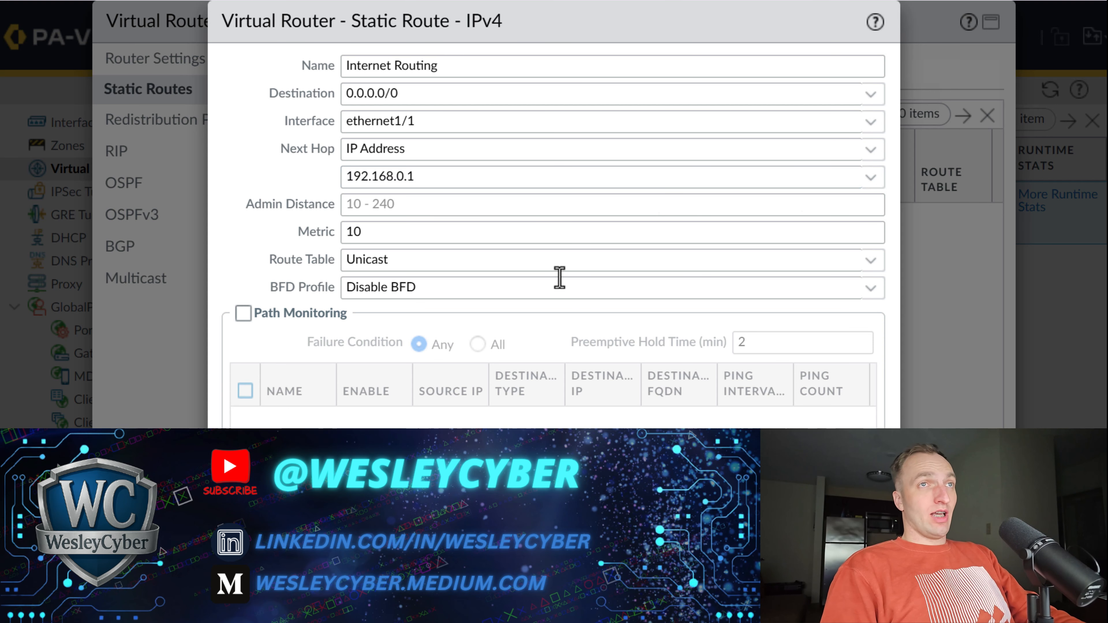
Step: Examine the Admin Distance and Metric settings of the new static route
{"action": "left_click", "coordinate": [441, 212]}
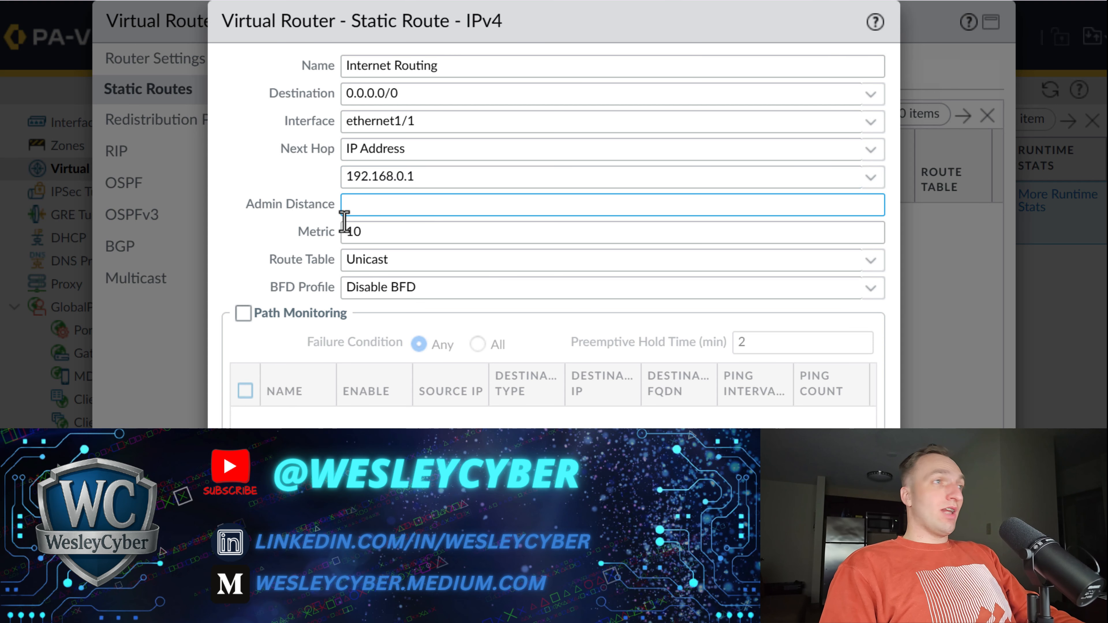
{"action": "left_click", "coordinate": [455, 228]}
{"action": "left_click", "coordinate": [392, 211]}
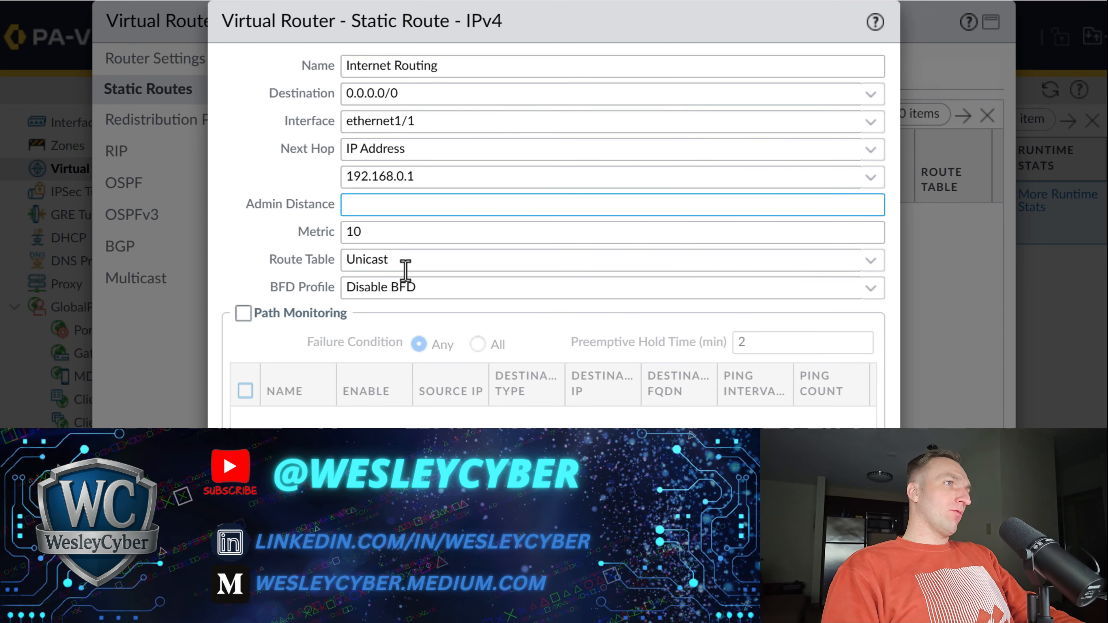
Step: Save the Internet Routing static route to the default virtual router's IPv4 routes
{"action": "left_click", "coordinate": [403, 248]}
{"action": "double_click", "coordinate": [353, 232]}
{"action": "left_click", "coordinate": [275, 177]}
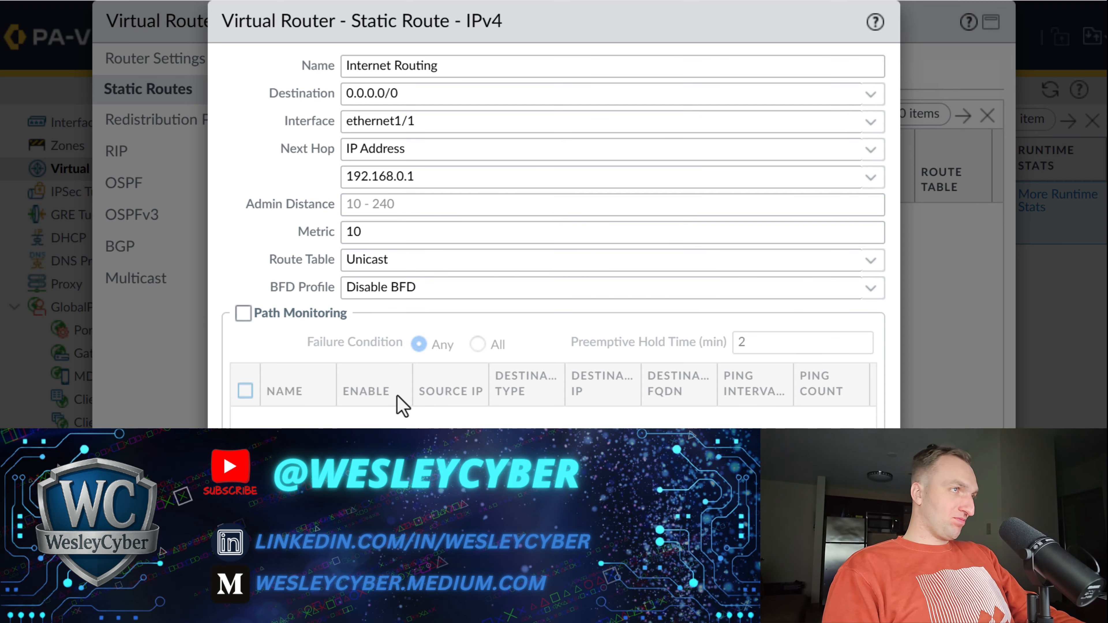
{"action": "key", "text": "ctrl+minus"}
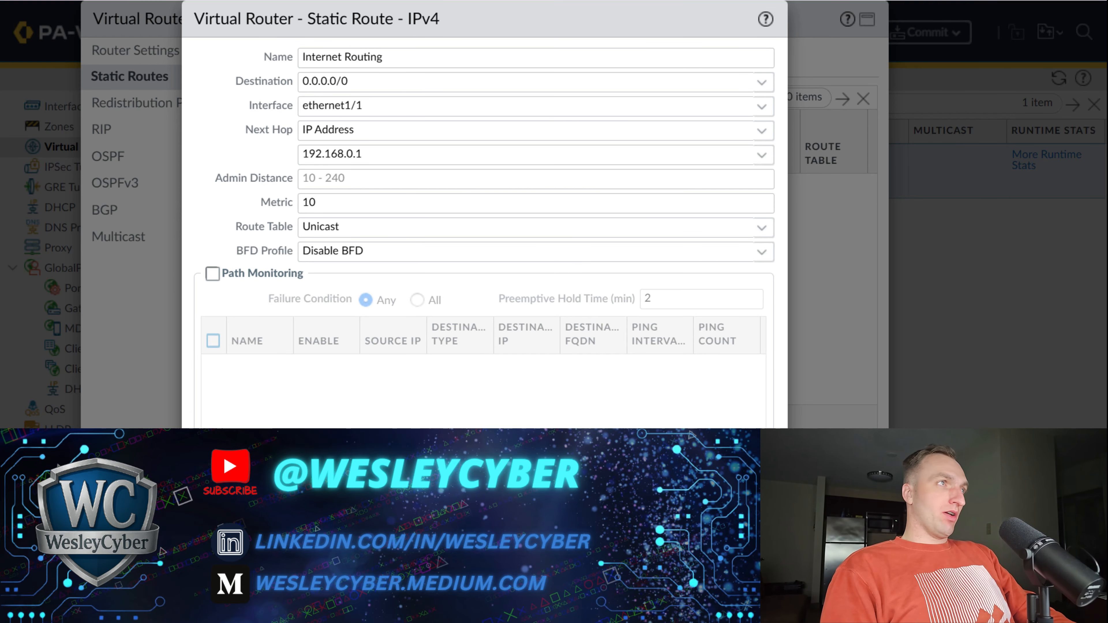
{"action": "left_click", "coordinate": [327, 441]}
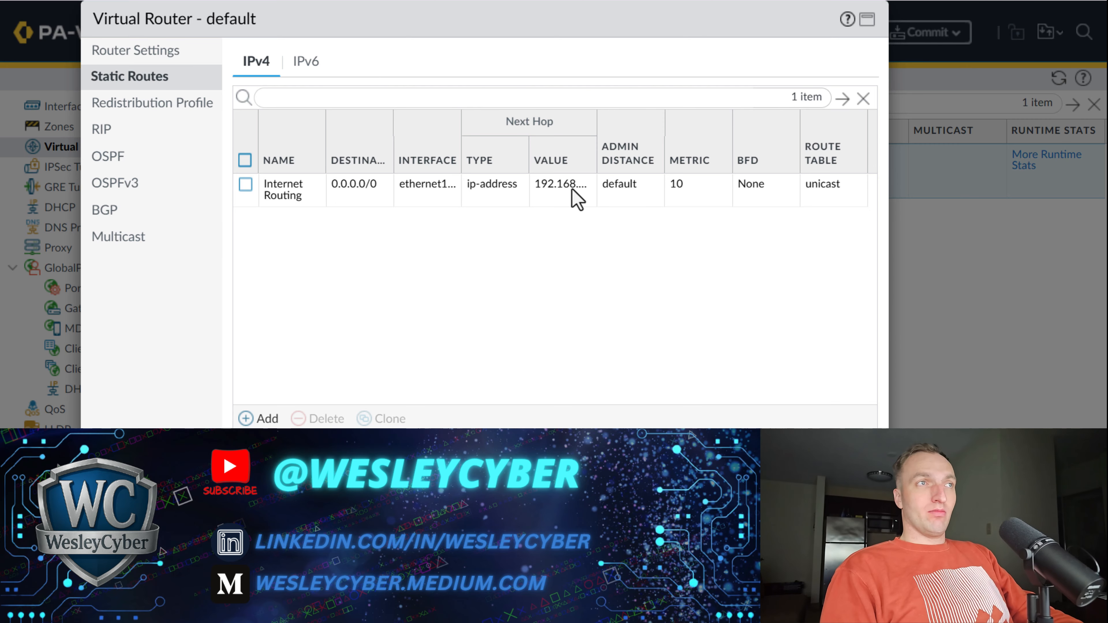
Step: Start a second IPv4 static route named Internal with the destination 192.168.1.0/24
{"action": "left_click", "coordinate": [267, 419]}
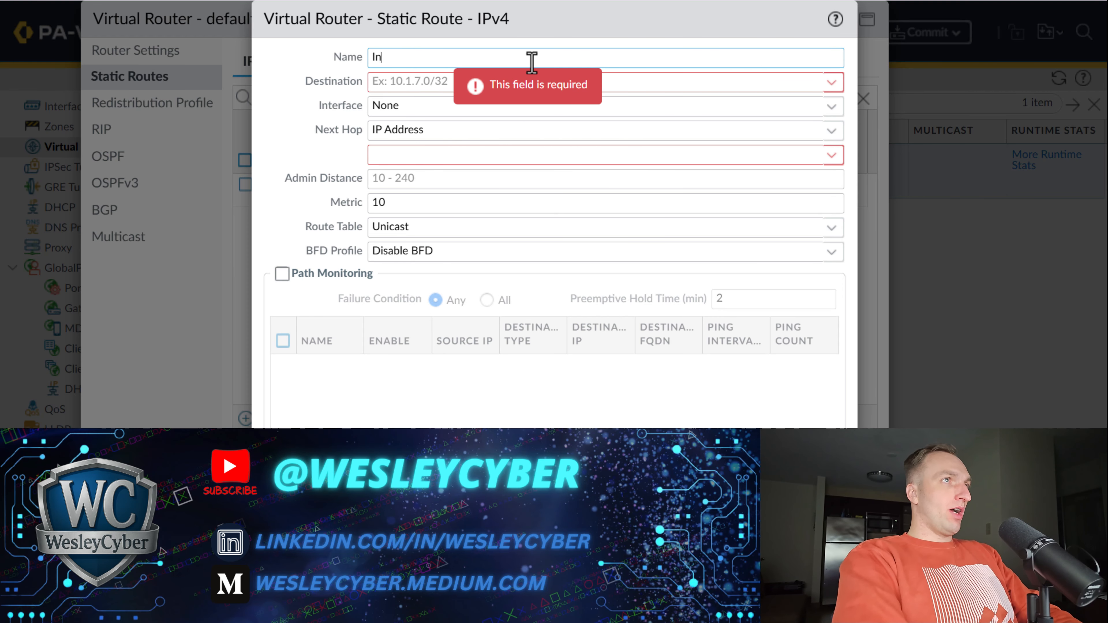
{"action": "type", "text": "Internal"}
{"action": "key", "text": "Tab"}
{"action": "type", "text": "19"}
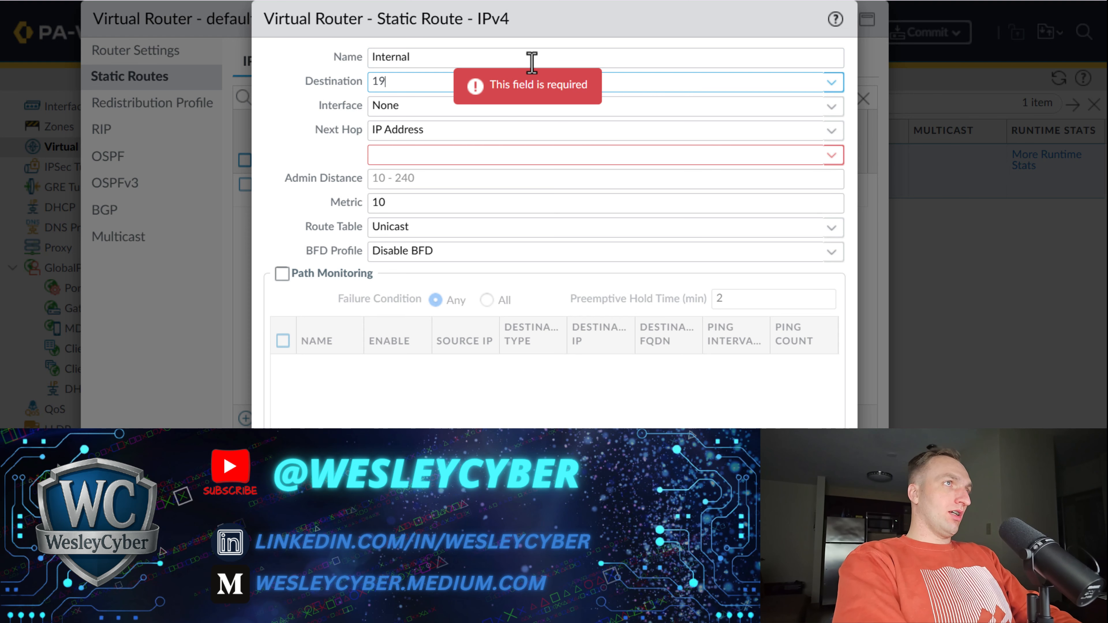
{"action": "type", "text": "2.168."}
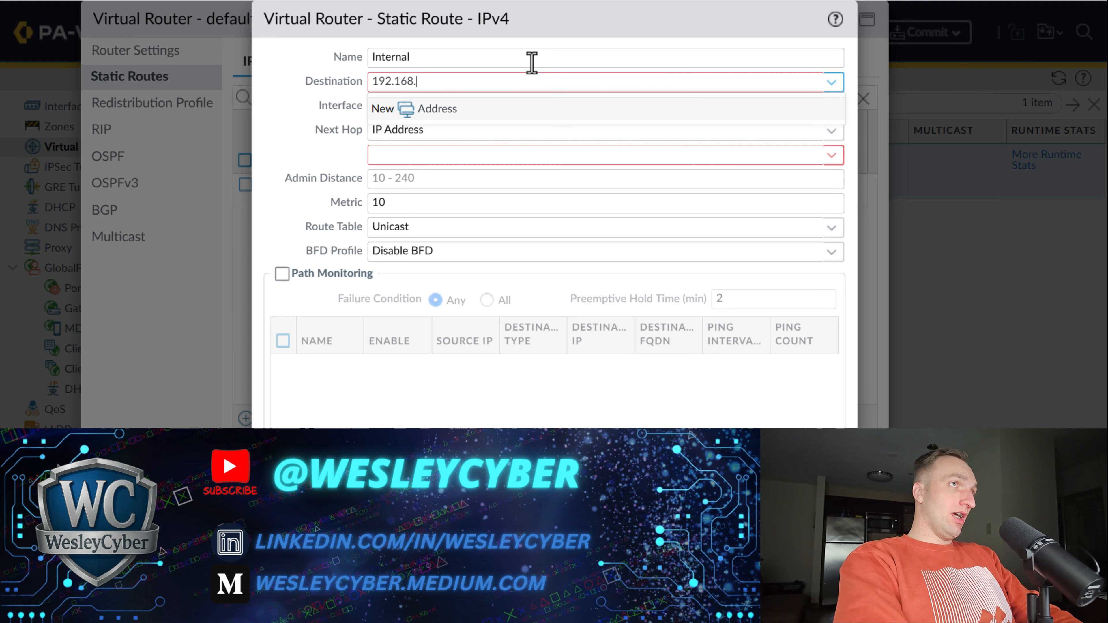
{"action": "type", "text": "1.0/24"}
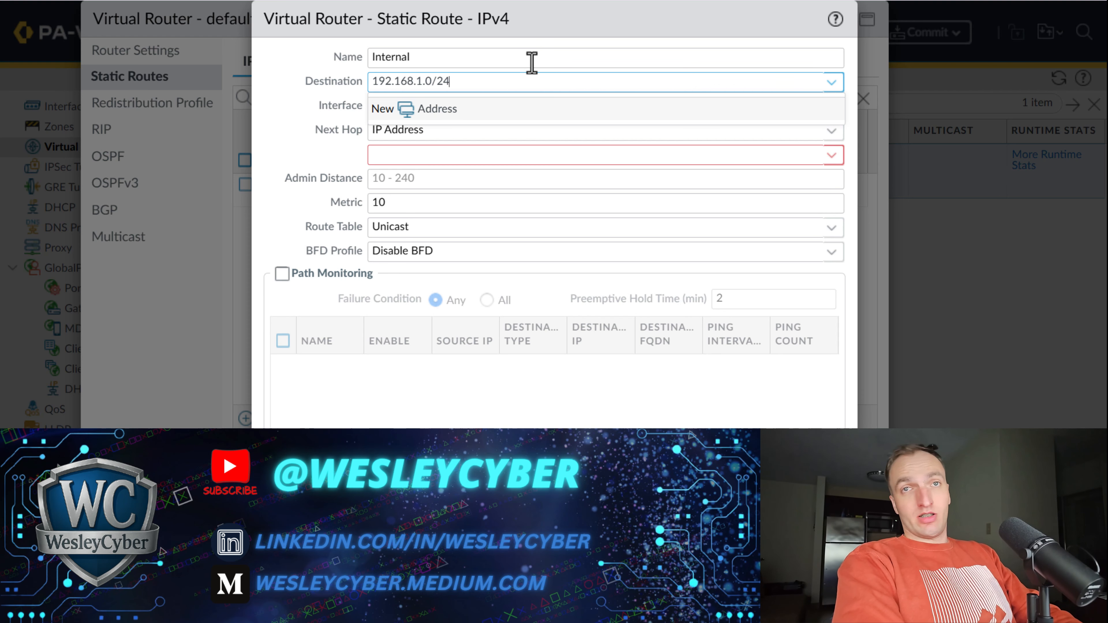
{"action": "key", "text": "Tab"}
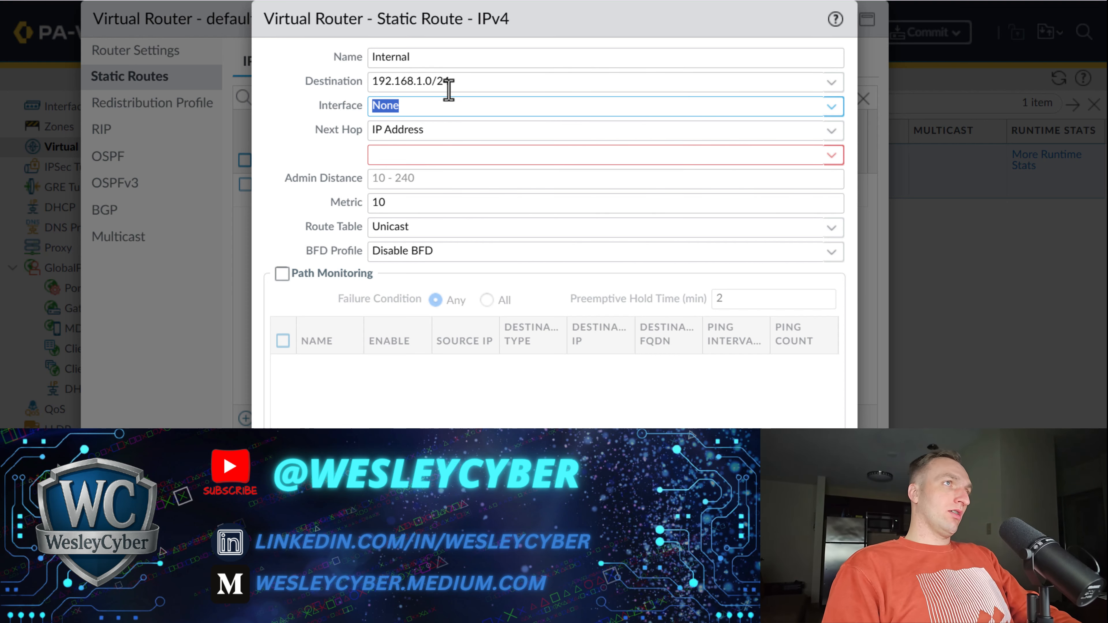
{"action": "left_click", "coordinate": [454, 82]}
{"action": "triple_click", "coordinate": [511, 85]}
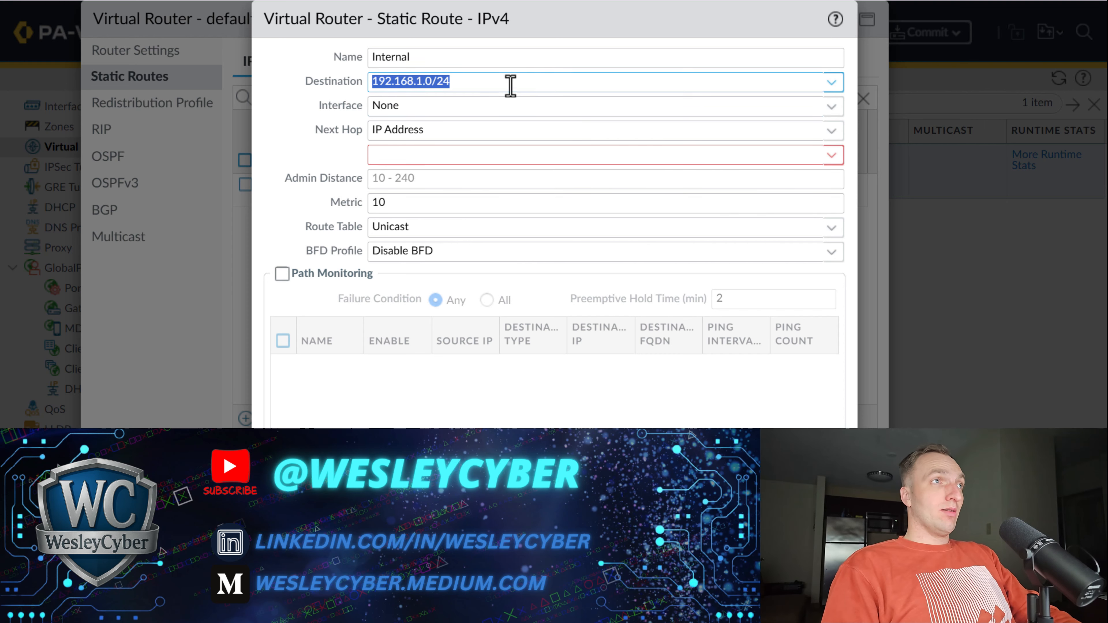
{"action": "double_click", "coordinate": [523, 82]}
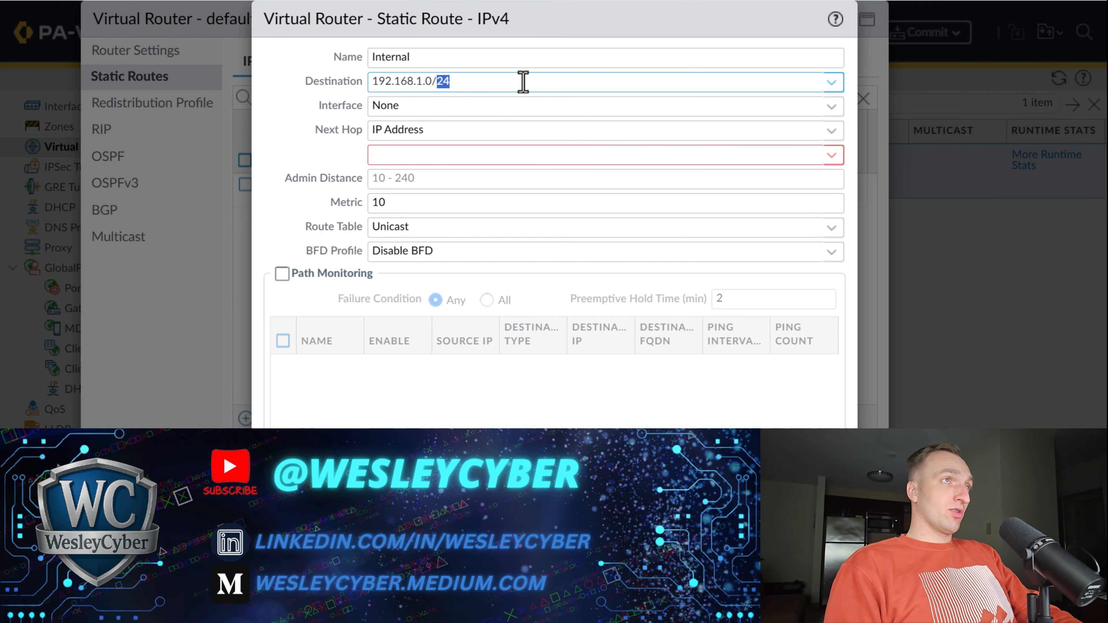
Step: Set the Internal route's interface to ethernet1/2 and its next hop to None, and save the route
{"action": "left_click", "coordinate": [836, 113]}
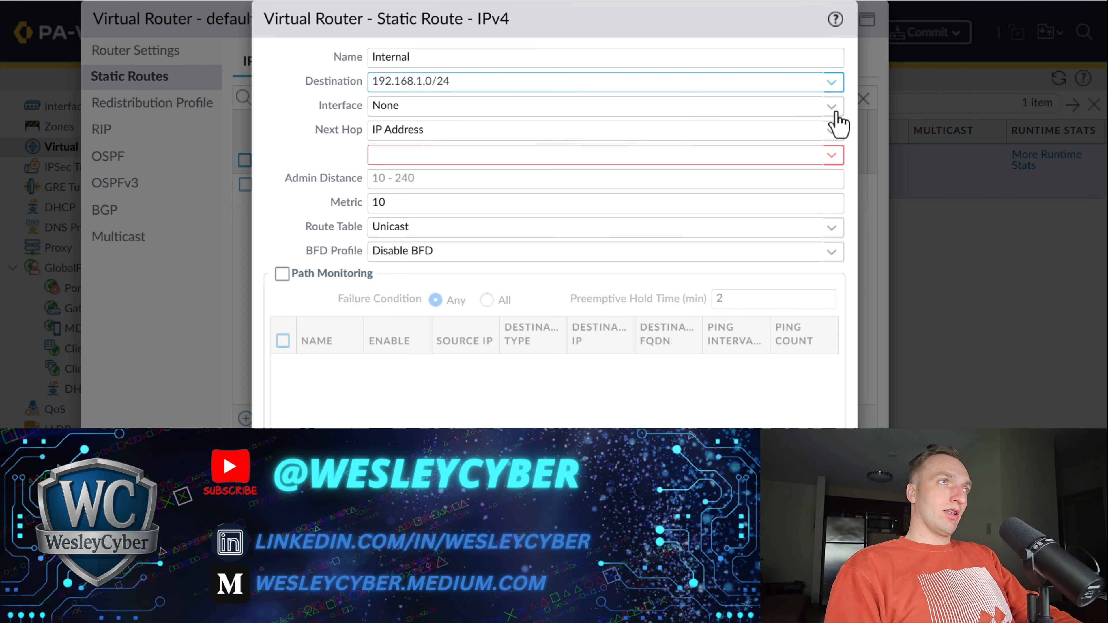
{"action": "left_click", "coordinate": [835, 113]}
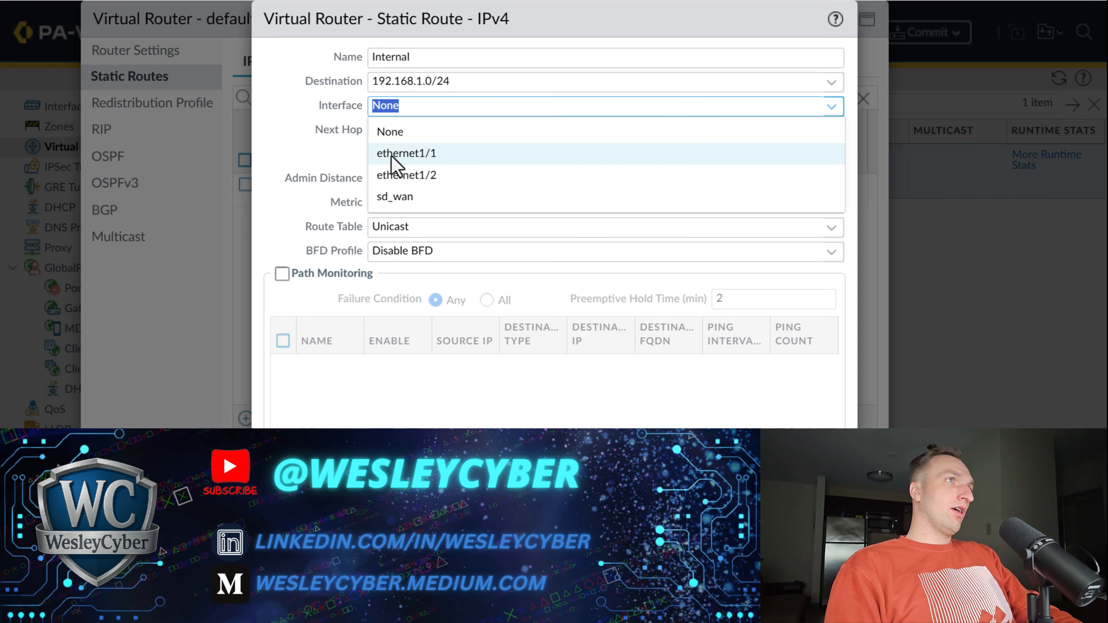
{"action": "left_click", "coordinate": [493, 177]}
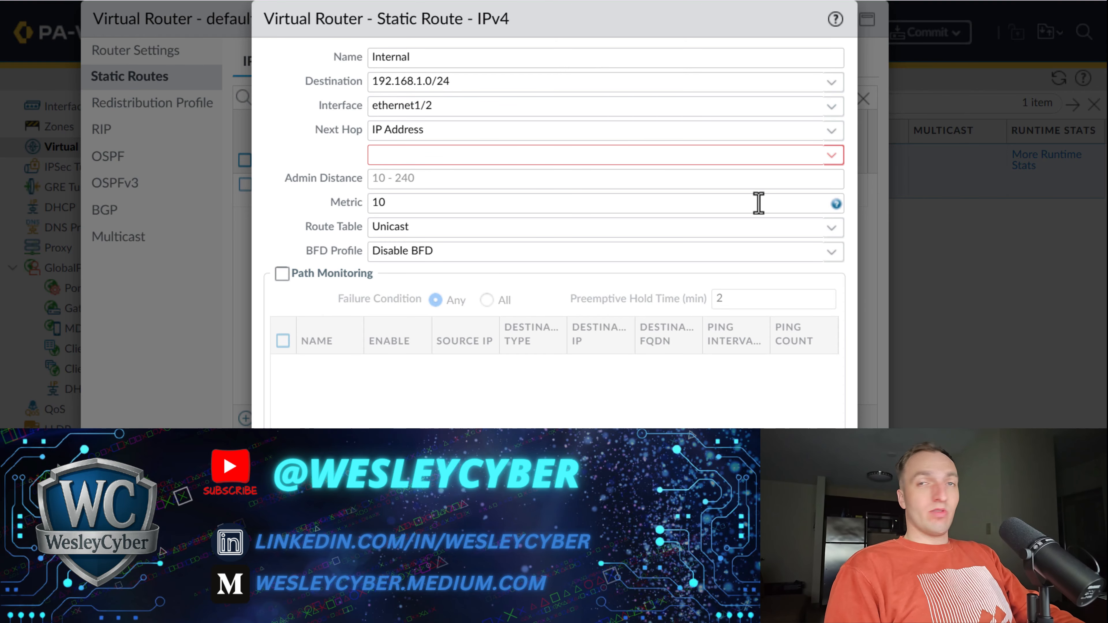
{"action": "left_click", "coordinate": [833, 132]}
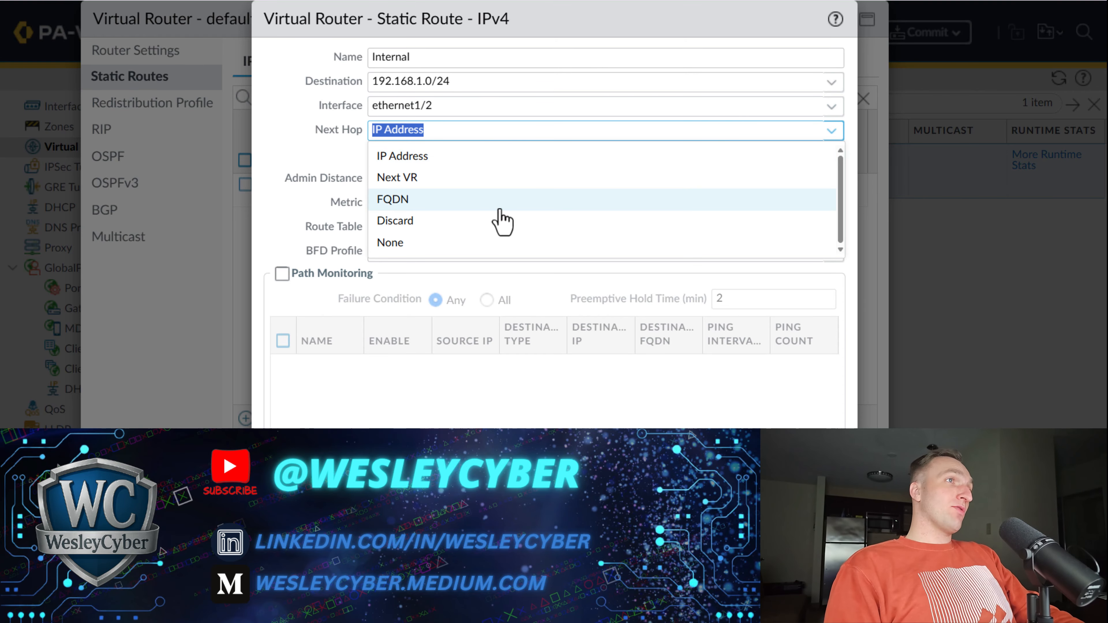
{"action": "left_click", "coordinate": [502, 244]}
{"action": "key", "text": "Tab"}
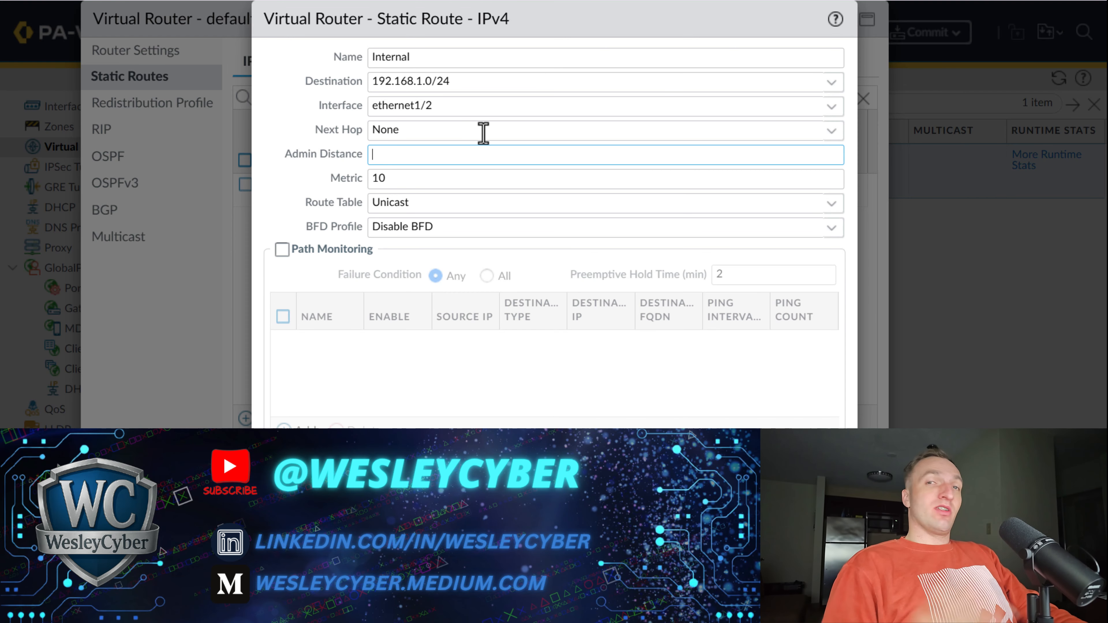
{"action": "left_click", "coordinate": [602, 441]}
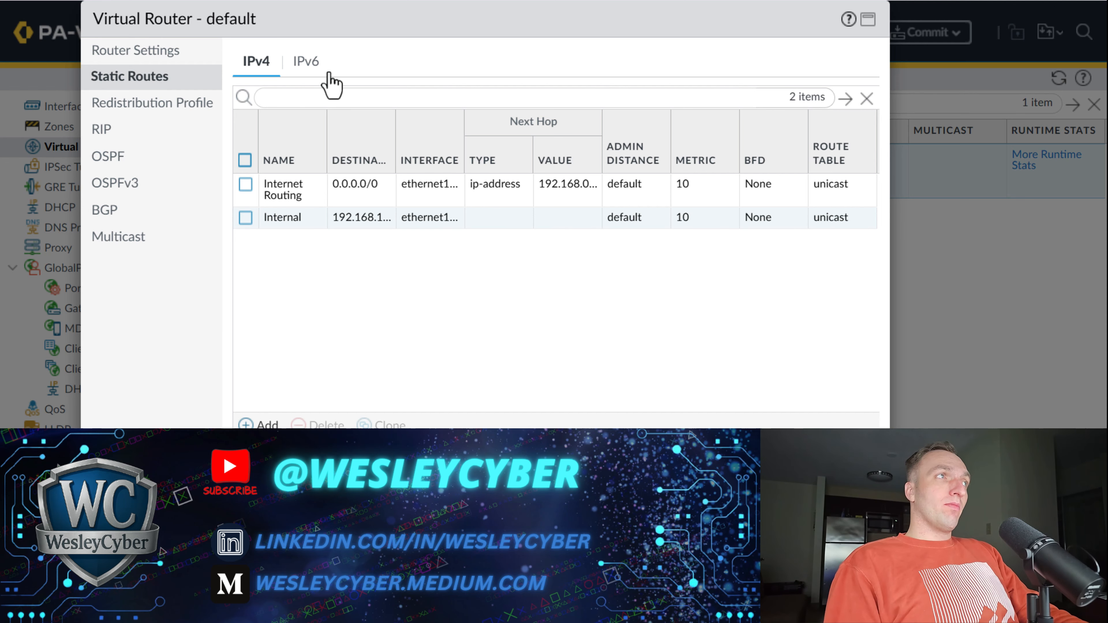
Step: Examine the virtual router's IPv6 static routes and its RIP, OSPF, OSPFv3 and BGP settings
{"action": "left_click", "coordinate": [307, 64]}
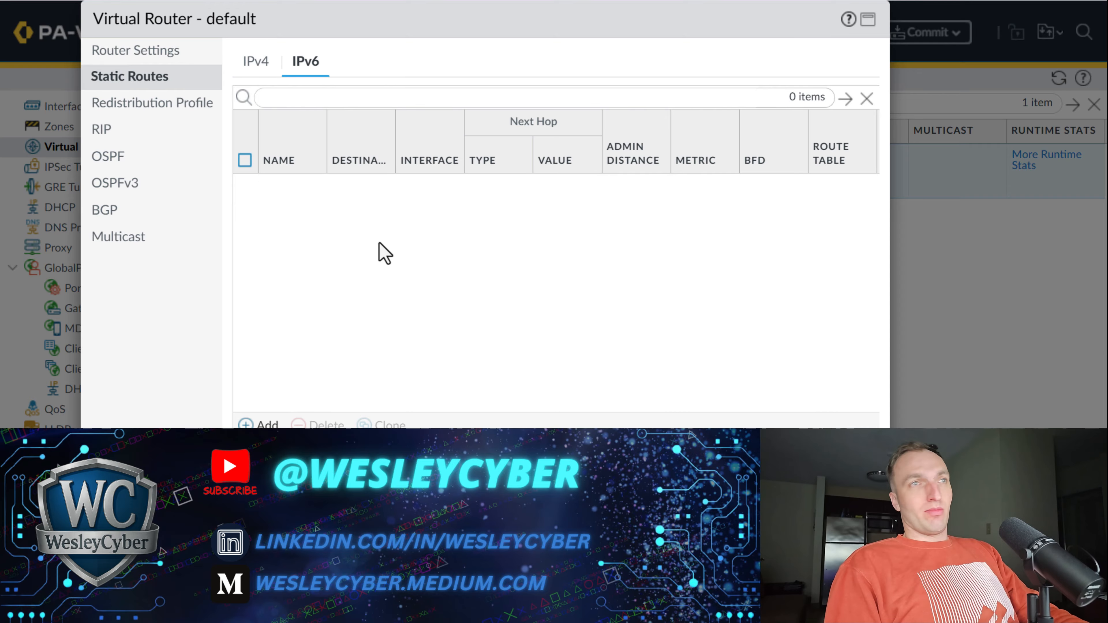
{"action": "left_click", "coordinate": [255, 65]}
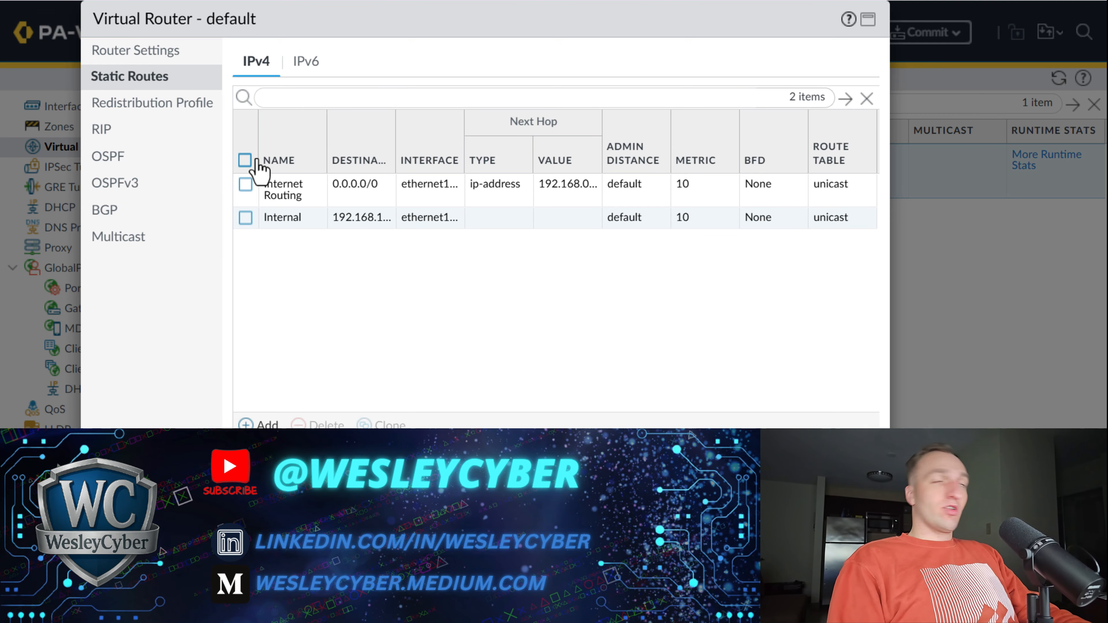
{"action": "left_click", "coordinate": [163, 133]}
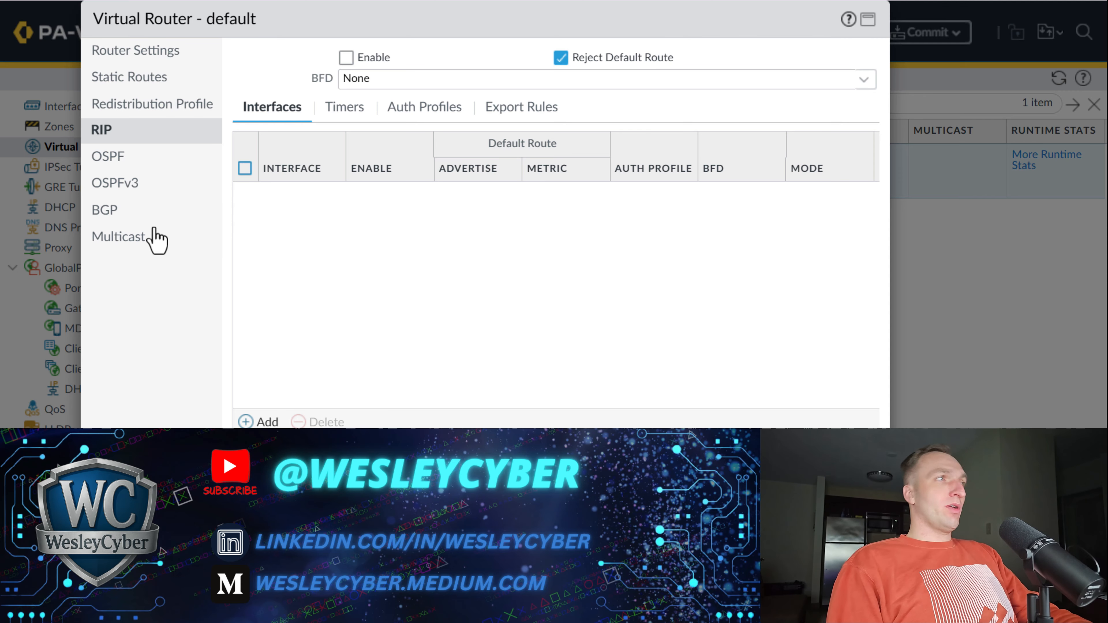
{"action": "left_click", "coordinate": [194, 166]}
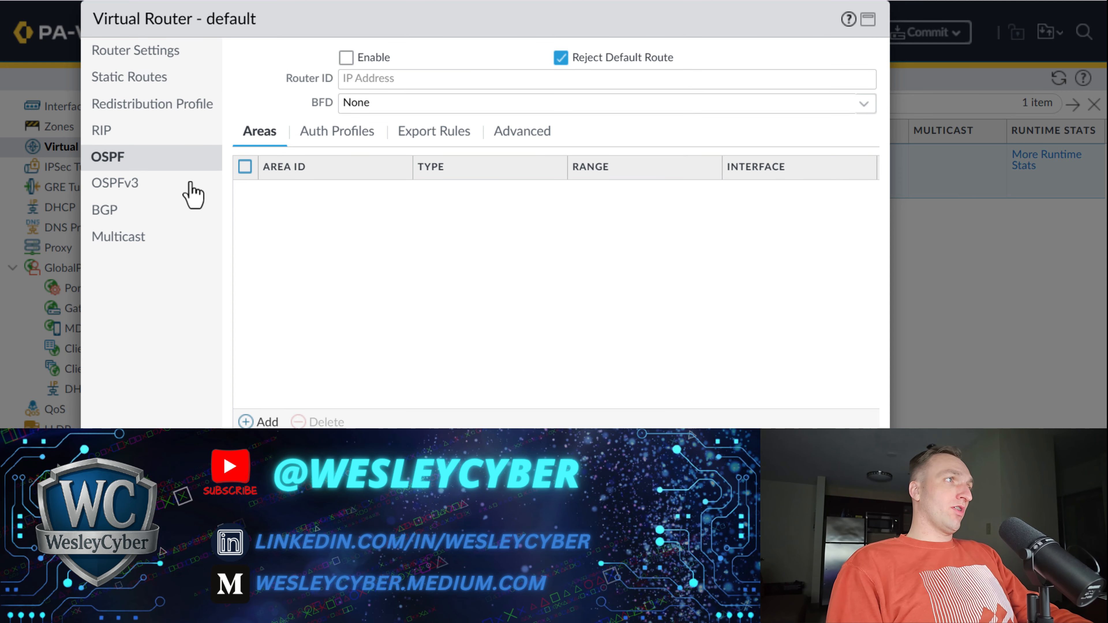
{"action": "left_click", "coordinate": [195, 193]}
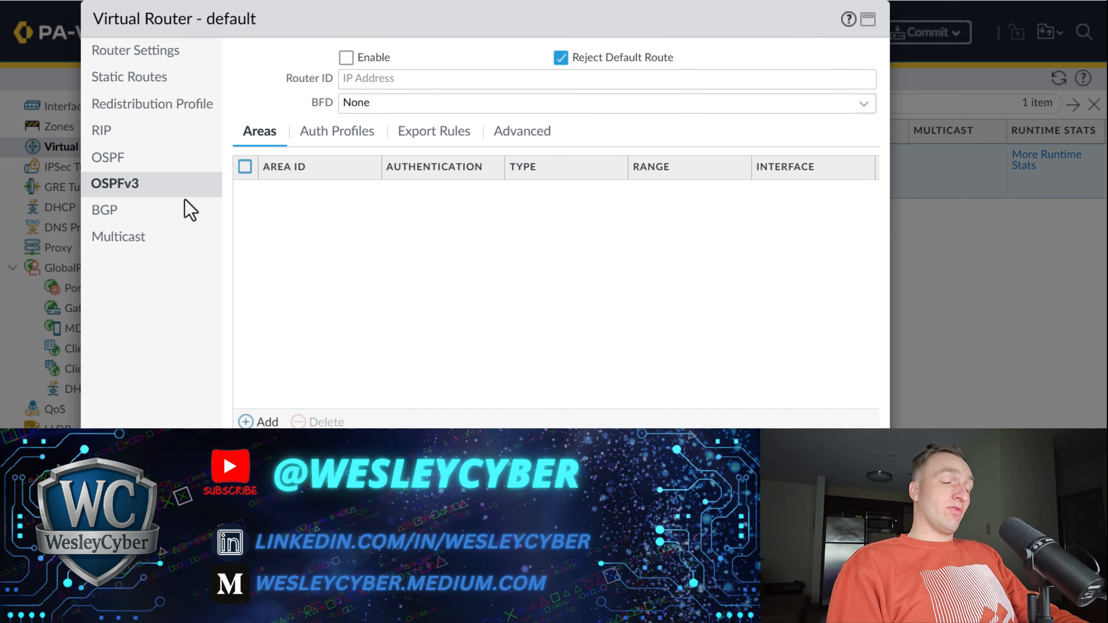
{"action": "left_click", "coordinate": [182, 224]}
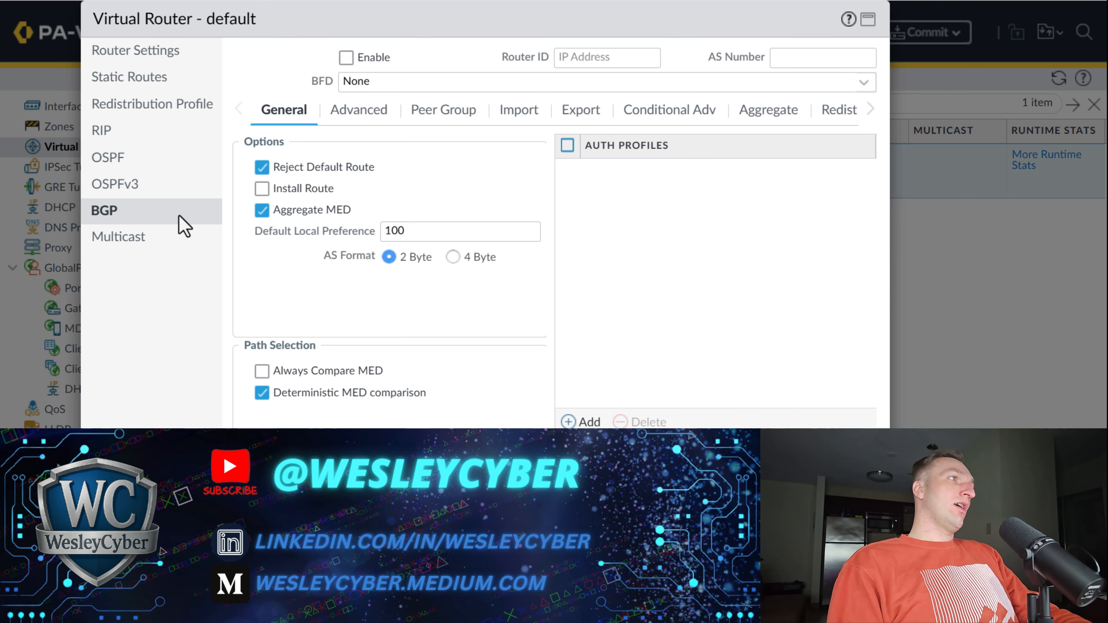
{"action": "left_click", "coordinate": [170, 137]}
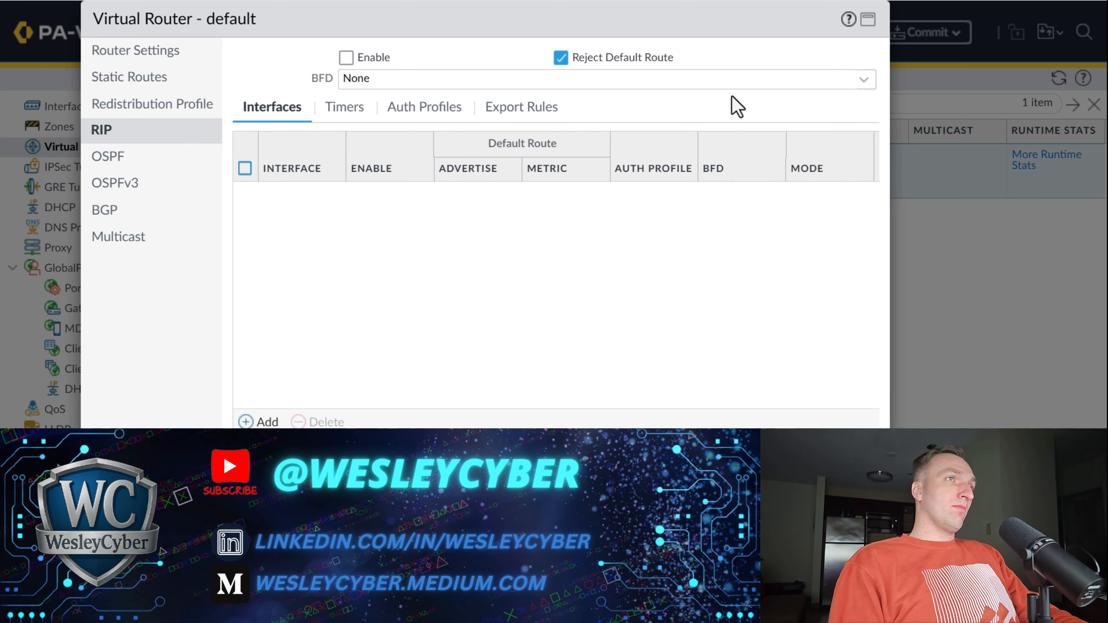
Step: Start a RIP interface entry for ethernet1/2
{"action": "left_click", "coordinate": [261, 421]}
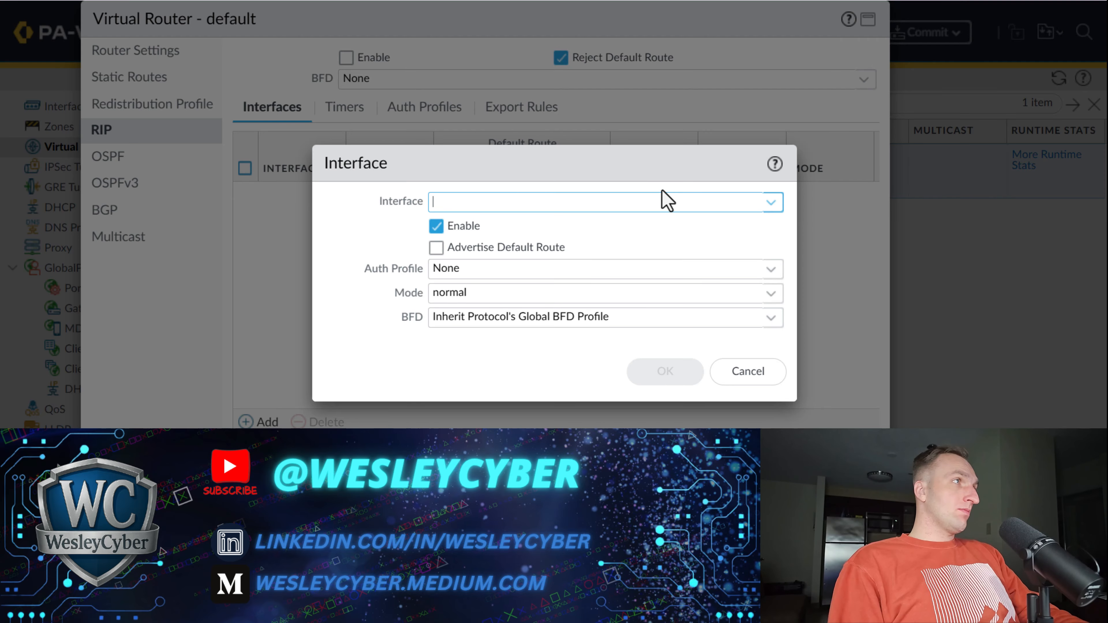
{"action": "left_click_drag", "start_coordinate": [644, 158], "coordinate": [634, 128]}
{"action": "left_click", "coordinate": [762, 174]}
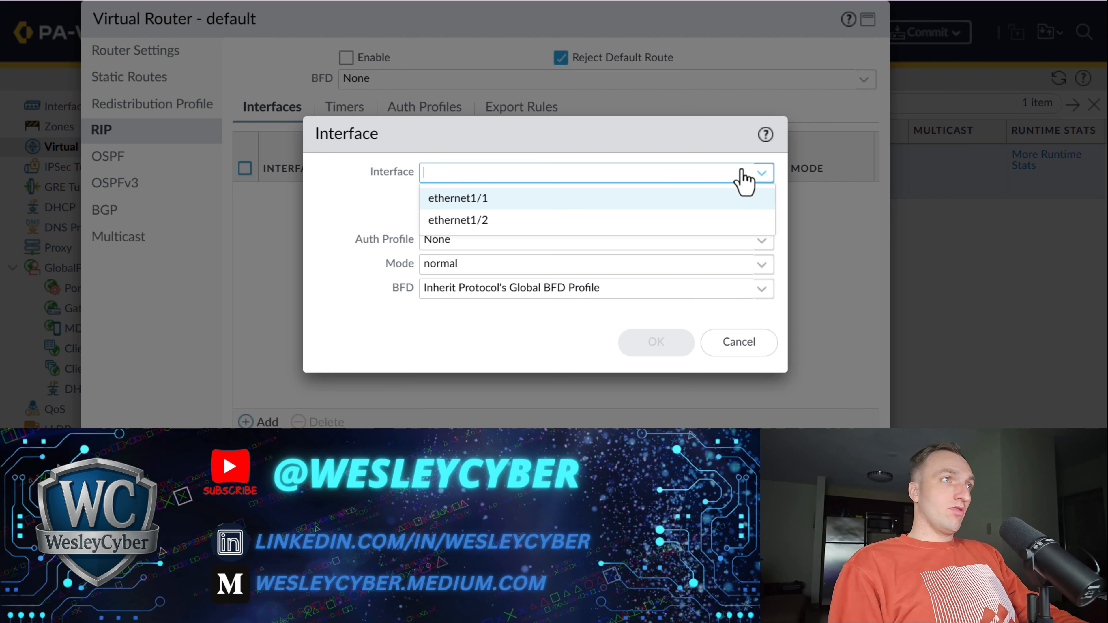
{"action": "left_click", "coordinate": [511, 219]}
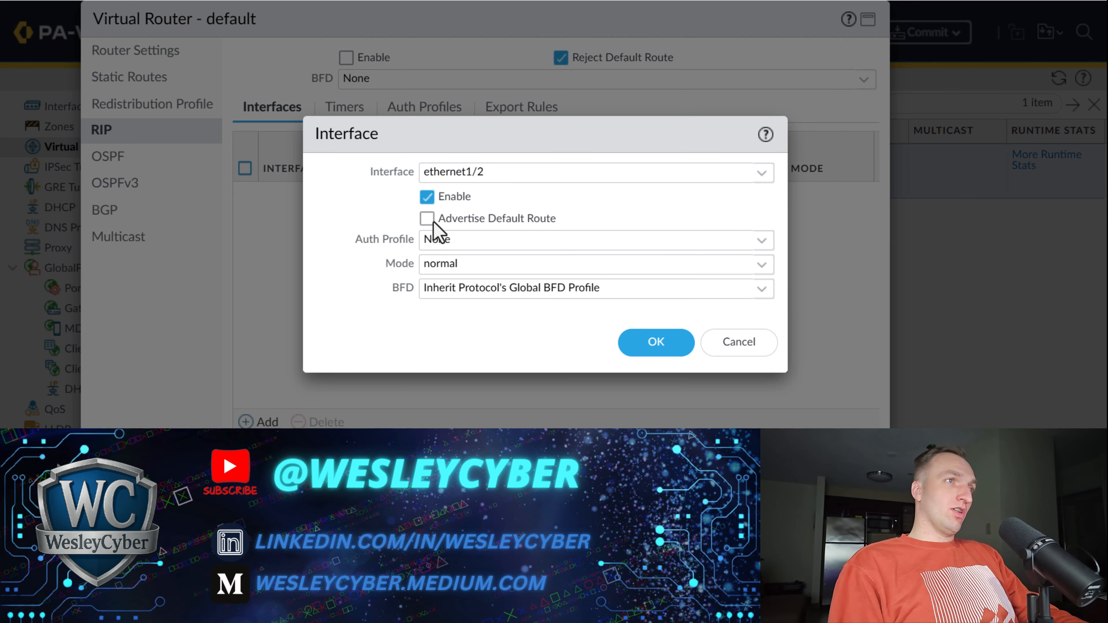
Step: Examine the password types and MD5 key fields of a new RIP auth profile, and discard the profile
{"action": "left_click", "coordinate": [763, 241]}
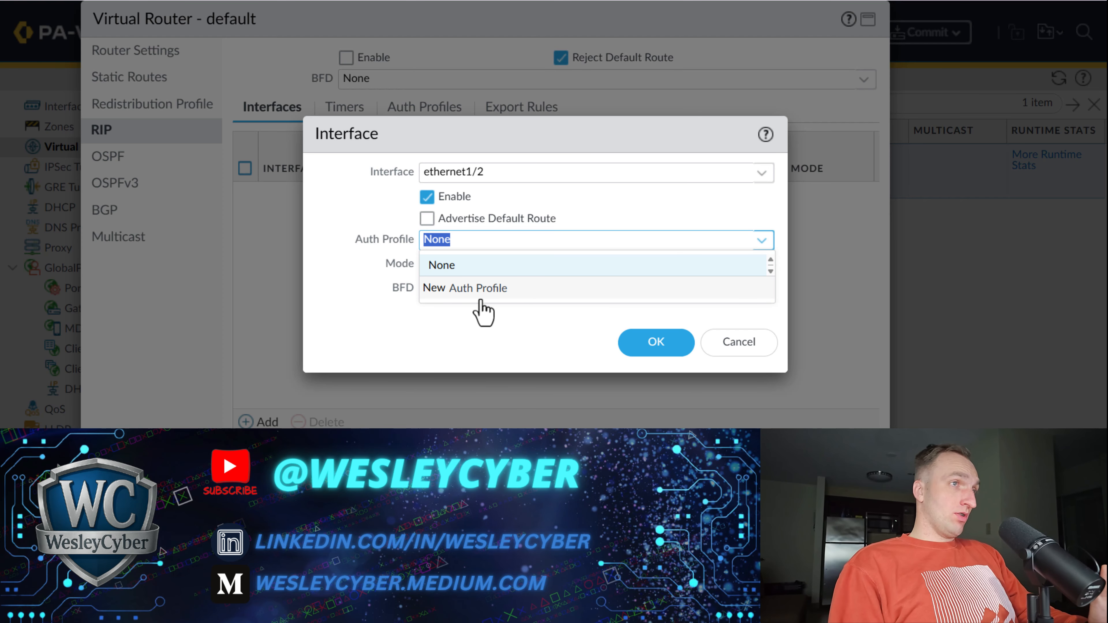
{"action": "left_click", "coordinate": [487, 290]}
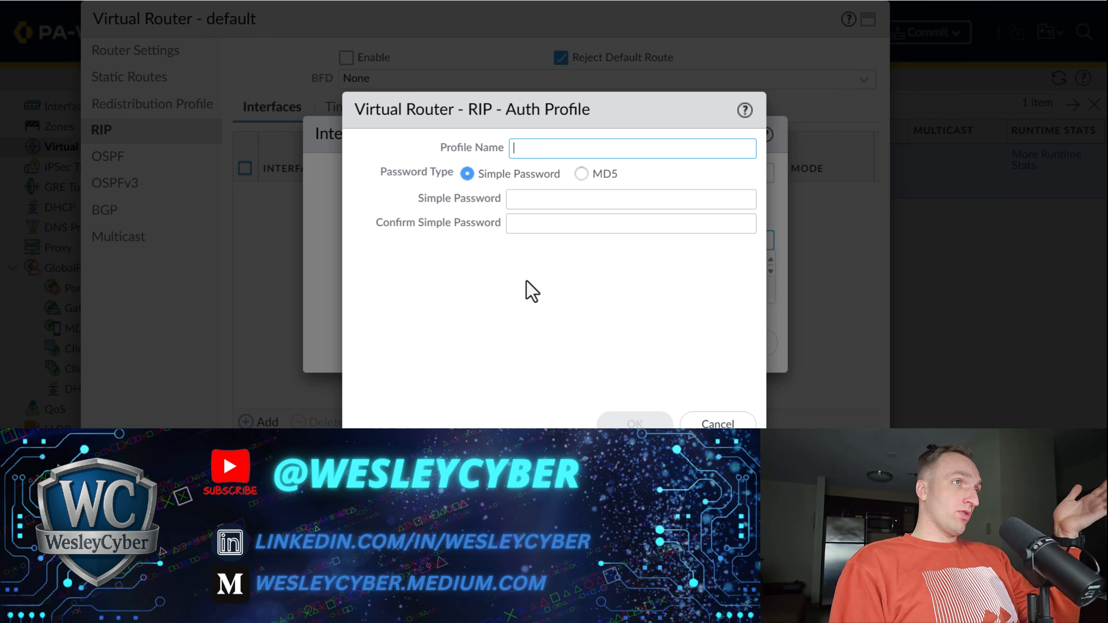
{"action": "left_click", "coordinate": [581, 175]}
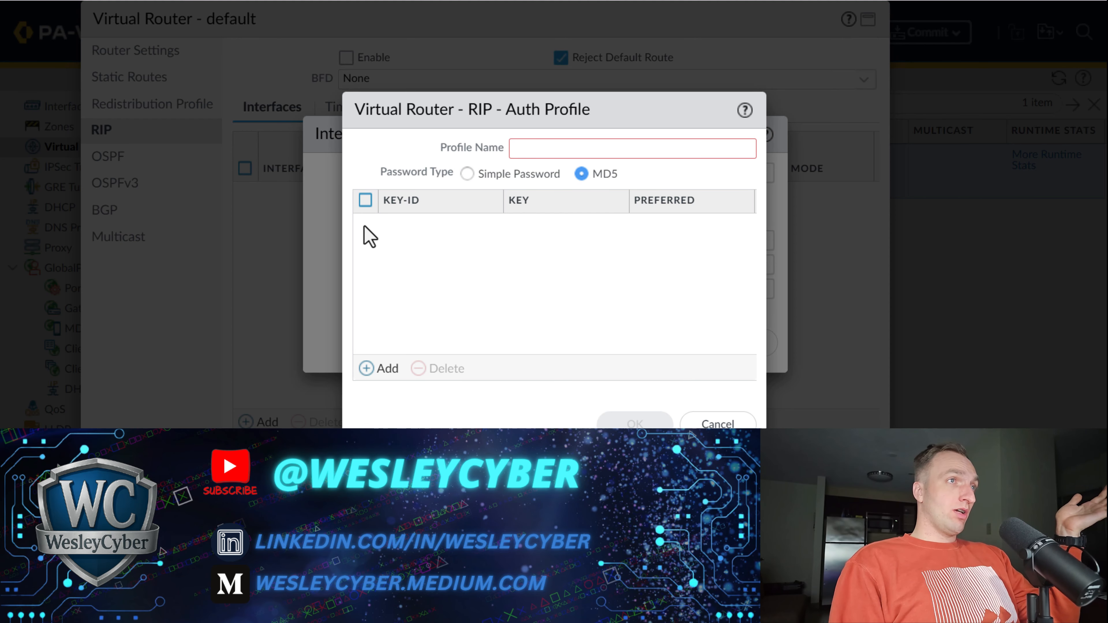
{"action": "left_click", "coordinate": [374, 367]}
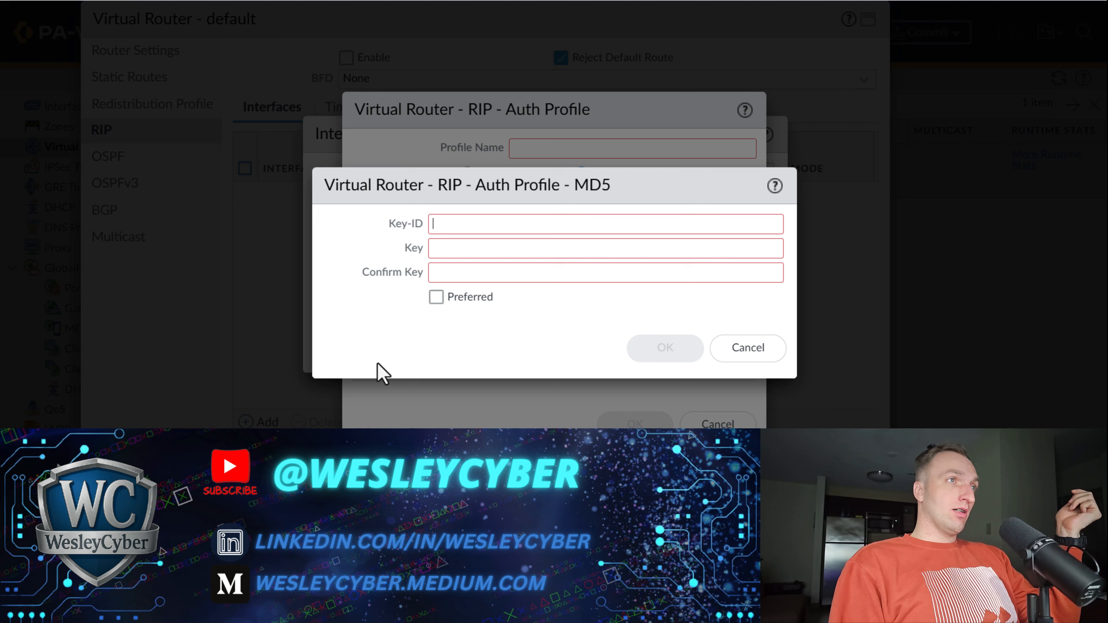
{"action": "left_click", "coordinate": [746, 356]}
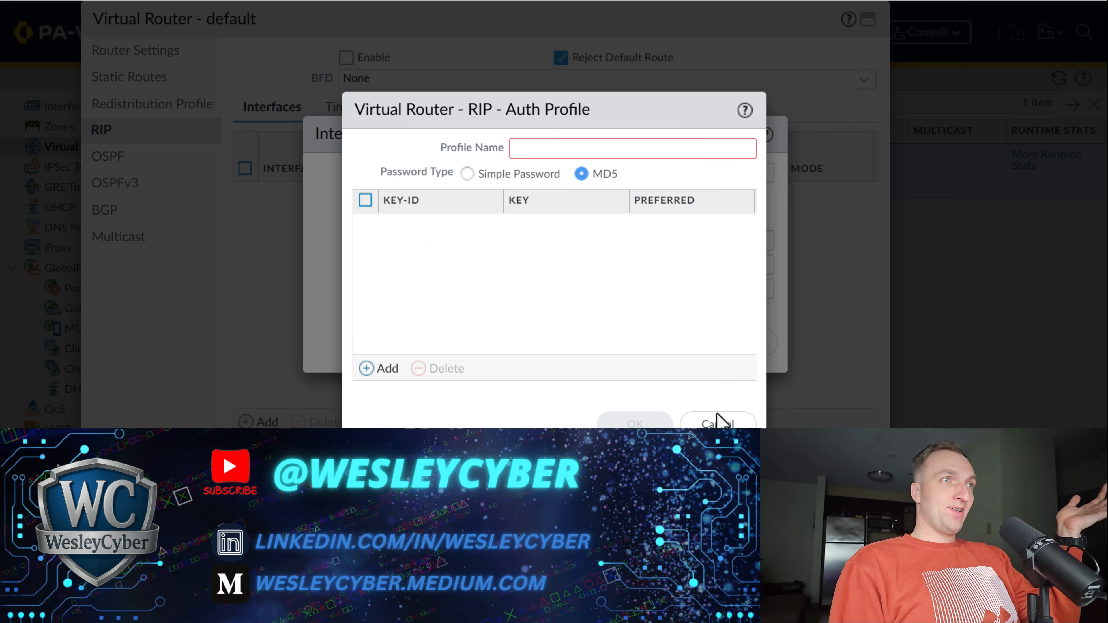
{"action": "left_click", "coordinate": [743, 423]}
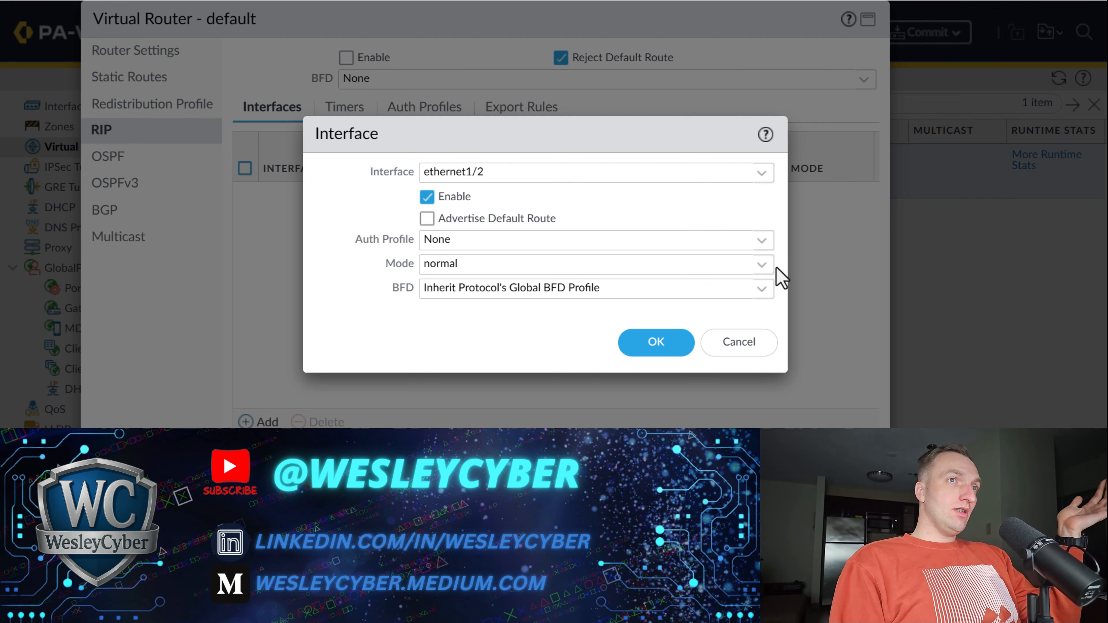
Step: Check the Mode options of the RIP interface entry and discard the entry
{"action": "left_click", "coordinate": [765, 267]}
{"action": "left_click", "coordinate": [340, 256]}
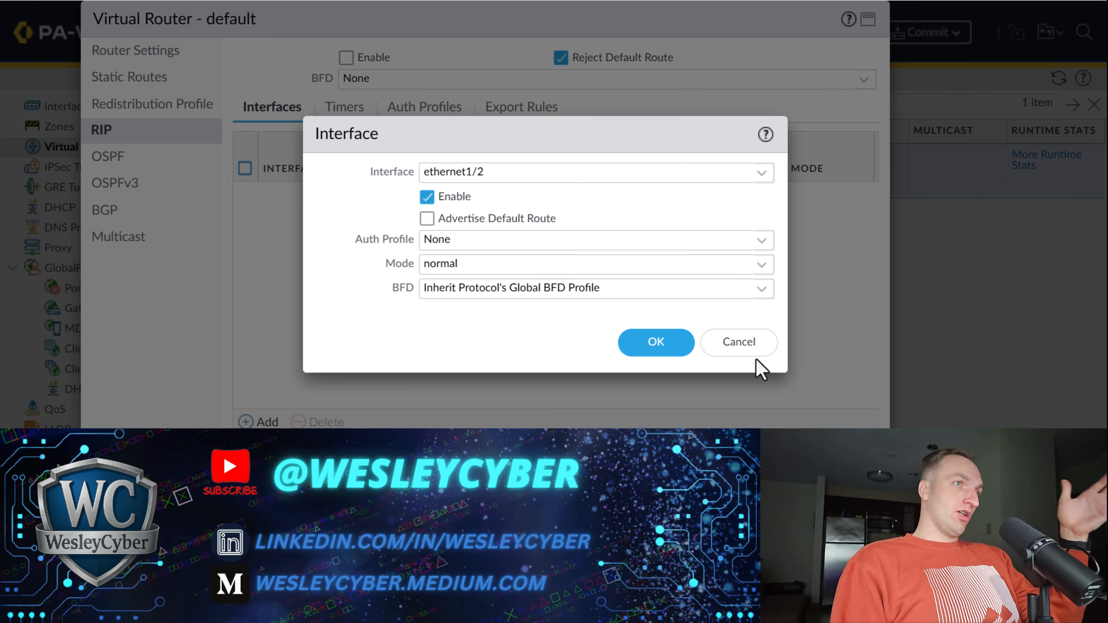
{"action": "left_click", "coordinate": [758, 348]}
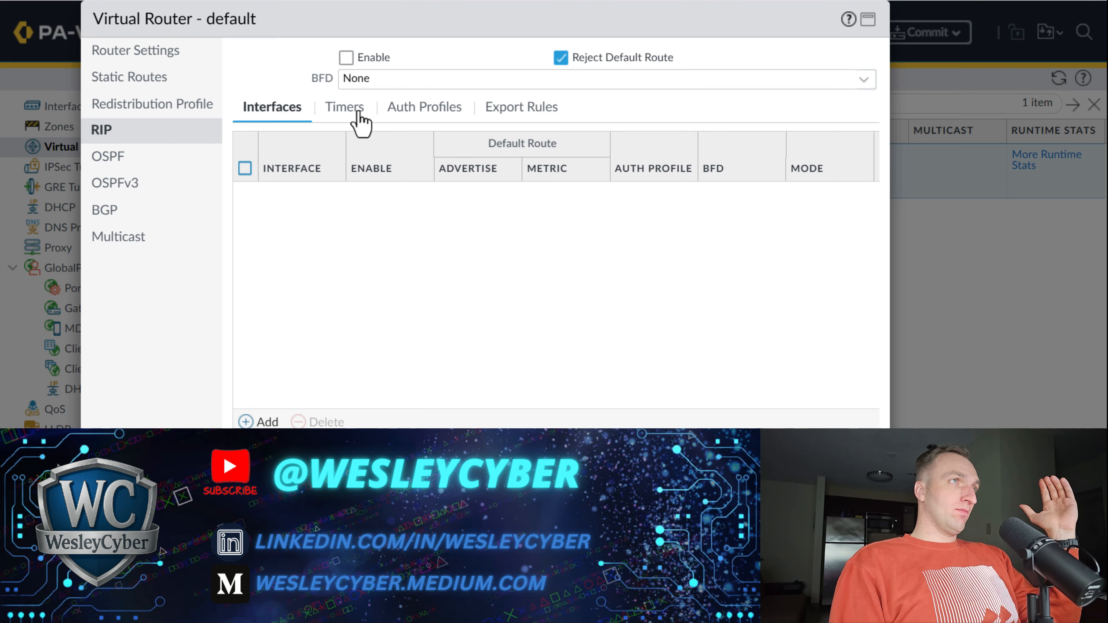
Step: Compare the virtual router's RIP settings with its OSPF settings
{"action": "left_click", "coordinate": [154, 163]}
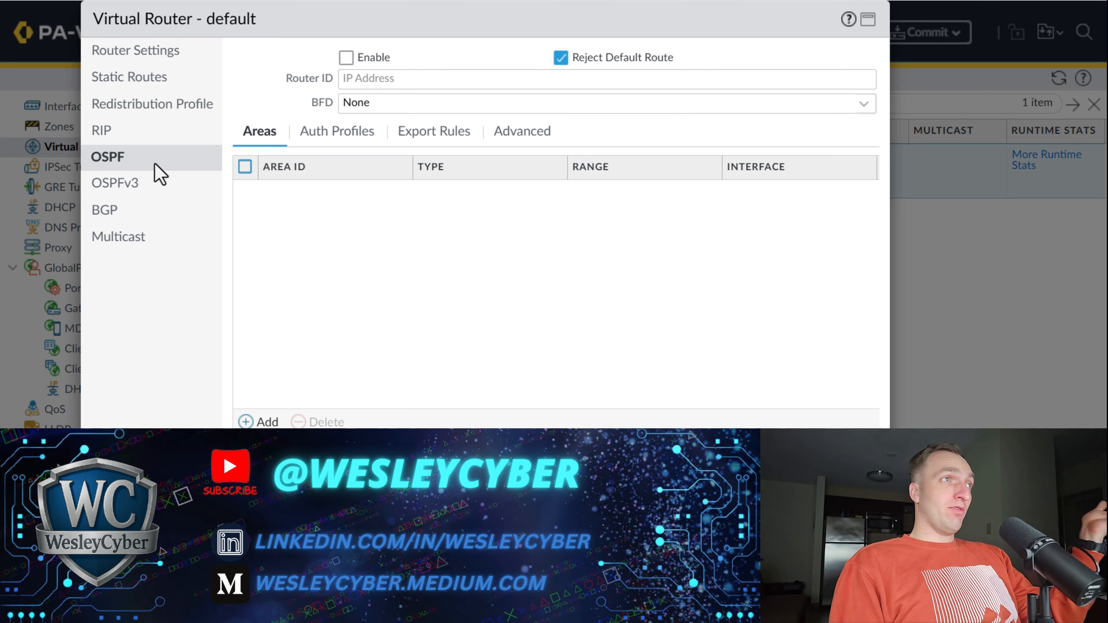
{"action": "left_click", "coordinate": [137, 134]}
{"action": "left_click", "coordinate": [143, 158]}
{"action": "left_click", "coordinate": [144, 136]}
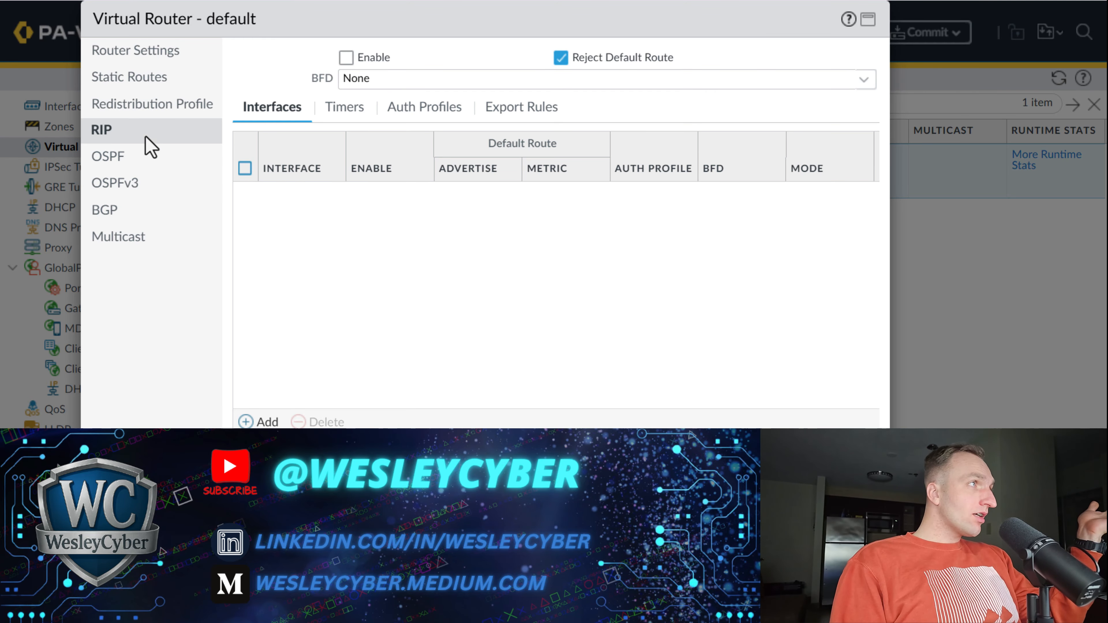
{"action": "left_click", "coordinate": [158, 148]}
{"action": "left_click", "coordinate": [159, 133]}
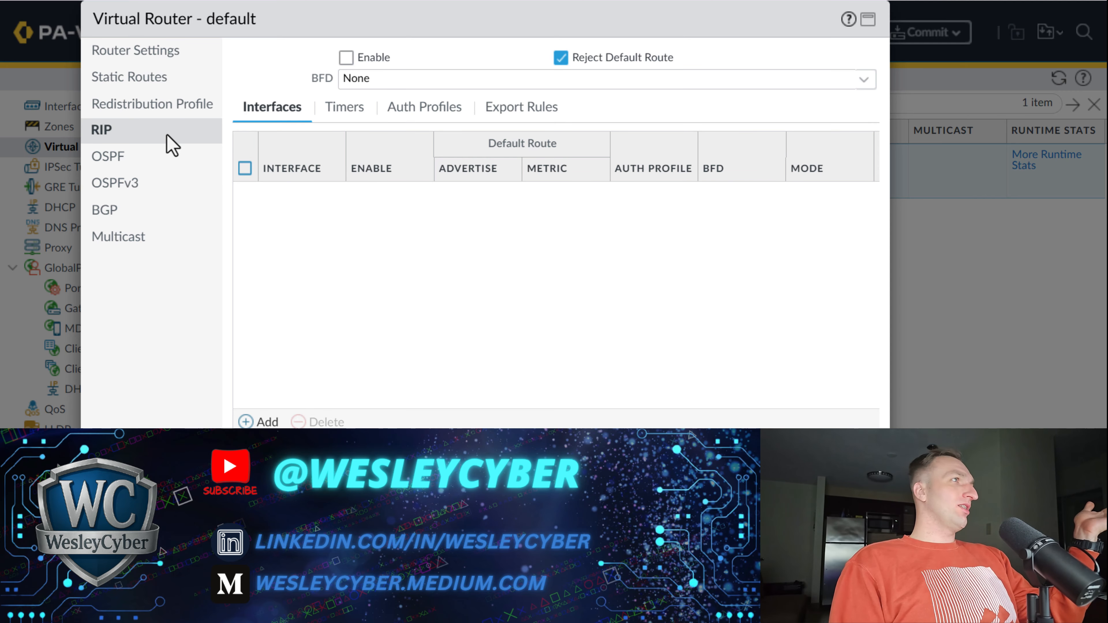
{"action": "left_click", "coordinate": [175, 155]}
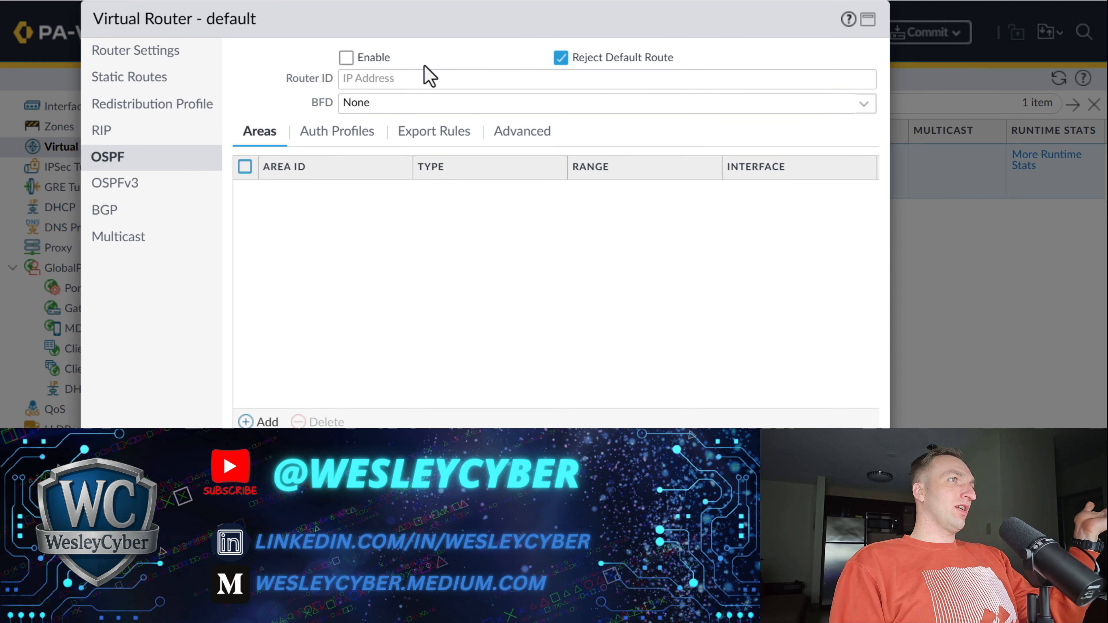
{"action": "left_click", "coordinate": [157, 133]}
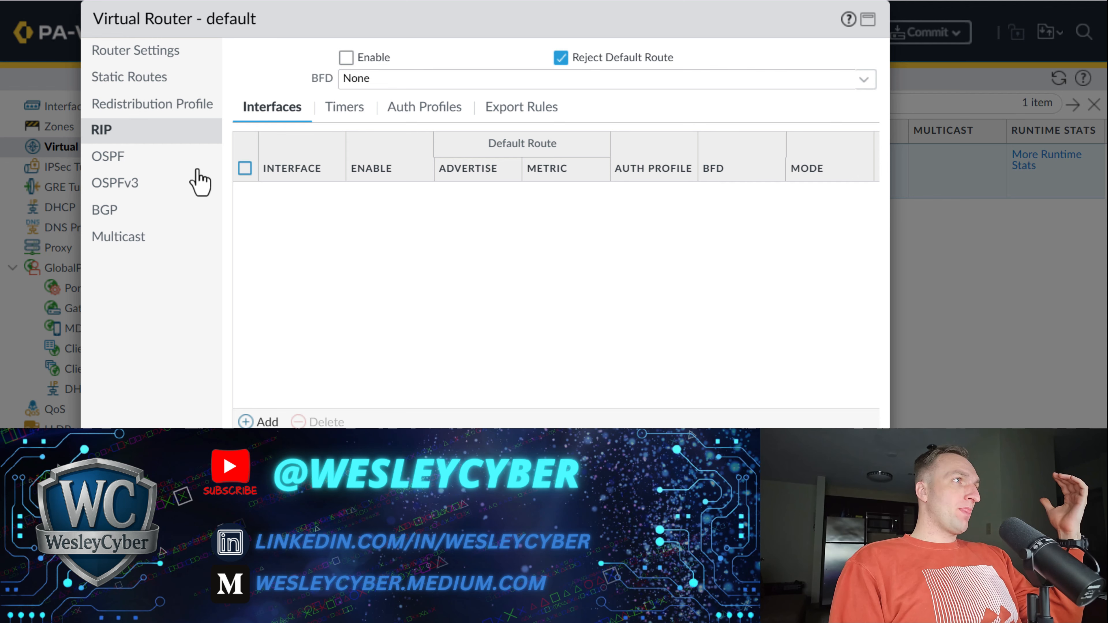
{"action": "left_click", "coordinate": [183, 159]}
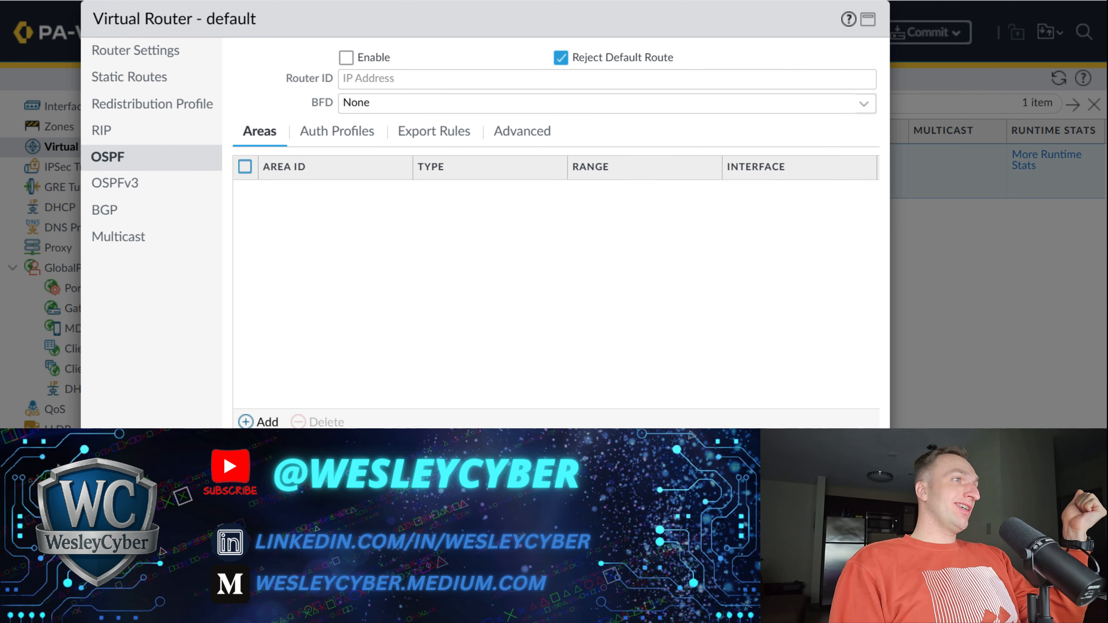
{"action": "left_click", "coordinate": [158, 132]}
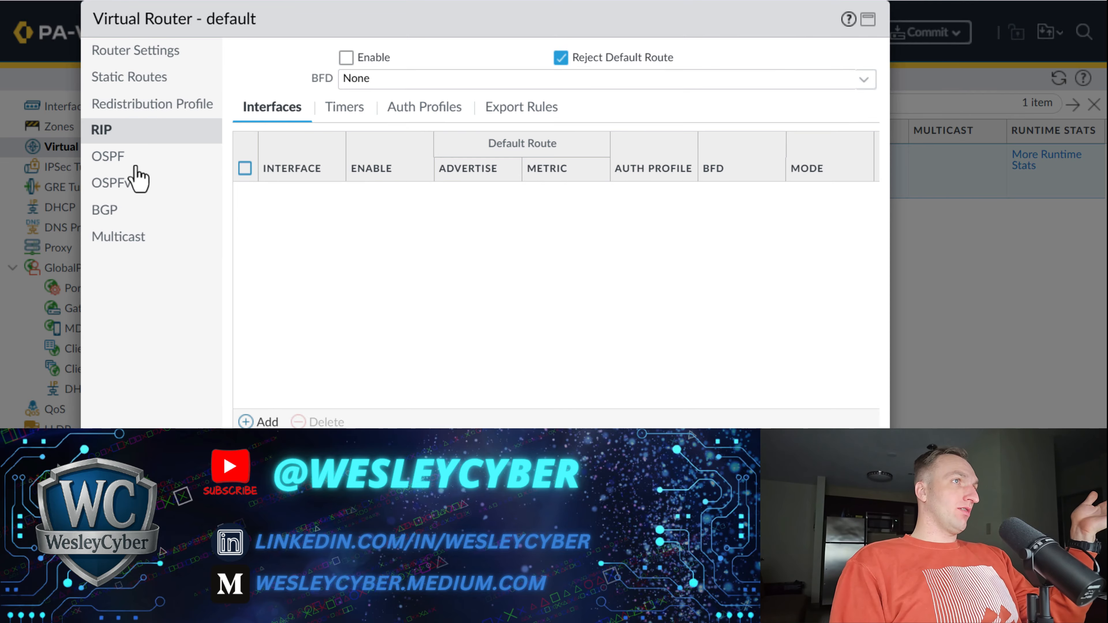
{"action": "left_click", "coordinate": [146, 163]}
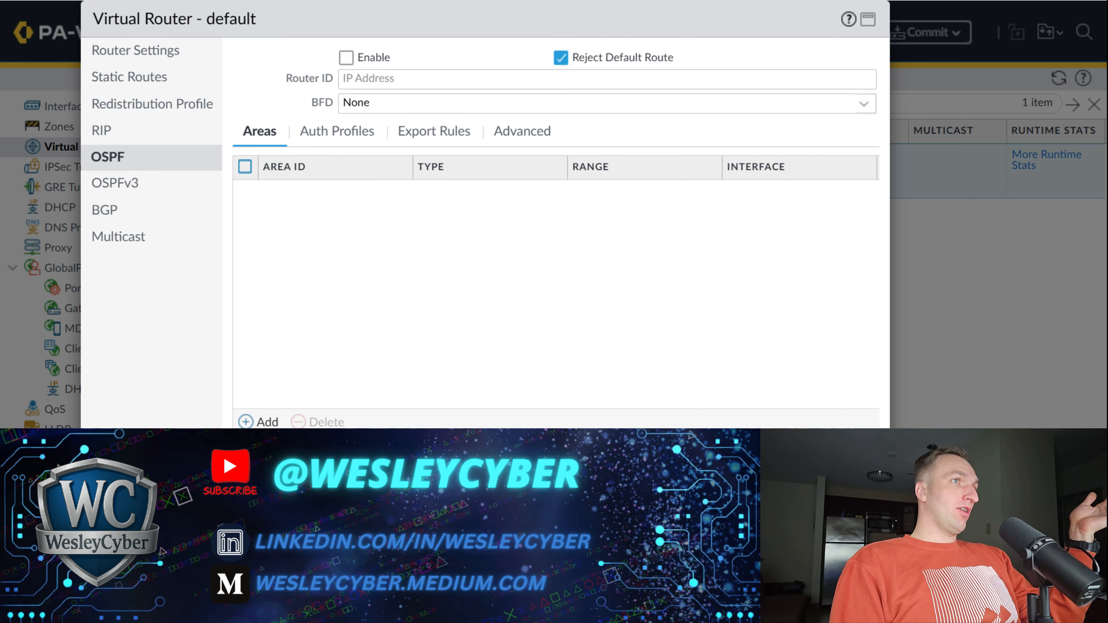
Step: Examine the interface fields of a new OSPF area, and discard both the interface entry and the area
{"action": "left_click", "coordinate": [258, 422]}
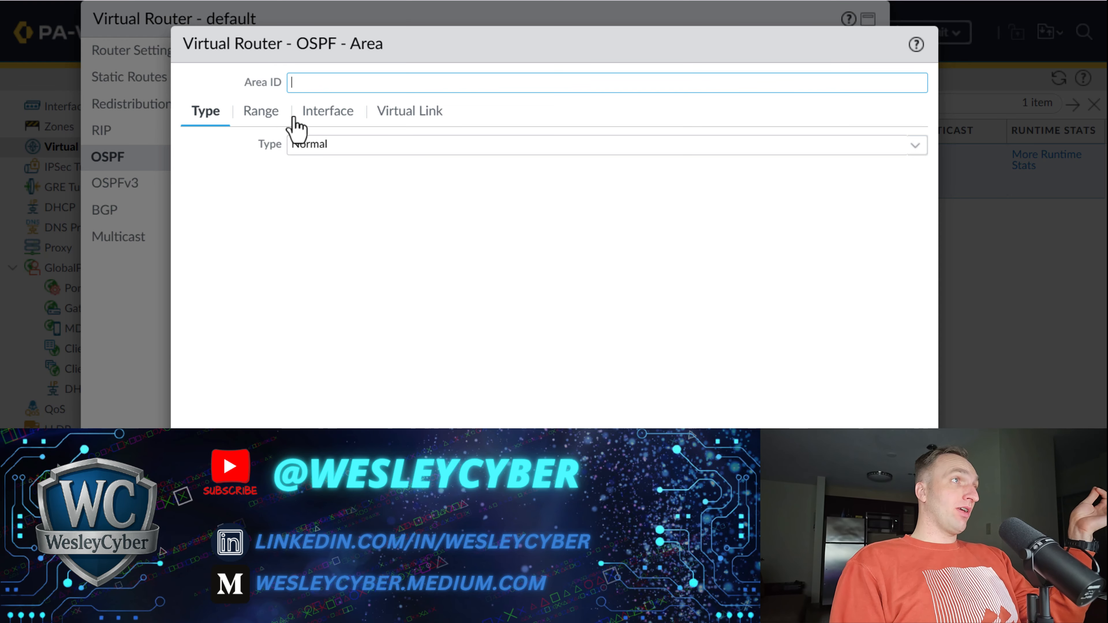
{"action": "left_click", "coordinate": [308, 114]}
{"action": "left_click", "coordinate": [209, 426]}
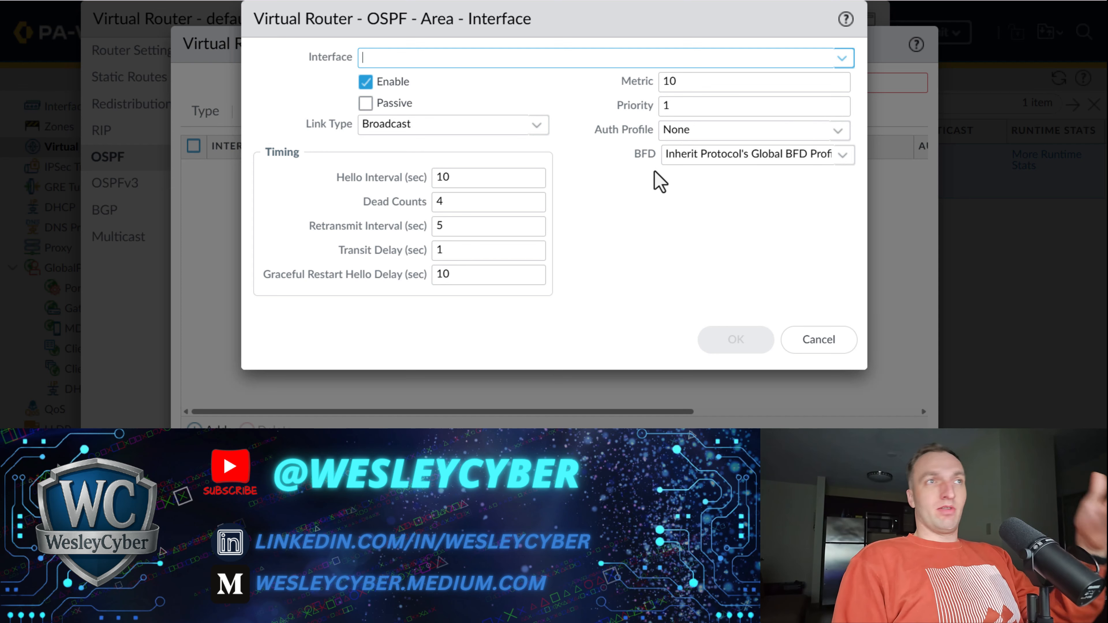
{"action": "left_click", "coordinate": [833, 348]}
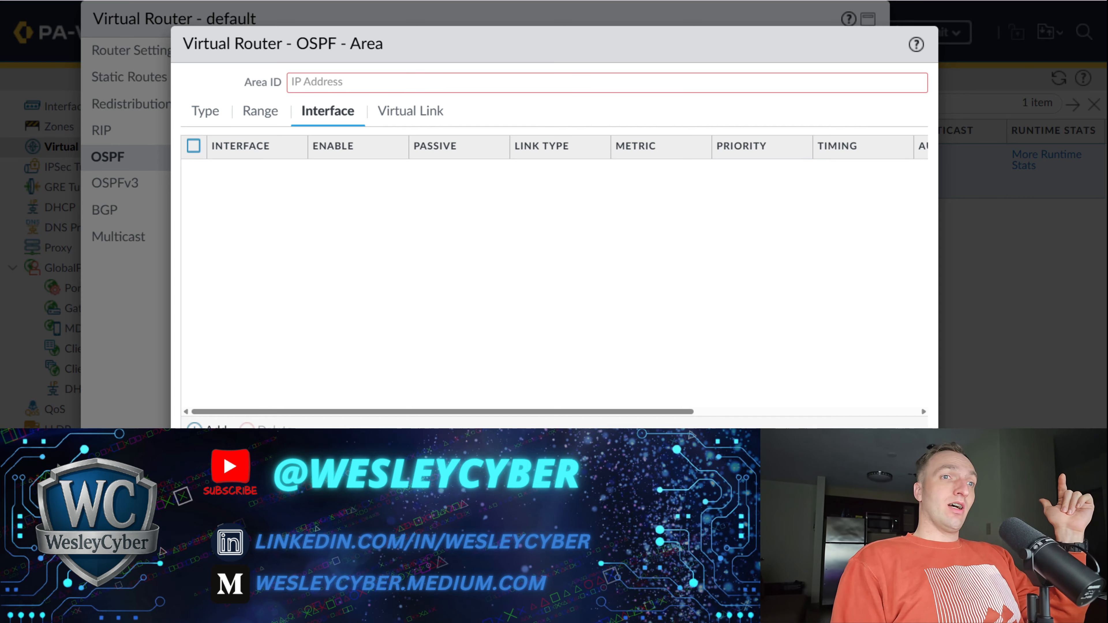
{"action": "left_click", "coordinate": [904, 465]}
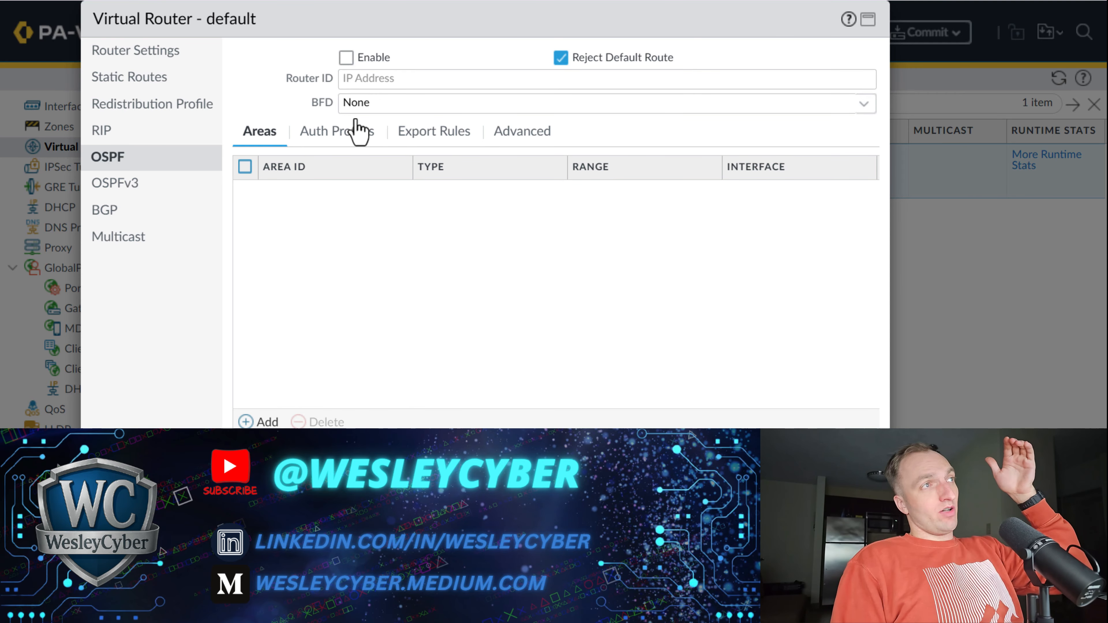
Step: Review the virtual router's RIP, OSPF, OSPFv3 and BGP settings once more
{"action": "left_click", "coordinate": [157, 136]}
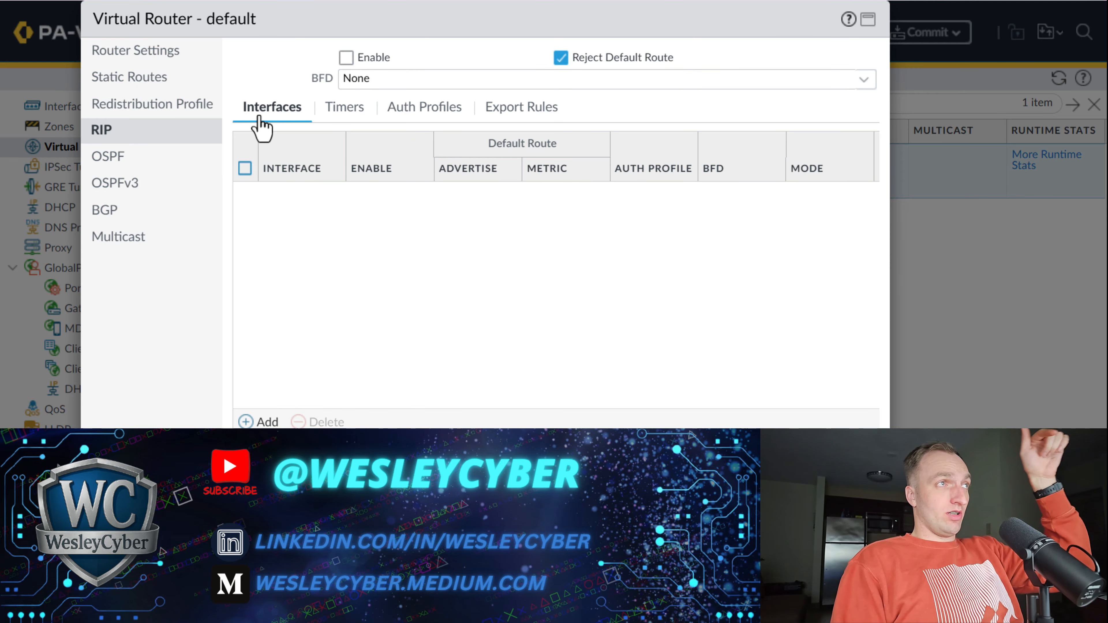
{"action": "left_click", "coordinate": [128, 160]}
{"action": "left_click", "coordinate": [133, 183]}
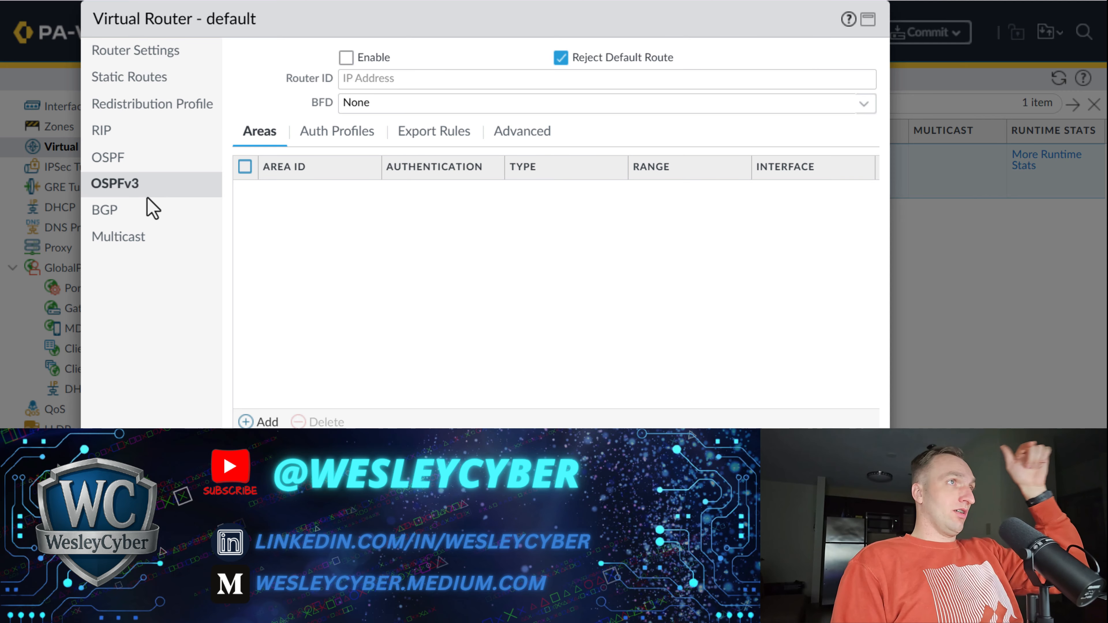
{"action": "left_click", "coordinate": [148, 205]}
Step: Create a BFD profile named Global RIP in Active mode as the global BFD profile for RIP
{"action": "left_click", "coordinate": [131, 136]}
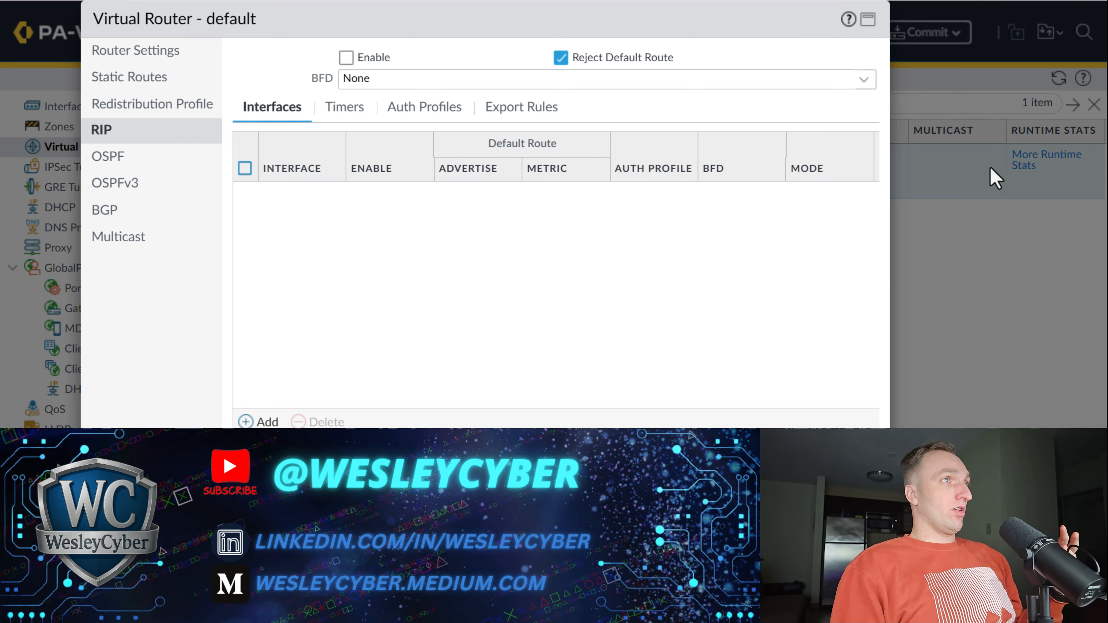
{"action": "left_click", "coordinate": [879, 80]}
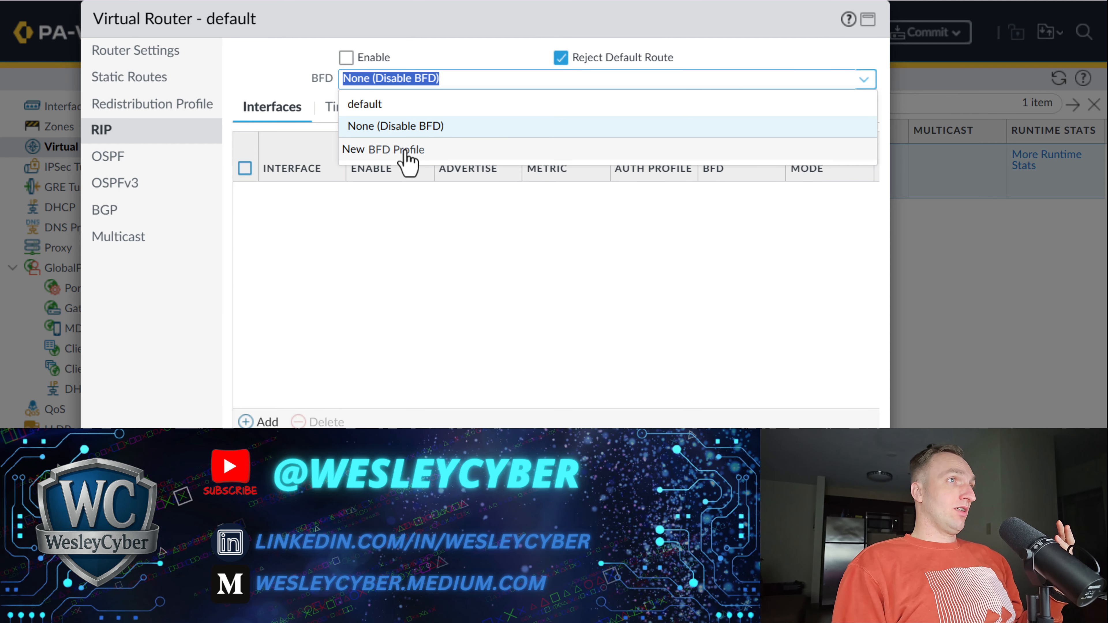
{"action": "left_click", "coordinate": [407, 151]}
{"action": "left_click", "coordinate": [407, 150]}
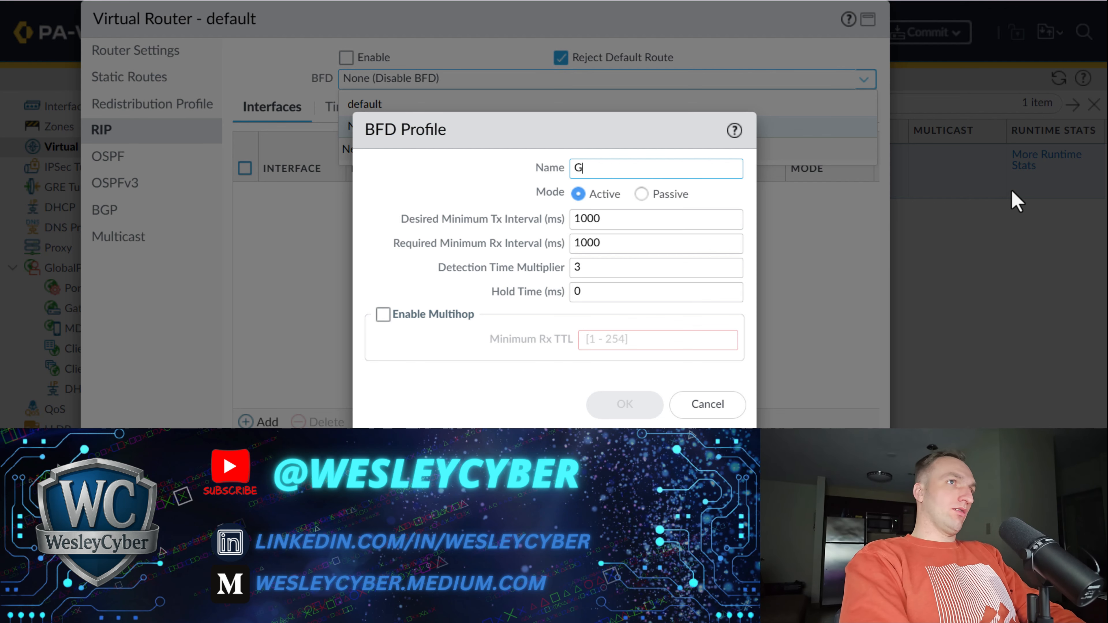
{"action": "type", "text": "lobal RIP"}
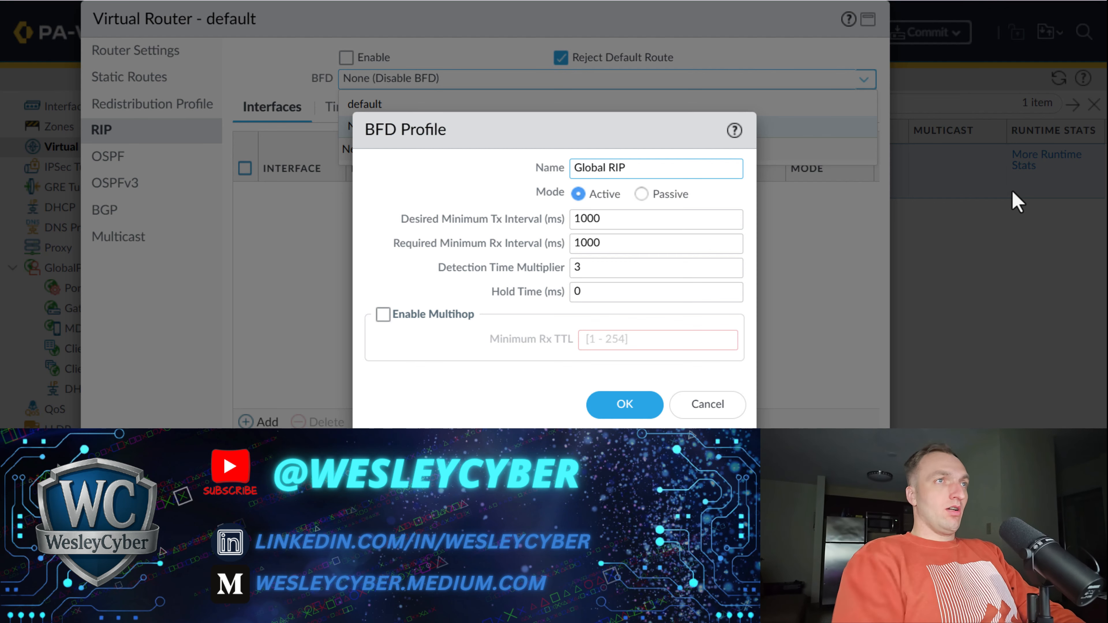
{"action": "left_click", "coordinate": [636, 402]}
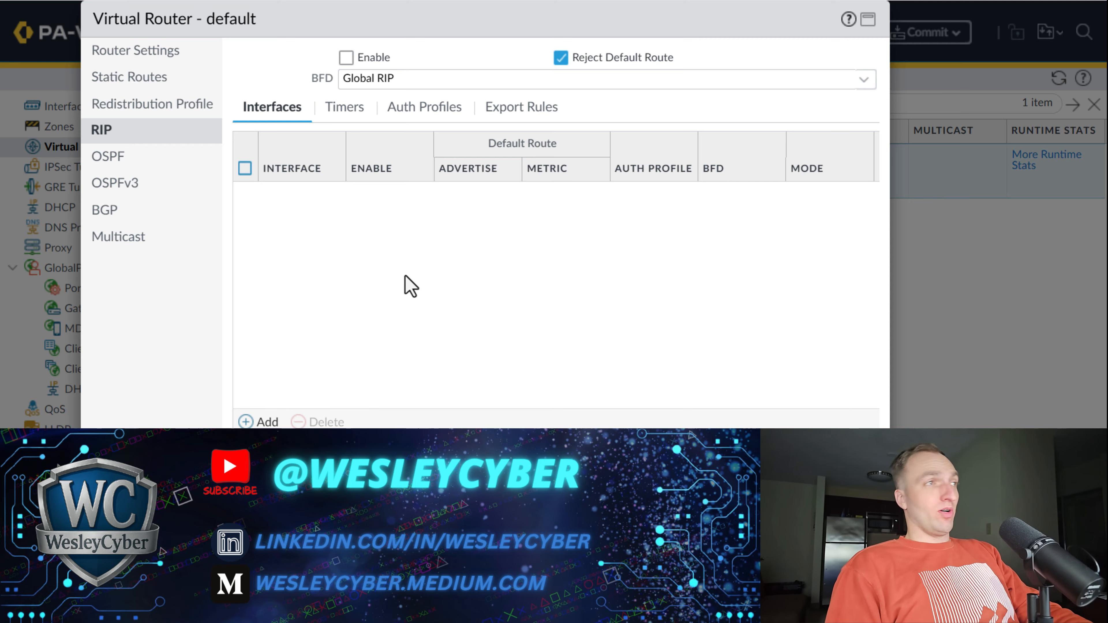
Step: Start an enabled RIP interface entry for ethernet1/2 without an auth profile
{"action": "left_click", "coordinate": [261, 421]}
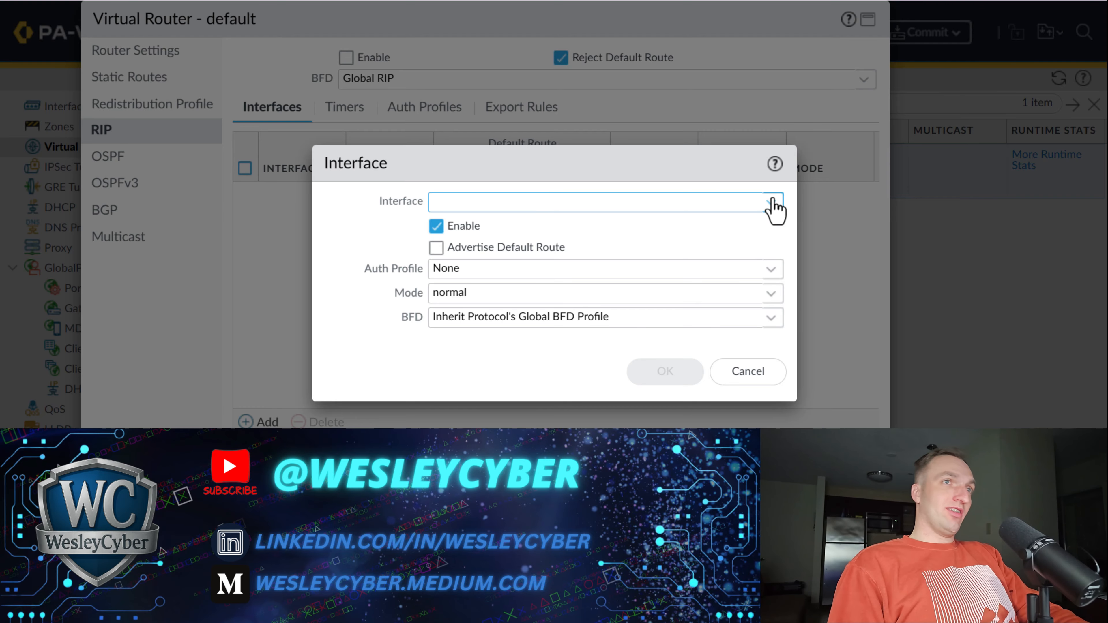
{"action": "left_click", "coordinate": [772, 203]}
{"action": "left_click", "coordinate": [545, 249]}
{"action": "left_click", "coordinate": [371, 274]}
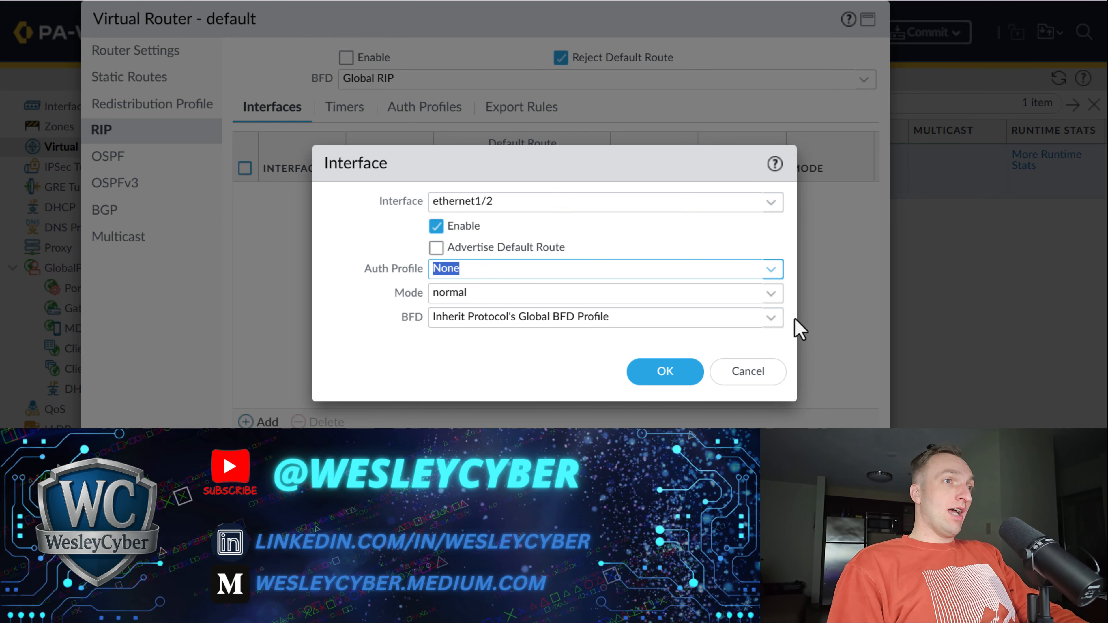
Step: Create a BFD profile named Internal RIP for the ethernet1/2 RIP interface entry and save the entry
{"action": "left_click", "coordinate": [780, 321]}
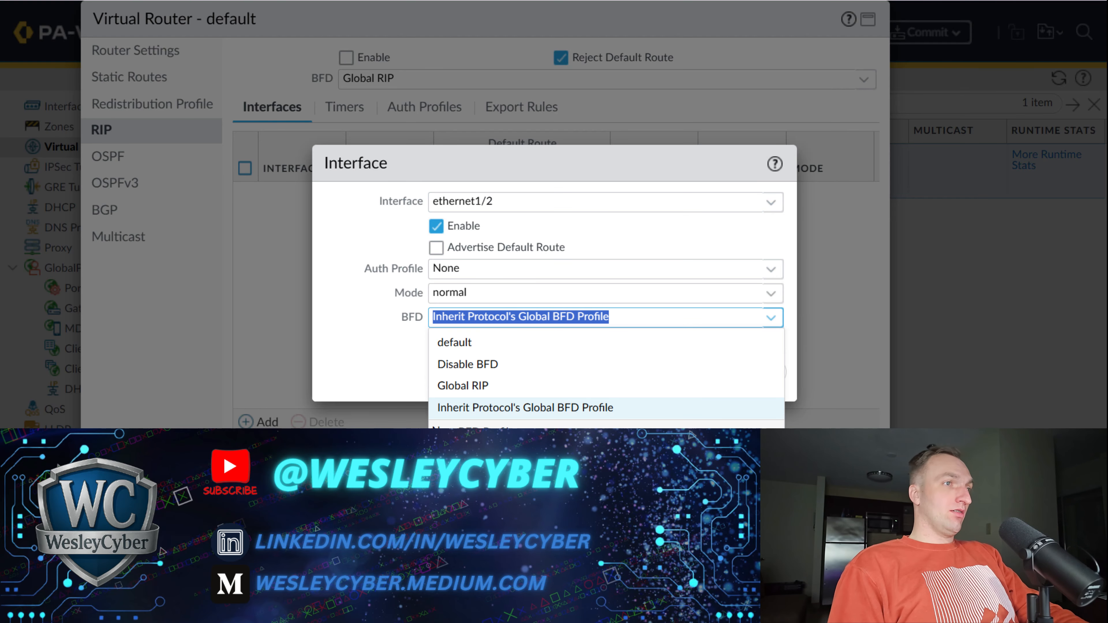
{"action": "left_click", "coordinate": [476, 428]}
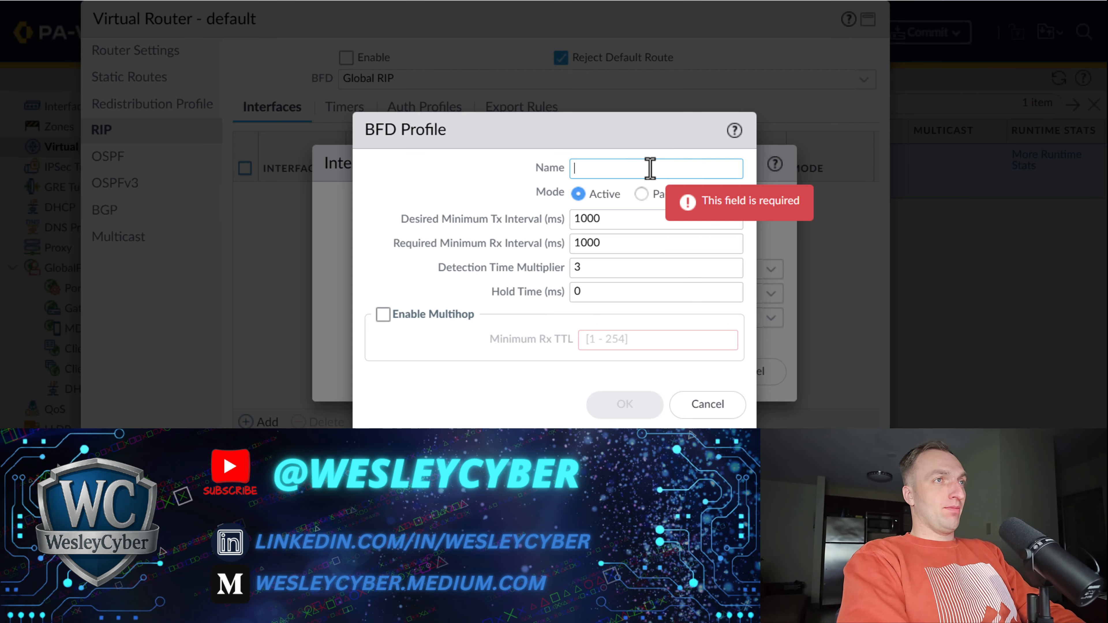
{"action": "type", "text": "Internal RIP"}
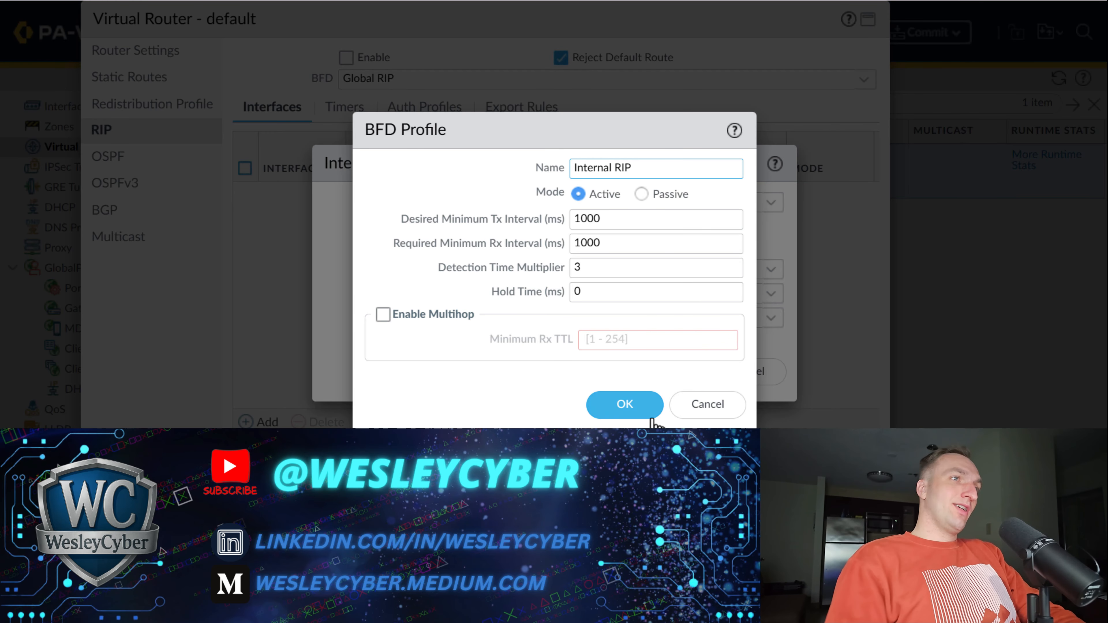
{"action": "left_click", "coordinate": [633, 412]}
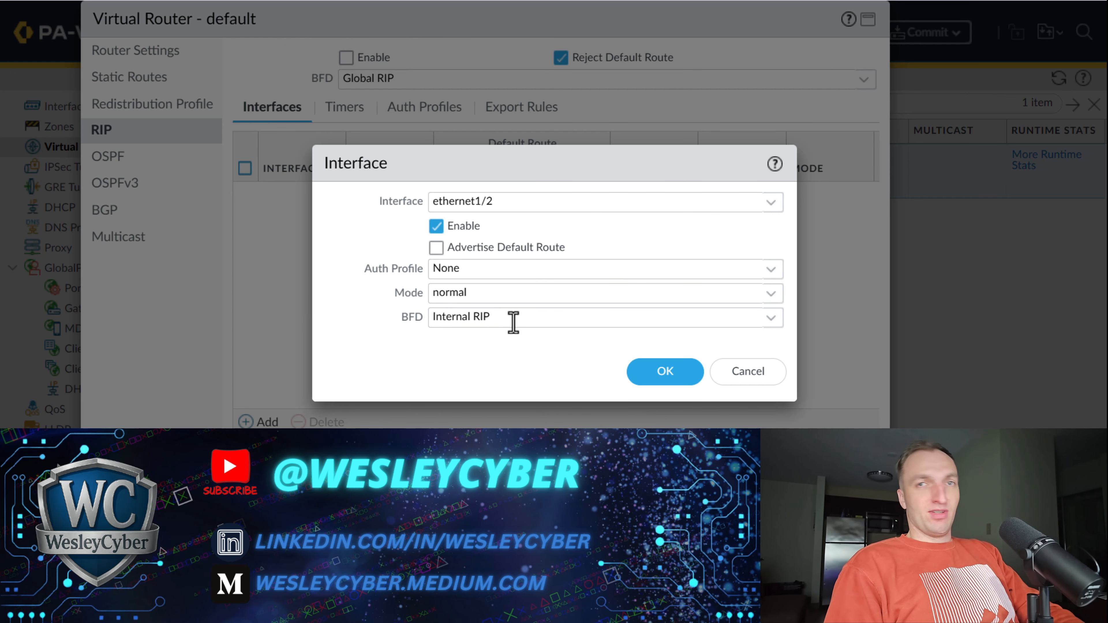
{"action": "left_click", "coordinate": [670, 381]}
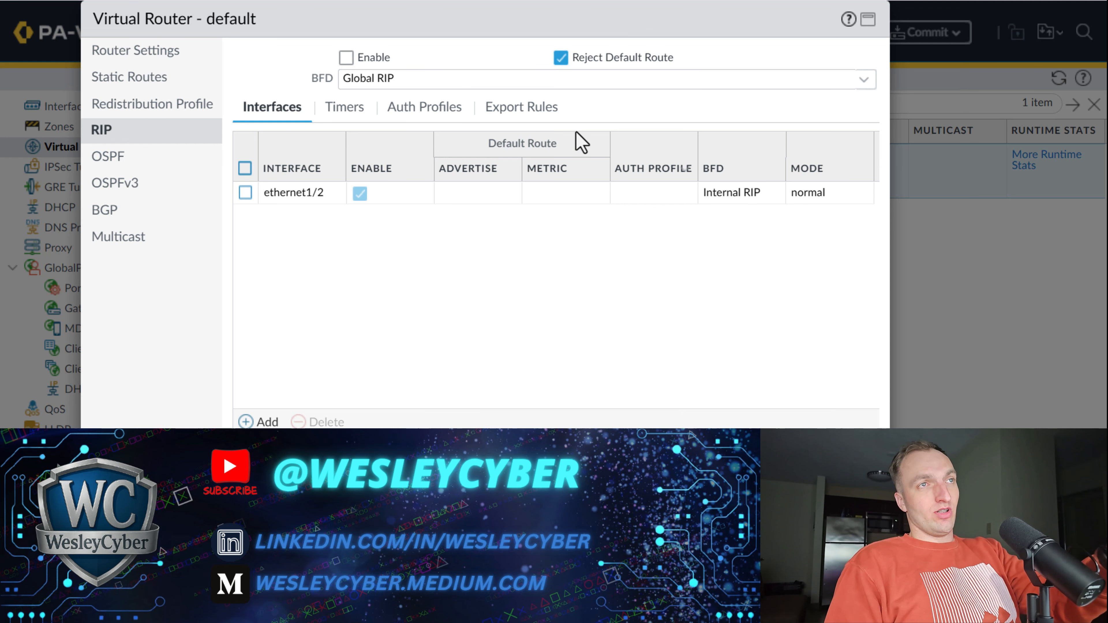
Step: Set the BFD option of the ethernet1/2 RIP interface to Inherit Protocol's Global BFD Profile
{"action": "left_click", "coordinate": [286, 193]}
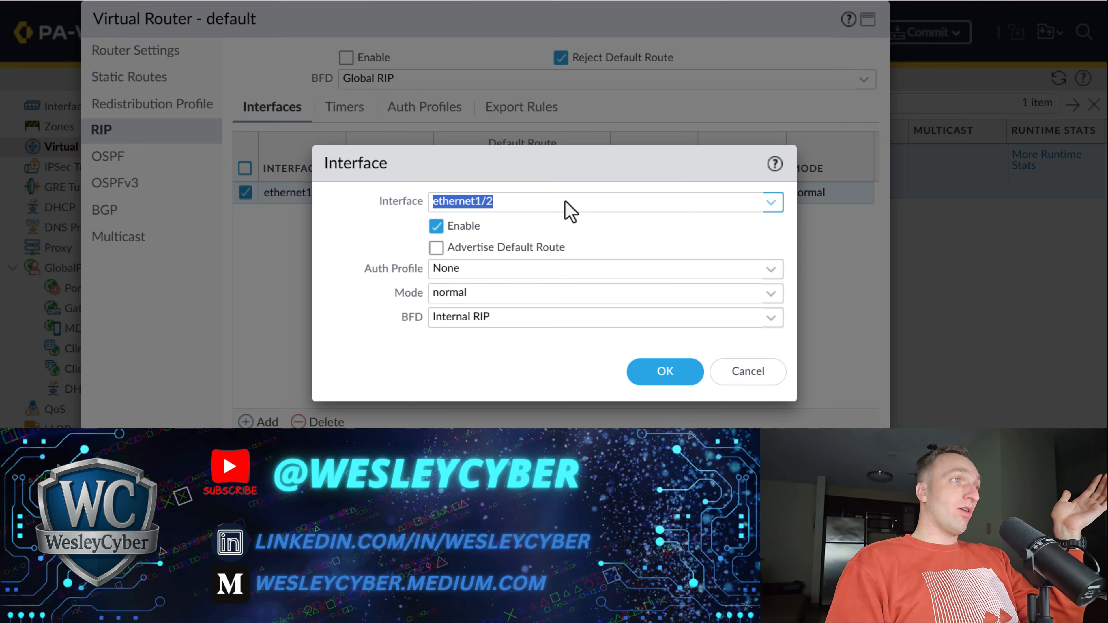
{"action": "left_click", "coordinate": [772, 318]}
{"action": "left_click", "coordinate": [571, 412]}
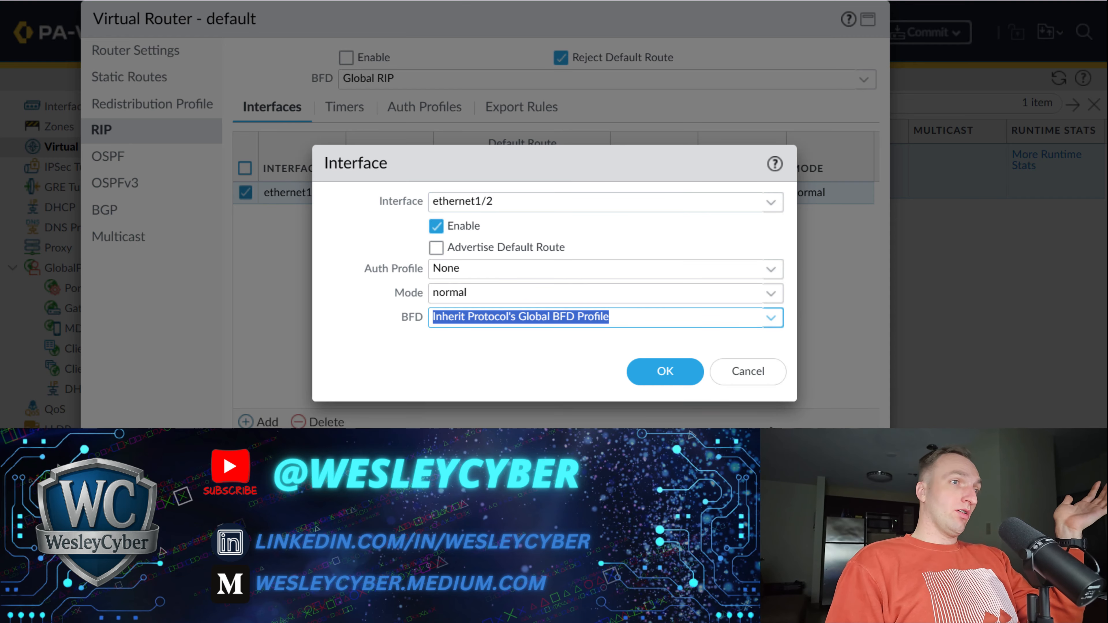
{"action": "left_click", "coordinate": [667, 374]}
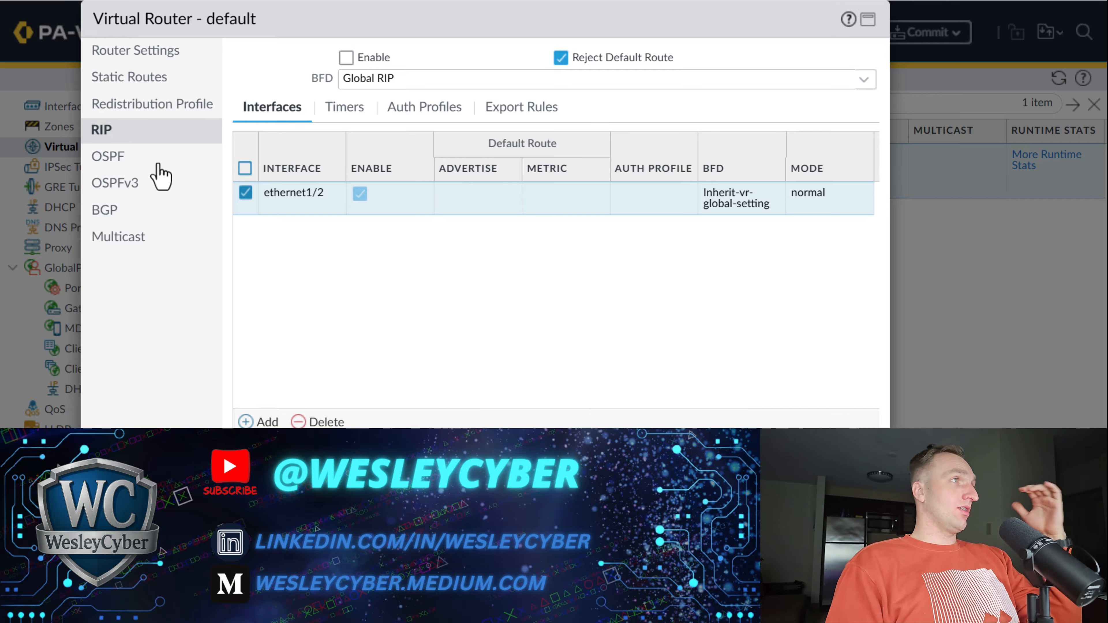
Step: Look through the OSPF and OSPFv3 area settings and the general BGP options
{"action": "left_click", "coordinate": [176, 160]}
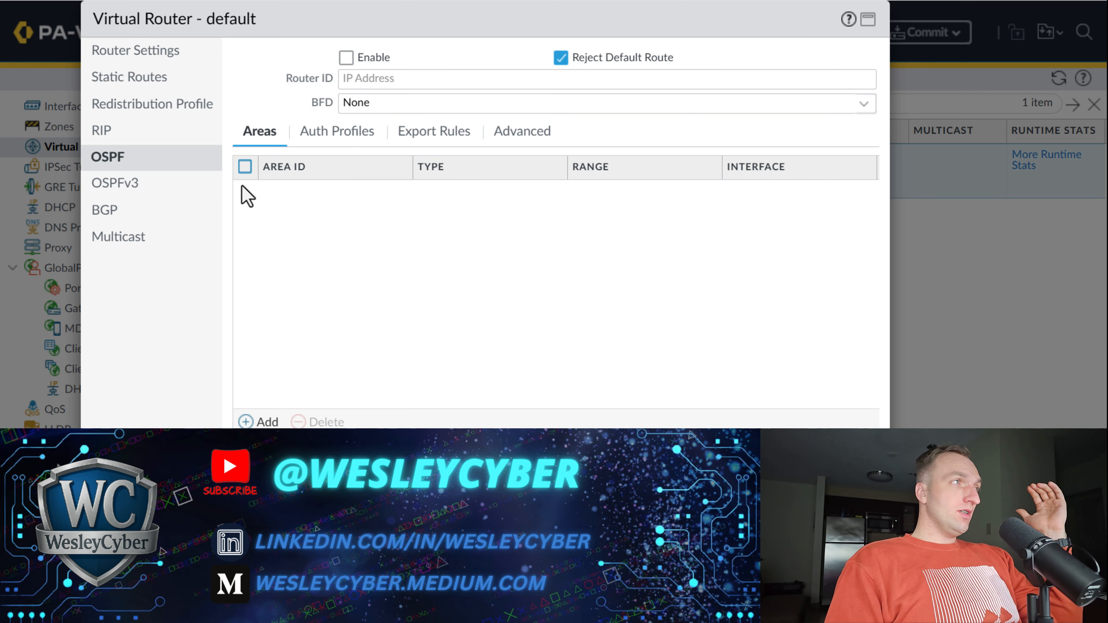
{"action": "left_click", "coordinate": [164, 185]}
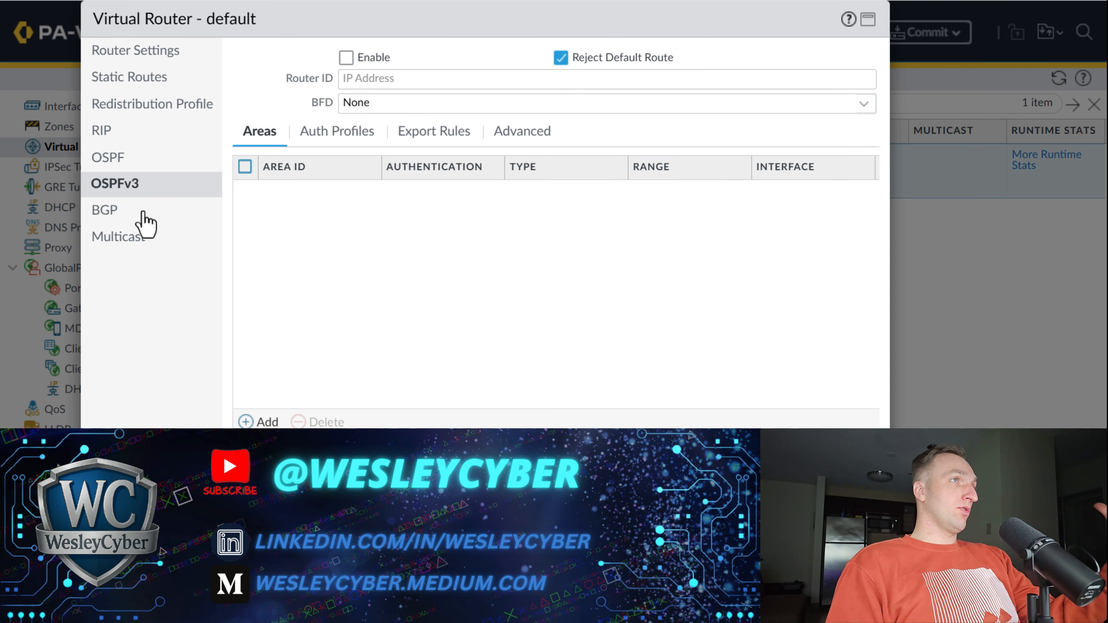
{"action": "left_click", "coordinate": [105, 211]}
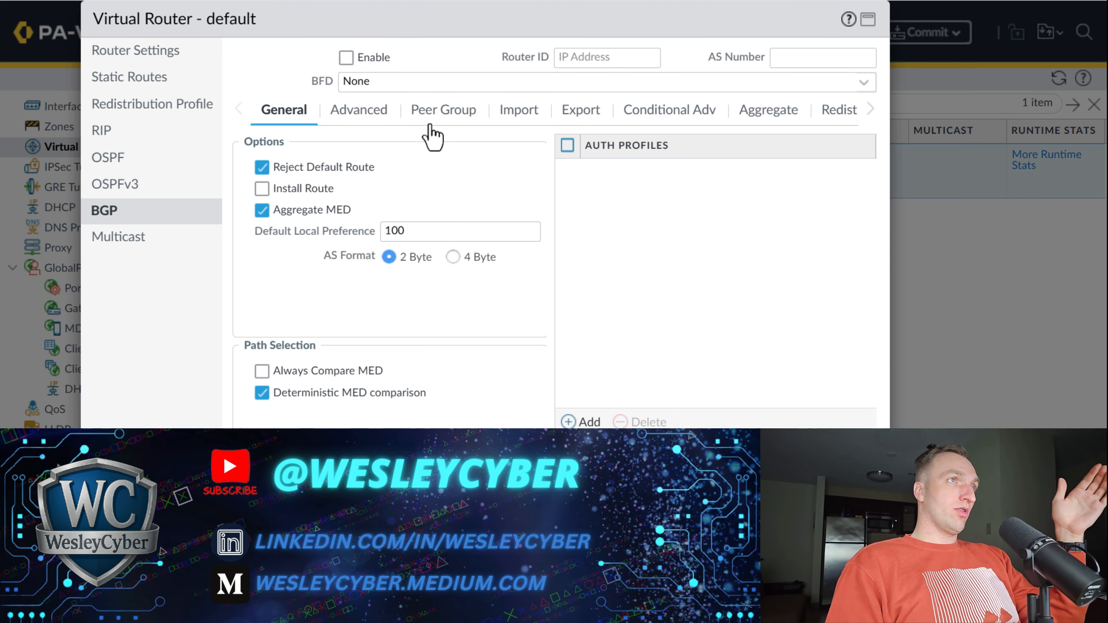
Step: Start a new BGP peer group and check which peer group types are available
{"action": "left_click", "coordinate": [463, 117]}
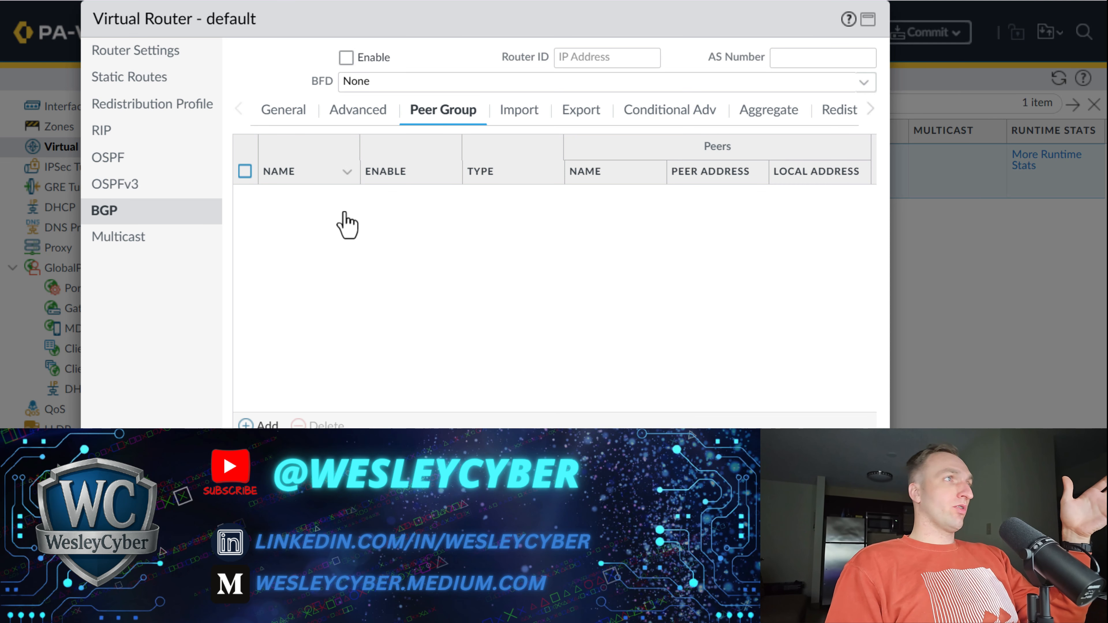
{"action": "left_click", "coordinate": [258, 425]}
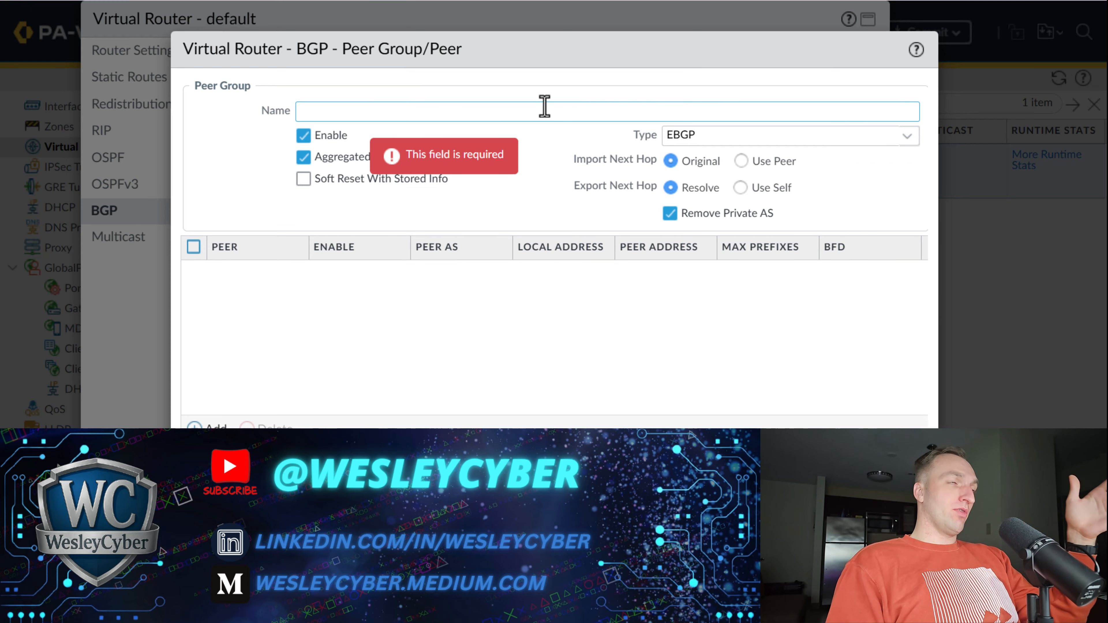
{"action": "left_click", "coordinate": [910, 137]}
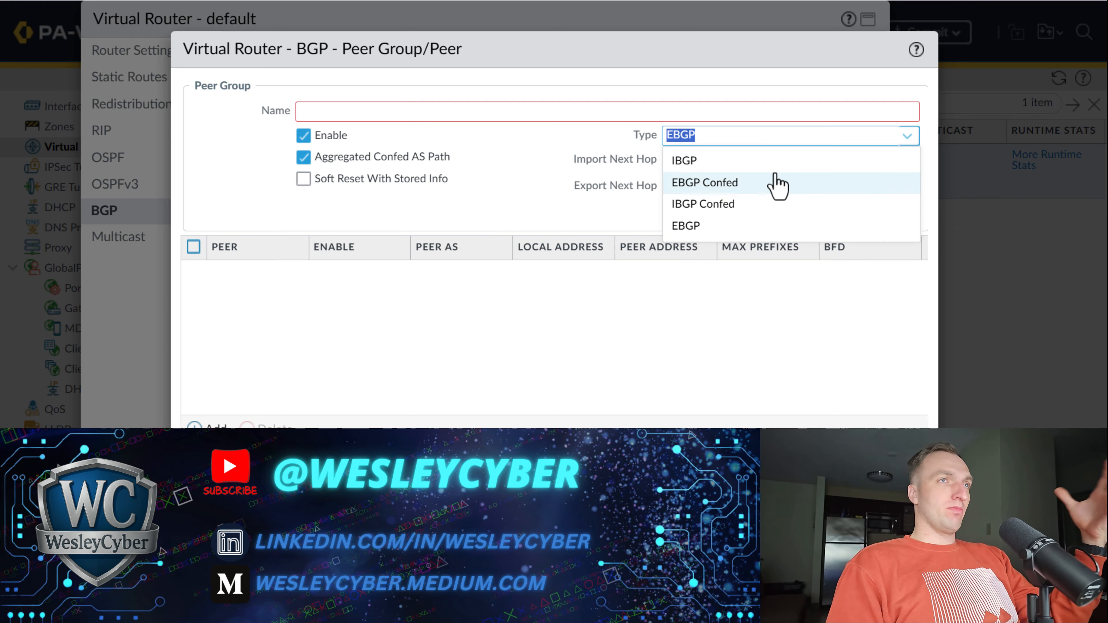
{"action": "left_click", "coordinate": [517, 178]}
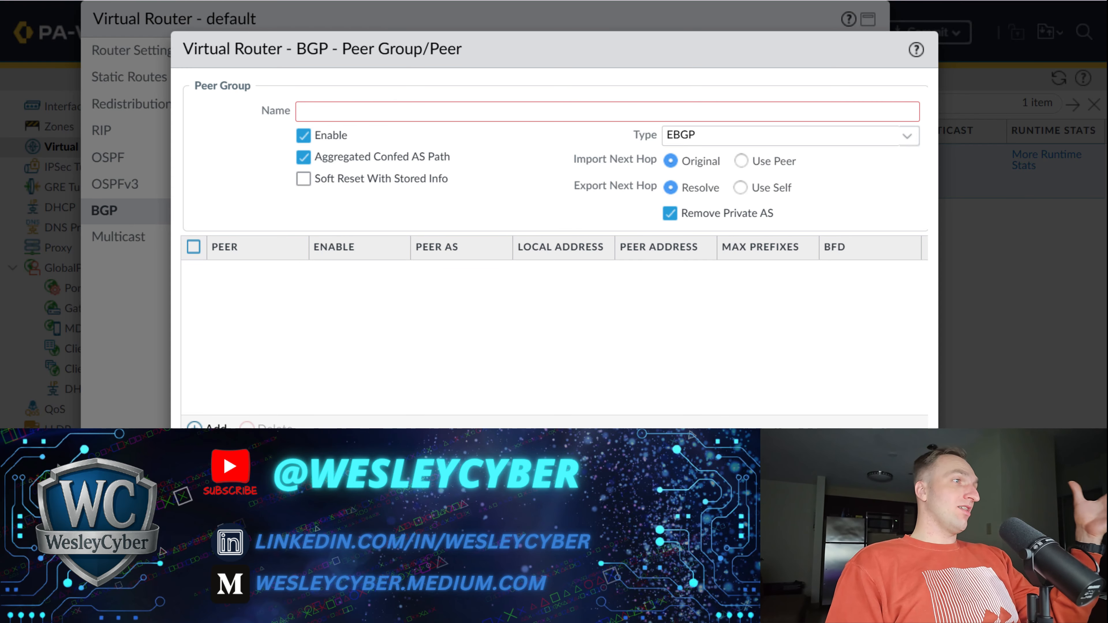
Step: Start a peer in the BGP peer group with local interface ethernet1/1 and peer IP address 192.168.3.1
{"action": "left_click", "coordinate": [206, 427]}
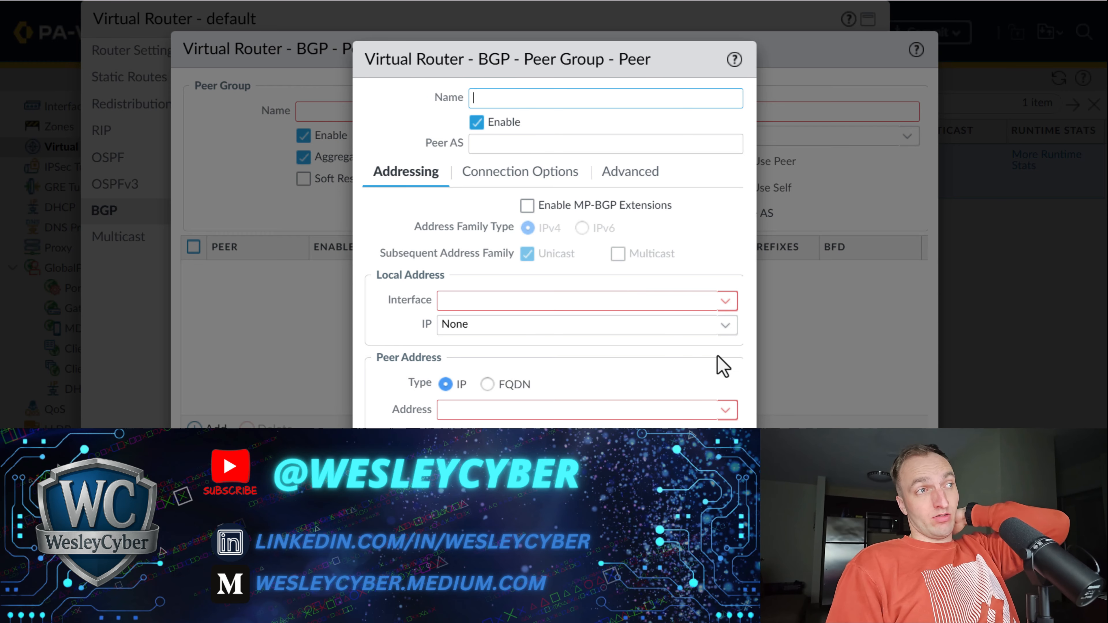
{"action": "left_click", "coordinate": [732, 303]}
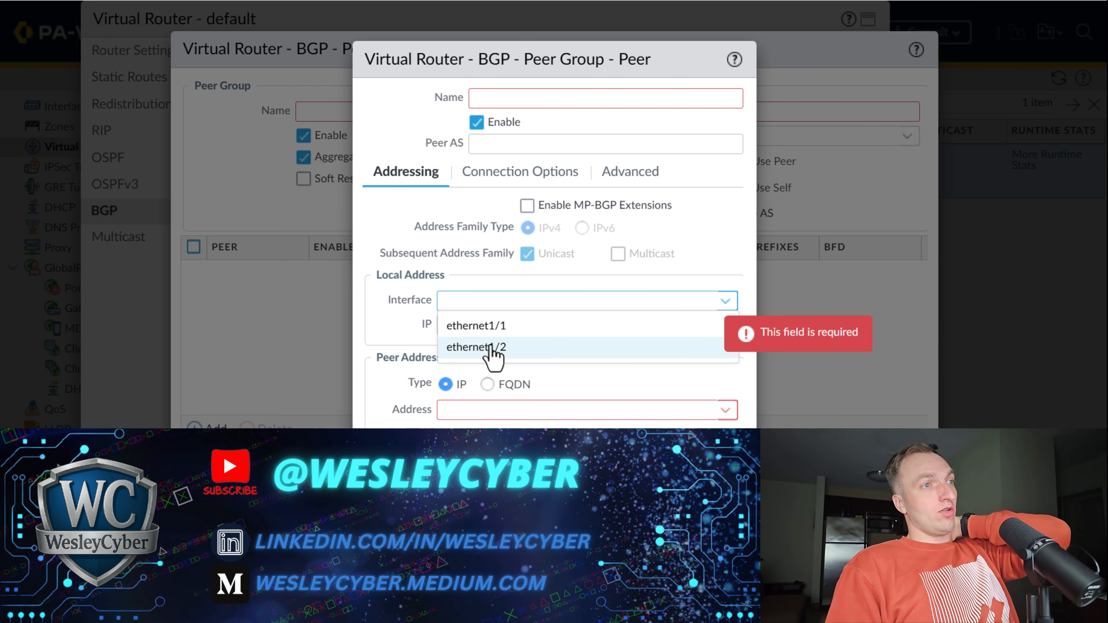
{"action": "left_click", "coordinate": [497, 327]}
{"action": "left_click_drag", "start_coordinate": [416, 336], "coordinate": [460, 384]}
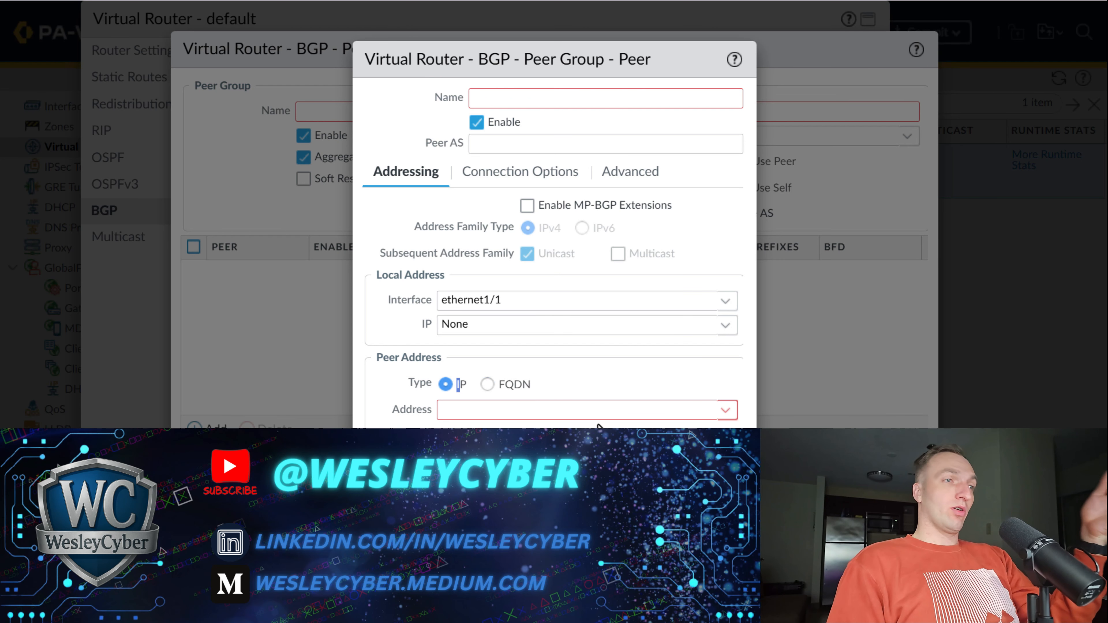
{"action": "left_click", "coordinate": [421, 396]}
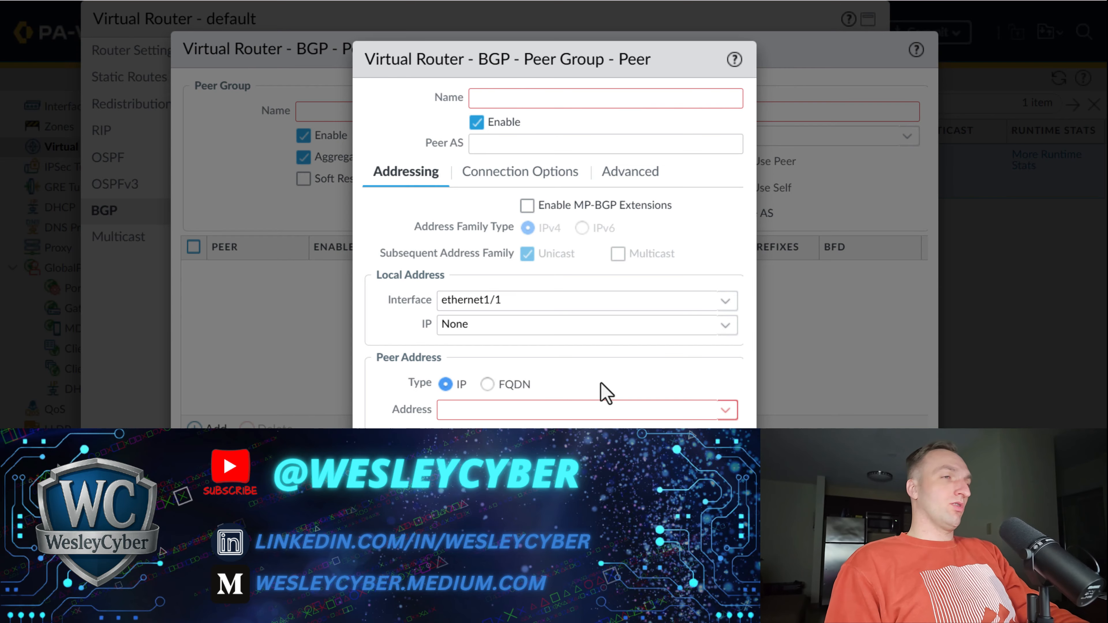
{"action": "left_click", "coordinate": [724, 411]}
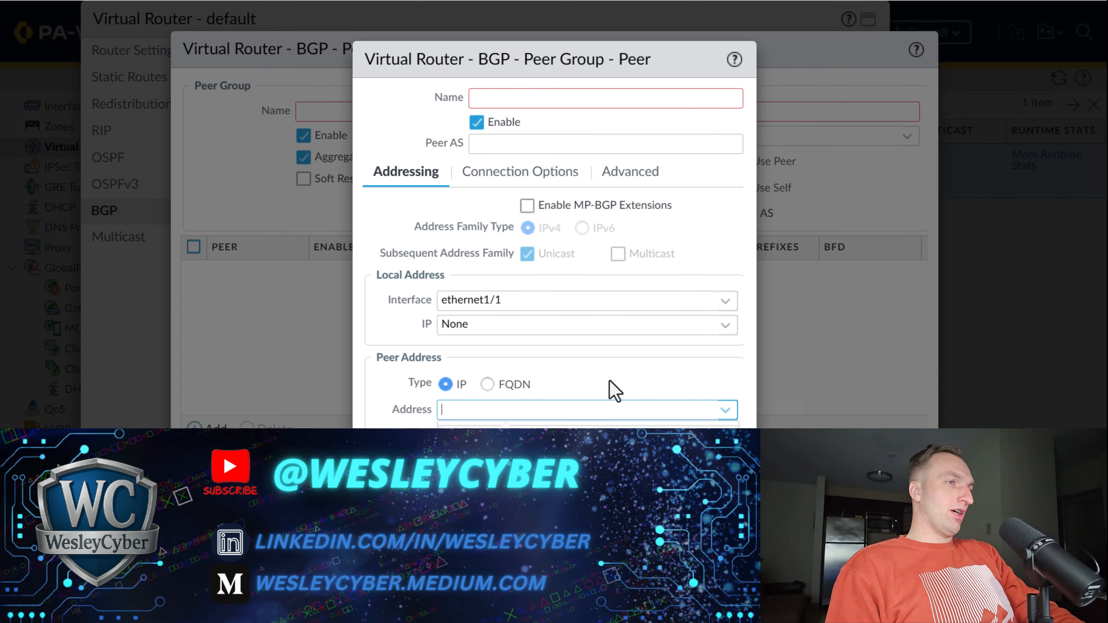
{"action": "type", "text": "1"}
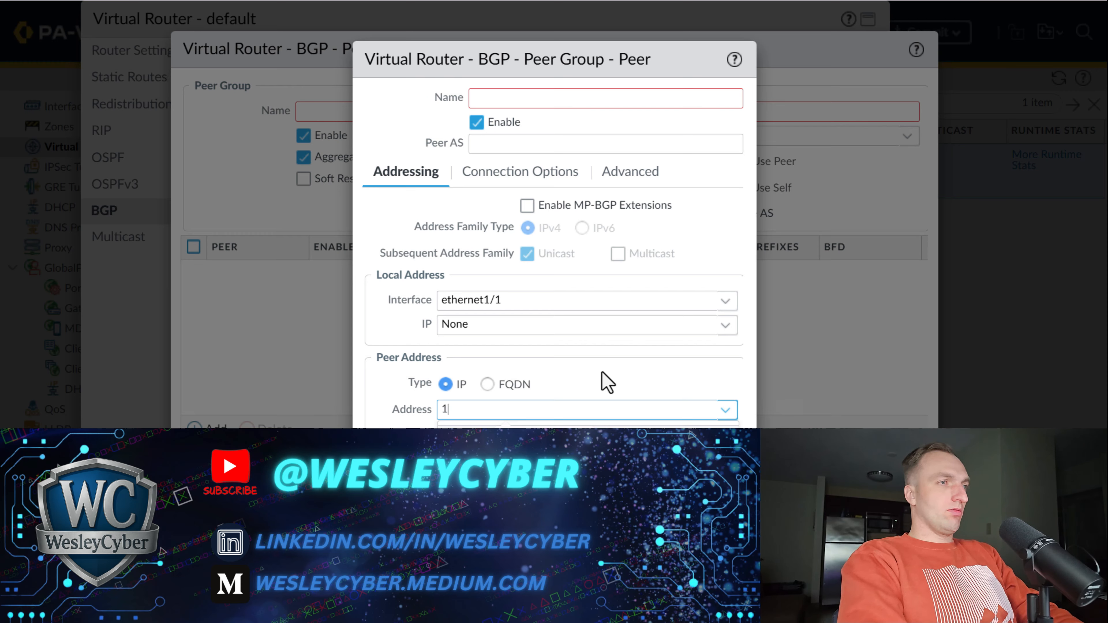
{"action": "type", "text": "92.168.3.1"}
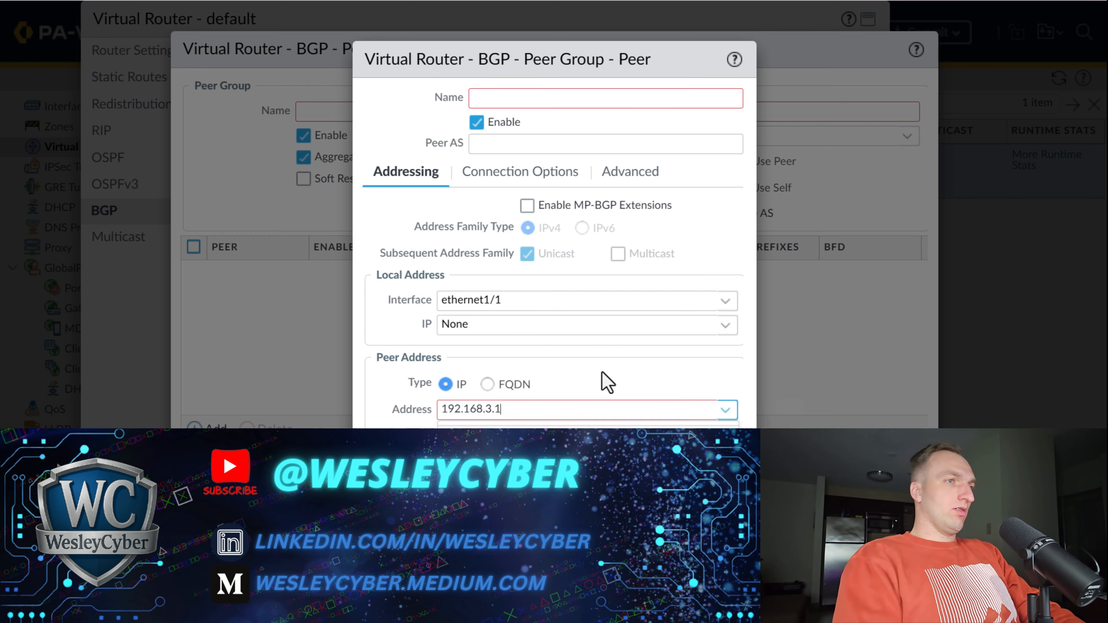
{"action": "triple_click", "coordinate": [601, 372]}
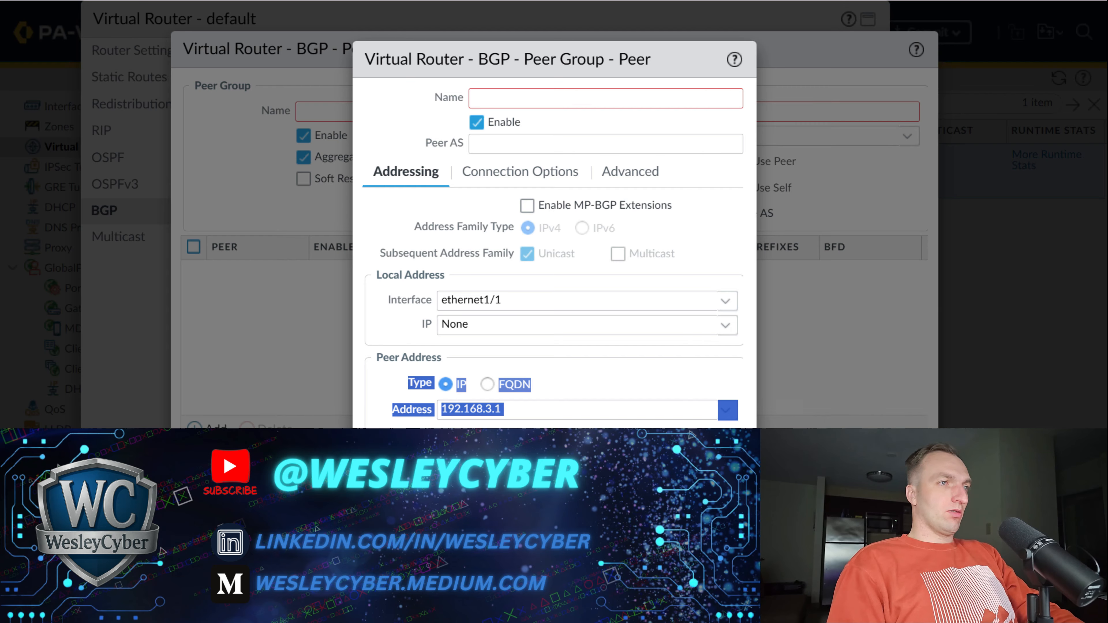
{"action": "left_click", "coordinate": [523, 362]}
Step: Name the peer Demo BGP, look at its connection and advanced options, and save it
{"action": "left_click", "coordinate": [527, 99]}
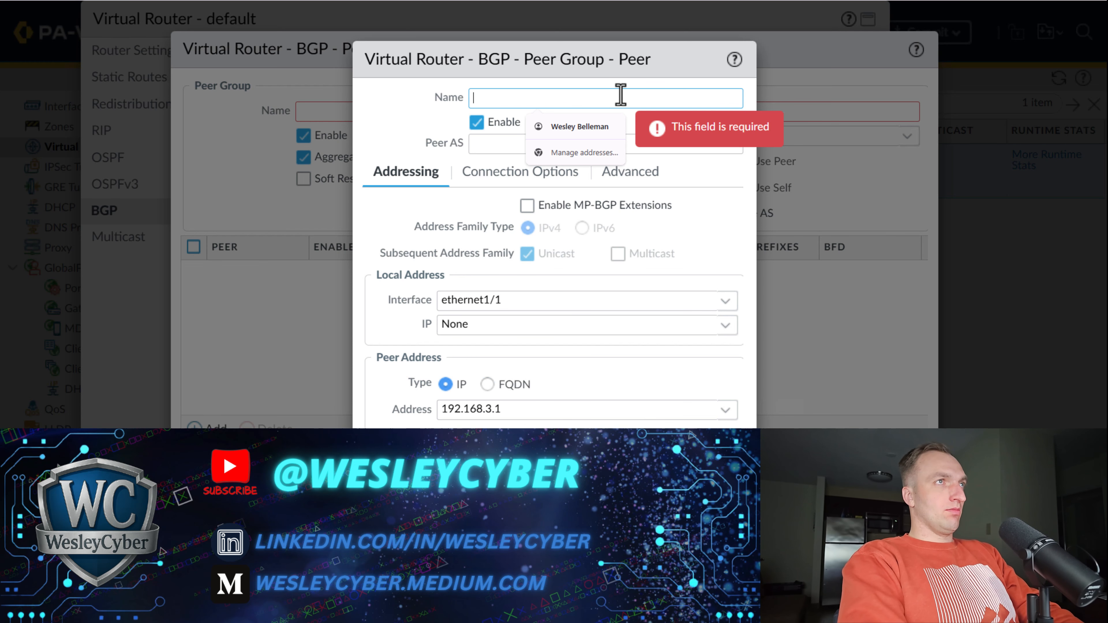
{"action": "type", "text": "Demo BGP"}
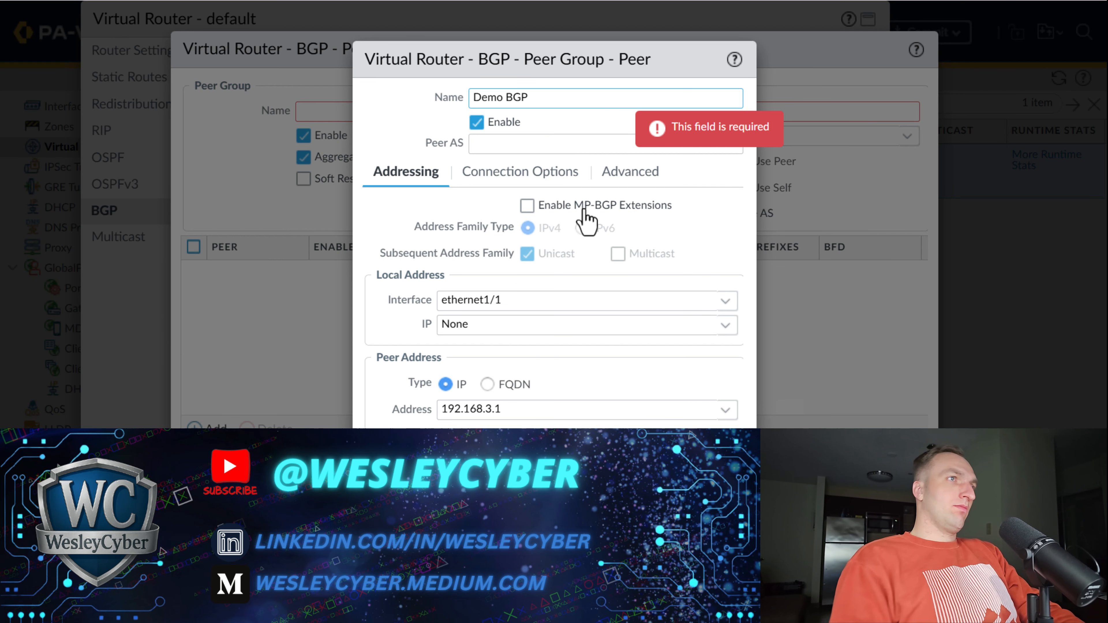
{"action": "left_click", "coordinate": [565, 174]}
{"action": "left_click", "coordinate": [644, 177]}
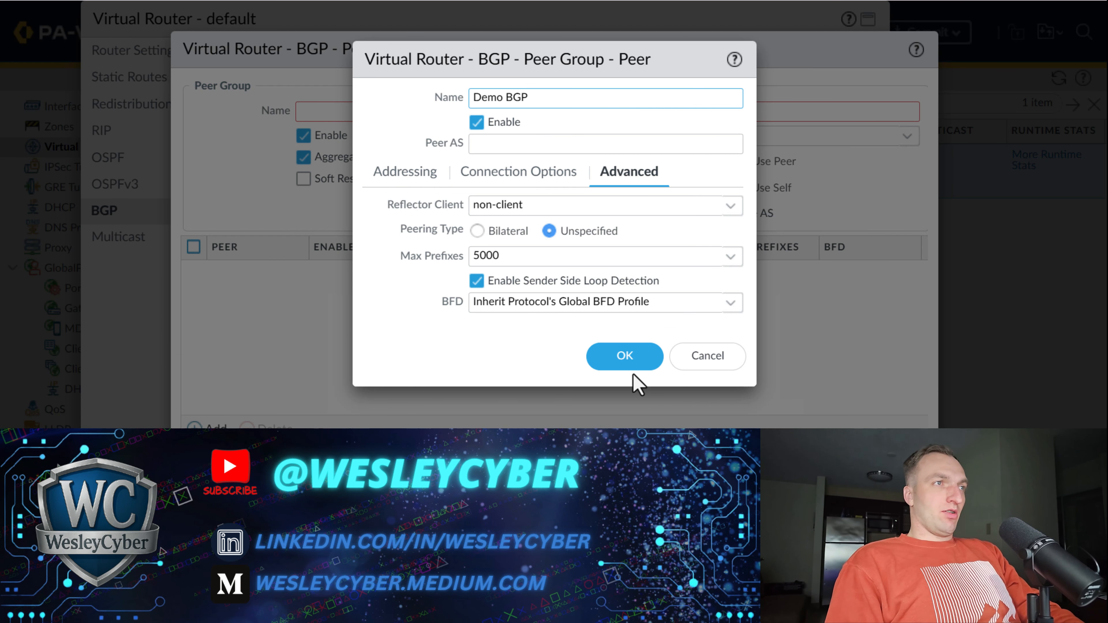
{"action": "left_click", "coordinate": [624, 357]}
Step: Check the BFD profile choices for the Demo BGP peer, including the form for a new profile, and discard the peer group
{"action": "left_click", "coordinate": [237, 273]}
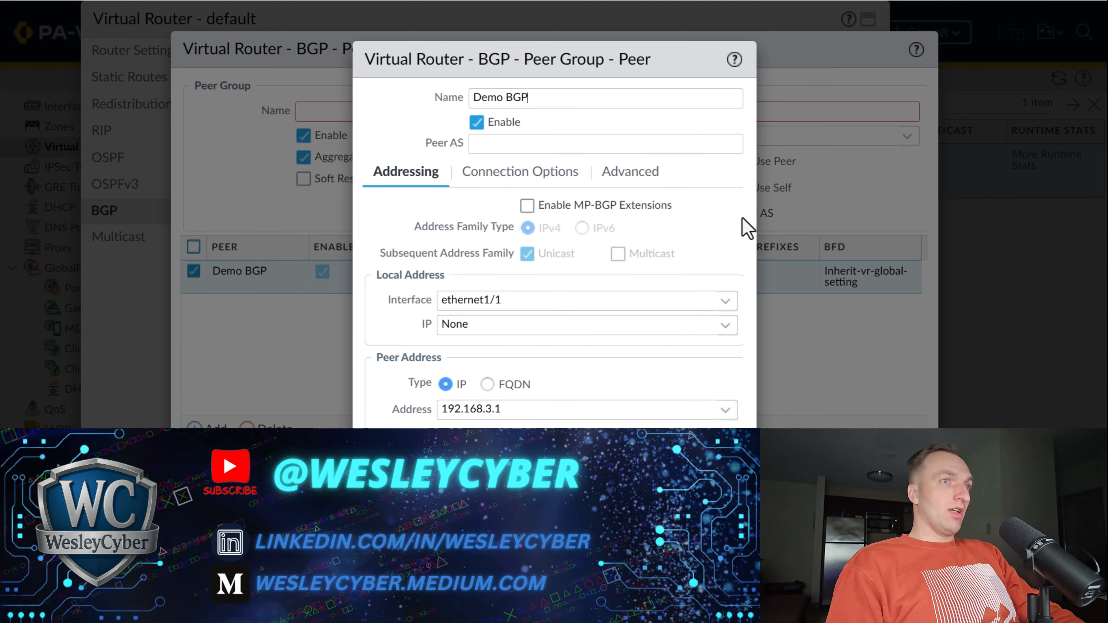
{"action": "left_click", "coordinate": [653, 187]}
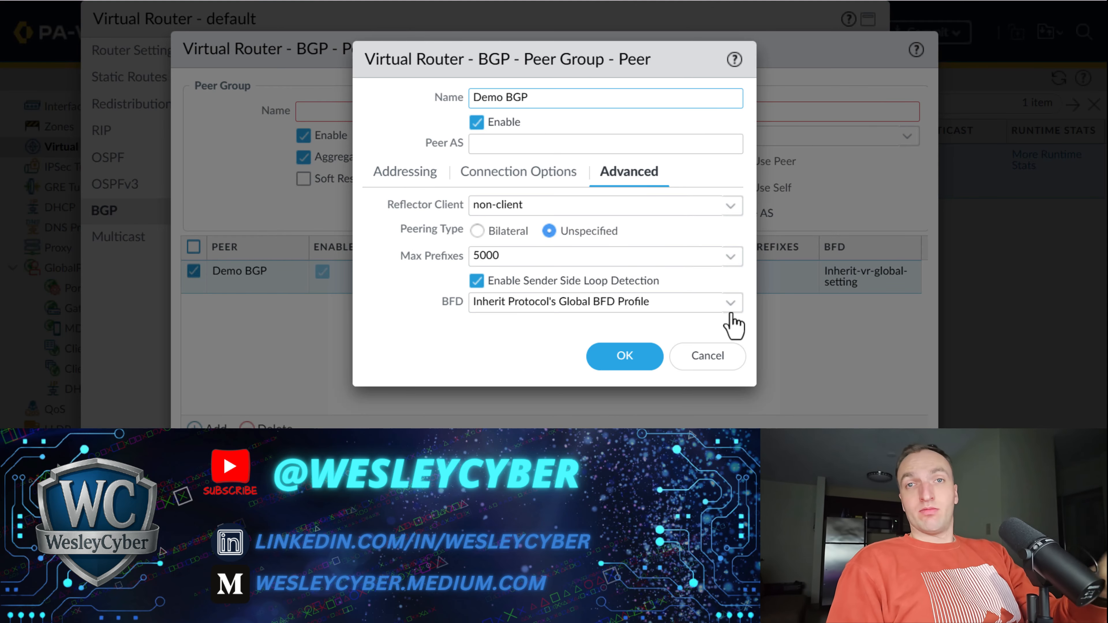
{"action": "left_click", "coordinate": [734, 304]}
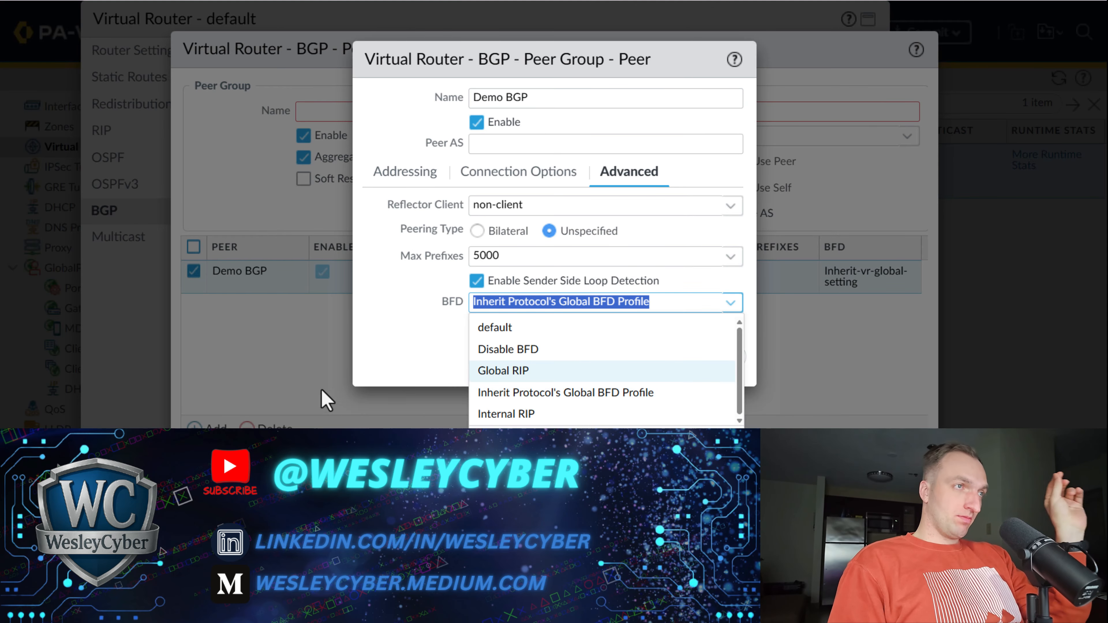
{"action": "left_click", "coordinate": [392, 358]}
{"action": "left_click", "coordinate": [728, 306]}
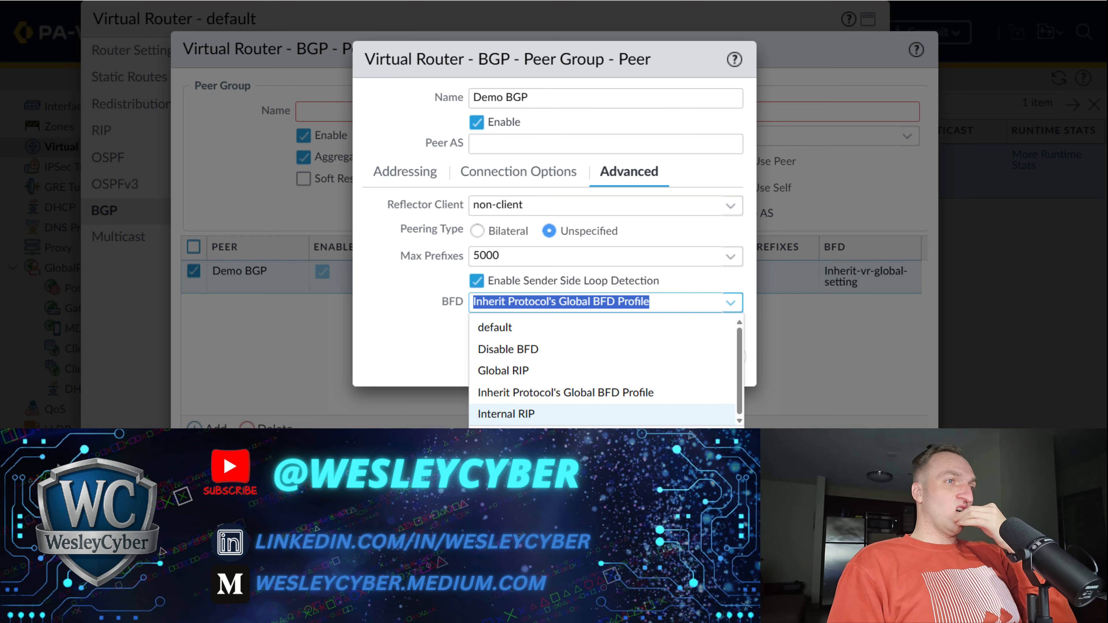
{"action": "left_click", "coordinate": [528, 426]}
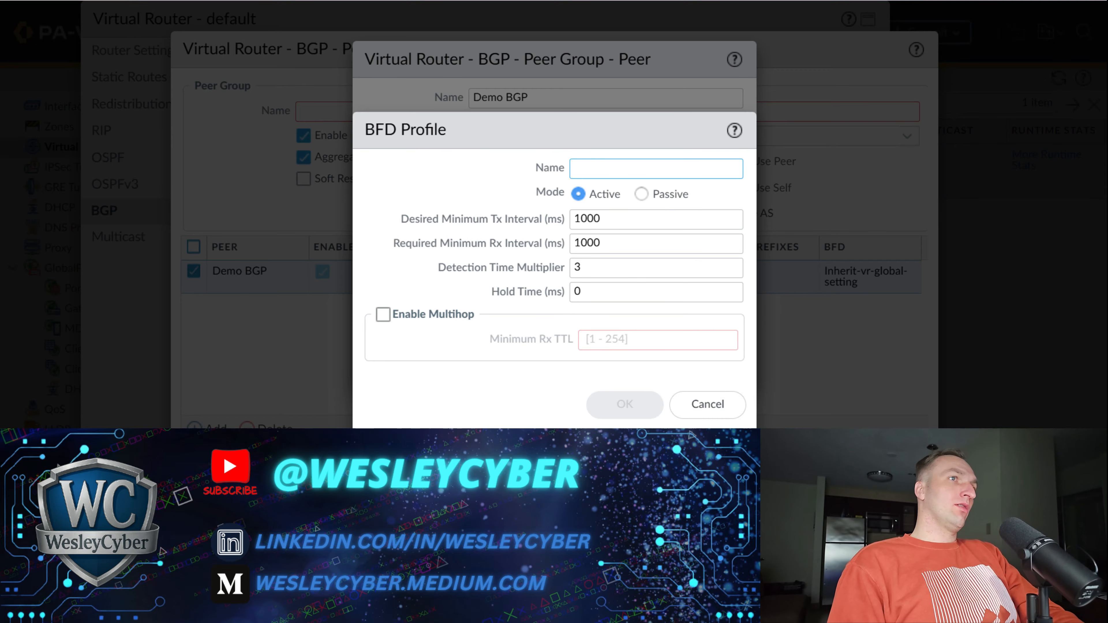
{"action": "left_click", "coordinate": [709, 408]}
{"action": "left_click", "coordinate": [711, 356]}
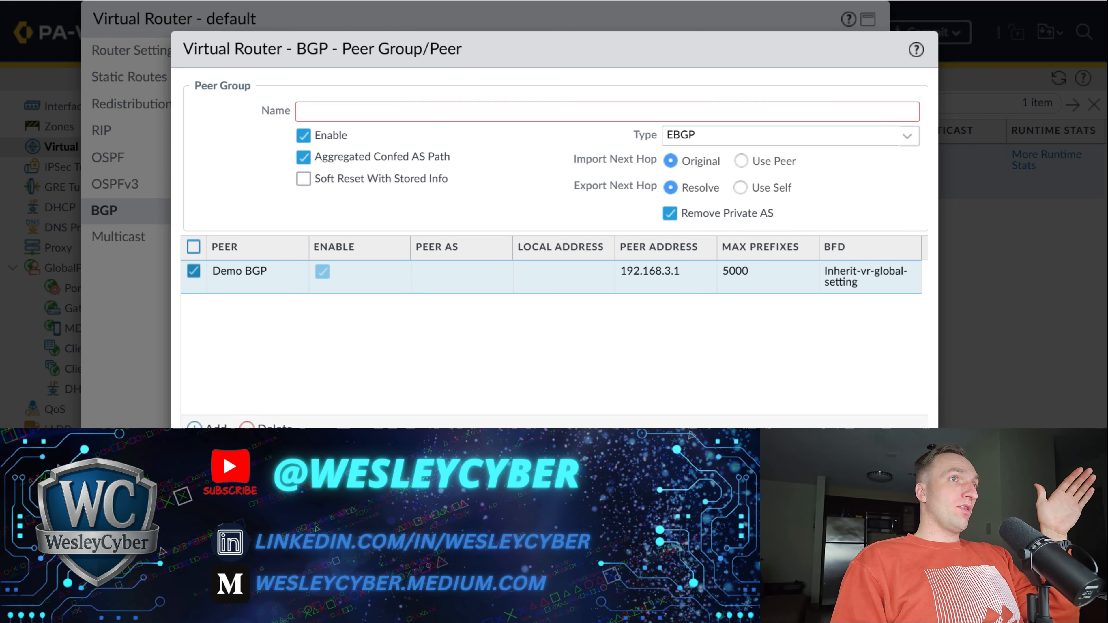
{"action": "left_click", "coordinate": [900, 464]}
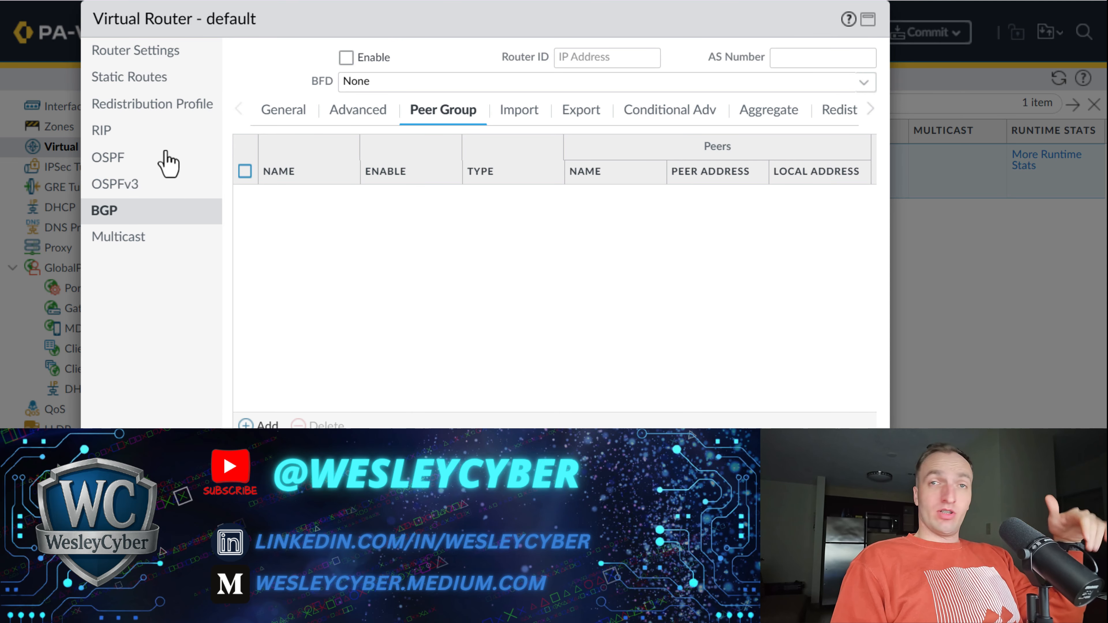
Step: Review the virtual router's RIP, OSPF, OSPFv3 and BGP settings, including the remaining BGP sections
{"action": "left_click", "coordinate": [179, 129]}
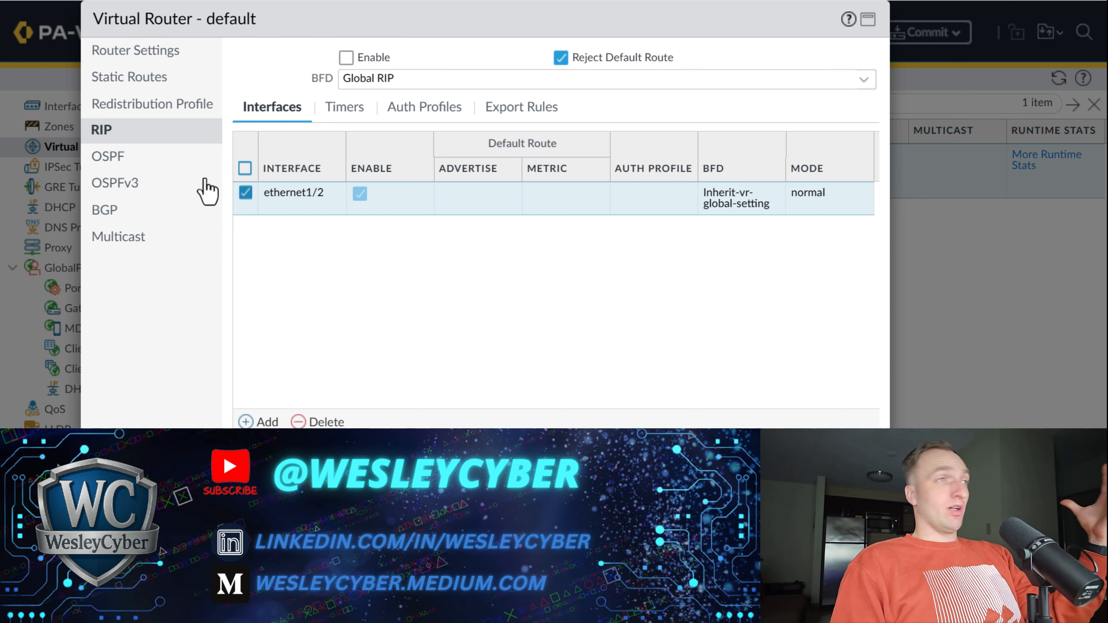
{"action": "left_click", "coordinate": [198, 149]}
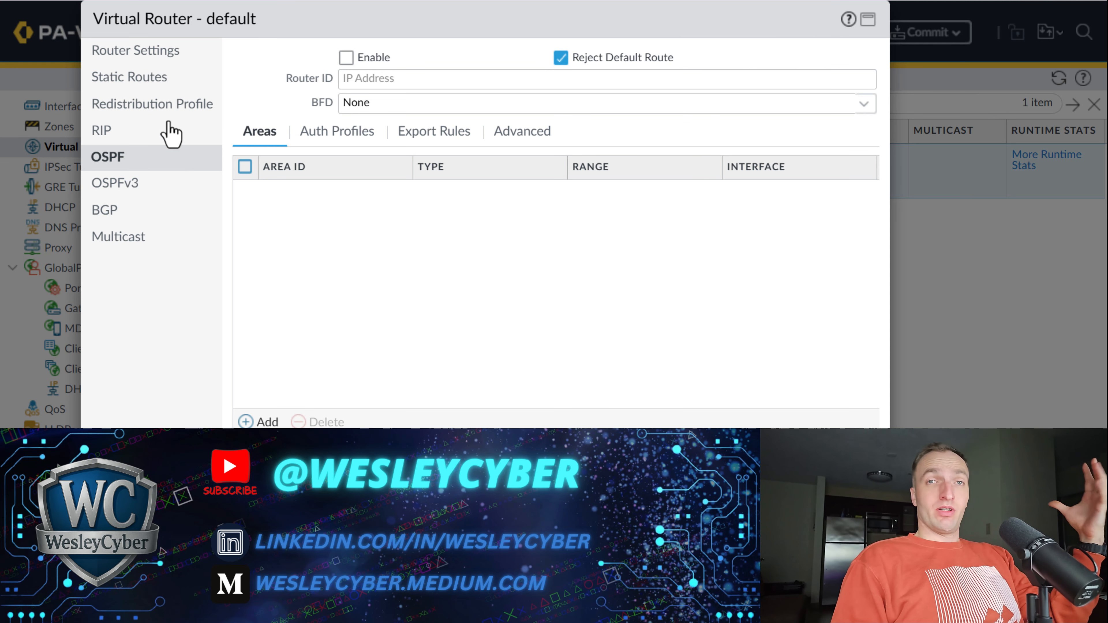
{"action": "left_click", "coordinate": [160, 182]}
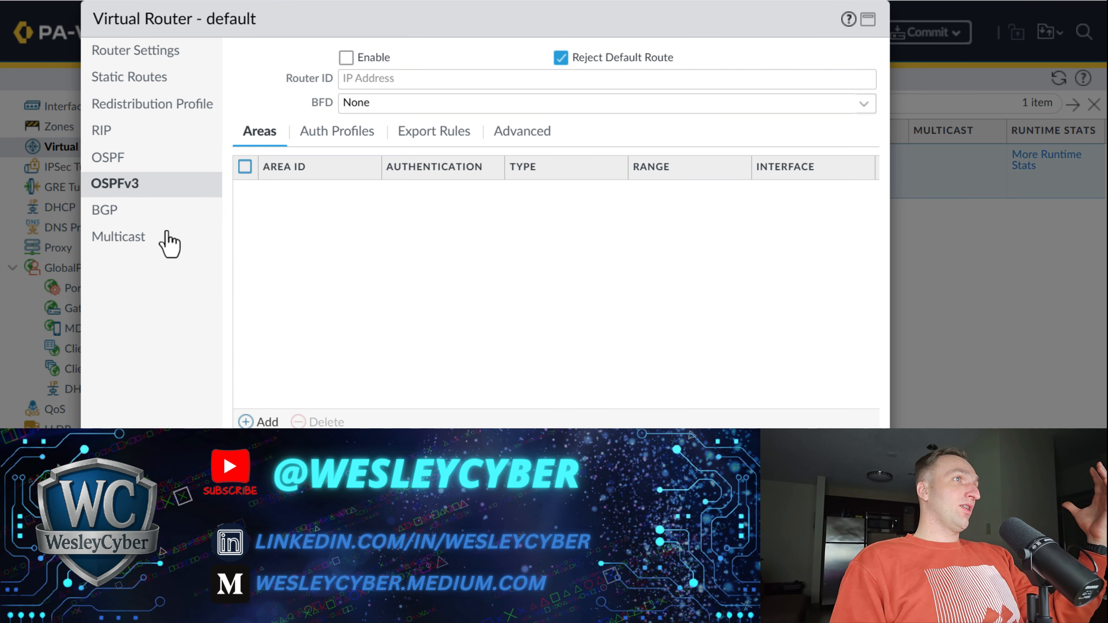
{"action": "left_click", "coordinate": [174, 209]}
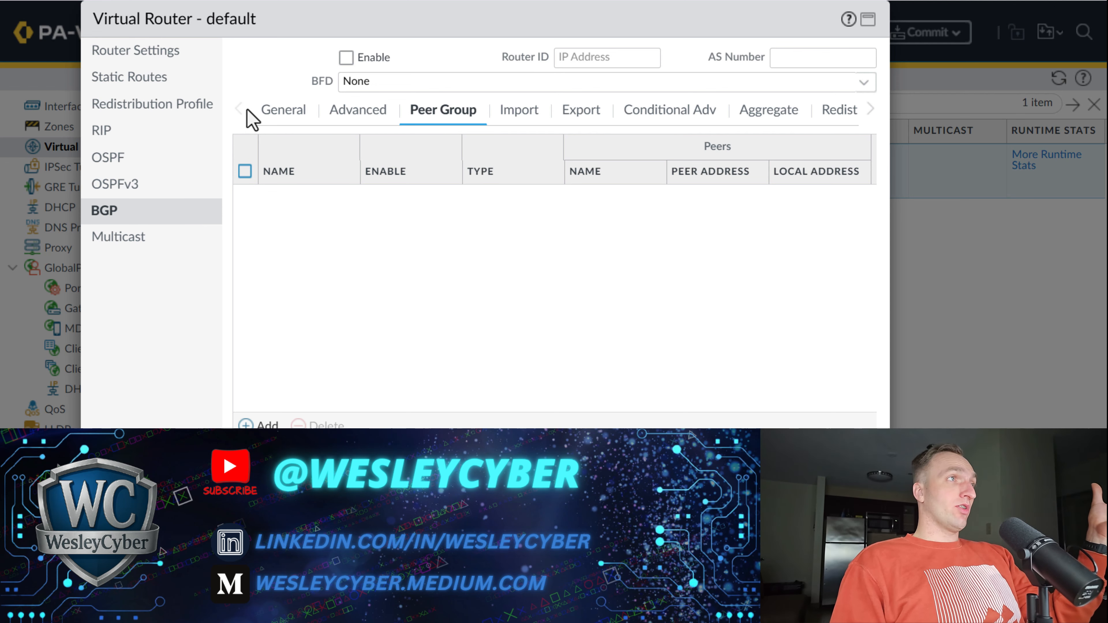
{"action": "left_click", "coordinate": [870, 110]}
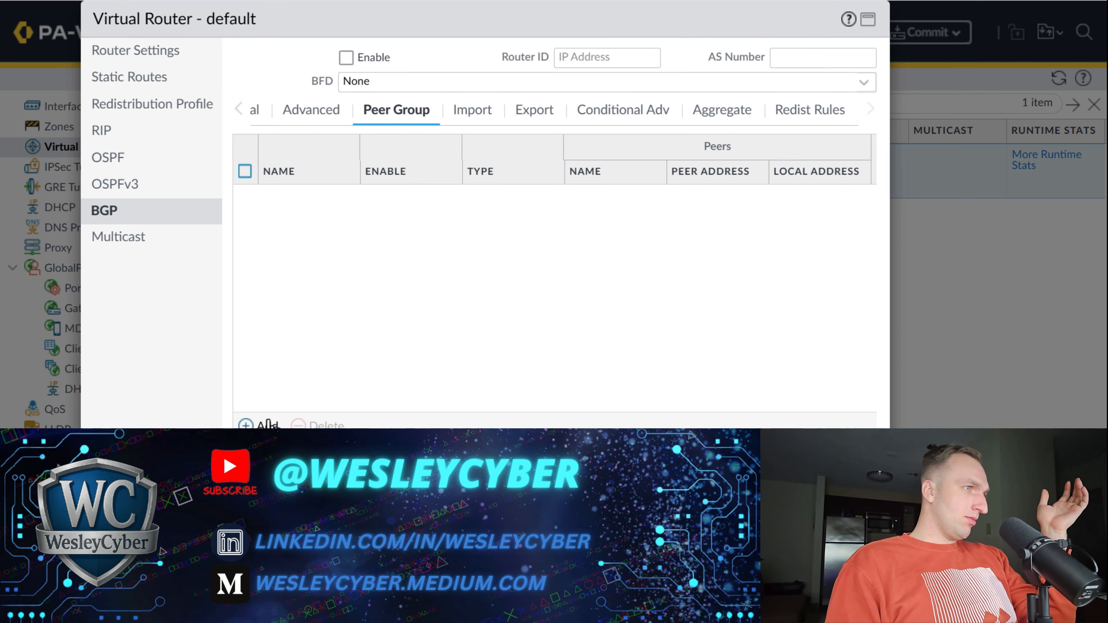
Step: Examine the connection options for a peer in a new BGP peer group, and close without saving
{"action": "left_click", "coordinate": [258, 424]}
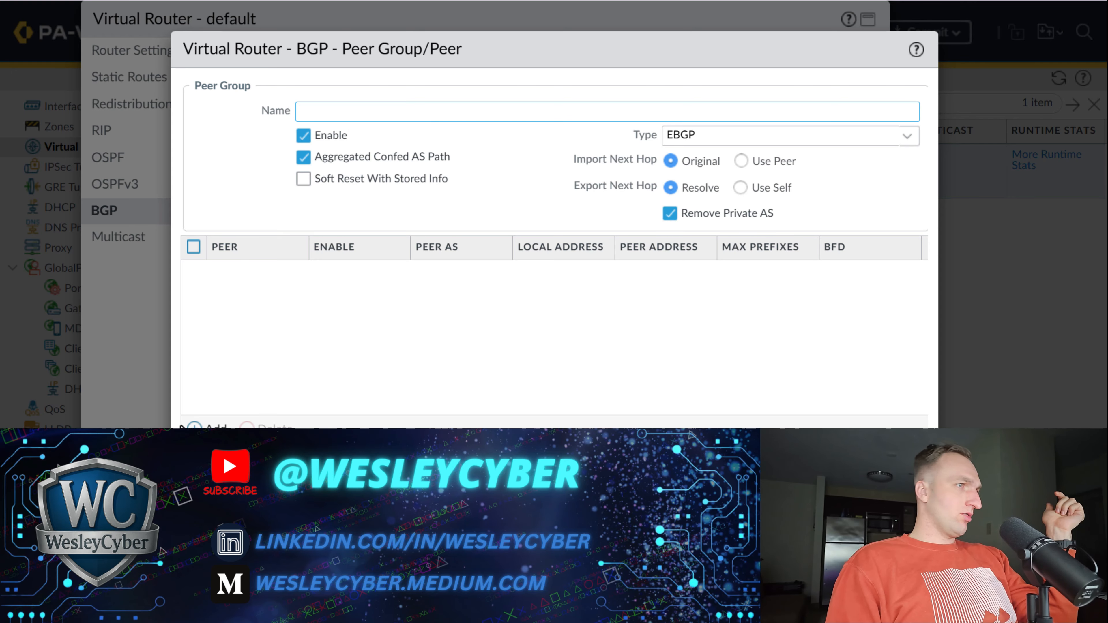
{"action": "left_click", "coordinate": [194, 425]}
{"action": "left_click", "coordinate": [551, 172]}
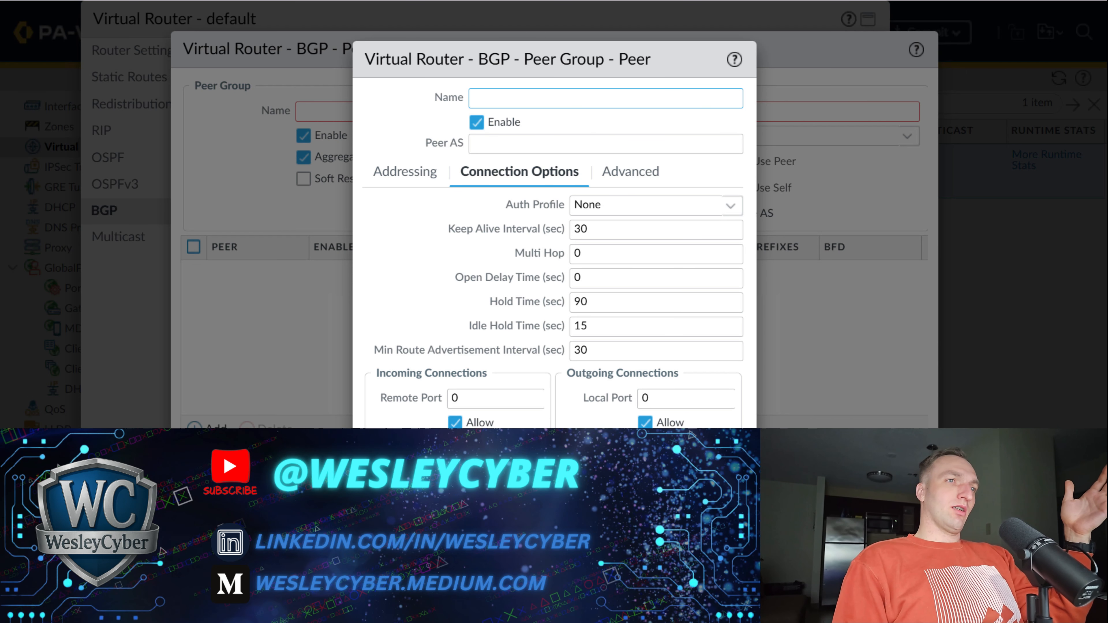
{"action": "key", "text": "Escape"}
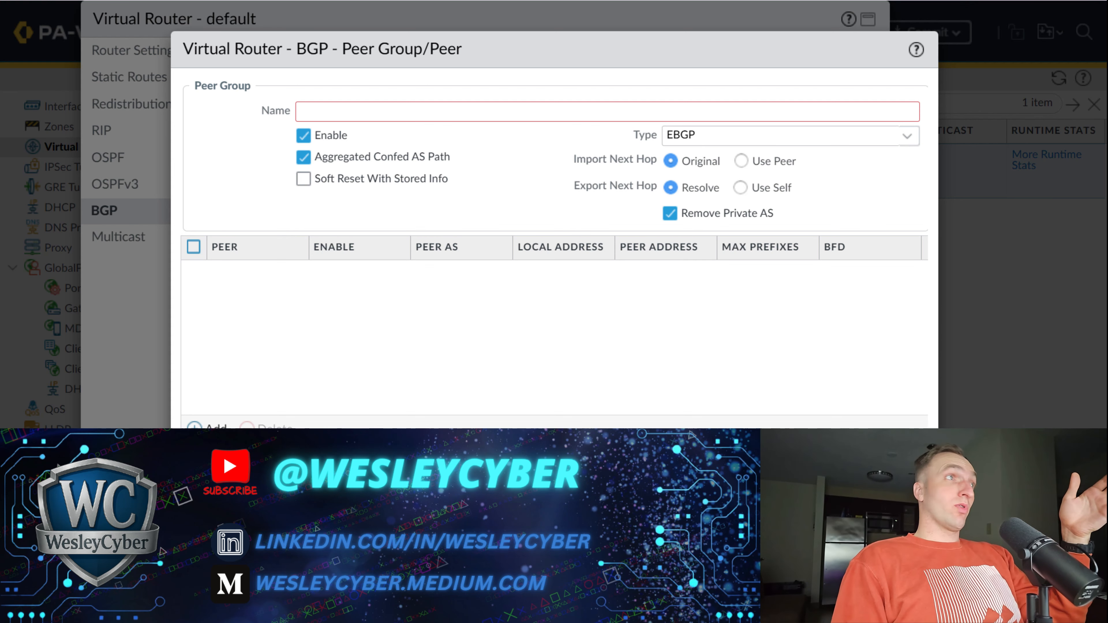
{"action": "key", "text": "Escape"}
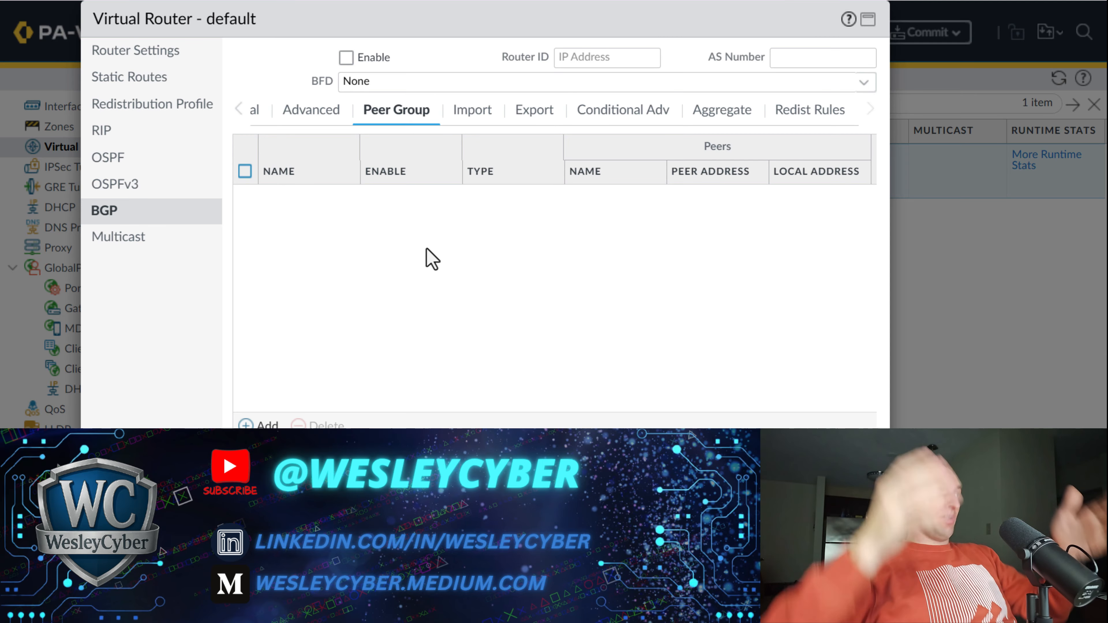
Step: Start a new IPv4 redistribution profile with bgp as the source type and ethernet1/1 as the interface
{"action": "left_click", "coordinate": [204, 113]}
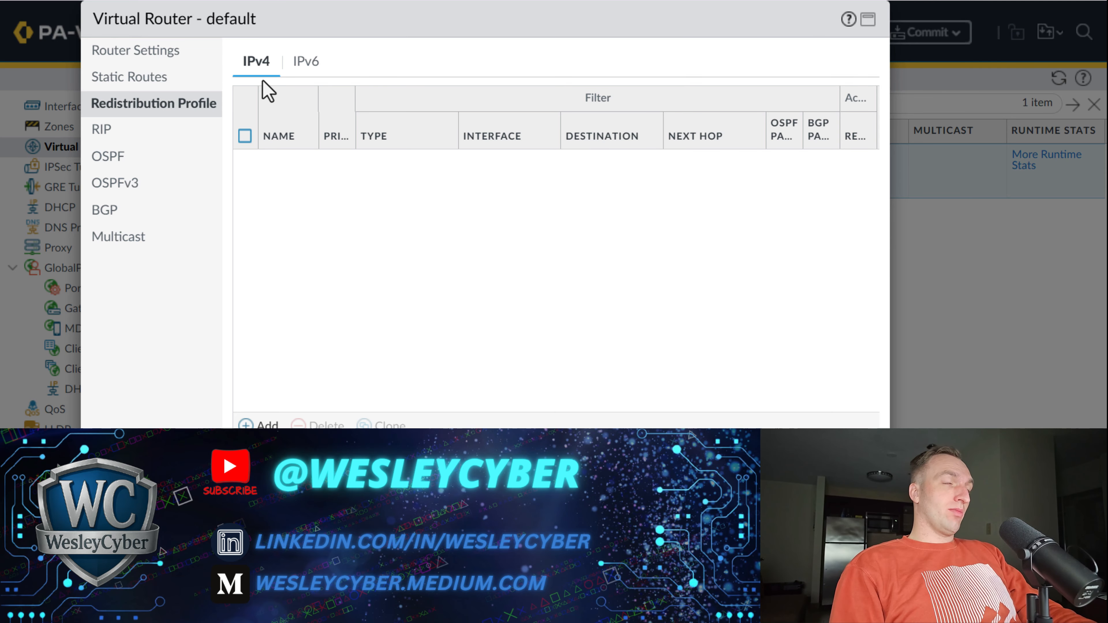
{"action": "left_click", "coordinate": [309, 61]}
{"action": "left_click", "coordinate": [251, 57]}
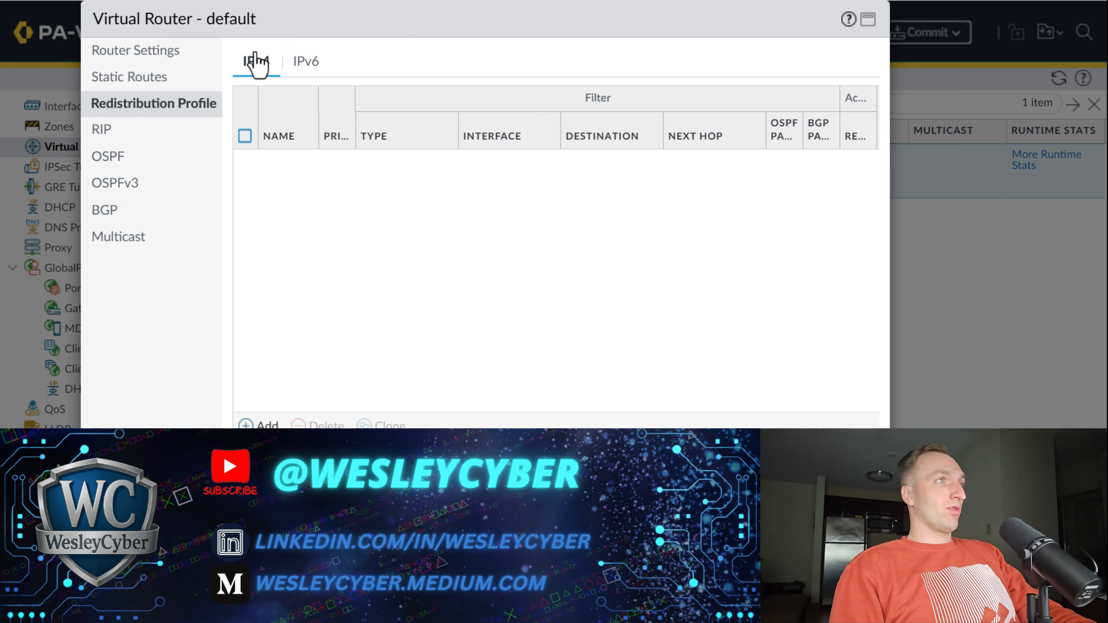
{"action": "left_click", "coordinate": [259, 425]}
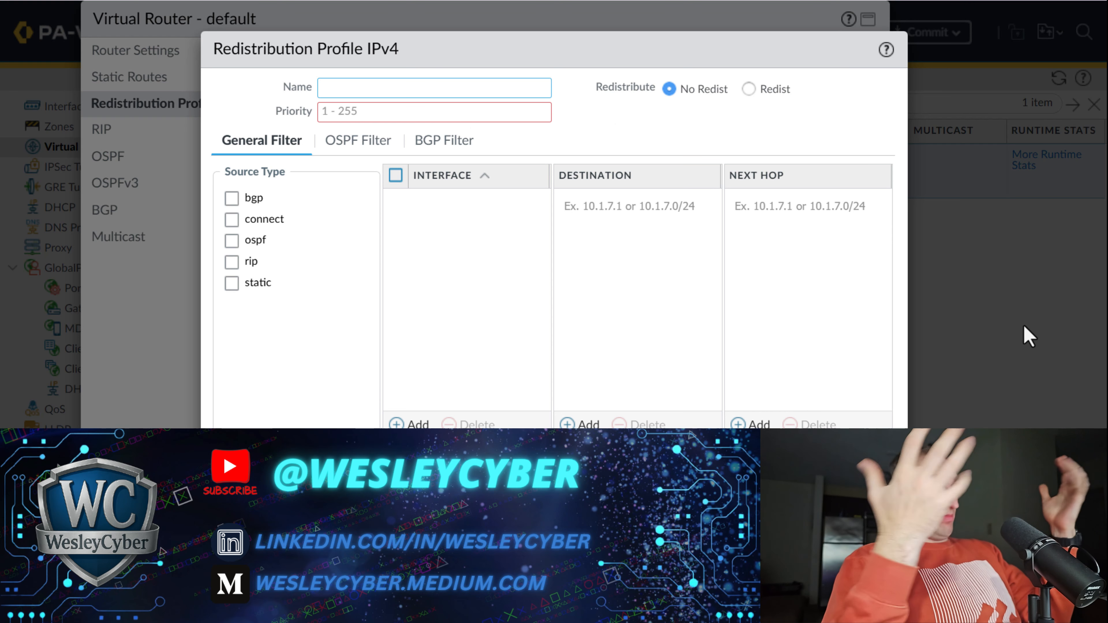
{"action": "left_click", "coordinate": [241, 202]}
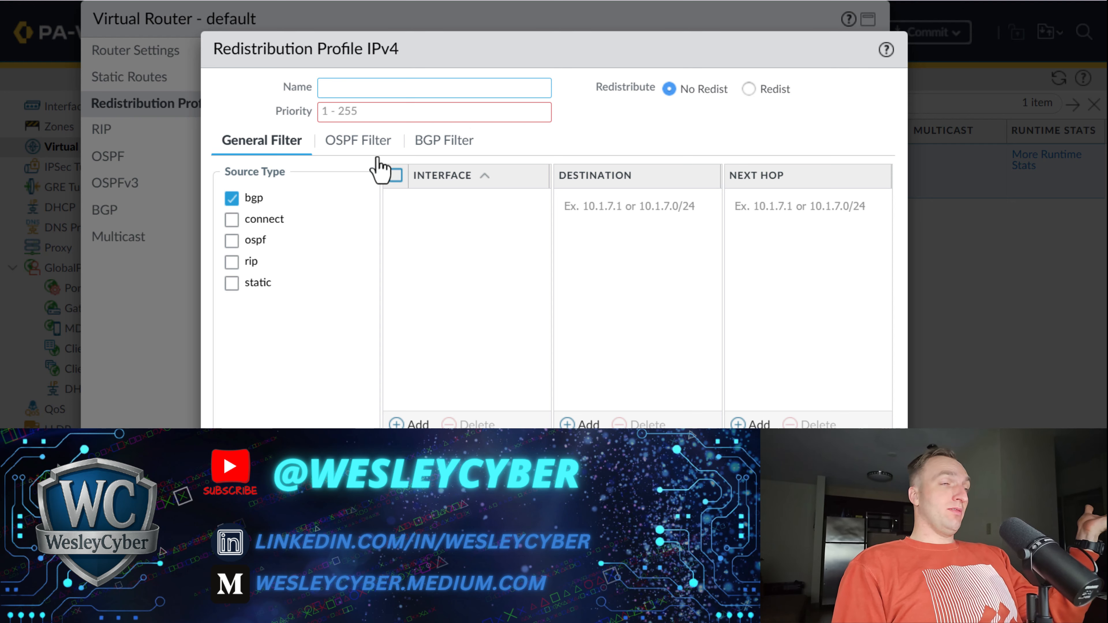
{"action": "left_click", "coordinate": [409, 424]}
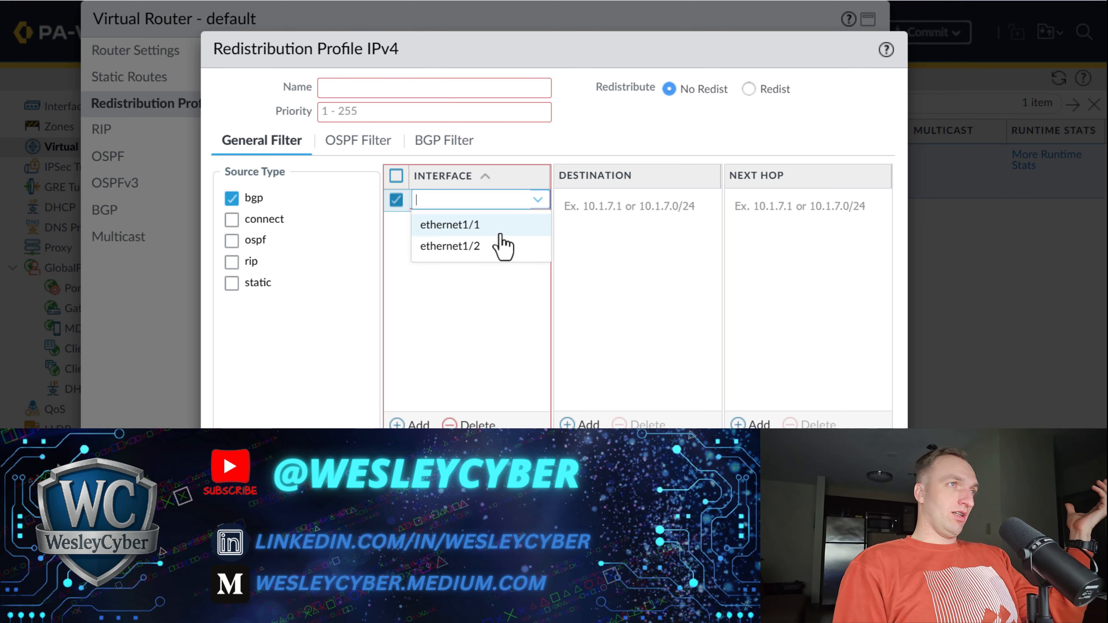
{"action": "left_click", "coordinate": [489, 224]}
{"action": "left_click", "coordinate": [329, 332]}
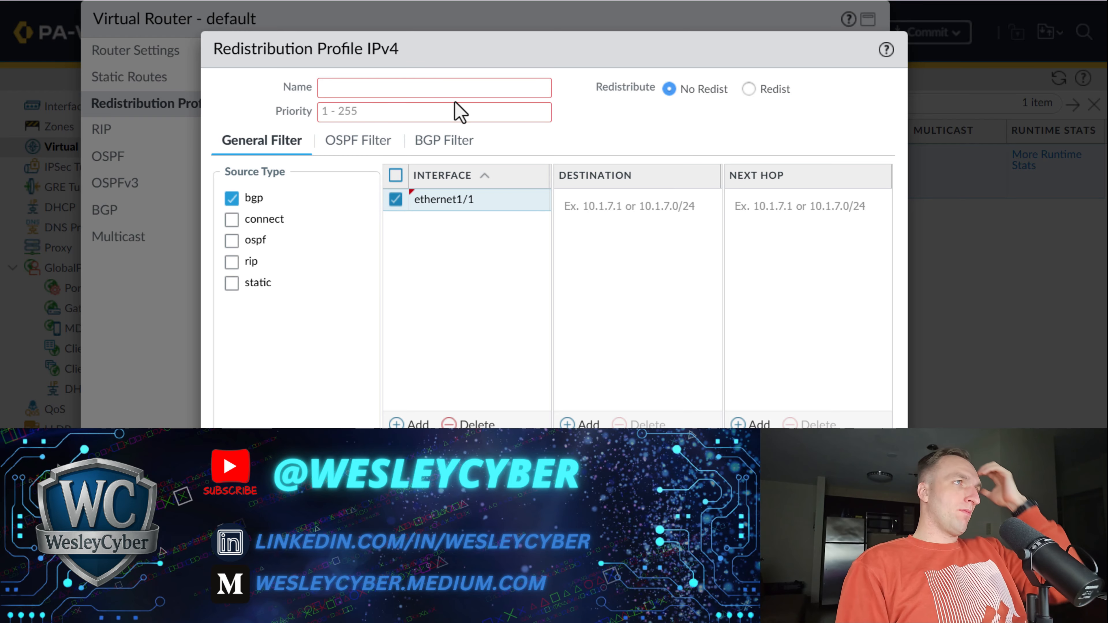
Step: Examine the redistribution profile's OSPF and BGP filters, including the community choices, and remove the blank community entry
{"action": "left_click", "coordinate": [413, 113]}
{"action": "left_click", "coordinate": [539, 230]}
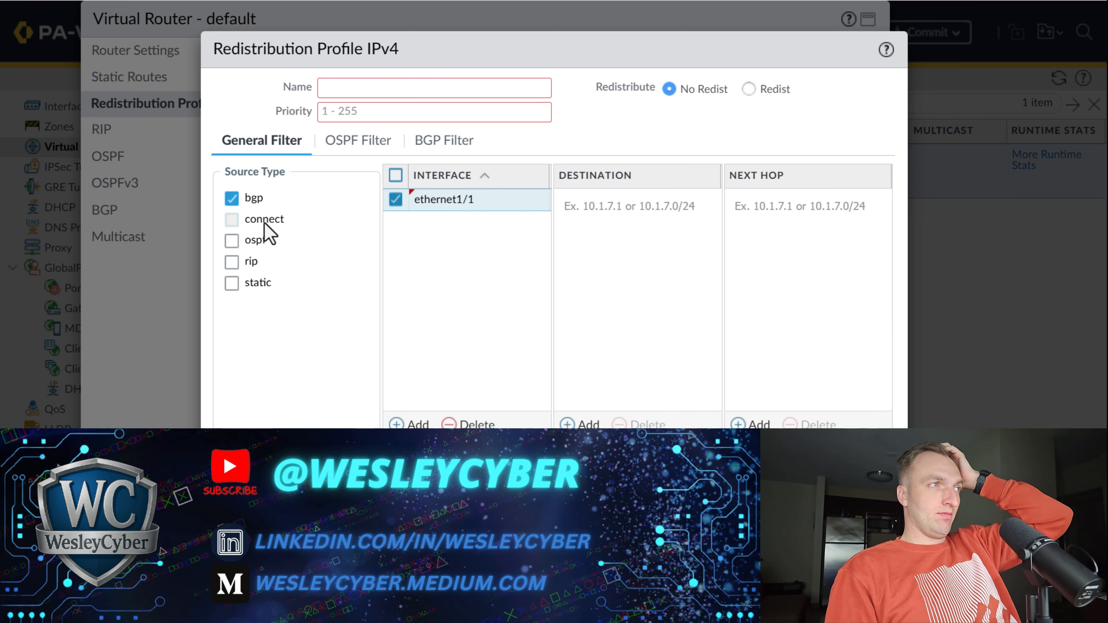
{"action": "left_click", "coordinate": [455, 109]}
{"action": "left_click", "coordinate": [389, 144]}
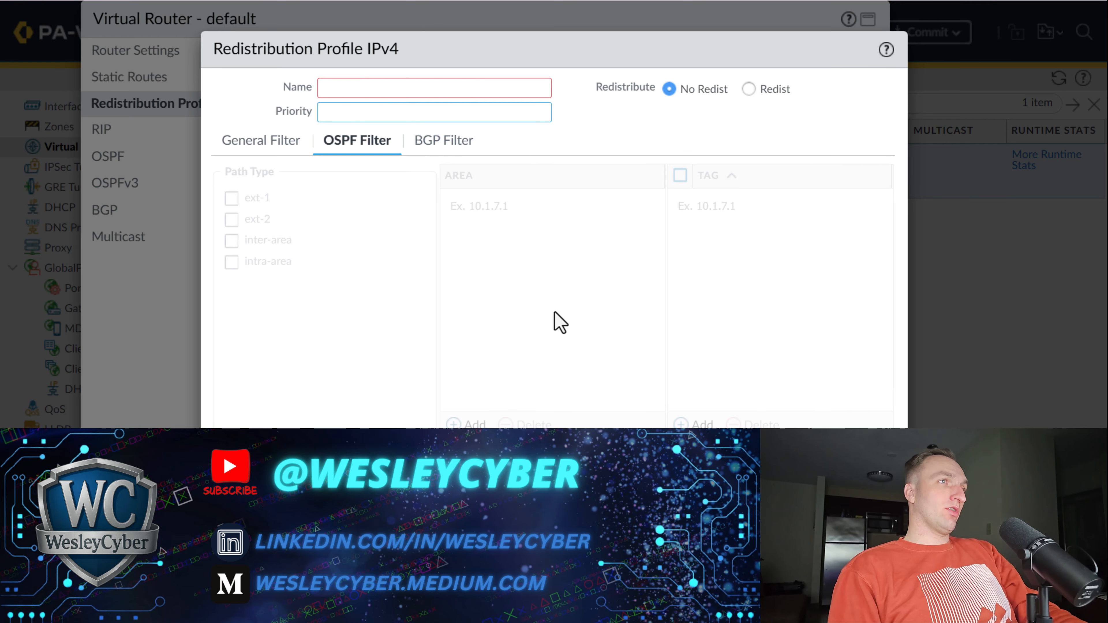
{"action": "left_click", "coordinate": [253, 143]}
{"action": "left_click", "coordinate": [476, 144]}
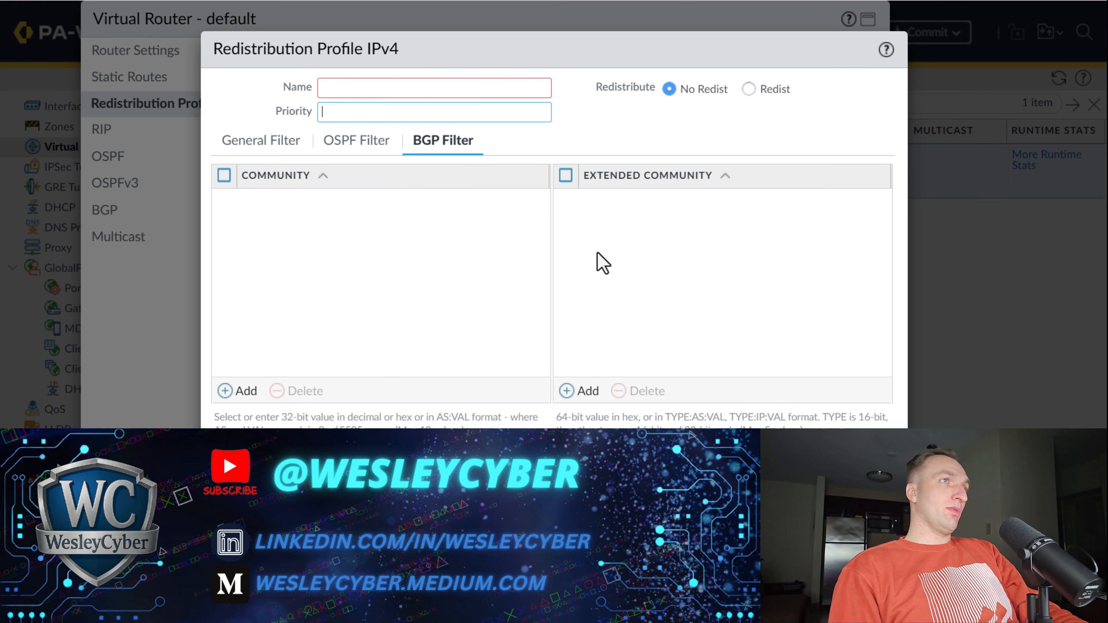
{"action": "left_click", "coordinate": [223, 392]}
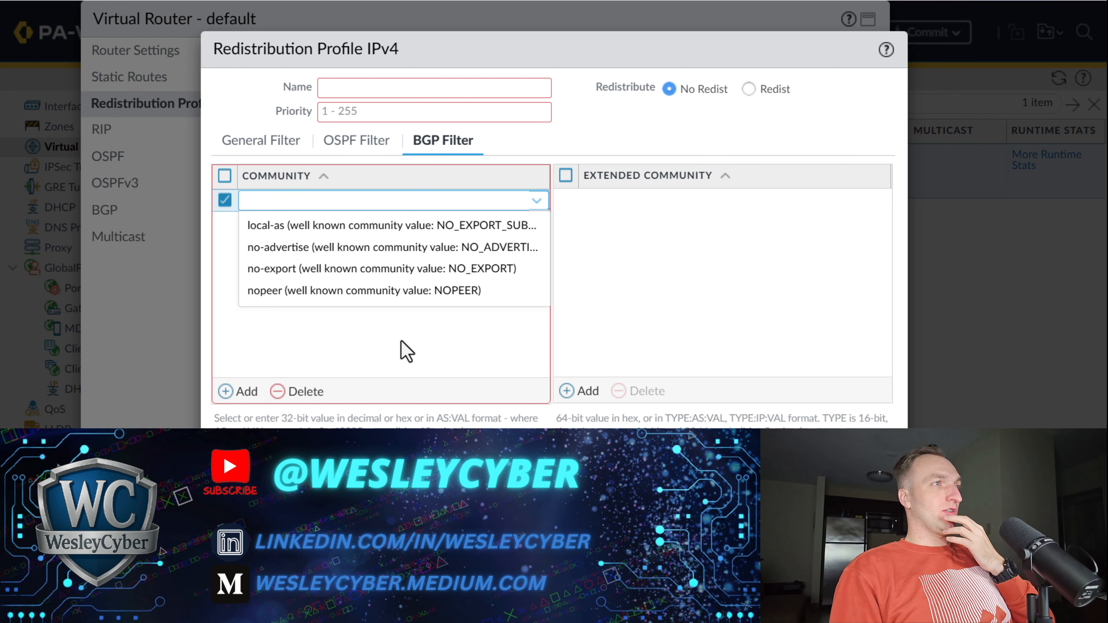
{"action": "left_click", "coordinate": [407, 347]}
{"action": "left_click", "coordinate": [244, 142]}
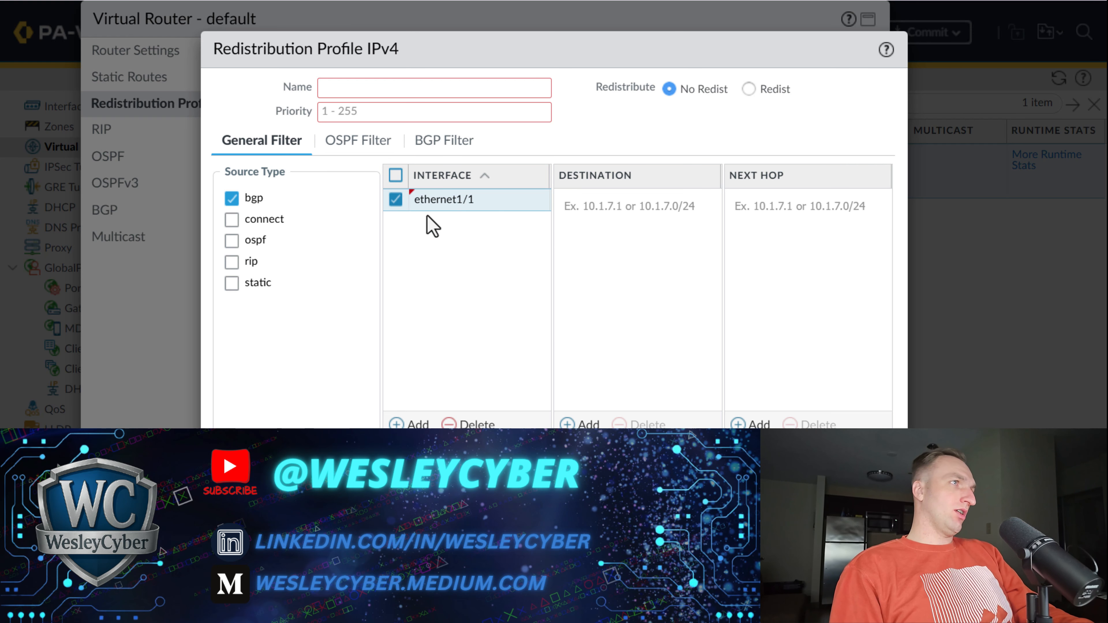
{"action": "left_click", "coordinate": [456, 144]}
{"action": "left_click", "coordinate": [276, 392]}
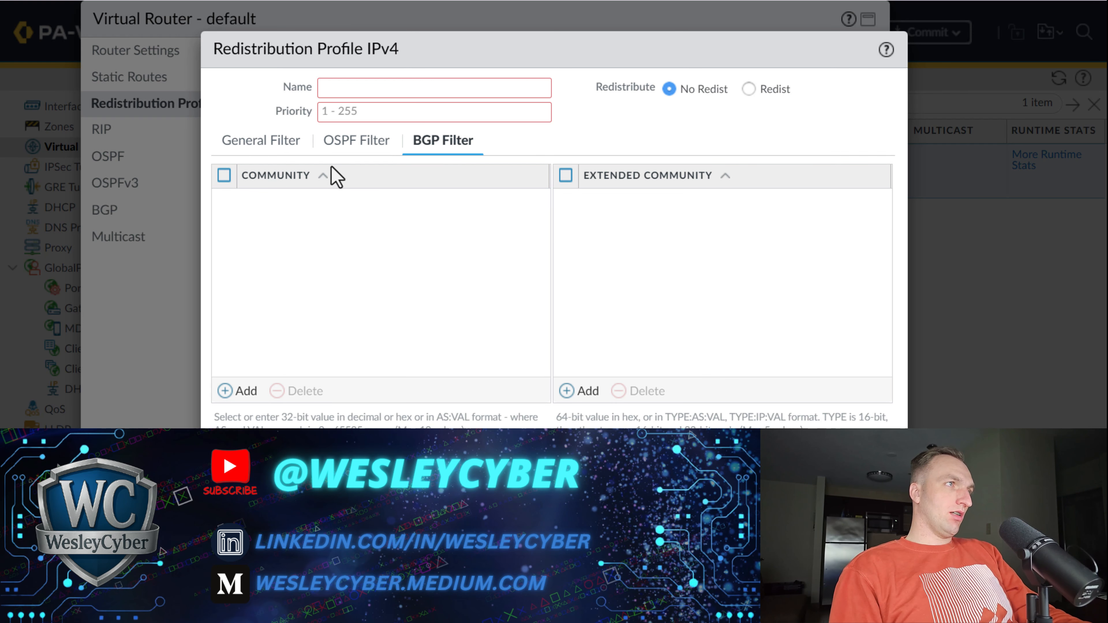
{"action": "left_click", "coordinate": [247, 146]}
Step: Name the redistribution profile Internet BGP, set its priority to 1 with the Redist option, and save it
{"action": "left_click", "coordinate": [424, 89]}
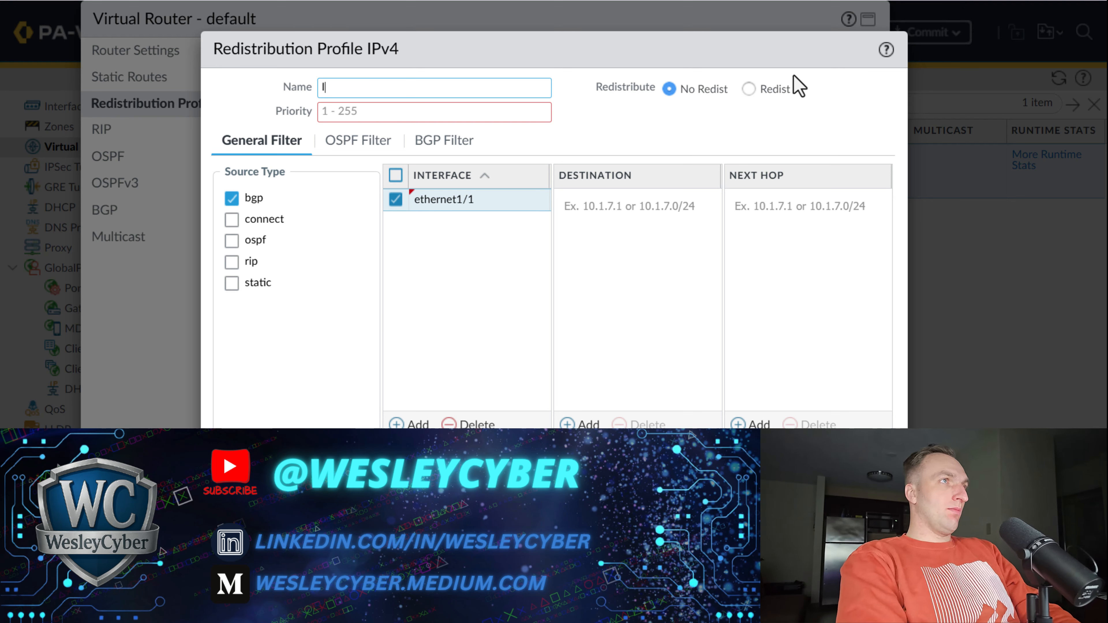
{"action": "type", "text": "Internet BGP Routes"}
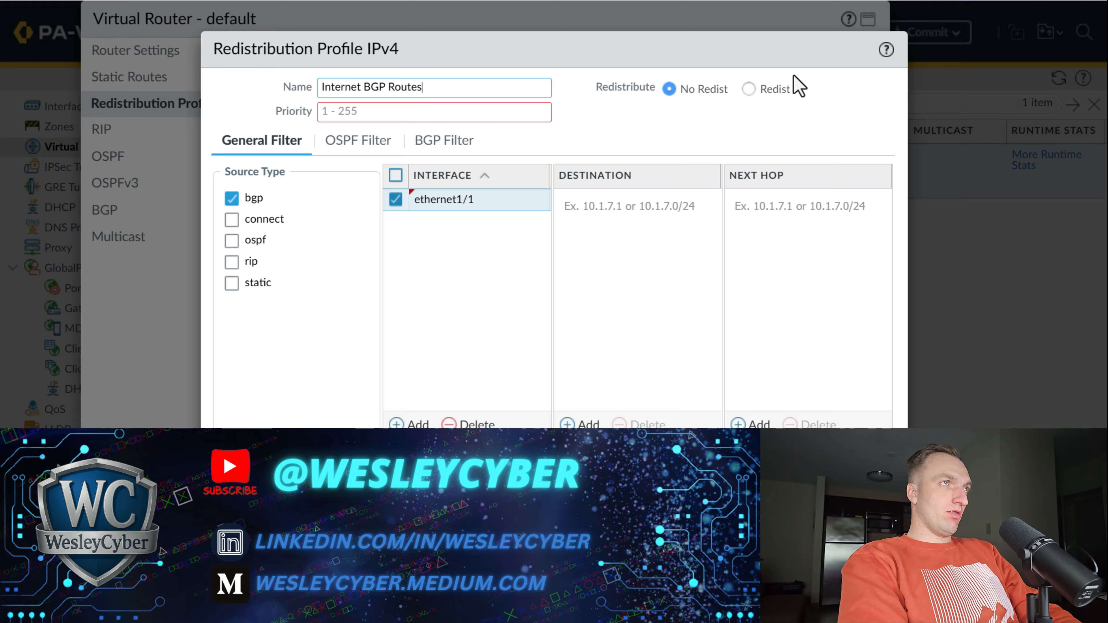
{"action": "left_click", "coordinate": [799, 86]}
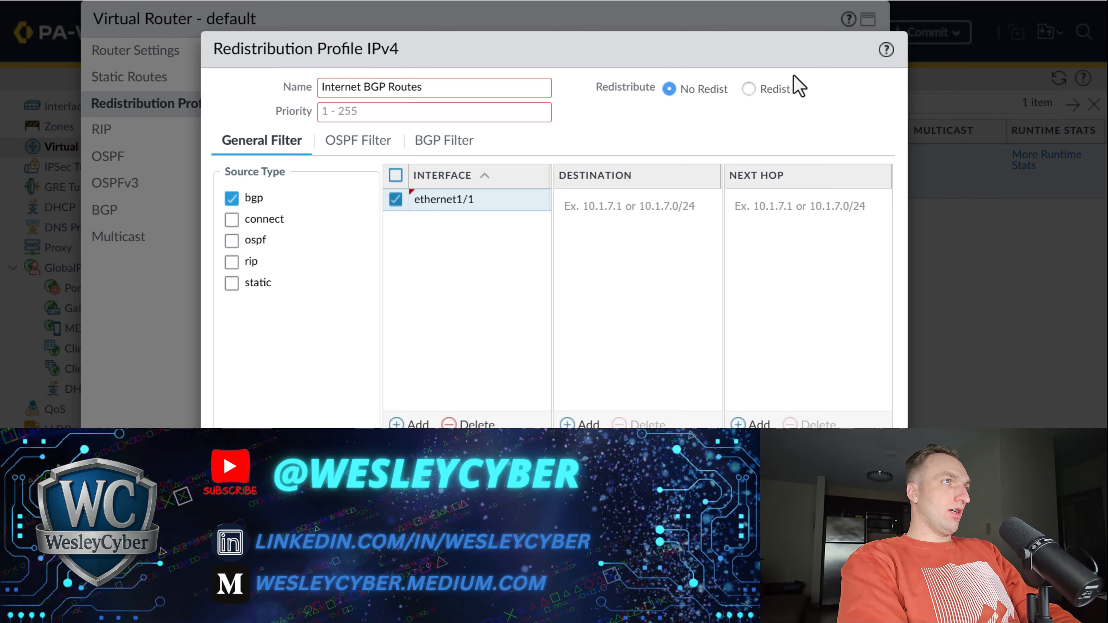
{"action": "left_click", "coordinate": [423, 111]}
{"action": "type", "text": "1"}
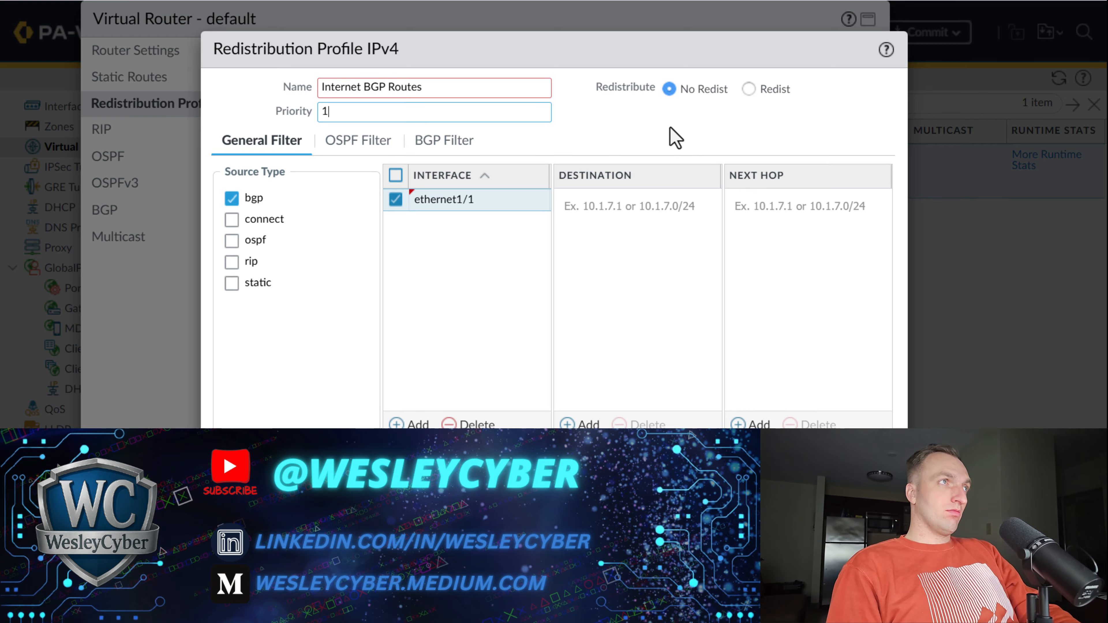
{"action": "left_click_drag", "start_coordinate": [675, 137], "coordinate": [536, 86]}
{"action": "left_click", "coordinate": [535, 86]}
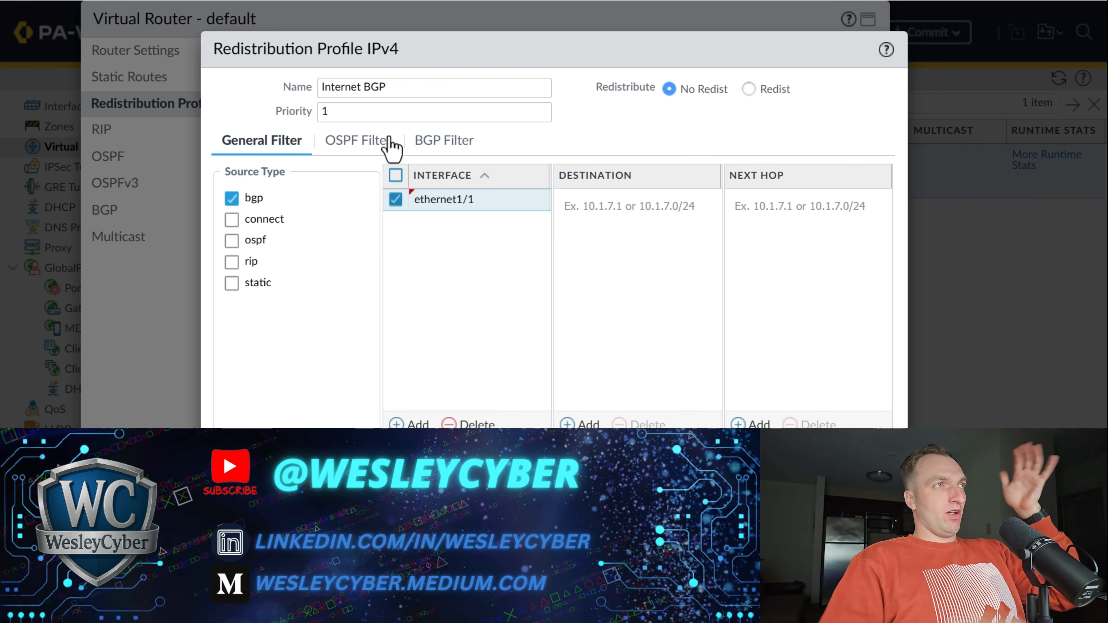
{"action": "left_click", "coordinate": [388, 109]}
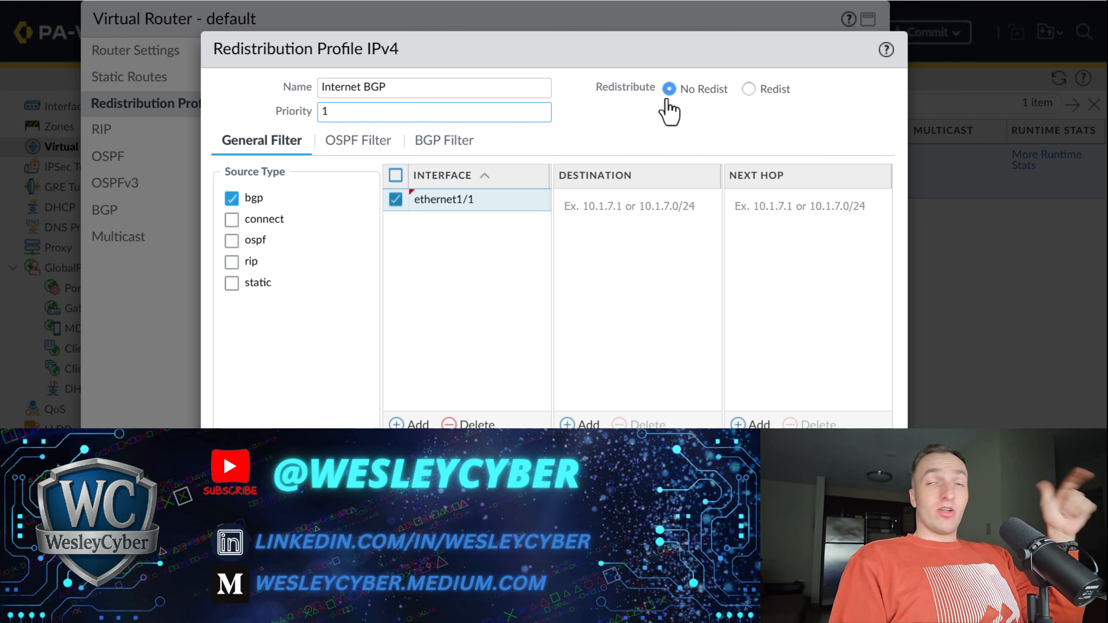
{"action": "left_click", "coordinate": [764, 89]}
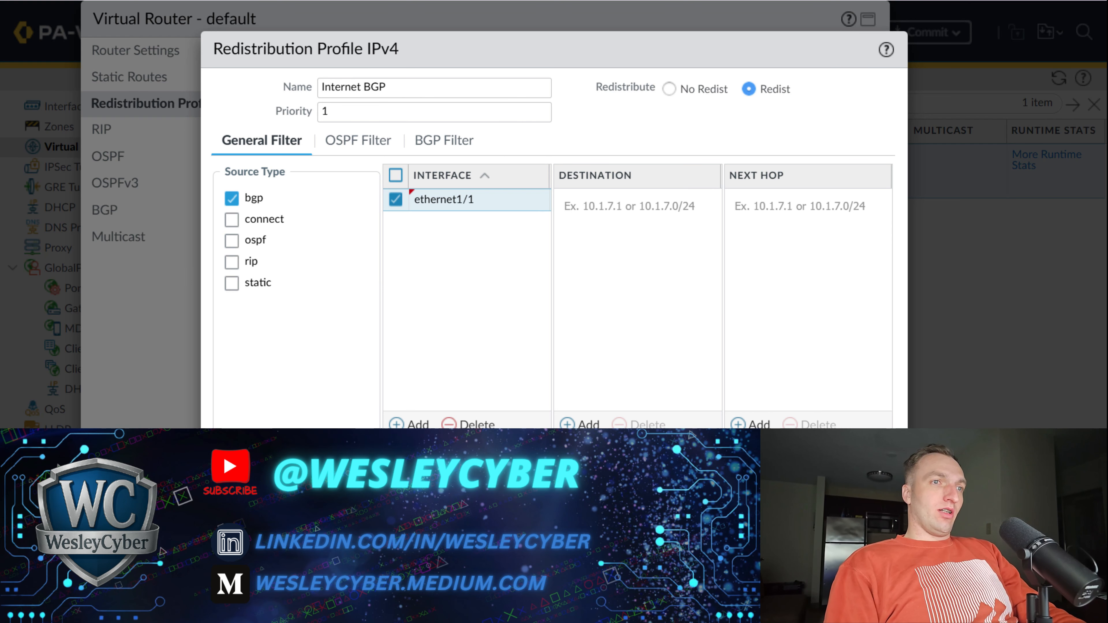
{"action": "key", "text": "Return"}
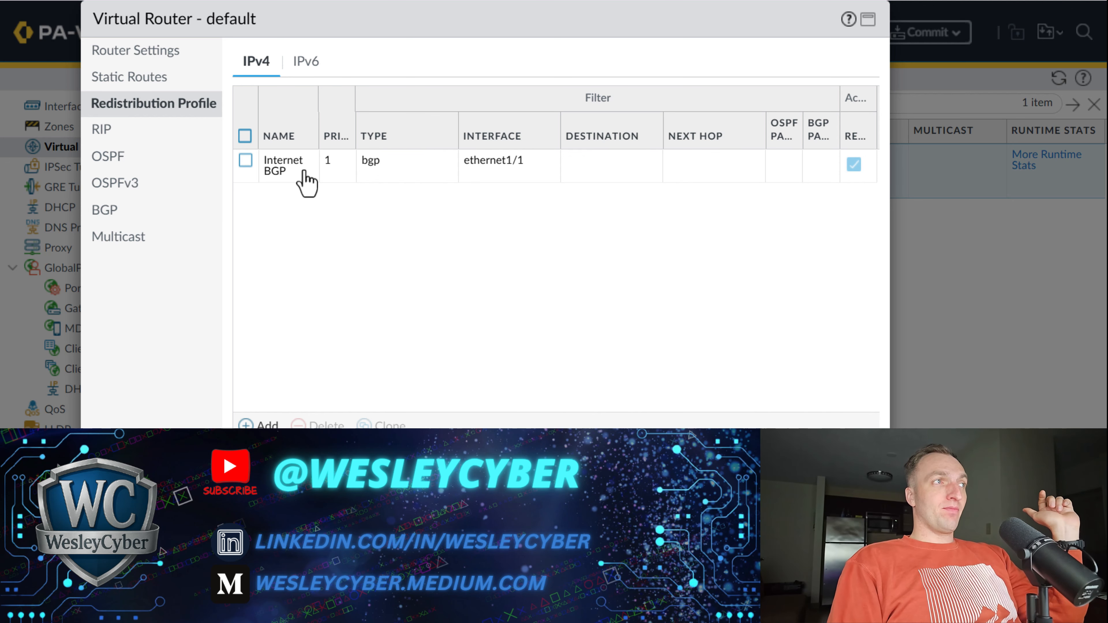
Step: Try Area IDs 1, Aaeadf1 and 1323423 for a new OSPF area, look at its range settings, and discard it
{"action": "left_click", "coordinate": [170, 159]}
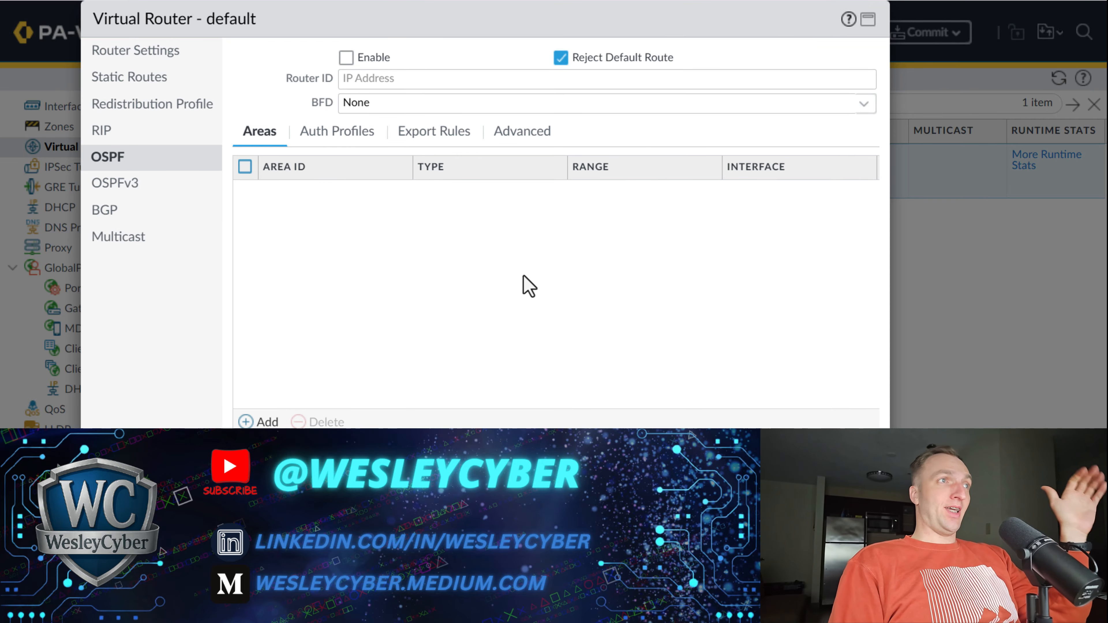
{"action": "left_click", "coordinate": [261, 422]}
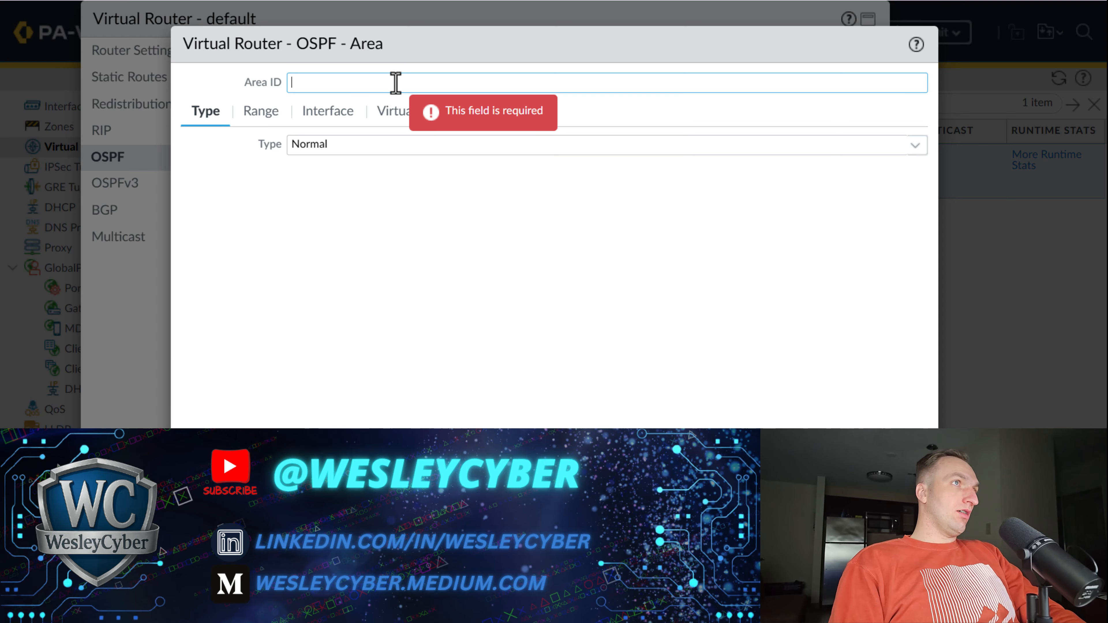
{"action": "type", "text": "1"}
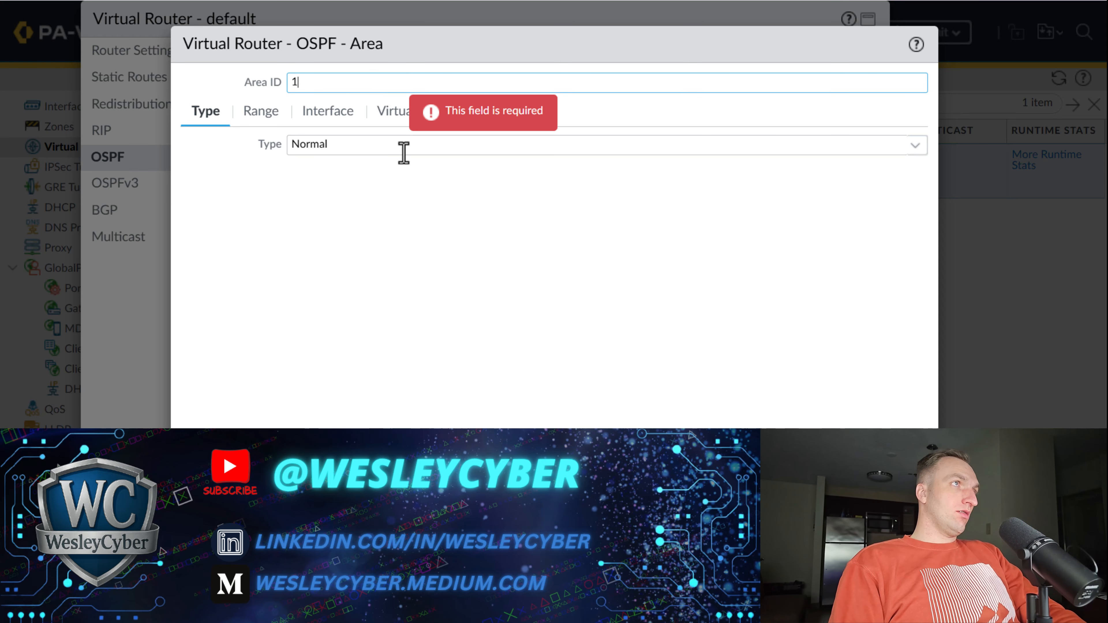
{"action": "double_click", "coordinate": [329, 83]}
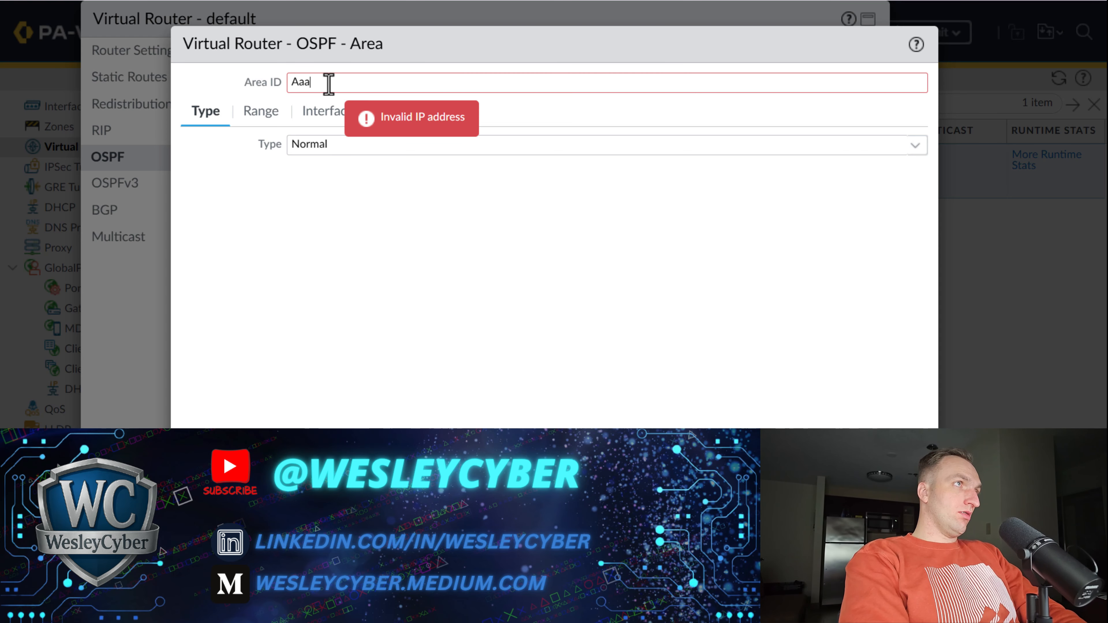
{"action": "key", "text": "BackSpace"}
{"action": "type", "text": "eadf"}
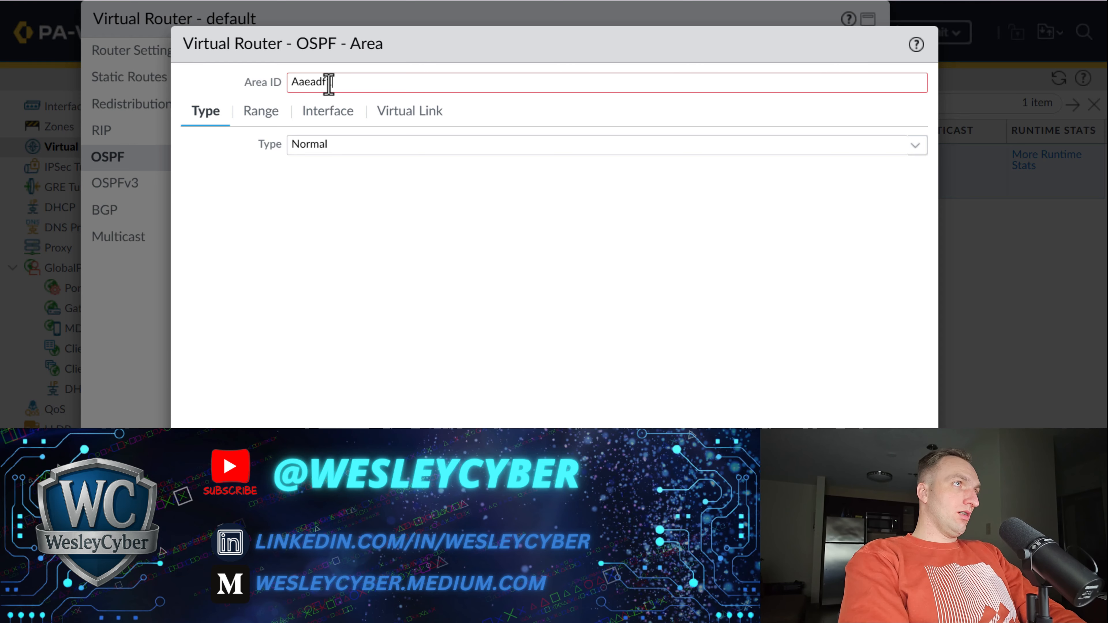
{"action": "type", "text": "1"}
{"action": "double_click", "coordinate": [384, 82]}
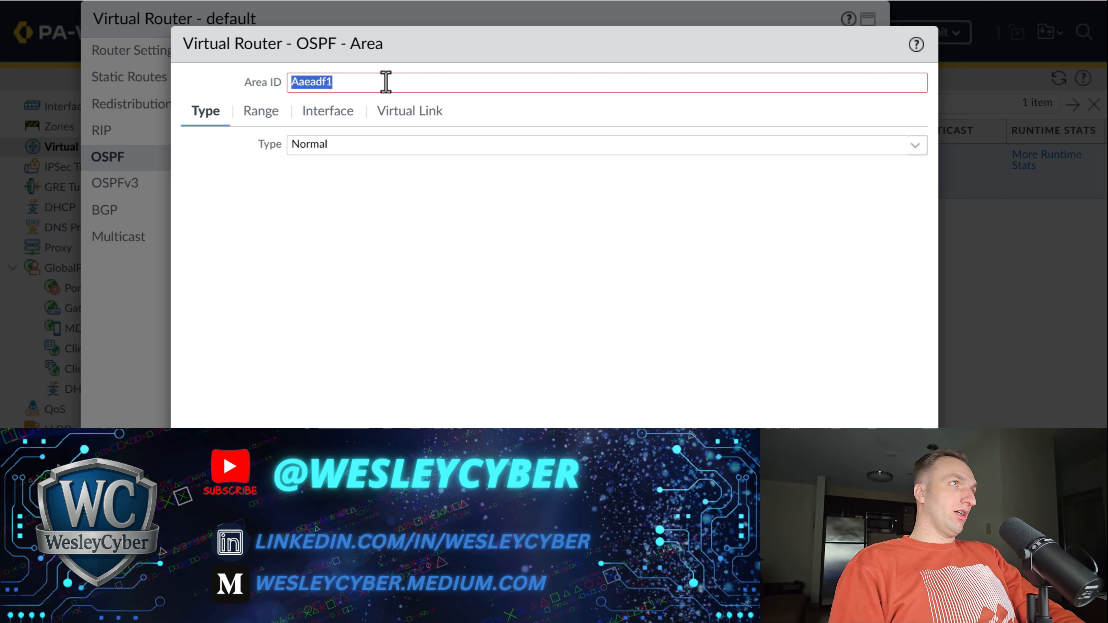
{"action": "type", "text": "1323423"}
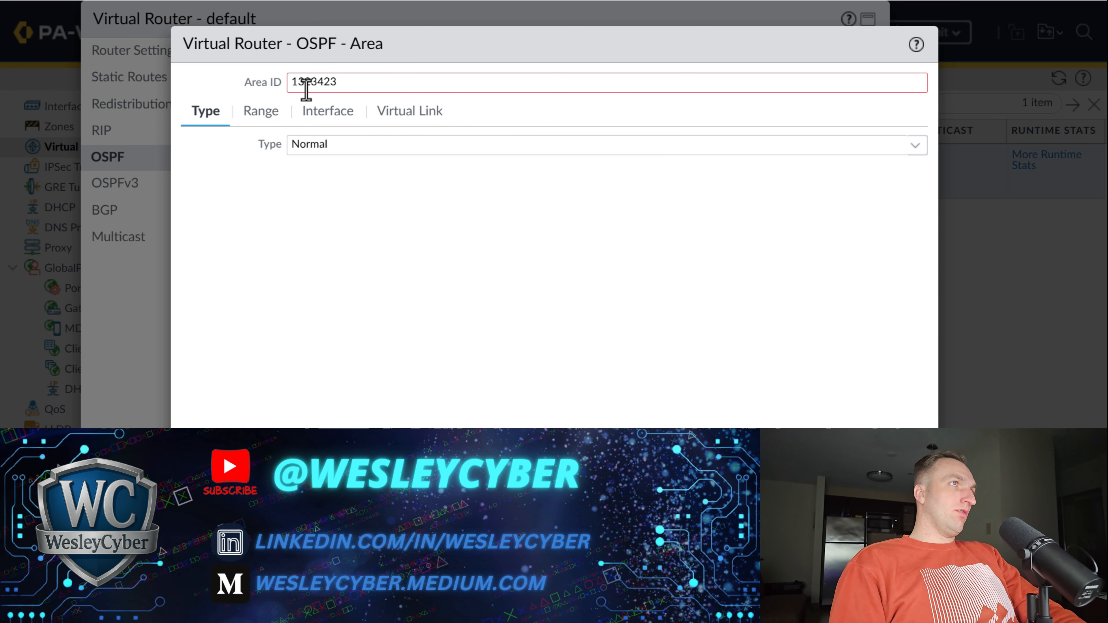
{"action": "double_click", "coordinate": [345, 81]}
{"action": "key", "text": "BackSpace"}
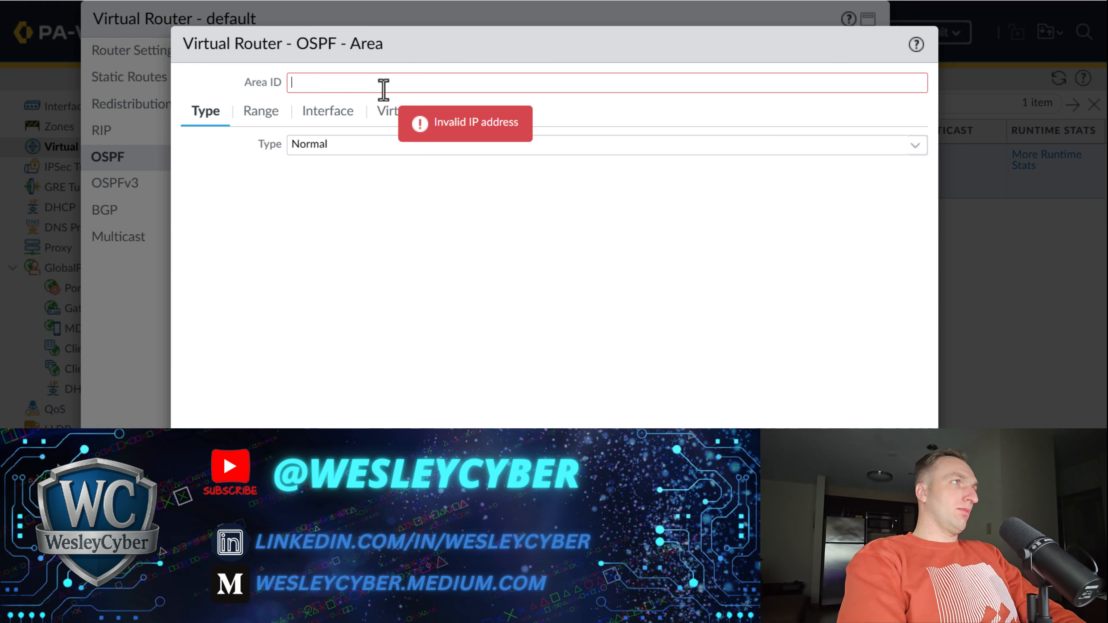
{"action": "left_click", "coordinate": [261, 110]}
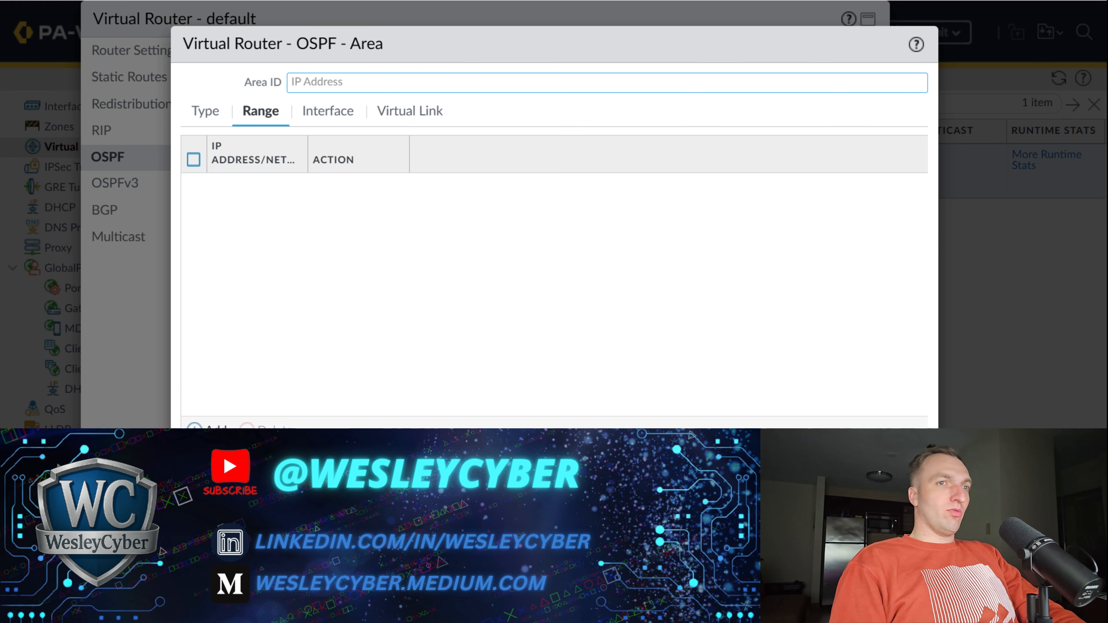
{"action": "key", "text": "Escape"}
Step: Add the Internet BGP redistribution profile to the RIP export rules, and review the RIP interfaces
{"action": "left_click", "coordinate": [114, 139]}
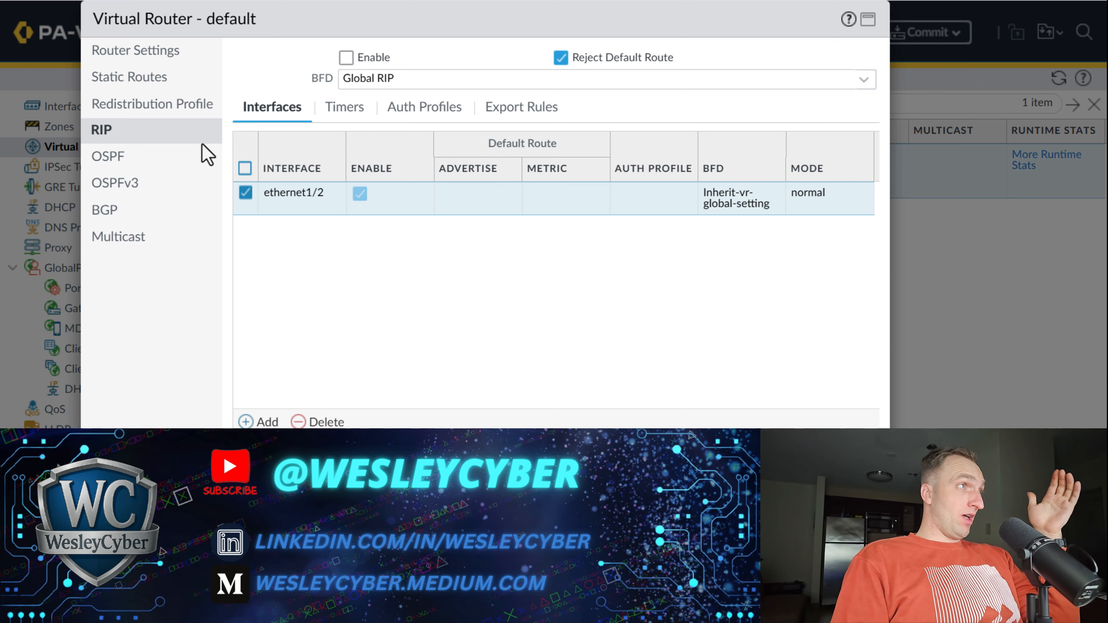
{"action": "left_click", "coordinate": [534, 111]}
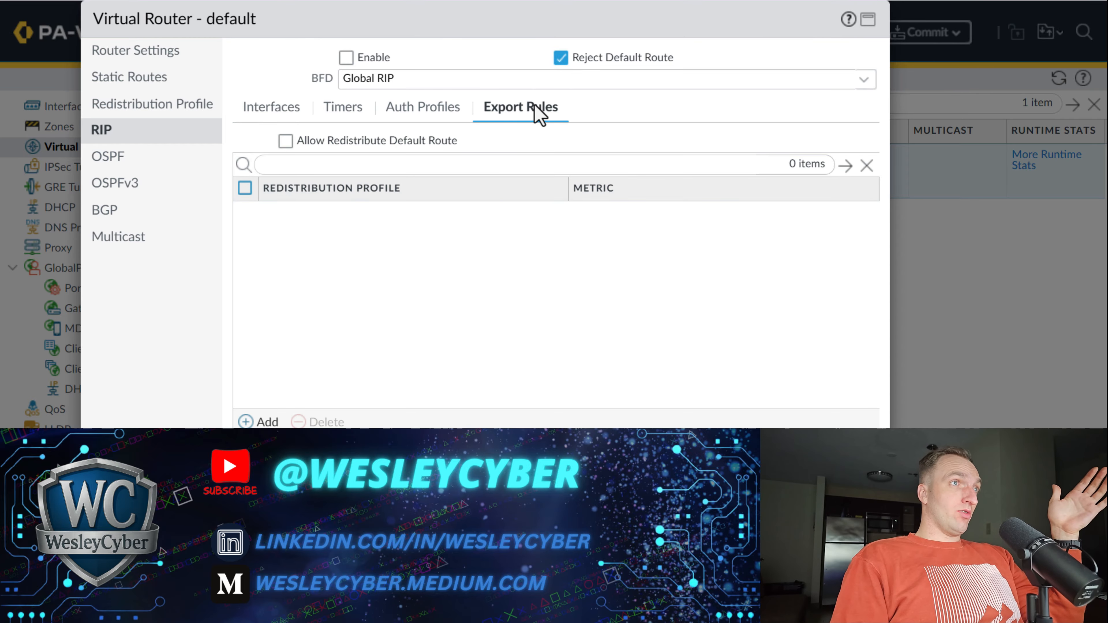
{"action": "left_click", "coordinate": [261, 422]}
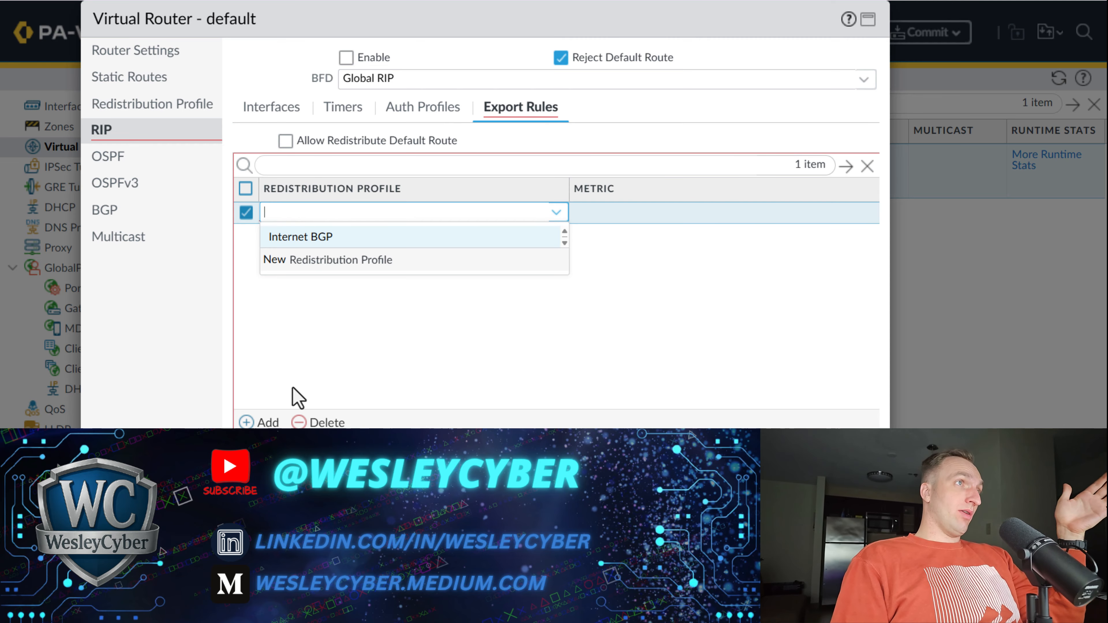
{"action": "left_click", "coordinate": [408, 242]}
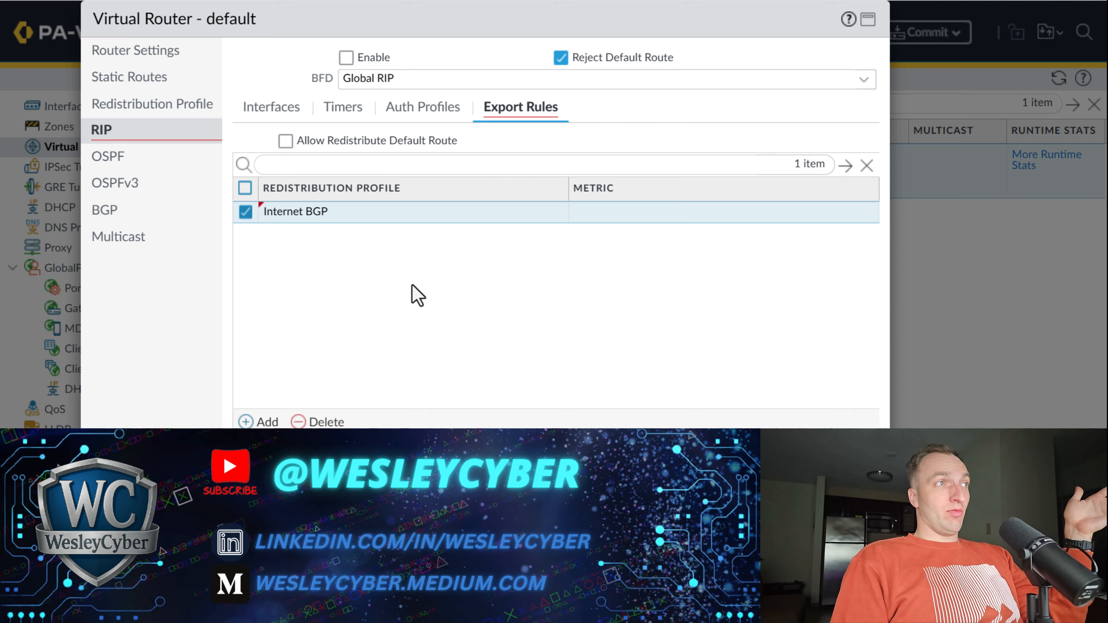
{"action": "left_click", "coordinate": [245, 212]}
{"action": "left_click", "coordinate": [291, 109]}
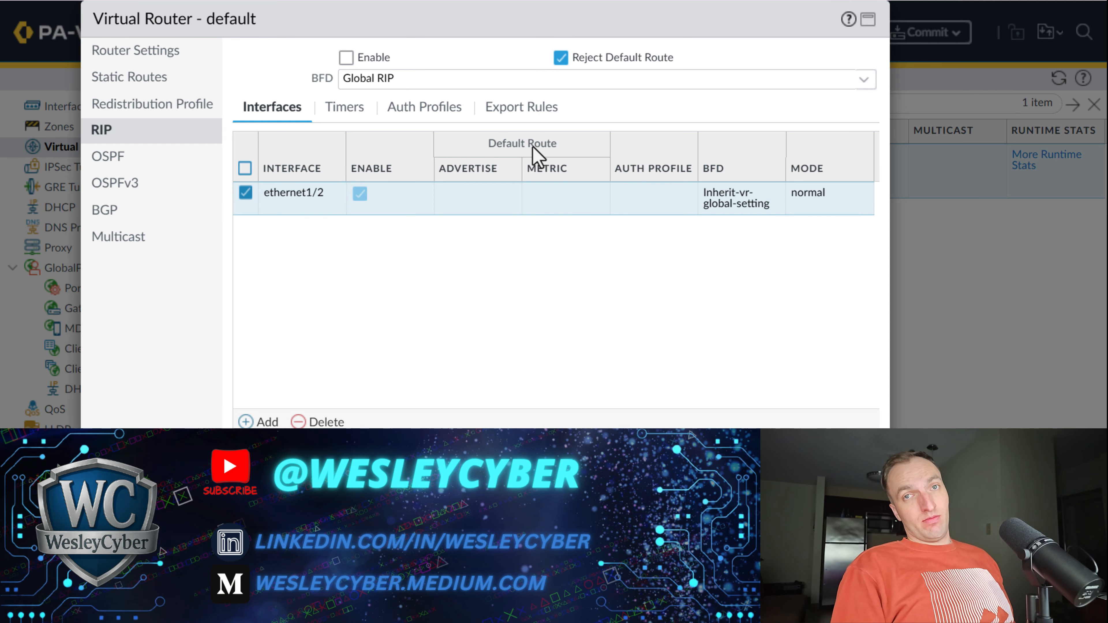
{"action": "left_click", "coordinate": [512, 108]}
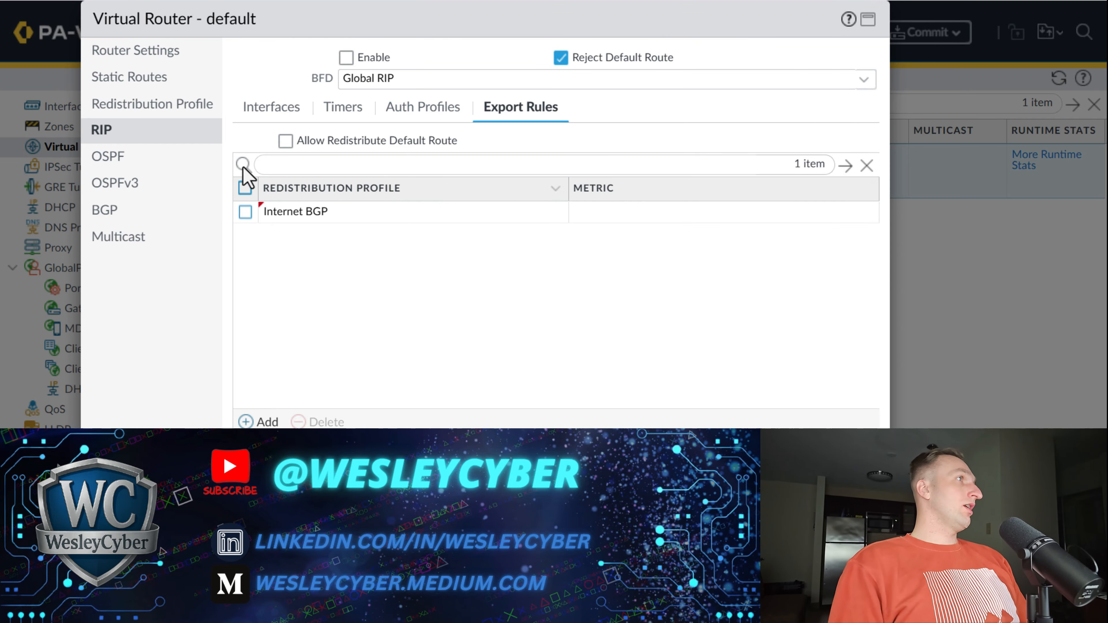
Step: Create an IPv4 redistribution profile named Local RIP with priority 10, the Redist option, source type rip and interface ethernet1/2
{"action": "left_click", "coordinate": [138, 105]}
{"action": "left_click", "coordinate": [260, 423]}
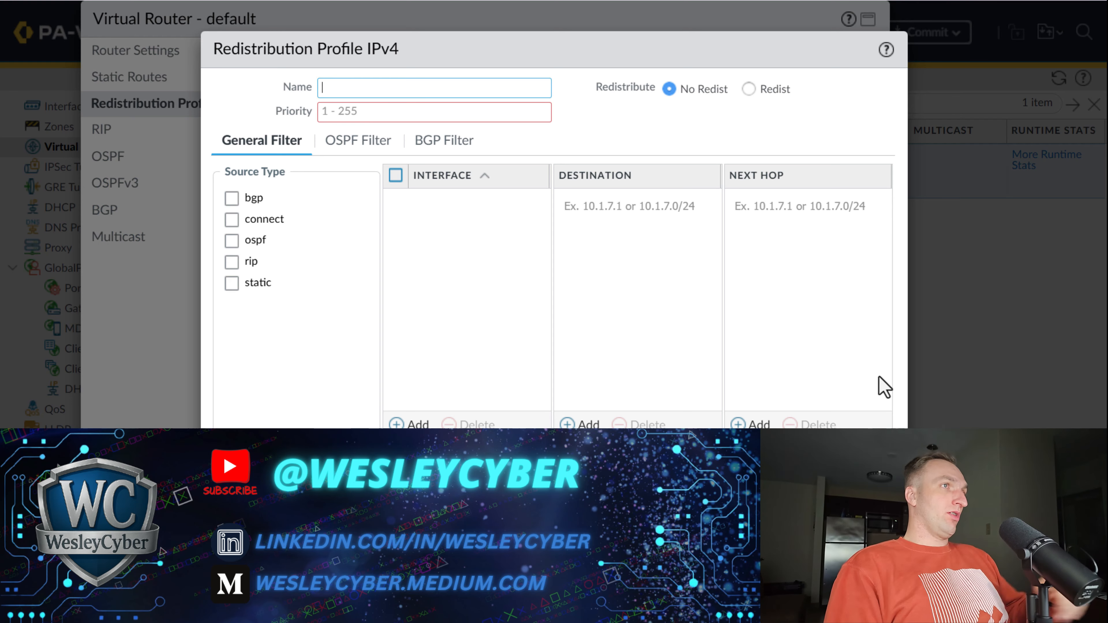
{"action": "left_click", "coordinate": [246, 263]}
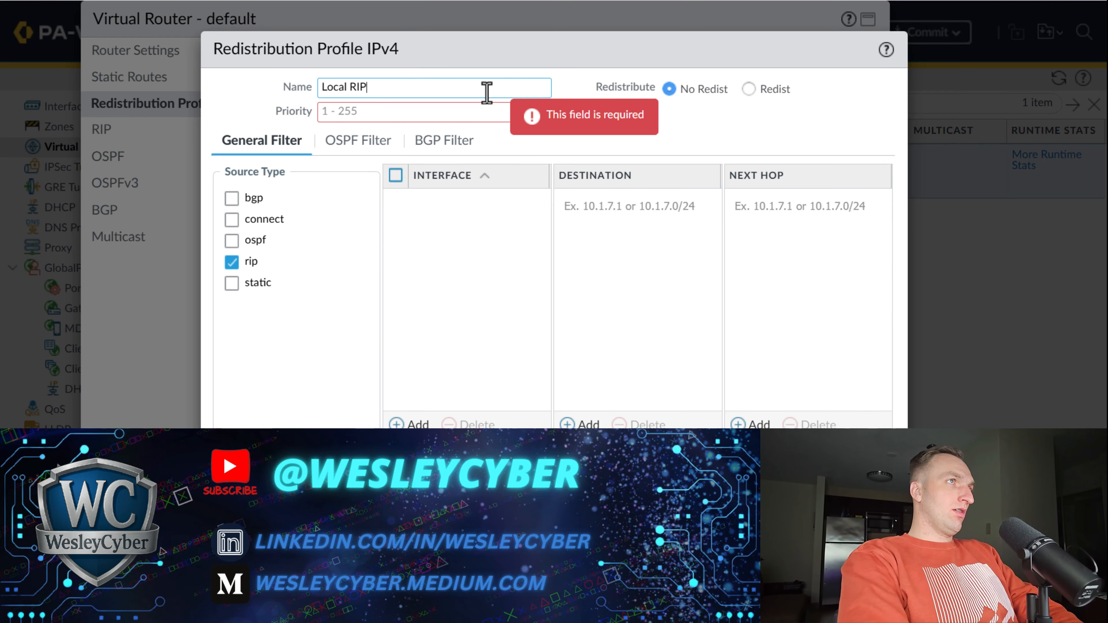
{"action": "key", "text": "Tab"}
{"action": "left_click", "coordinate": [451, 112]}
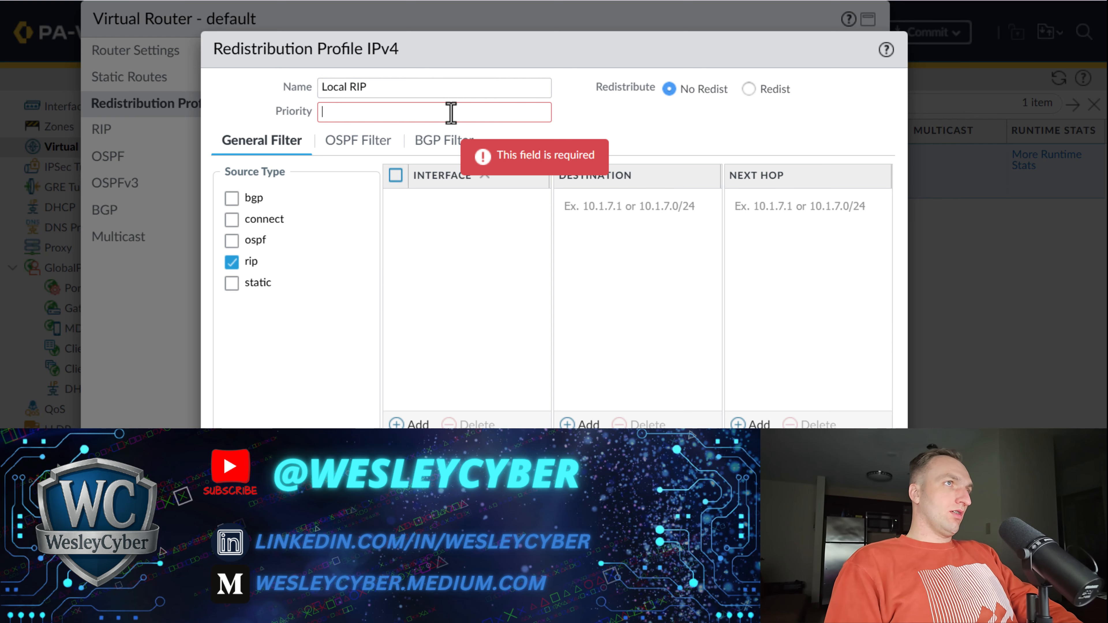
{"action": "type", "text": "10"}
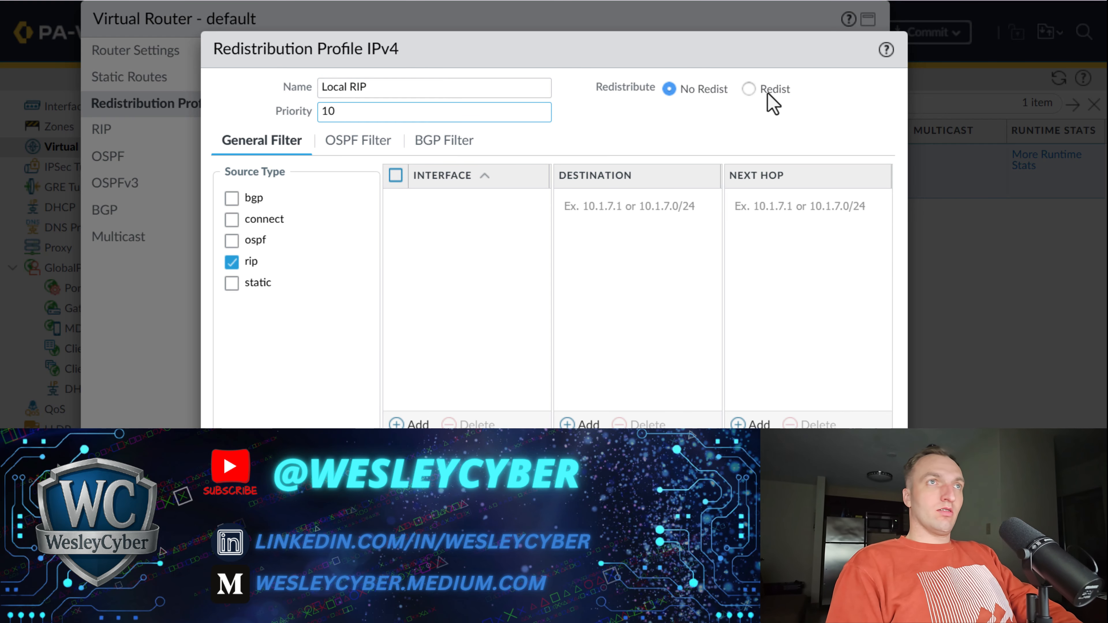
{"action": "left_click", "coordinate": [752, 90]}
{"action": "left_click", "coordinate": [408, 424]}
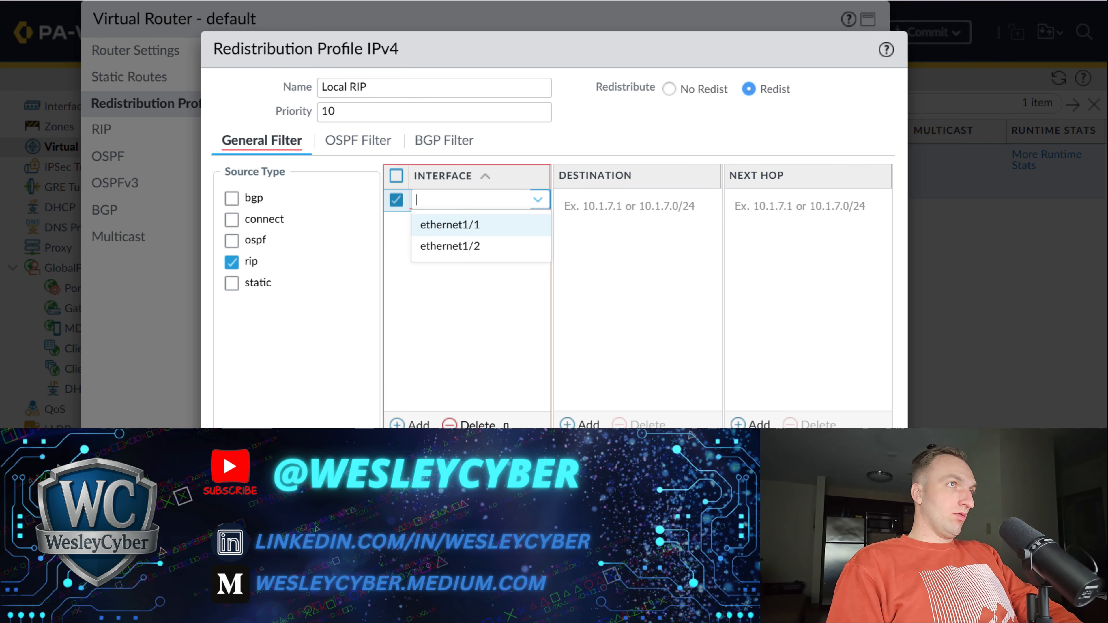
{"action": "left_click", "coordinate": [456, 247]}
{"action": "key", "text": "Return"}
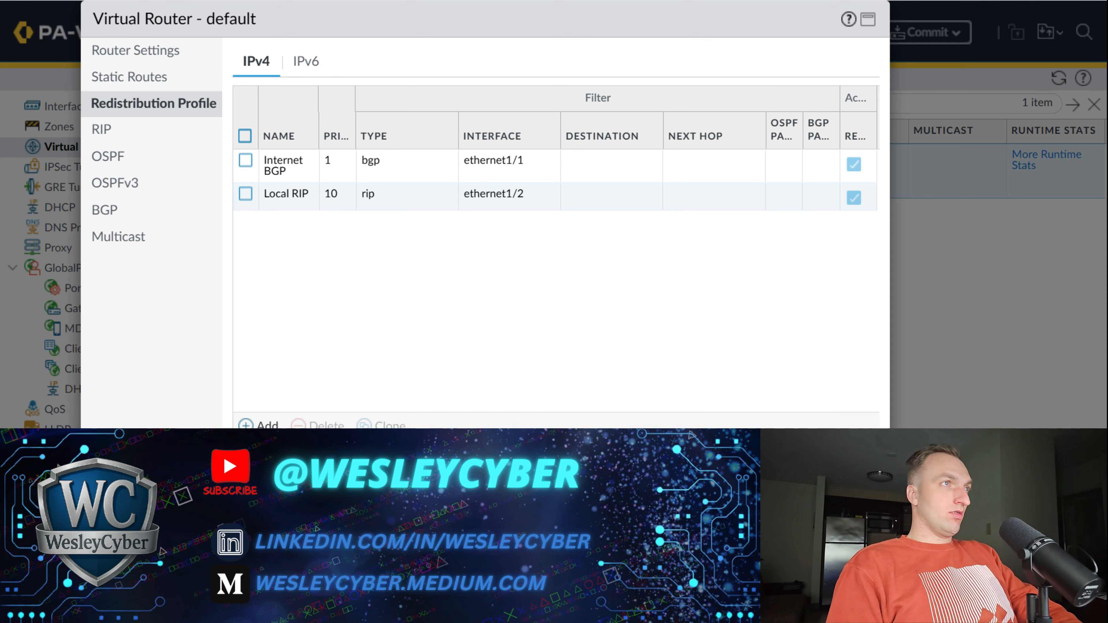
Step: Add an IPv4 BGP redistribution rule that uses the Local RIP profile
{"action": "left_click", "coordinate": [138, 213]}
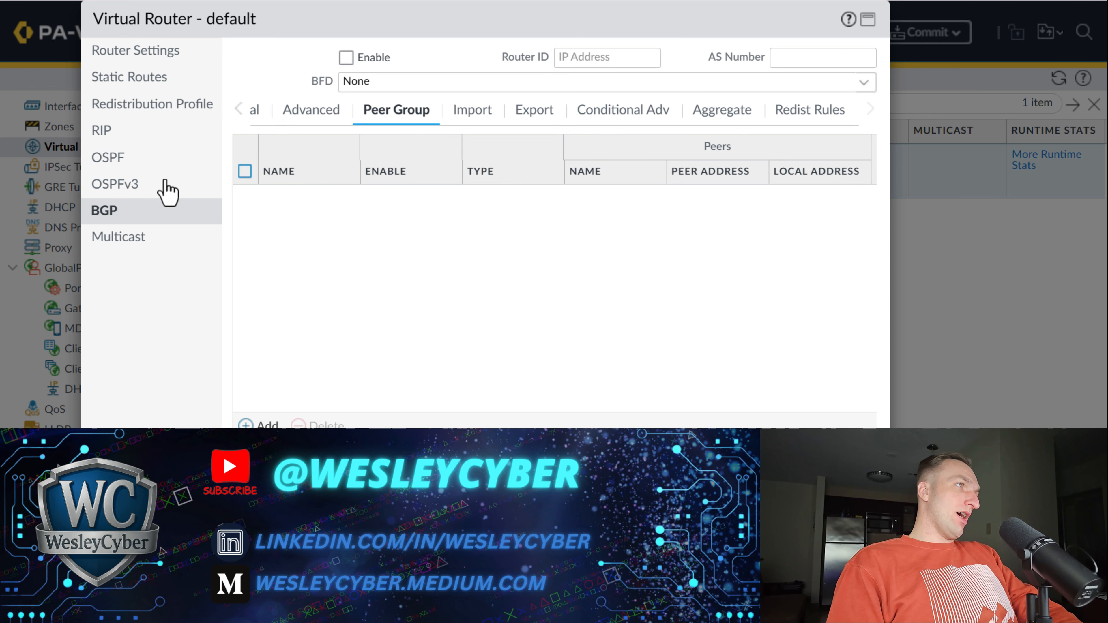
{"action": "left_click", "coordinate": [827, 116]}
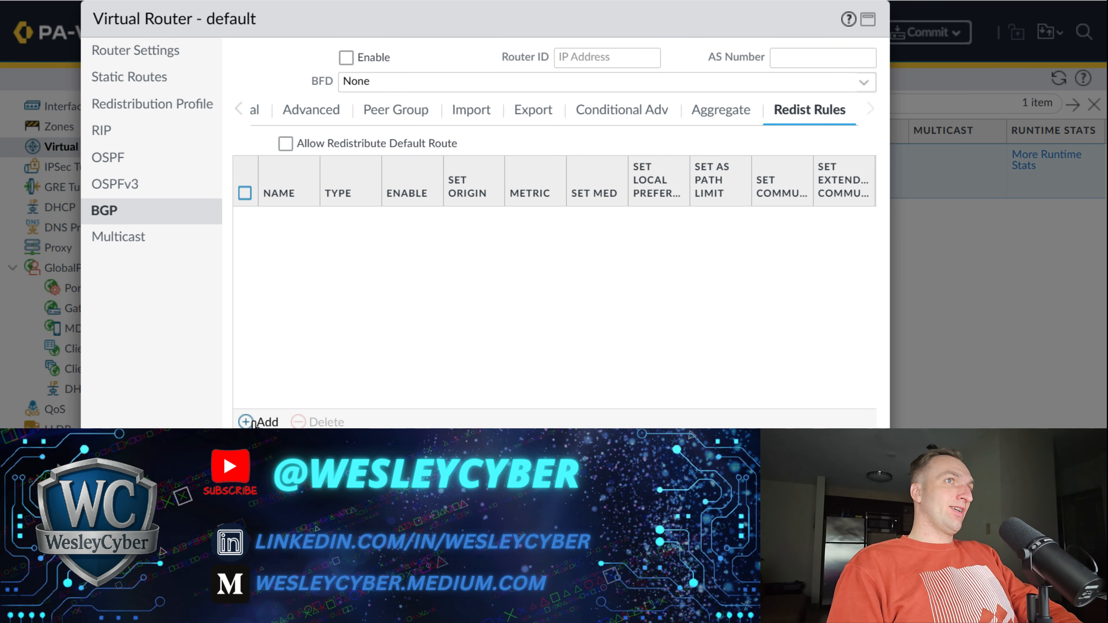
{"action": "left_click", "coordinate": [253, 422]}
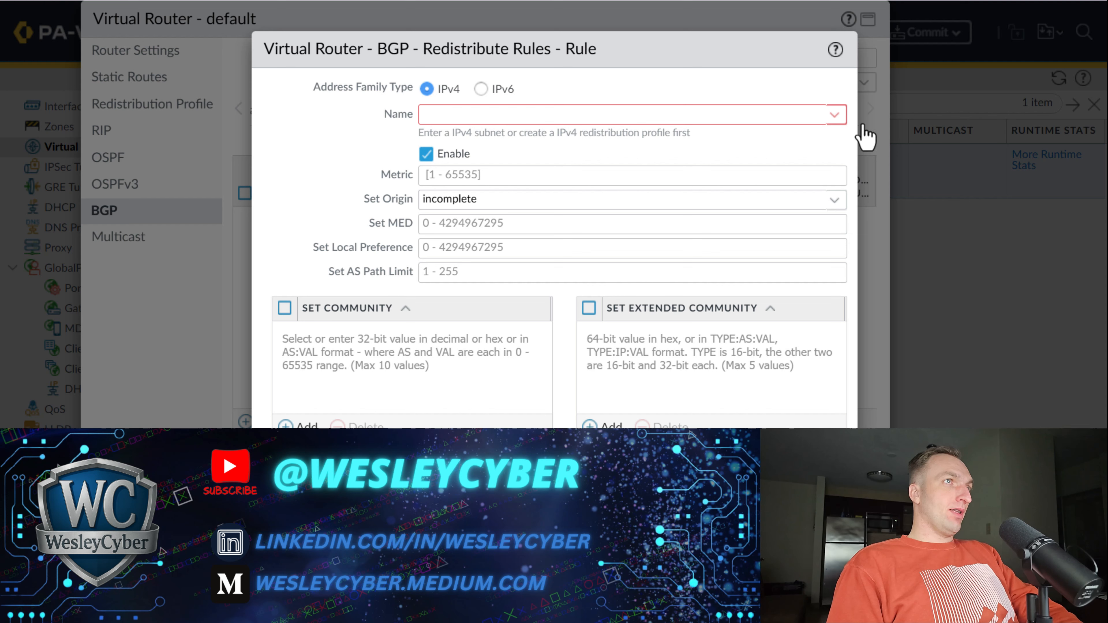
{"action": "left_click", "coordinate": [832, 117]}
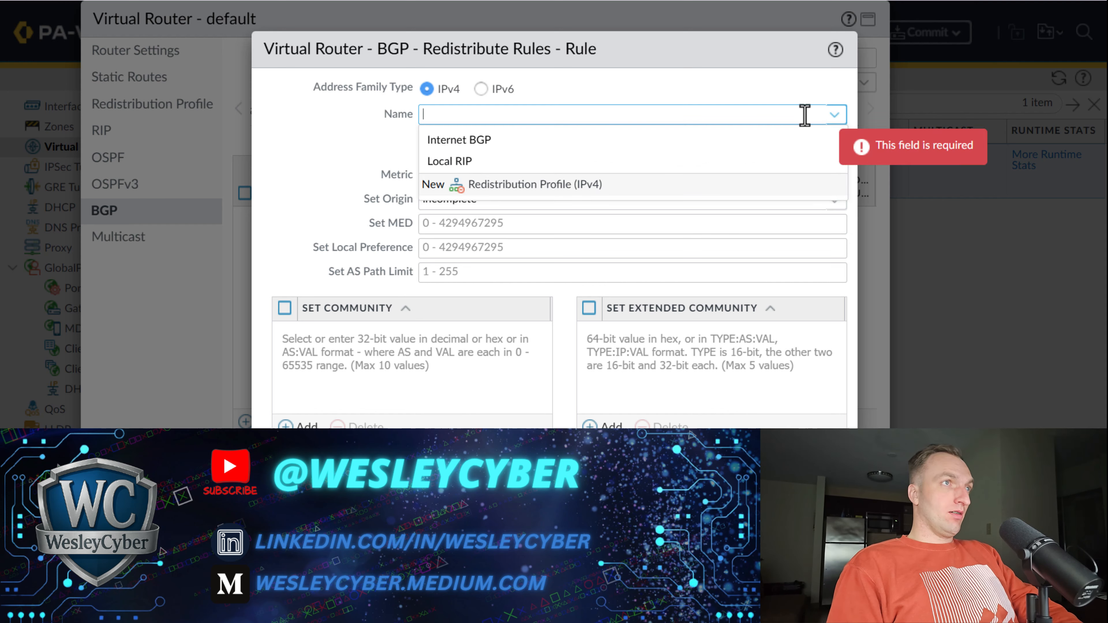
{"action": "left_click", "coordinate": [554, 164]}
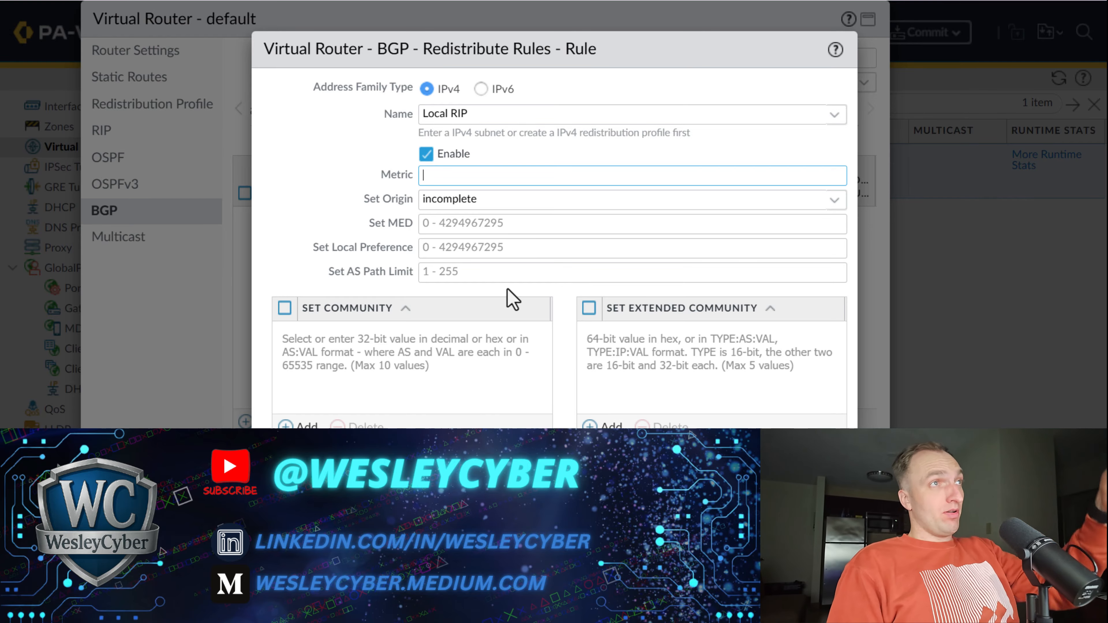
{"action": "left_click", "coordinate": [745, 470]}
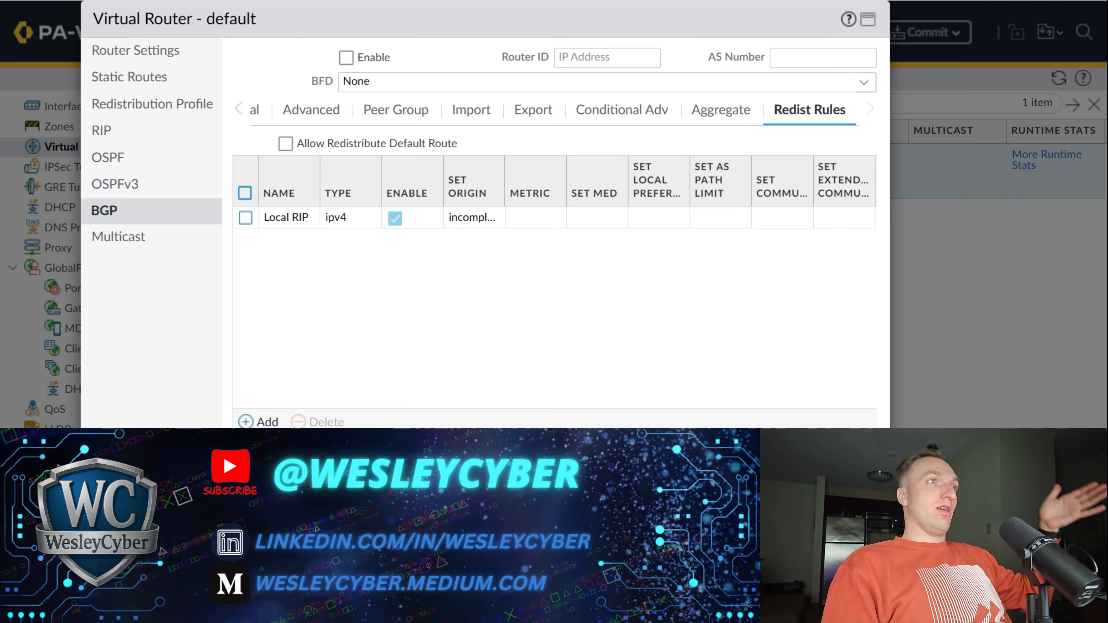
Step: In a new BGP peer group, add a peer named Dat Peer on interface ethernet1/1 with peer address 192.168.3.1
{"action": "left_click", "coordinate": [237, 110]}
{"action": "left_click", "coordinate": [436, 108]}
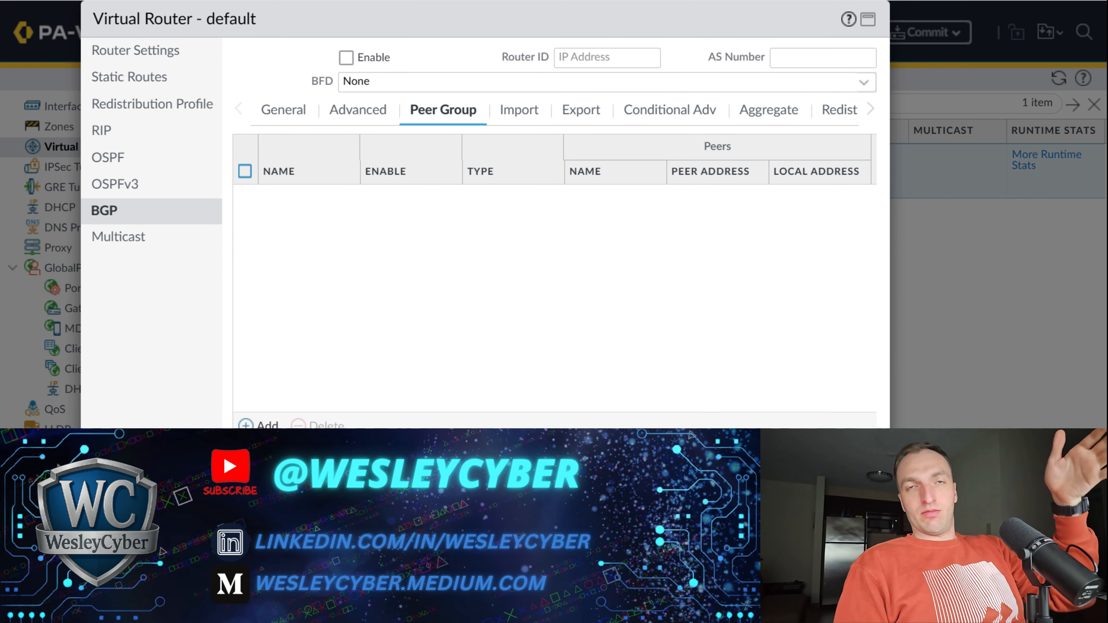
{"action": "left_click", "coordinate": [262, 425]}
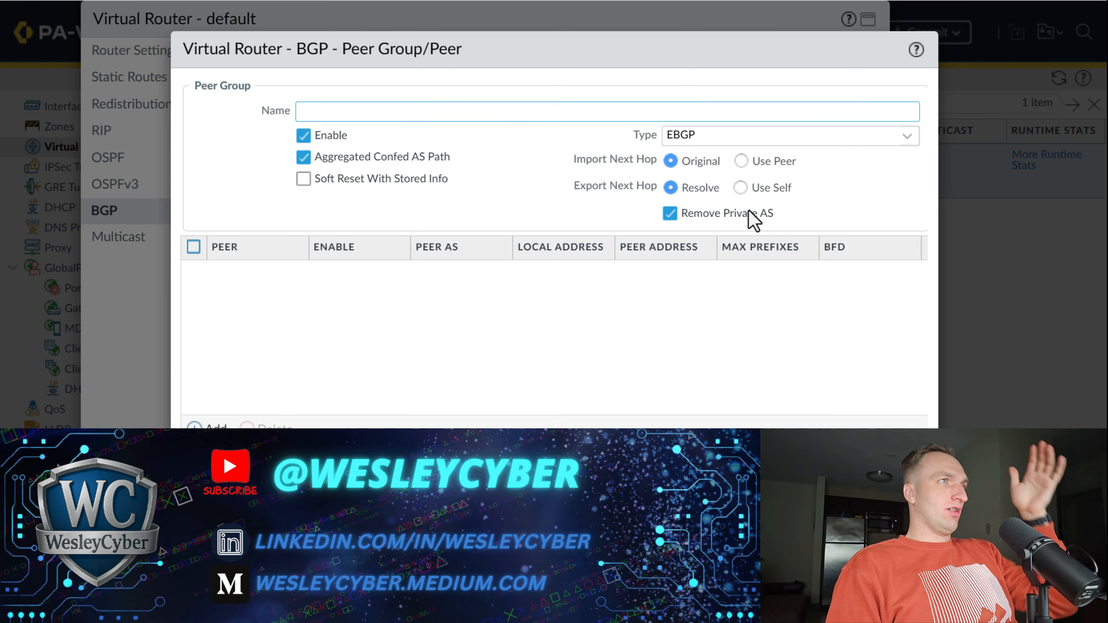
{"action": "left_click", "coordinate": [205, 427]}
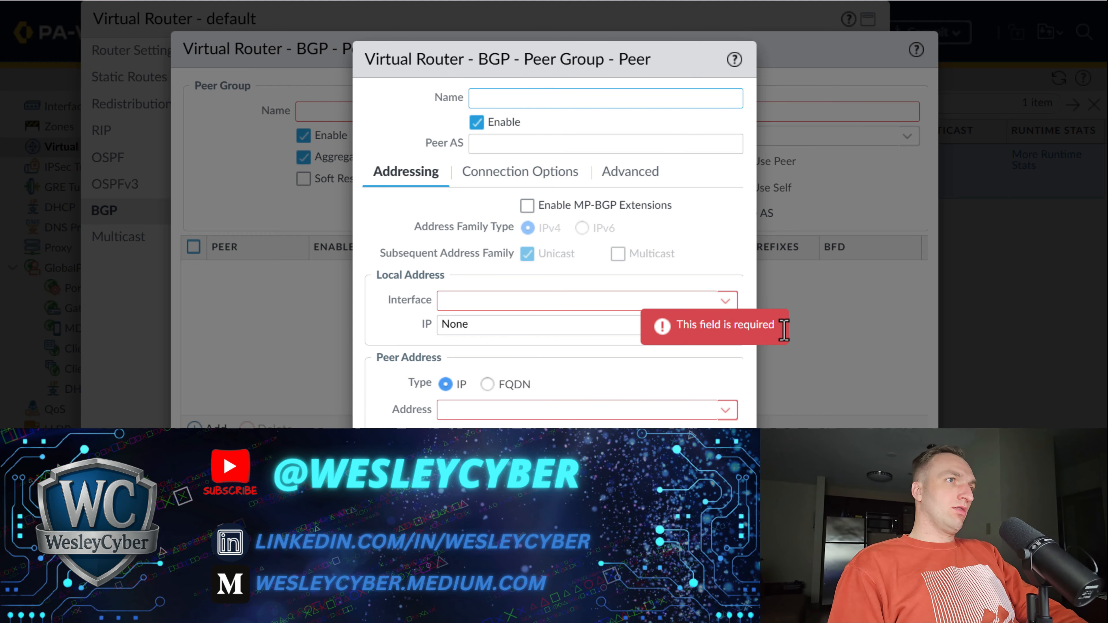
{"action": "left_click", "coordinate": [724, 308]}
{"action": "left_click", "coordinate": [480, 324]}
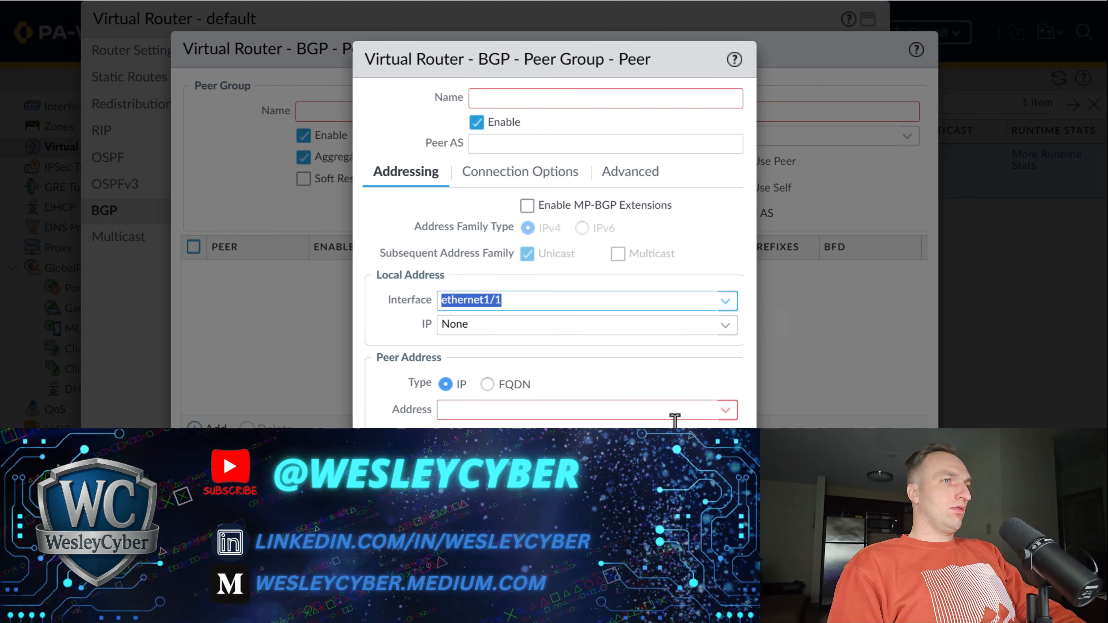
{"action": "left_click", "coordinate": [726, 413]}
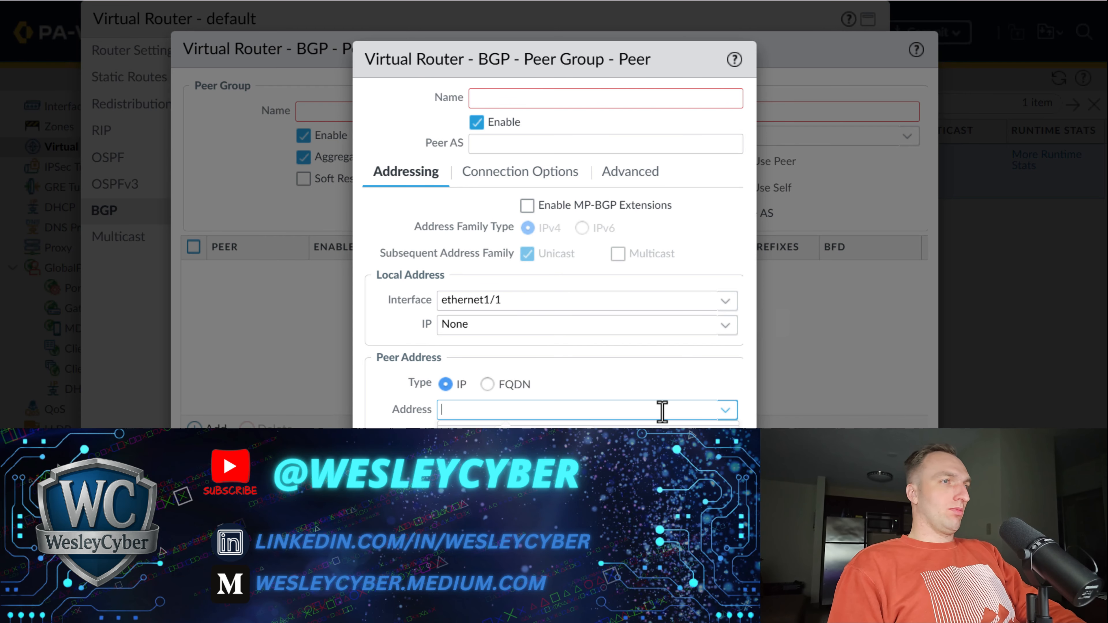
{"action": "type", "text": "192.168.3.1"}
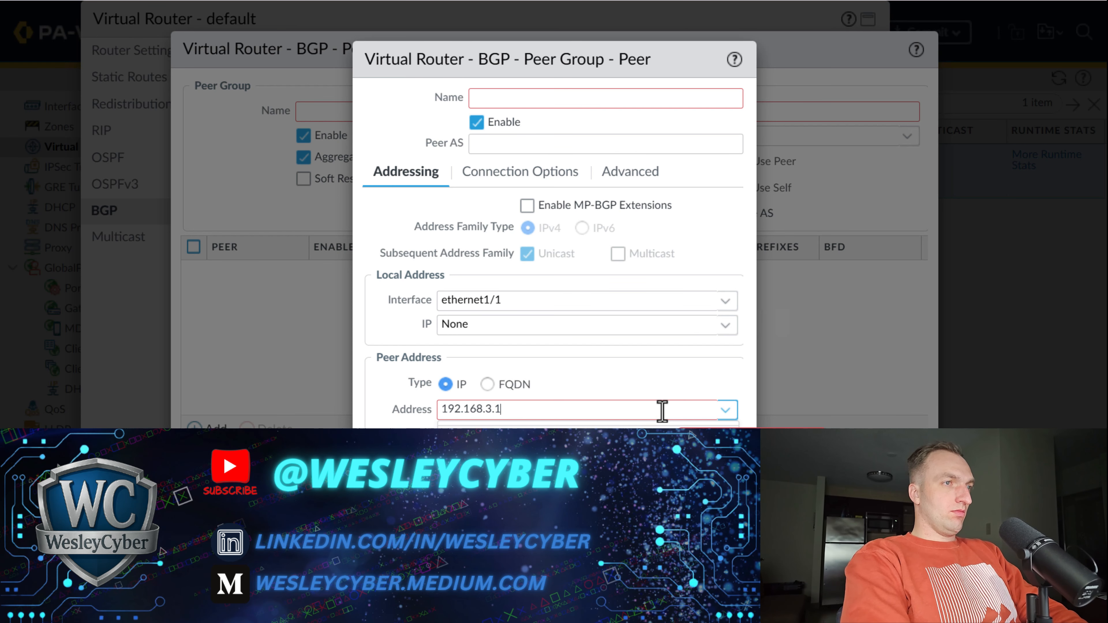
{"action": "left_click", "coordinate": [485, 97]}
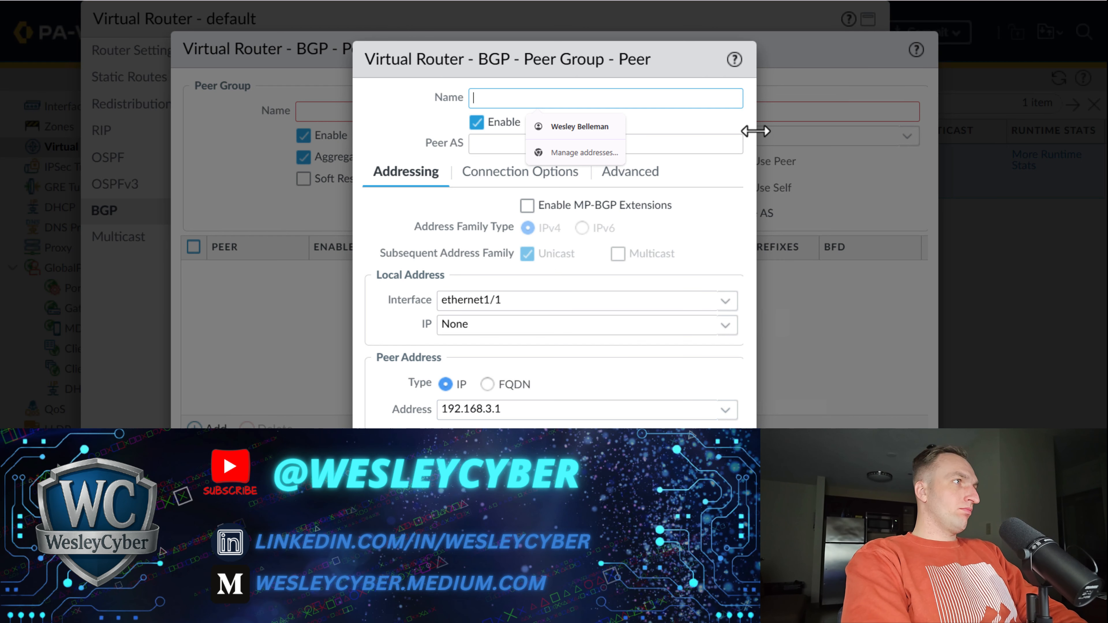
{"action": "type", "text": "Dat Peer"}
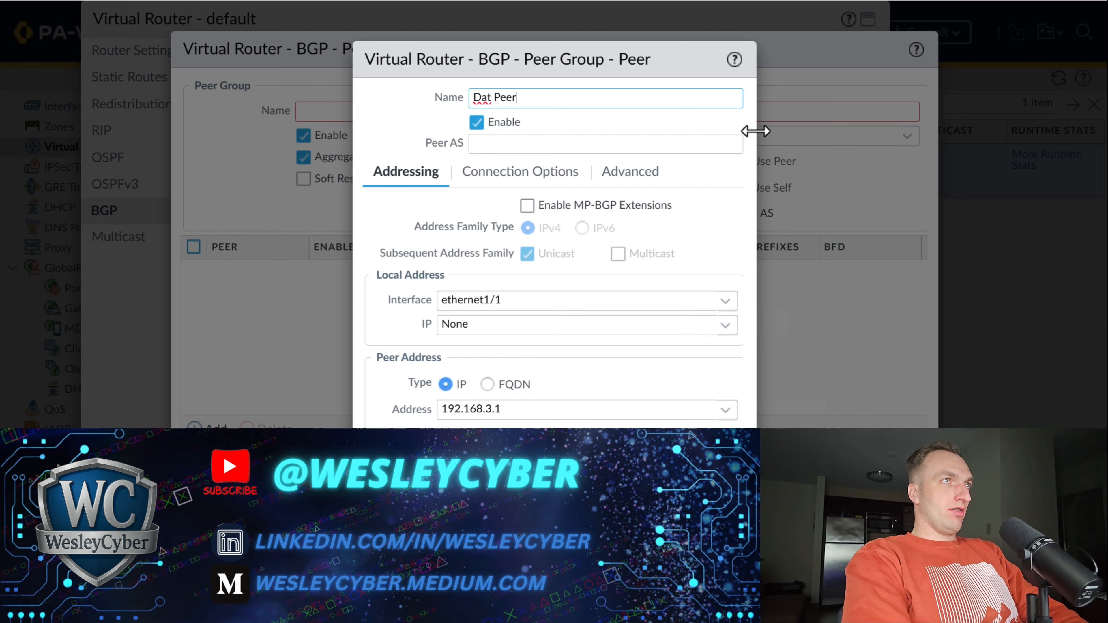
{"action": "left_click", "coordinate": [660, 456]}
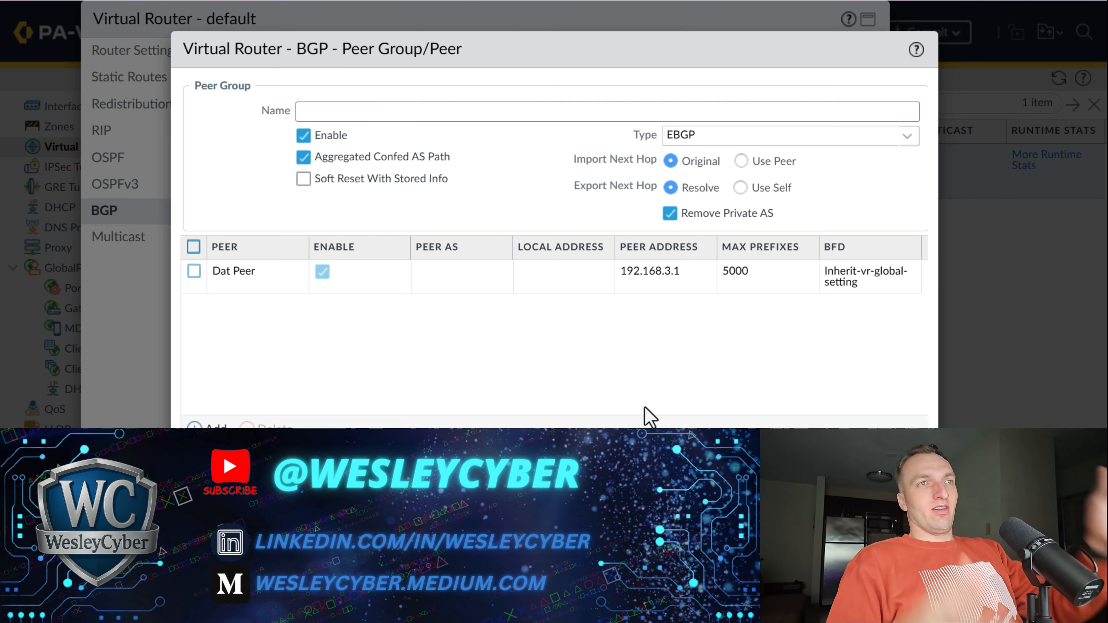
Step: Name the peer group Da Peer Group and save it, and review the BGP redistribution rules and peer groups
{"action": "left_click", "coordinate": [432, 118]}
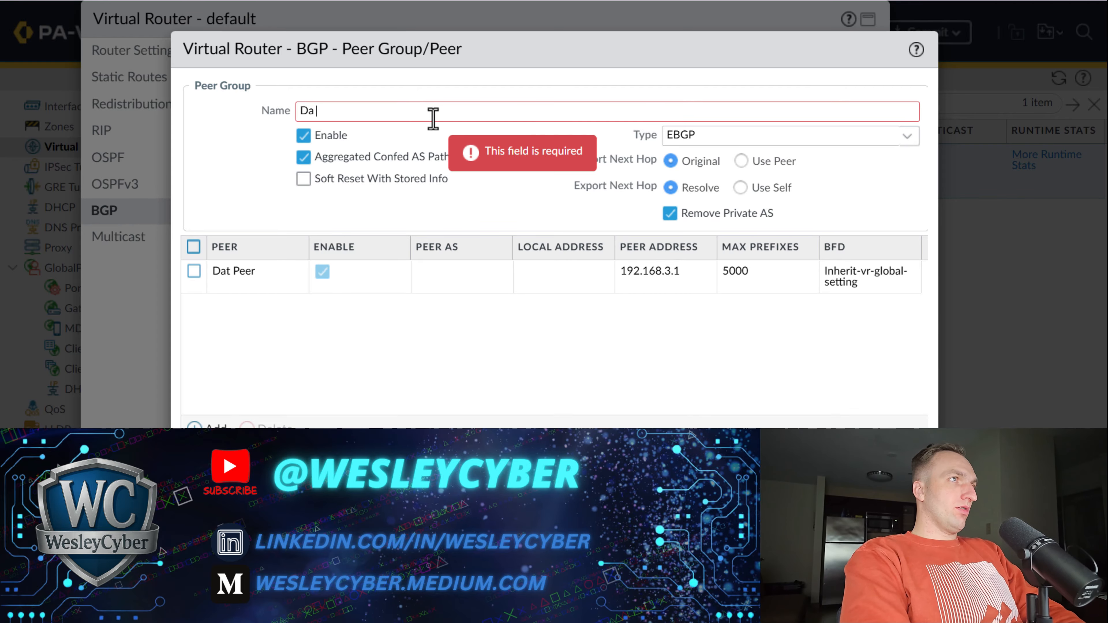
{"action": "left_click", "coordinate": [660, 456]}
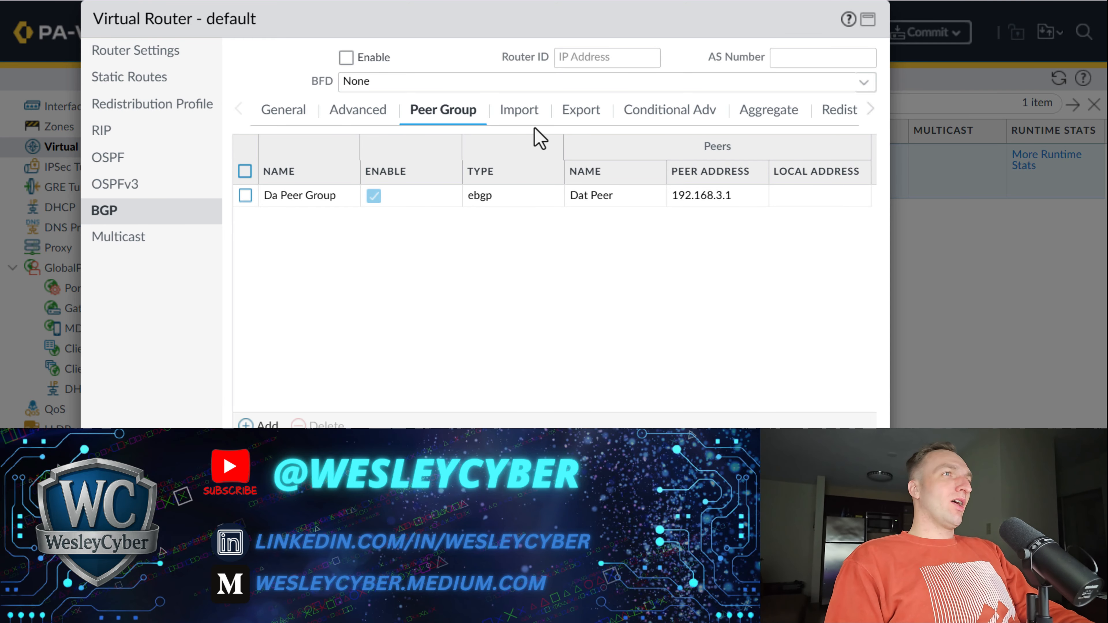
{"action": "left_click", "coordinate": [824, 123]}
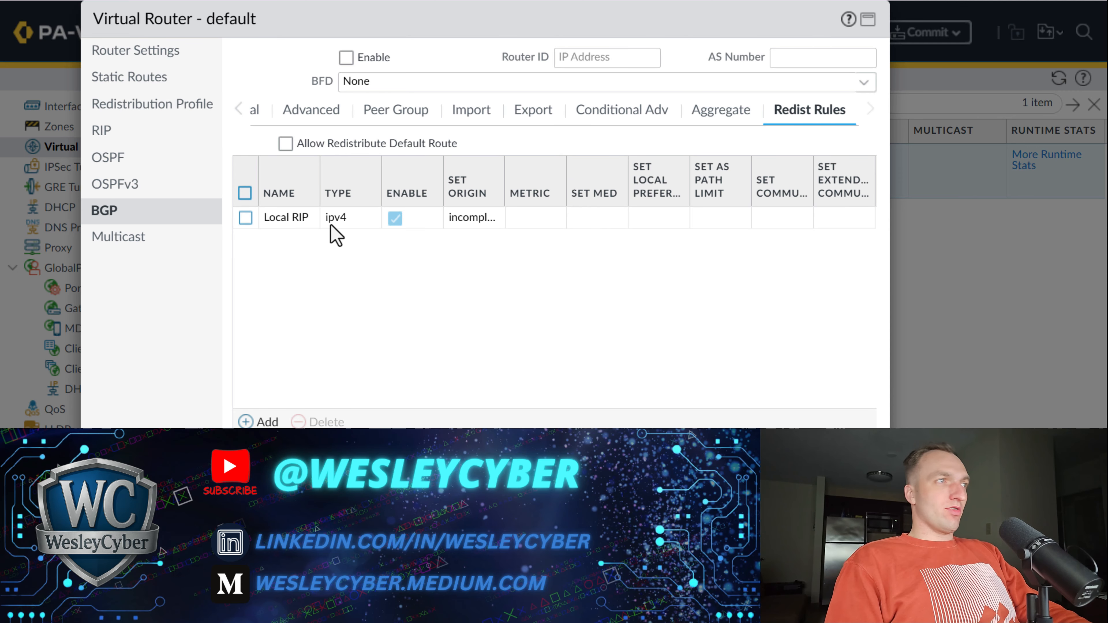
{"action": "left_click", "coordinate": [413, 117]}
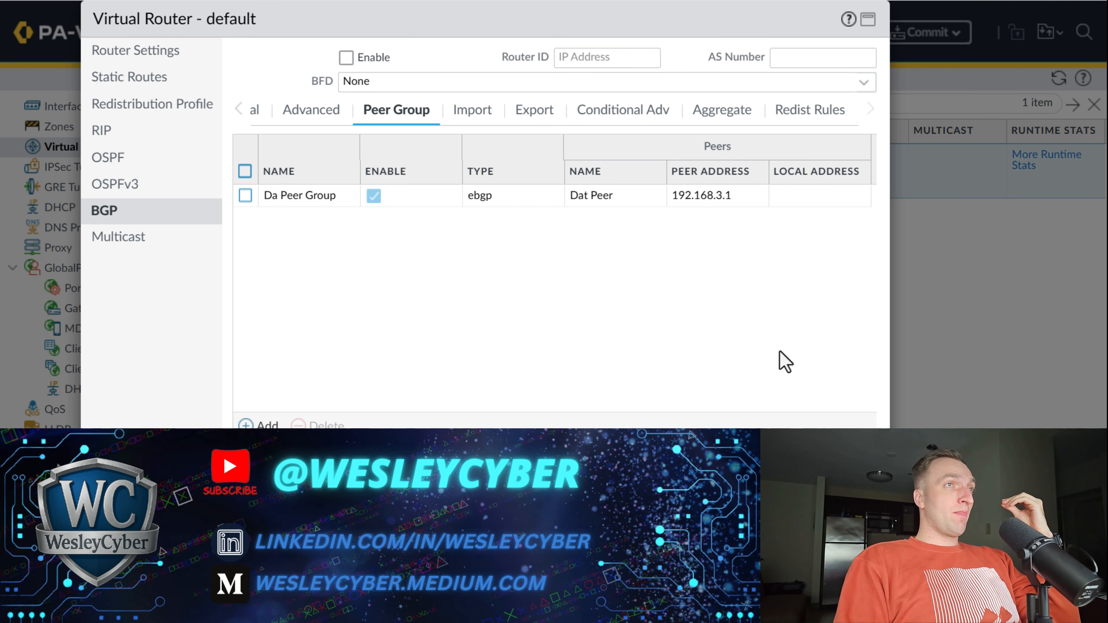
Step: Delete Da Peer Group from the BGP peer groups and save the default virtual router
{"action": "left_click", "coordinate": [197, 81]}
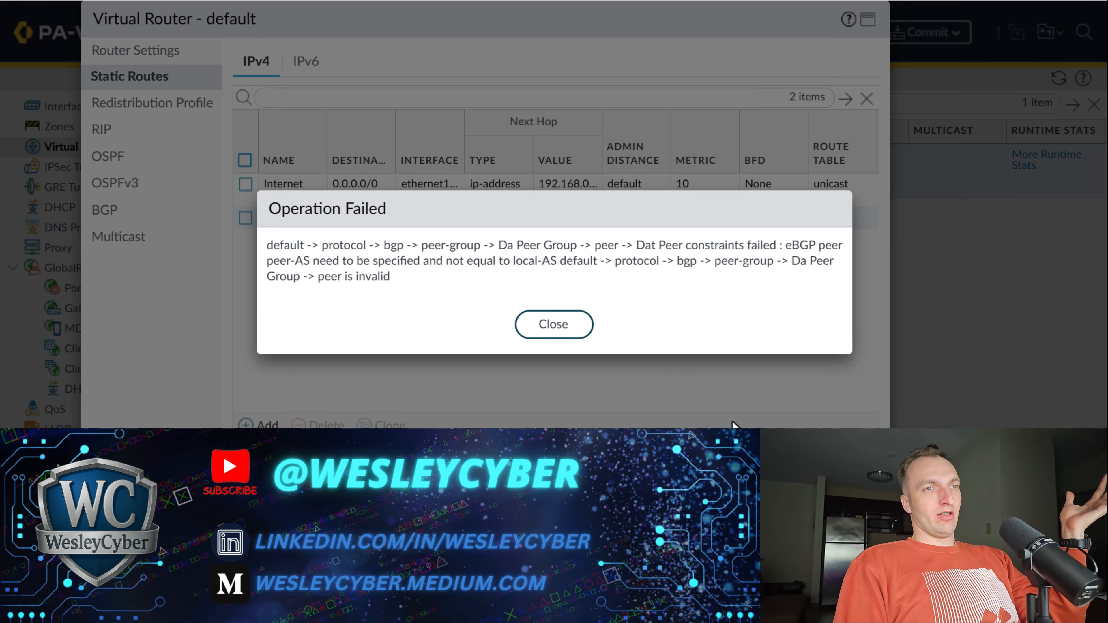
{"action": "left_click", "coordinate": [567, 326]}
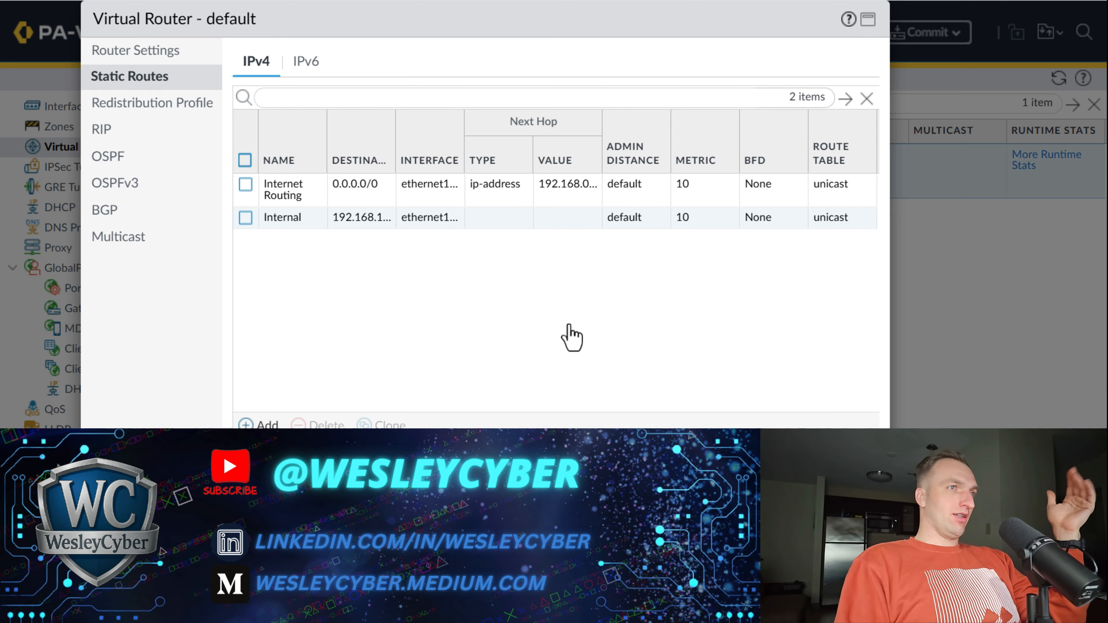
{"action": "left_click", "coordinate": [150, 212]}
{"action": "left_click", "coordinate": [246, 217]}
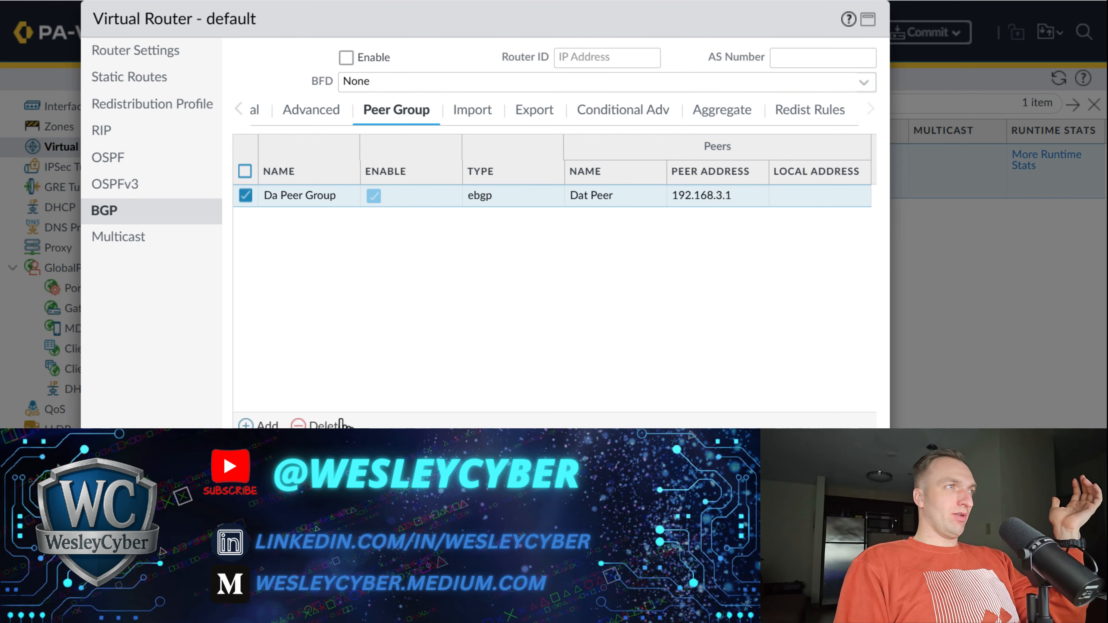
{"action": "left_click", "coordinate": [320, 425]}
{"action": "left_click", "coordinate": [778, 464]}
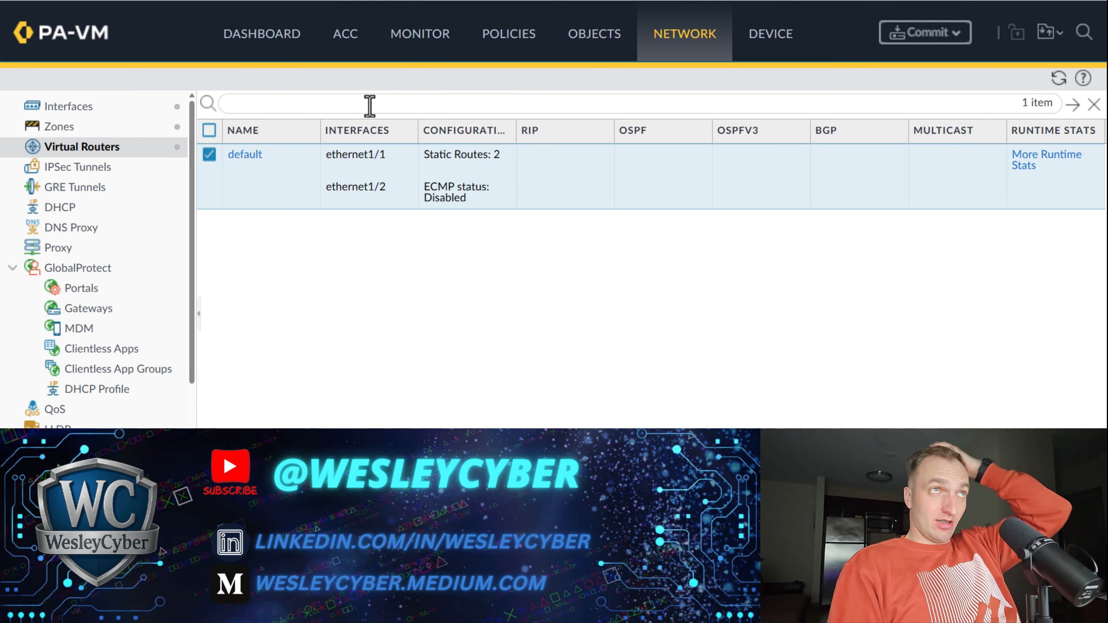
Step: Configure ethernet1/3 as a Layer3 interface in the Internet security zone, assigned to the default virtual router
{"action": "left_click", "coordinate": [62, 111]}
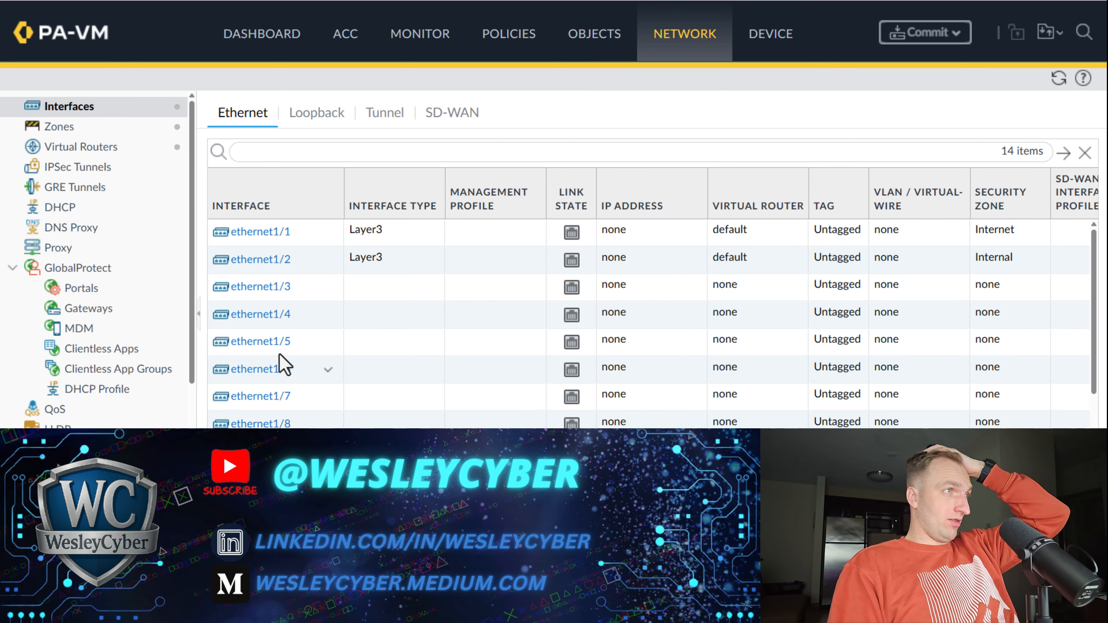
{"action": "left_click", "coordinate": [271, 288]}
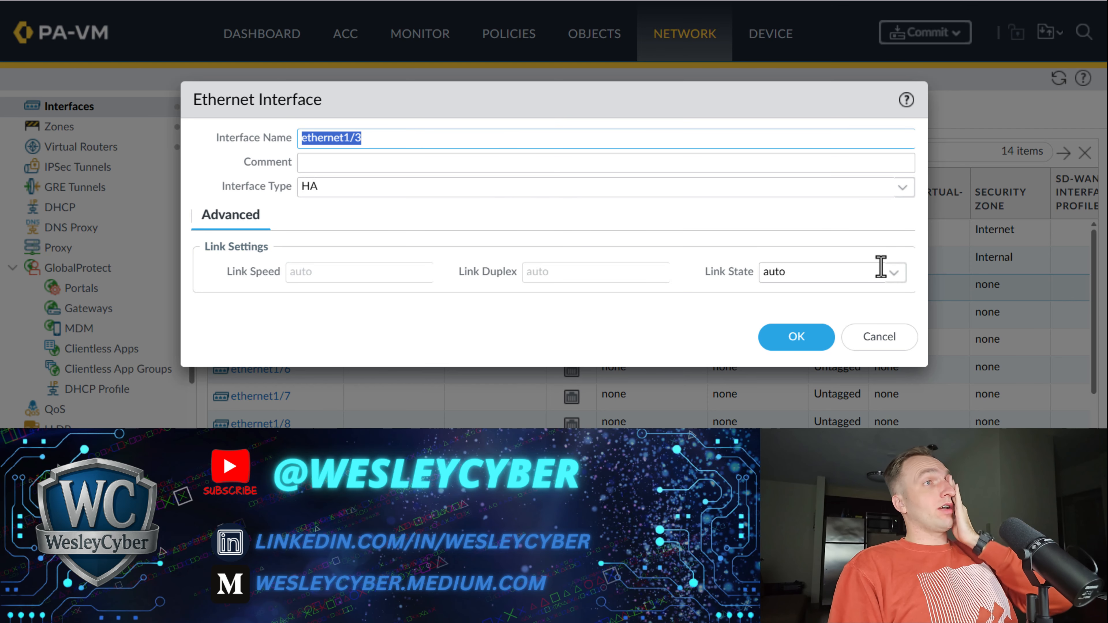
{"action": "left_click", "coordinate": [902, 187]}
{"action": "left_click", "coordinate": [358, 236]}
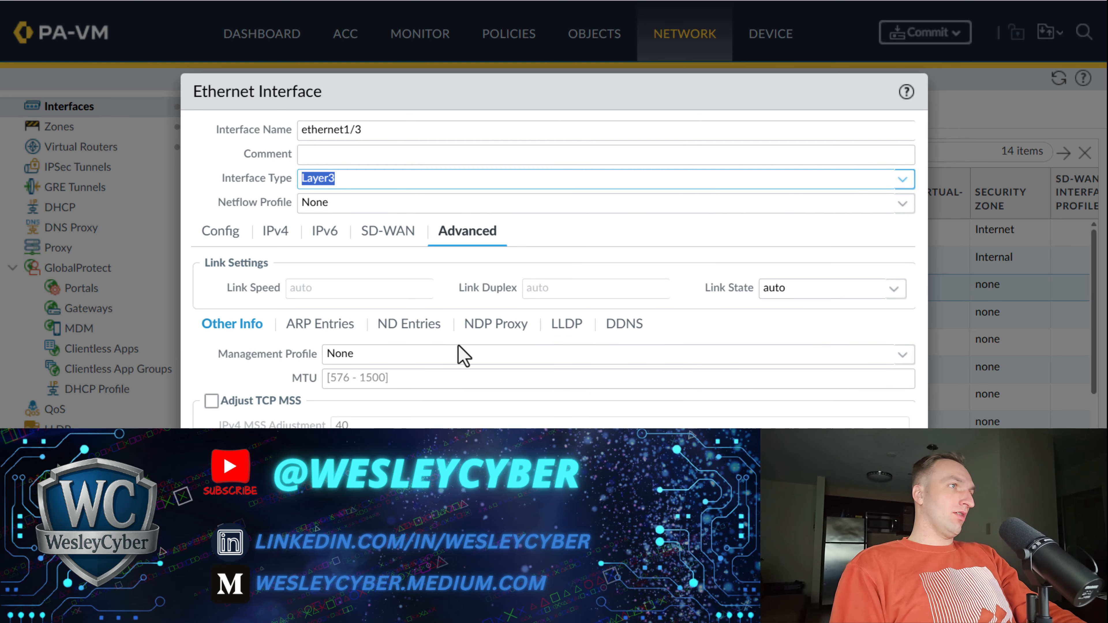
{"action": "left_click", "coordinate": [222, 231]}
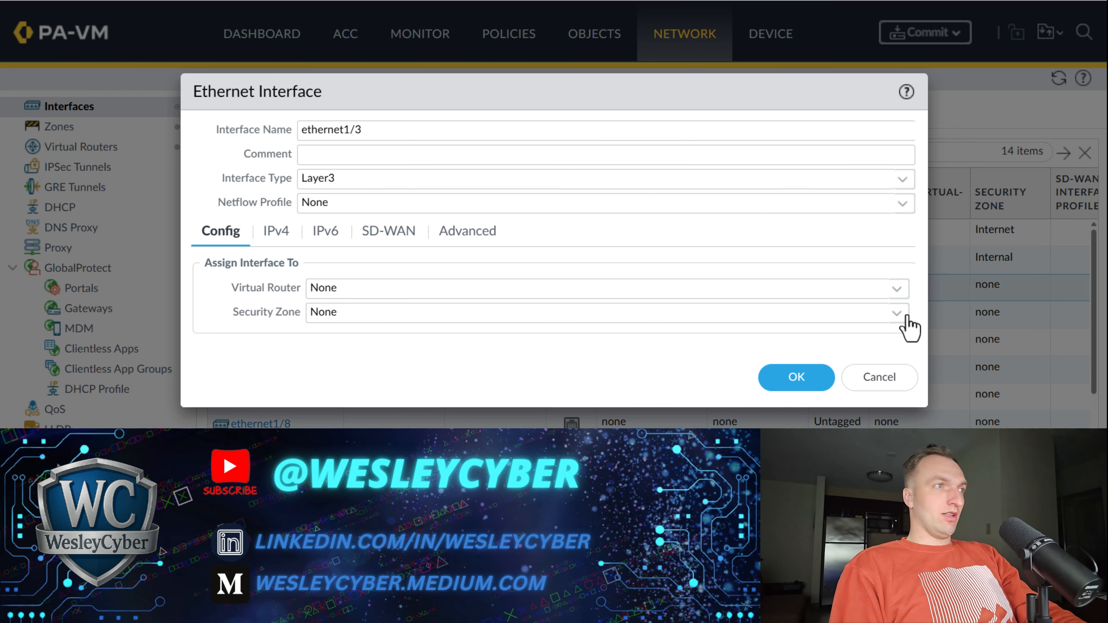
{"action": "left_click", "coordinate": [907, 318]}
{"action": "left_click", "coordinate": [430, 384]}
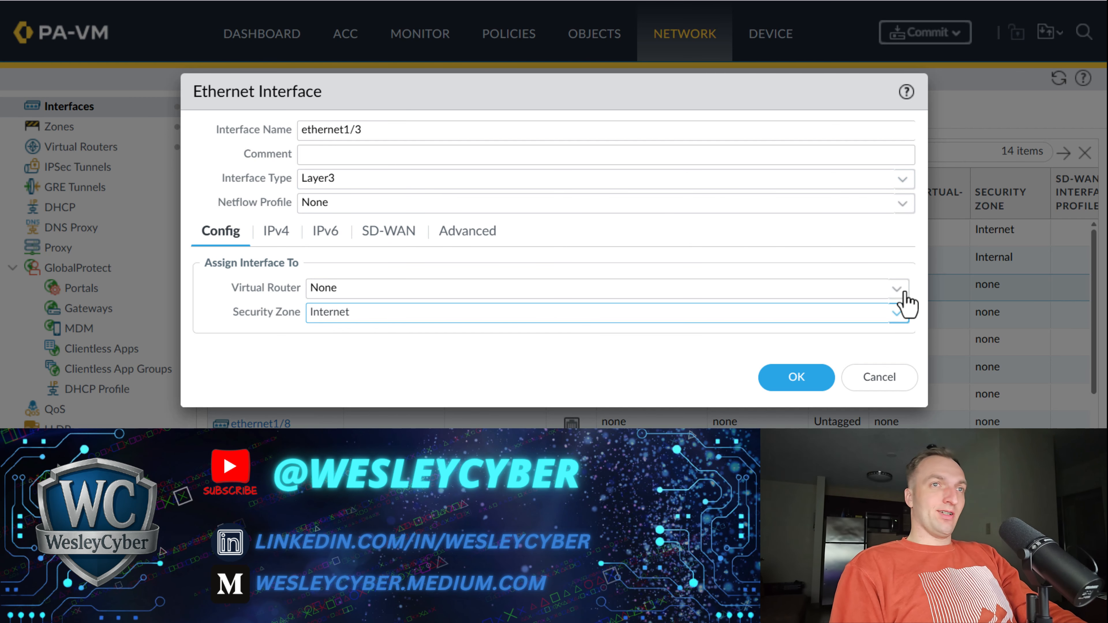
{"action": "left_click", "coordinate": [904, 294]}
{"action": "left_click", "coordinate": [384, 337]}
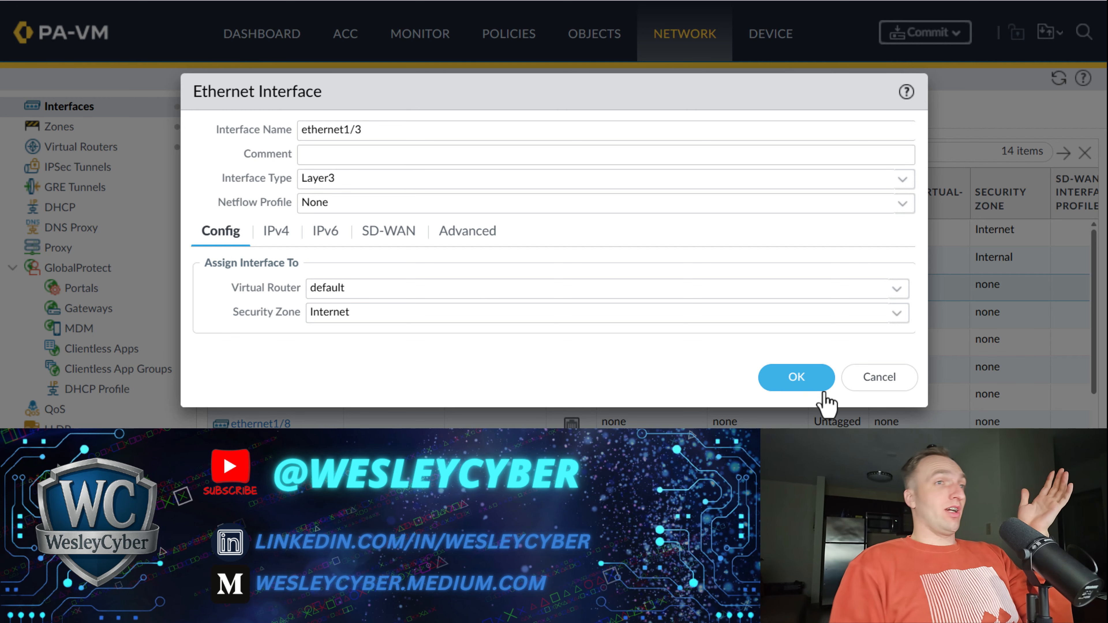
{"action": "left_click", "coordinate": [814, 384]}
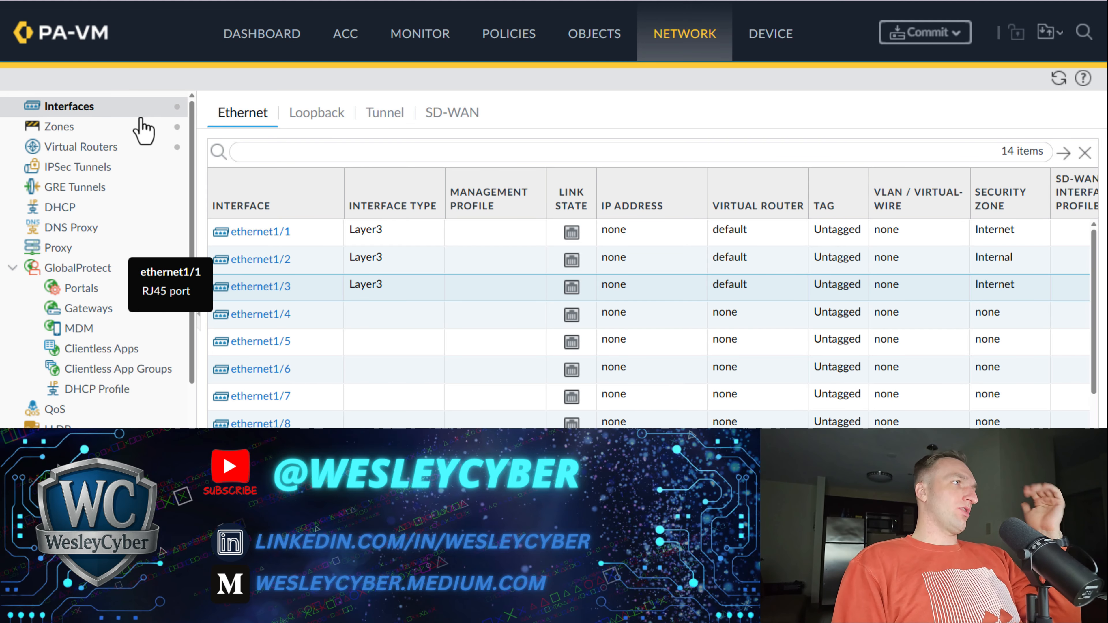
{"action": "left_click", "coordinate": [139, 151]}
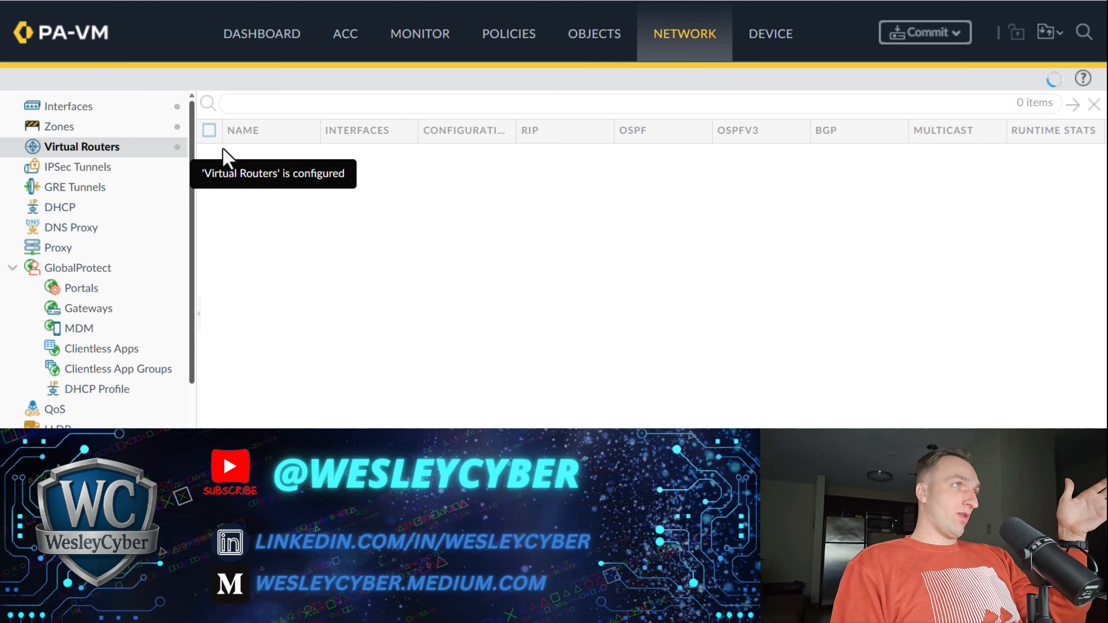
{"action": "left_click", "coordinate": [245, 158]}
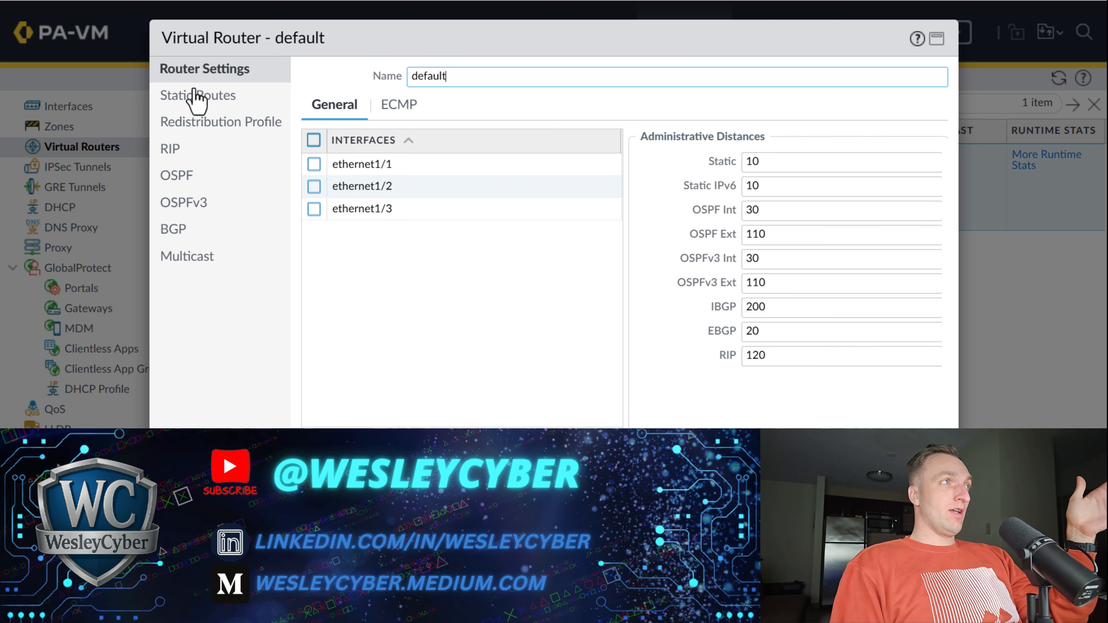
{"action": "left_click", "coordinate": [196, 97]}
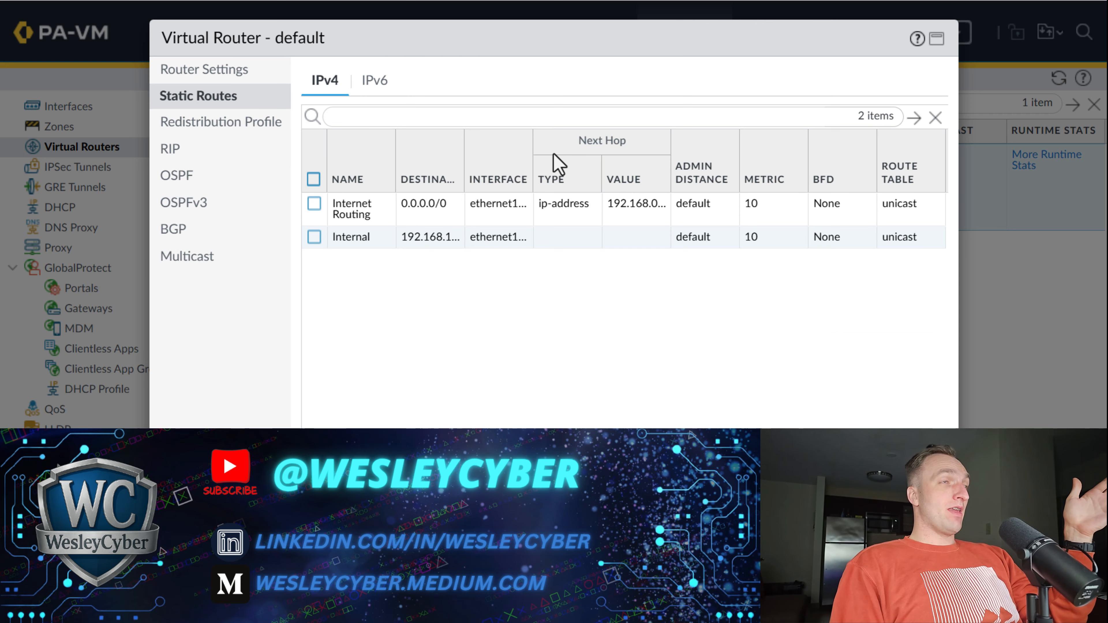
{"action": "left_click", "coordinate": [342, 215]}
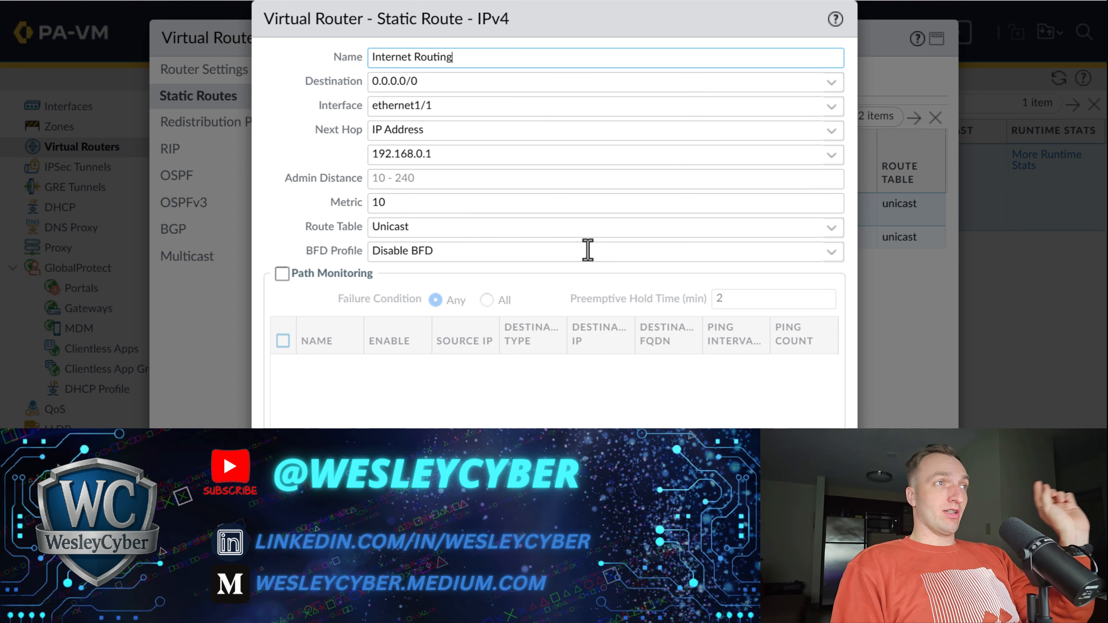
{"action": "left_click", "coordinate": [526, 205]}
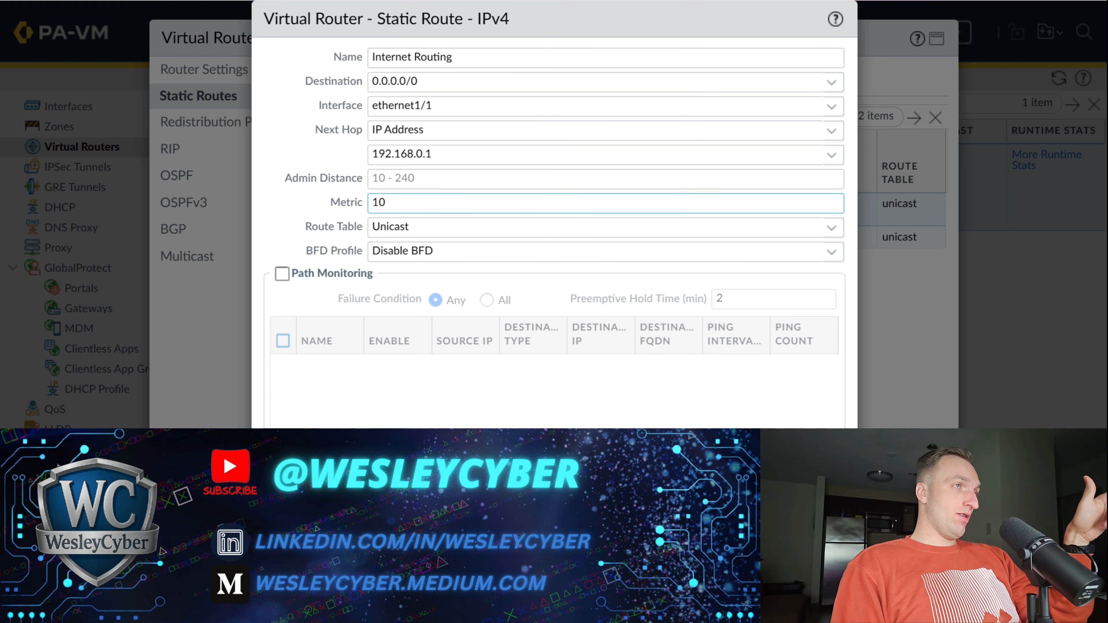
{"action": "left_click", "coordinate": [282, 273]}
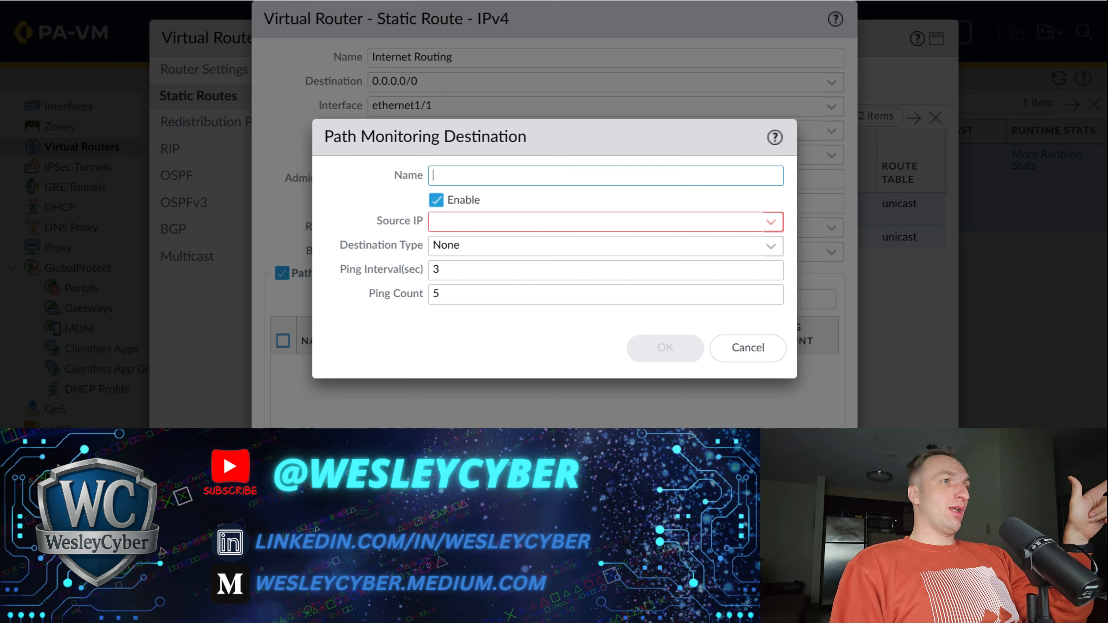
{"action": "left_click", "coordinate": [772, 222]}
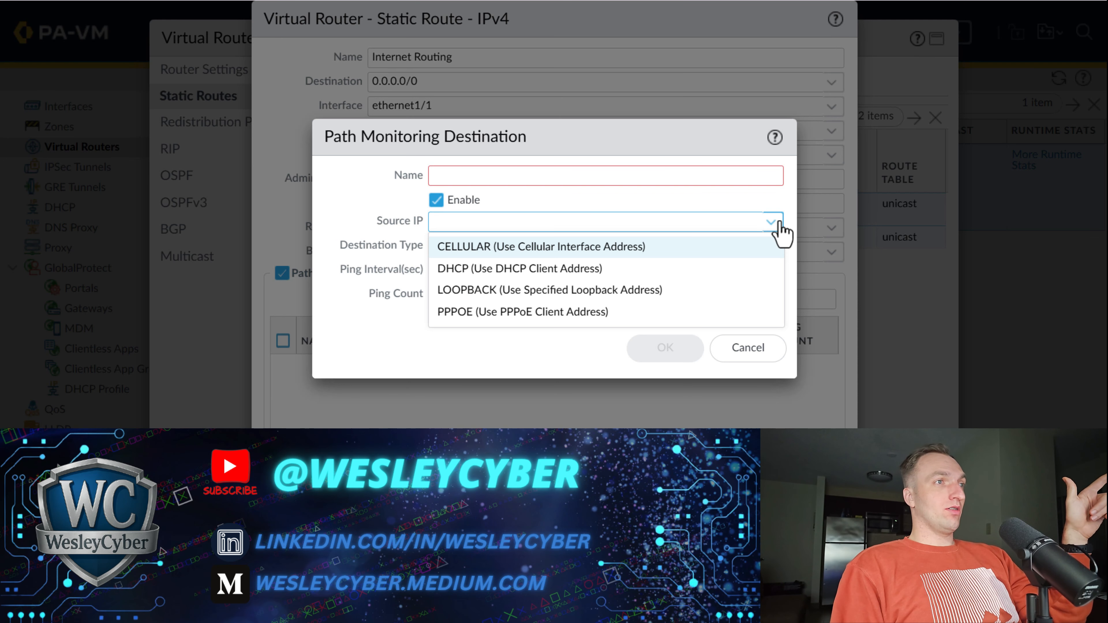
{"action": "left_click", "coordinate": [738, 347]}
{"action": "left_click", "coordinate": [808, 466]}
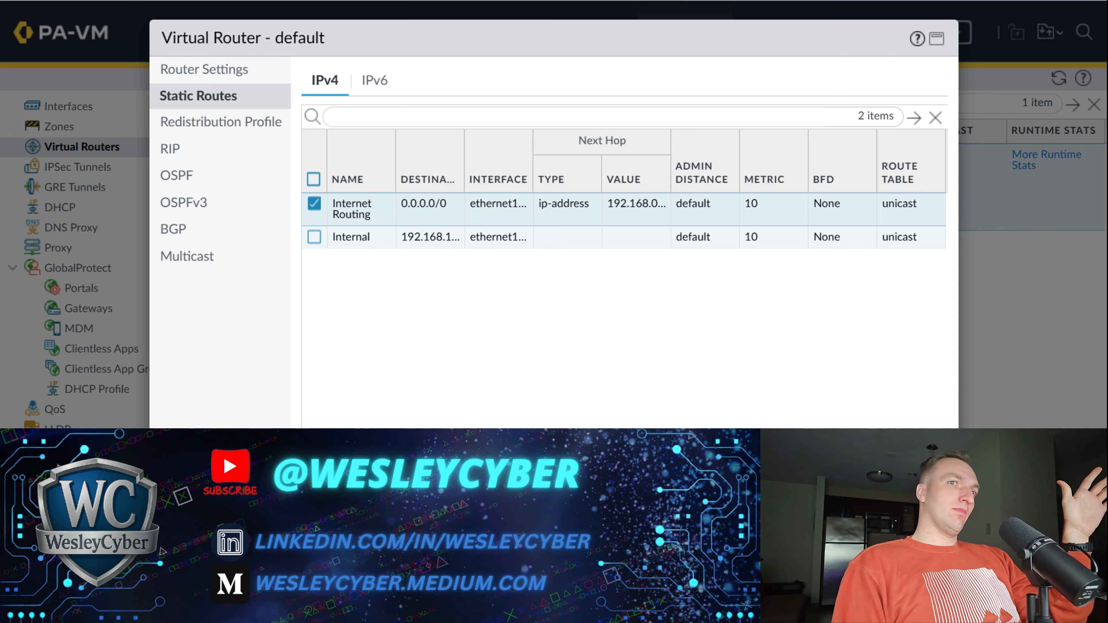
{"action": "key", "text": "Escape"}
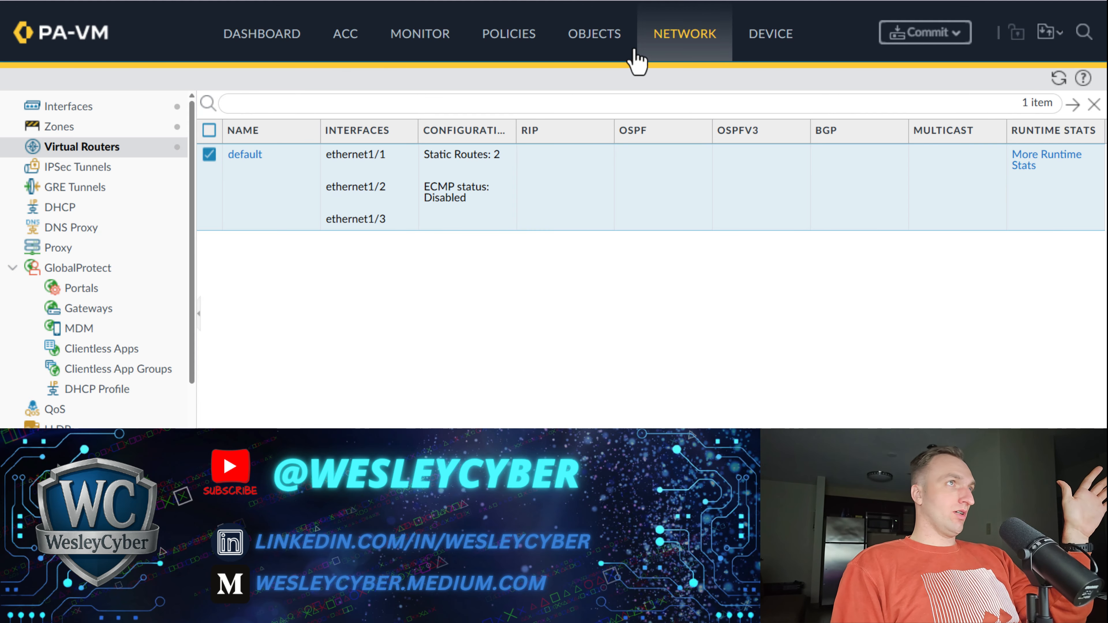
Step: Add the static IPv4 address 192.168.0.254 to interface ethernet1/1 and save the interface
{"action": "left_click", "coordinate": [93, 113]}
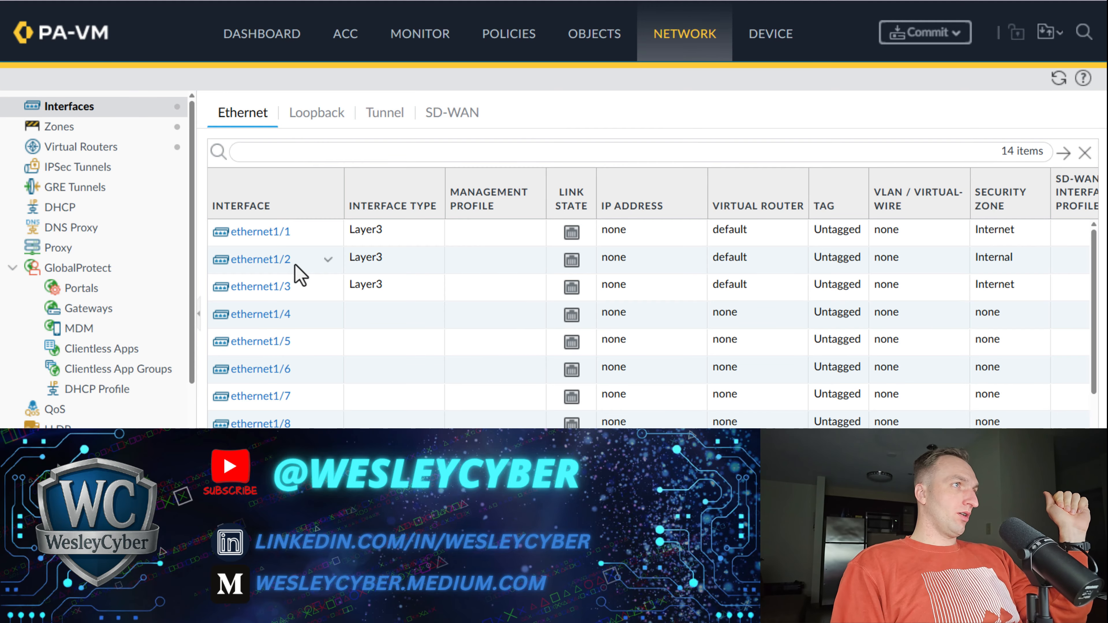
{"action": "left_click", "coordinate": [267, 233]}
{"action": "left_click", "coordinate": [274, 240]}
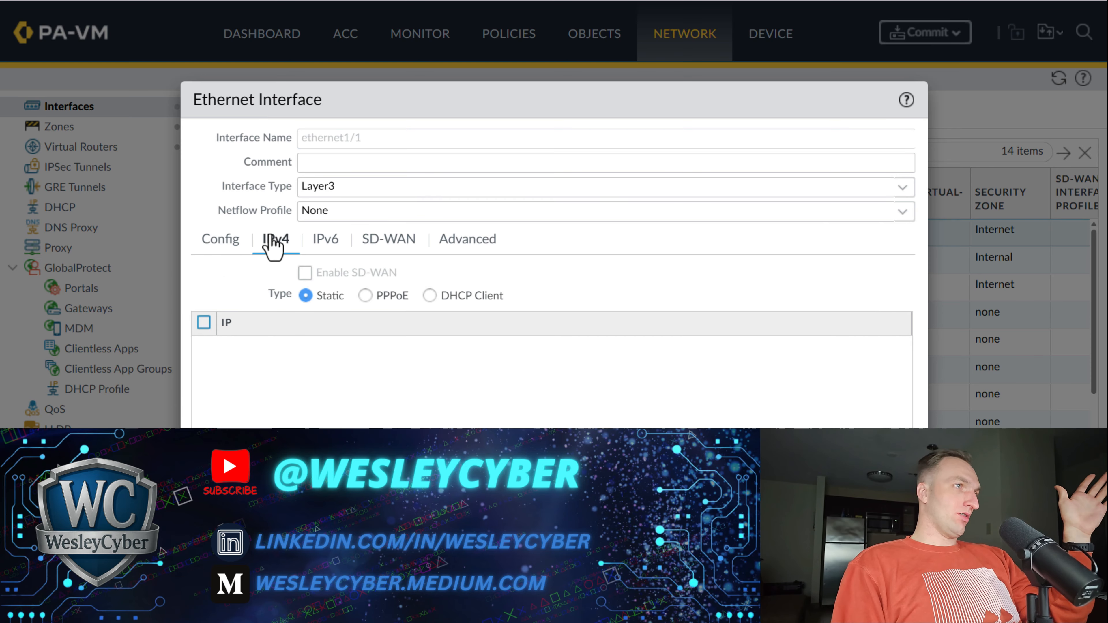
{"action": "left_click", "coordinate": [217, 438]}
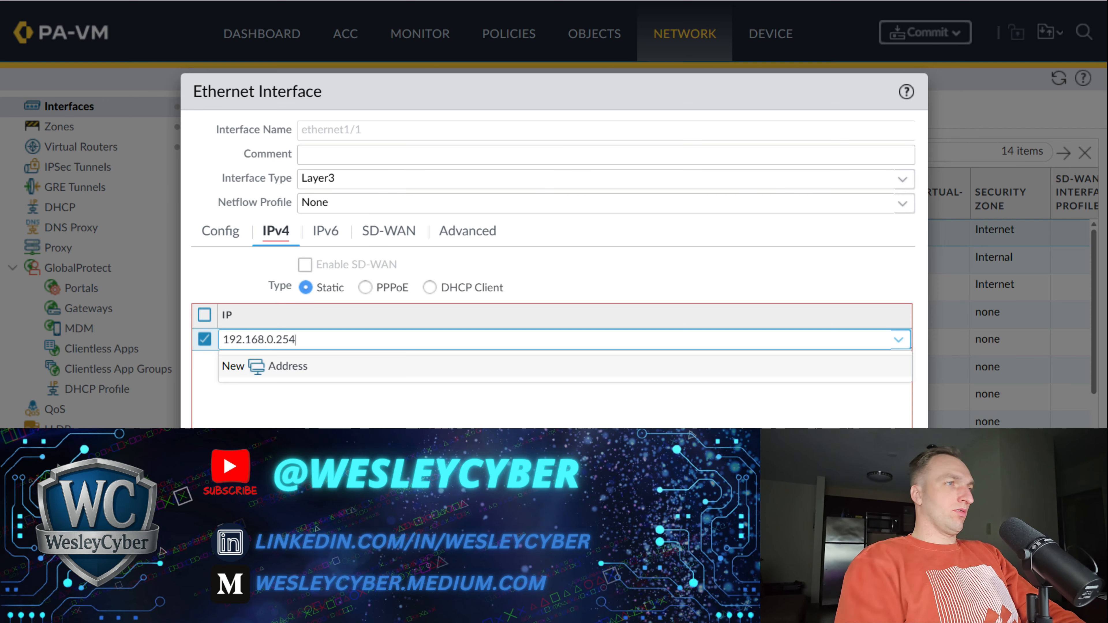
{"action": "left_click", "coordinate": [356, 378]}
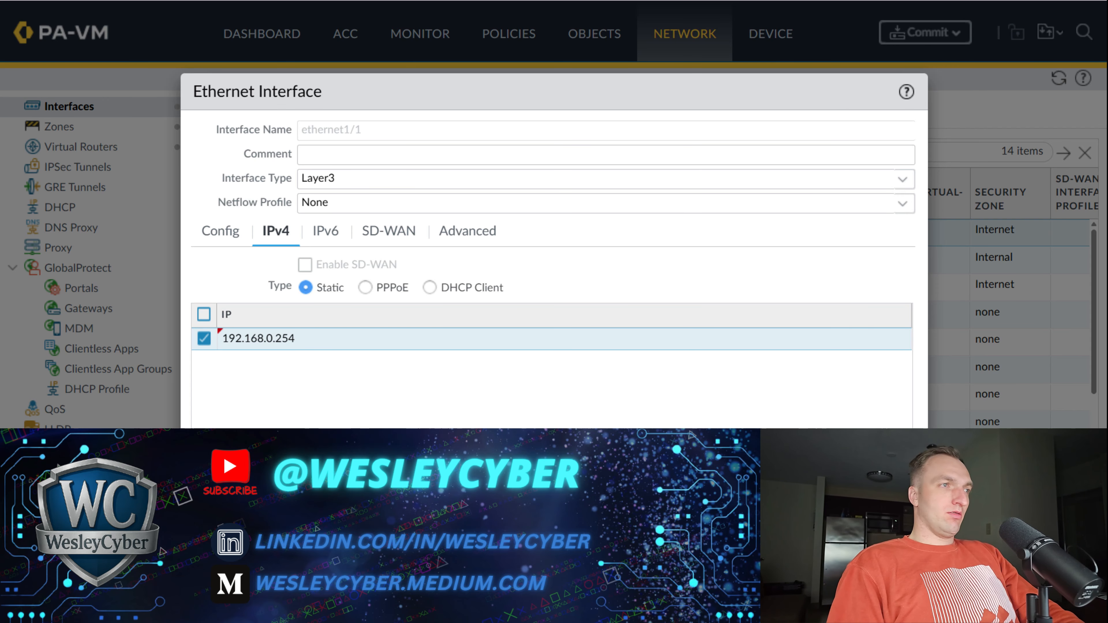
{"action": "left_click", "coordinate": [807, 559]}
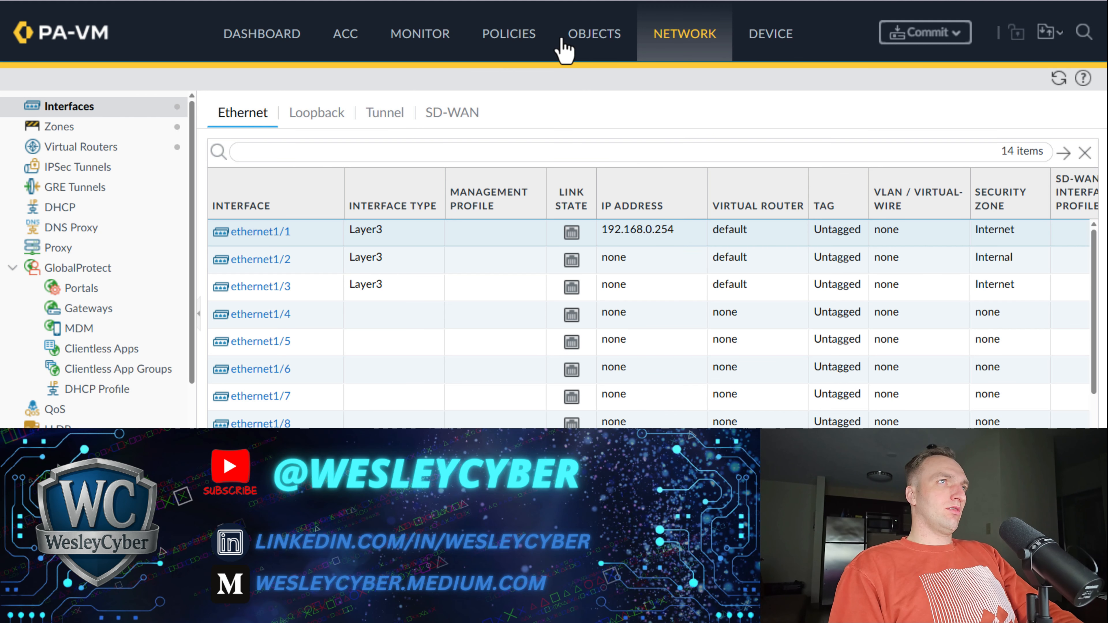
Step: Enable path monitoring on the default router's Internet Routing static route, with a new monitoring destination using source IP 192.168.0.254
{"action": "left_click", "coordinate": [135, 154]}
{"action": "left_click", "coordinate": [258, 154]}
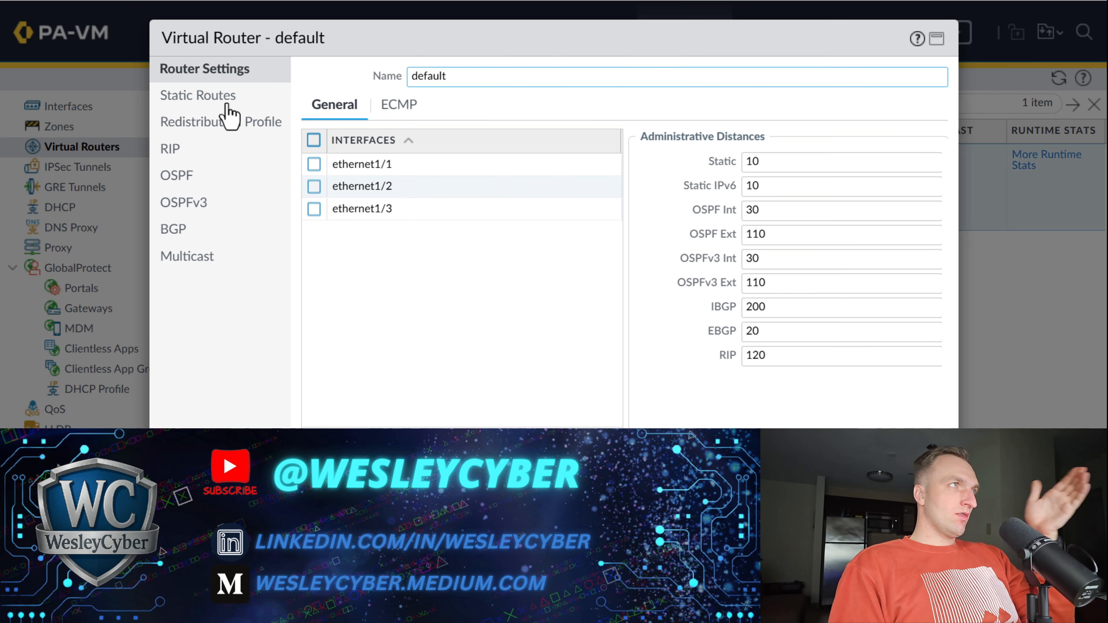
{"action": "left_click", "coordinate": [198, 96]}
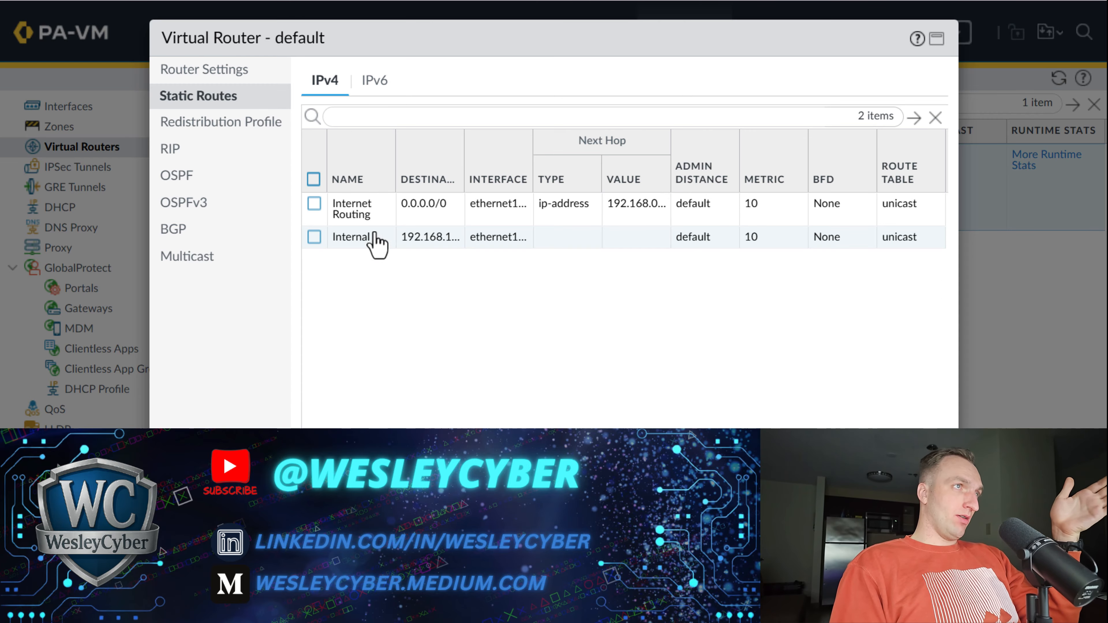
{"action": "left_click", "coordinate": [370, 215]}
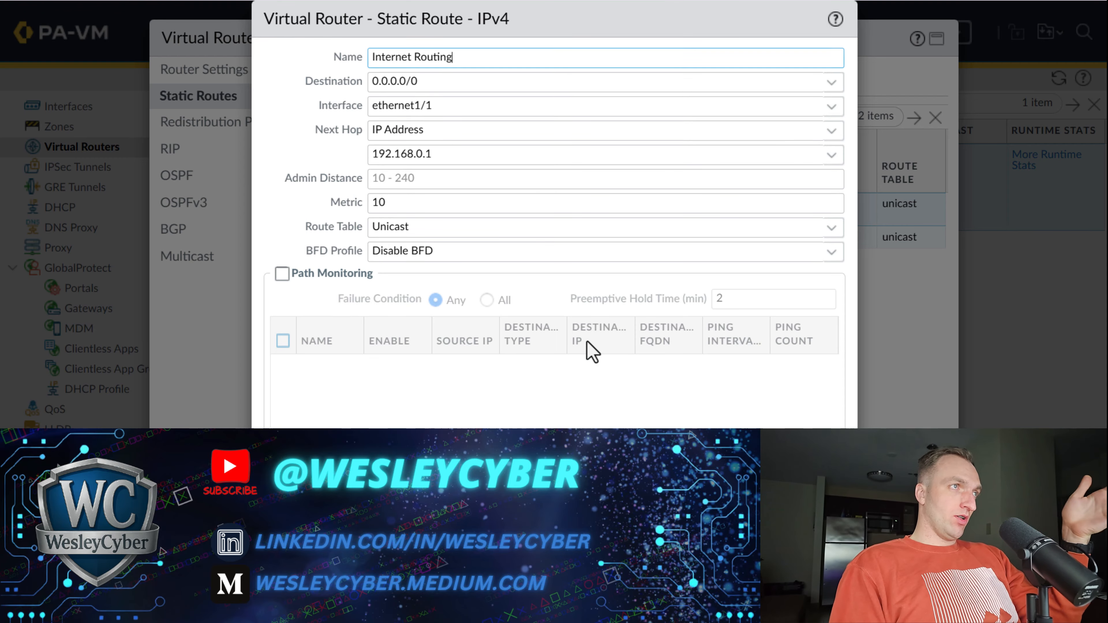
{"action": "left_click", "coordinate": [282, 274]}
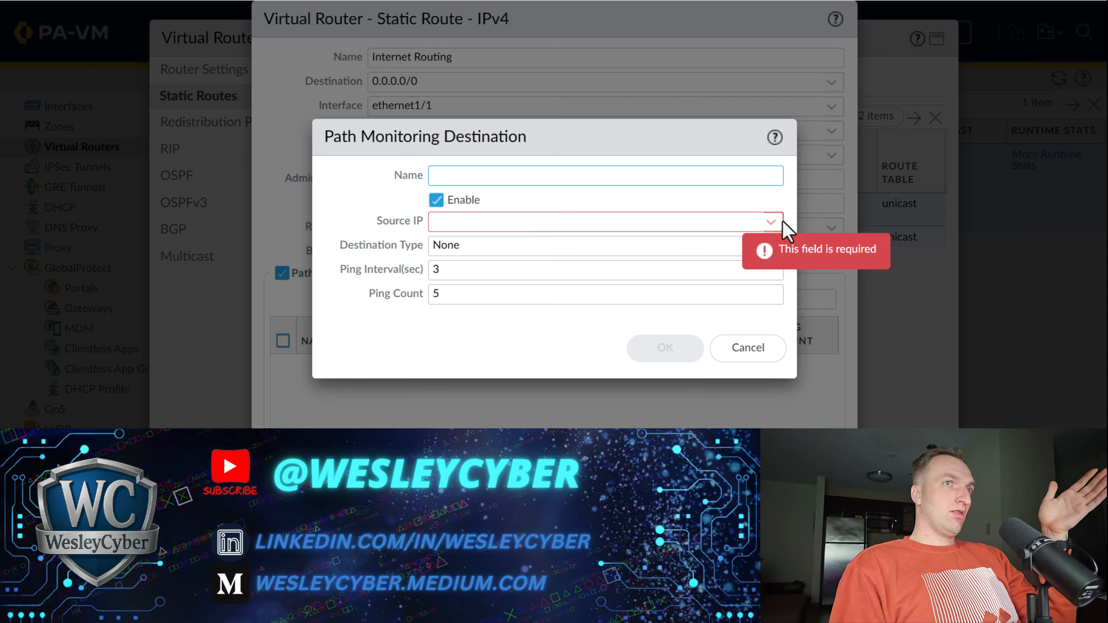
{"action": "left_click", "coordinate": [770, 222]}
{"action": "left_click", "coordinate": [517, 246]}
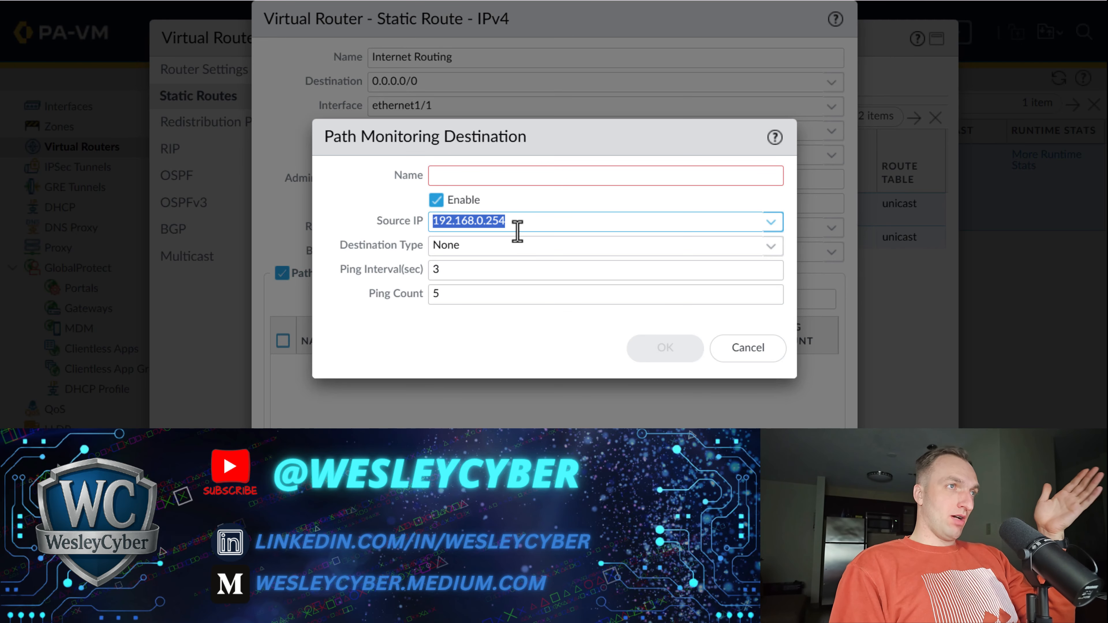
Step: Name the monitoring destination GoogleDNS, target IP address 8.8.8.8, save it, and set the path monitoring failure condition to All
{"action": "left_click", "coordinate": [518, 177]}
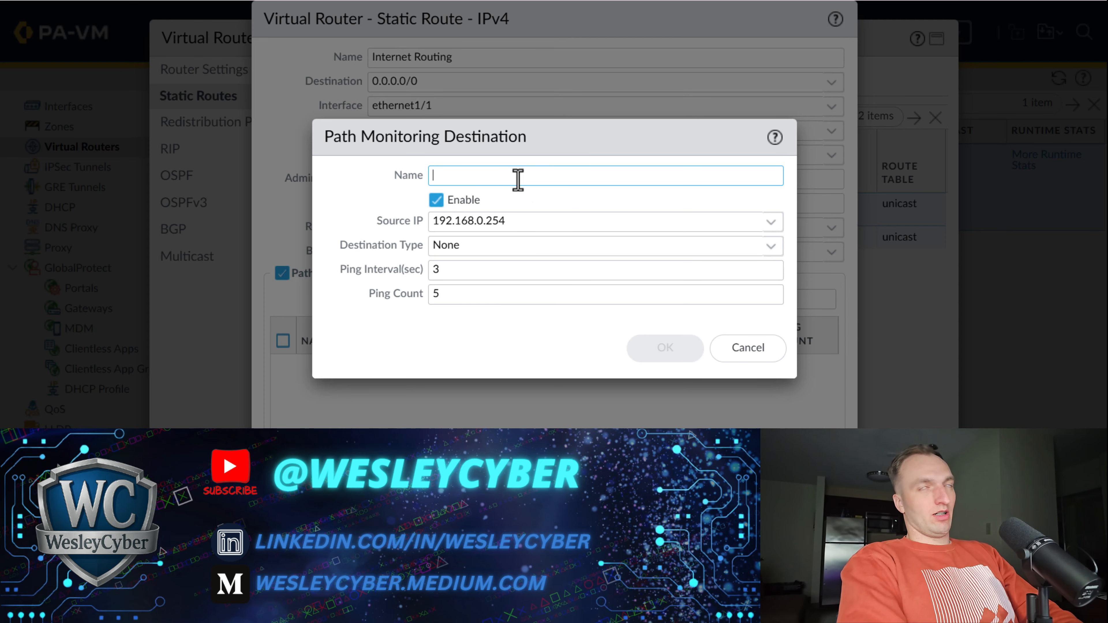
{"action": "type", "text": "GoogleDNS"}
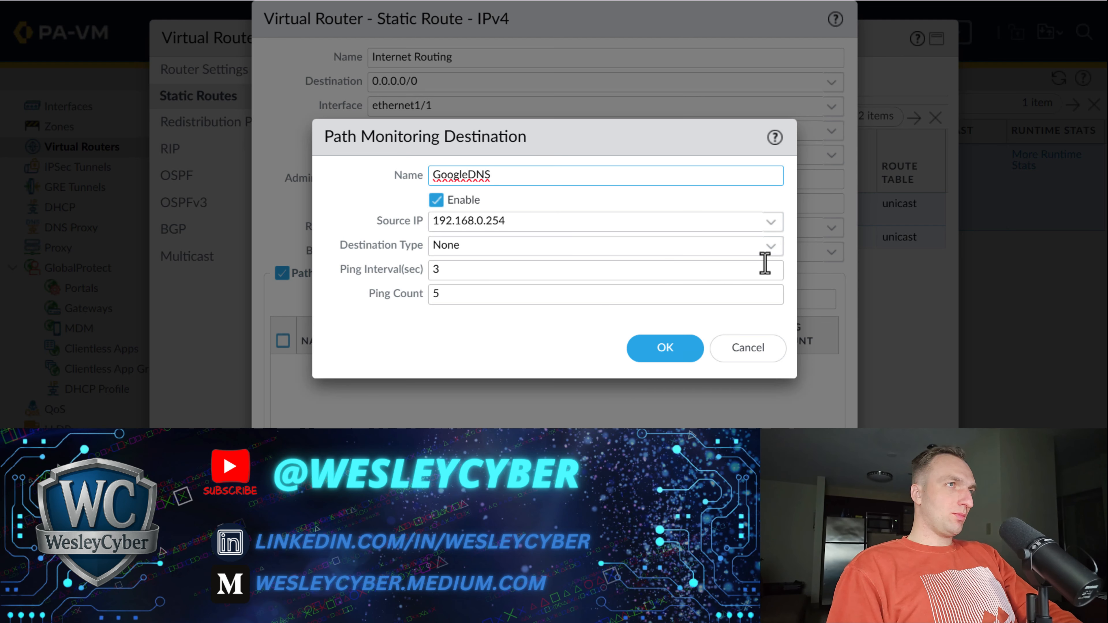
{"action": "left_click", "coordinate": [771, 252]}
{"action": "left_click", "coordinate": [492, 296]}
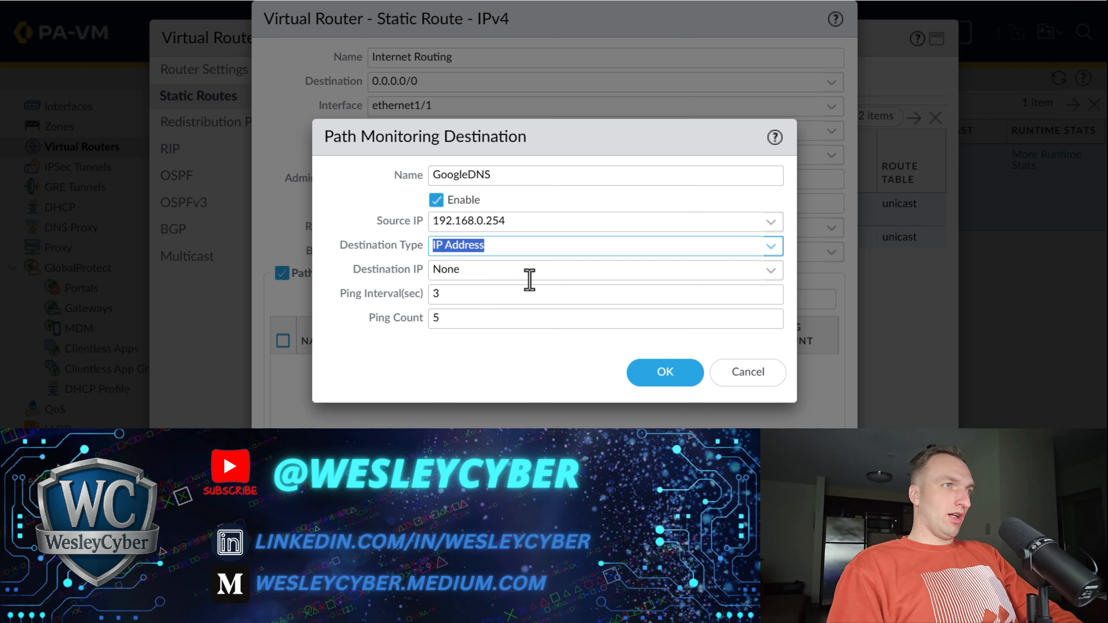
{"action": "left_click", "coordinate": [527, 279]}
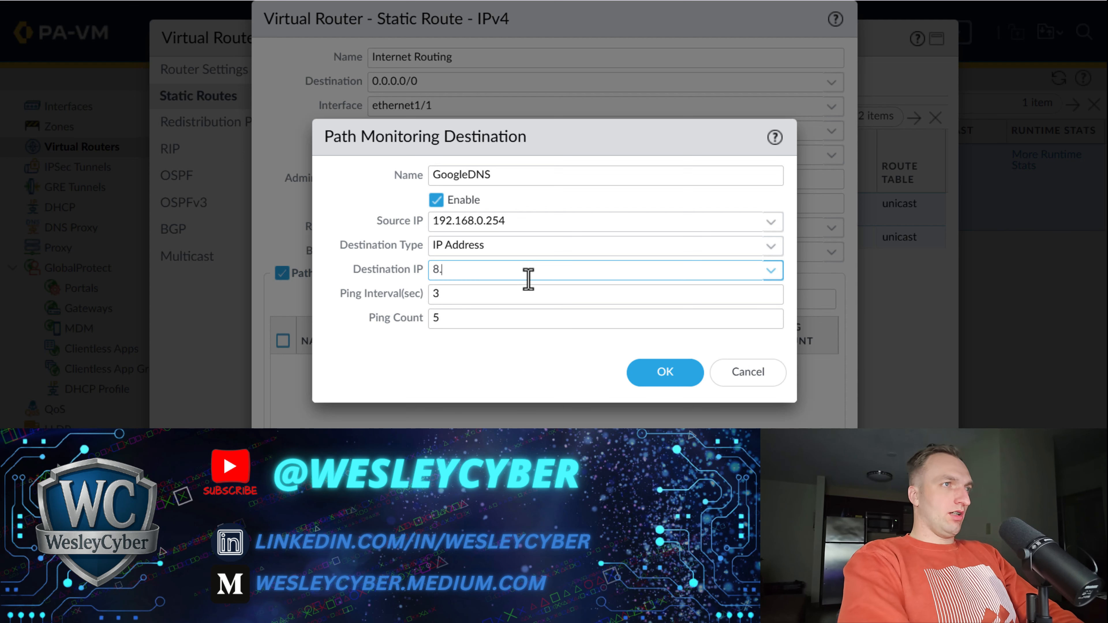
{"action": "key", "text": "Tab"}
{"action": "key", "text": "Tab"}
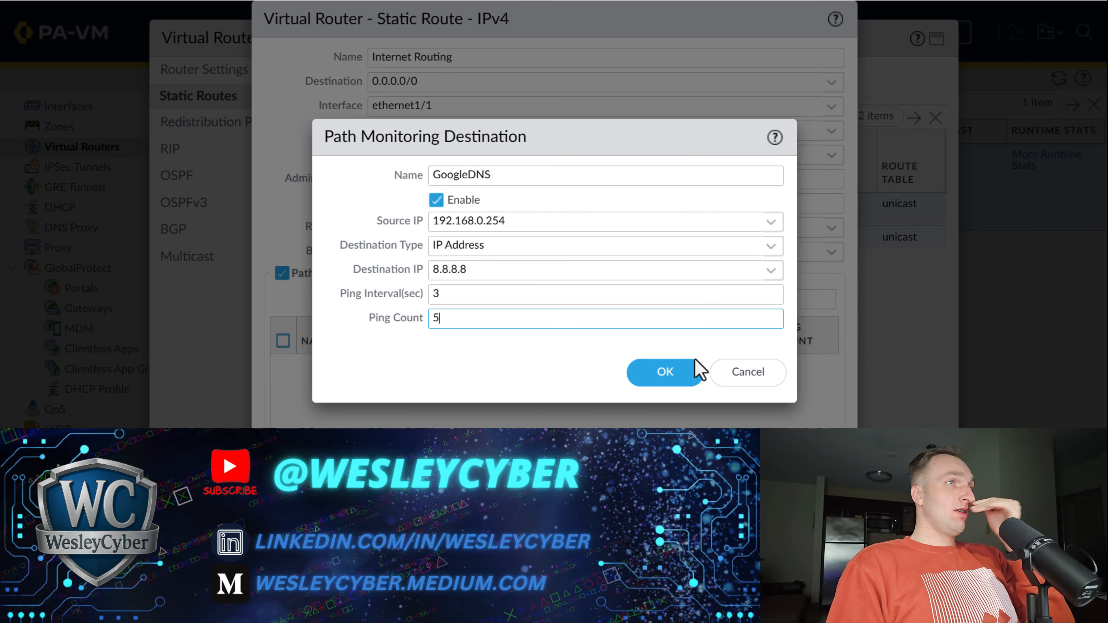
{"action": "left_click", "coordinate": [664, 373]}
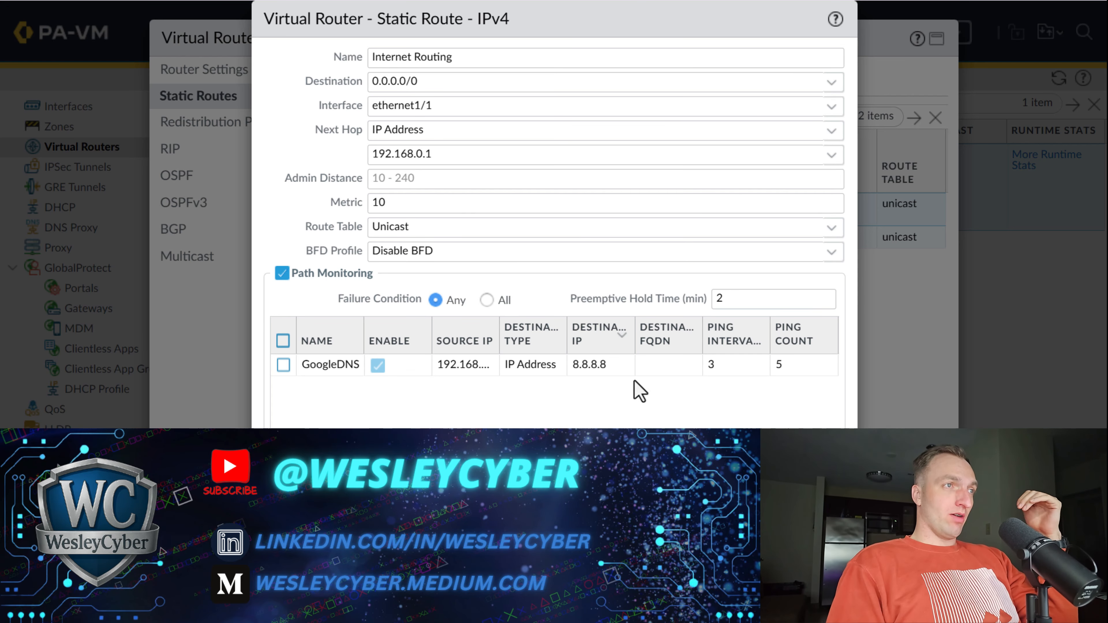
{"action": "left_click", "coordinate": [486, 300]}
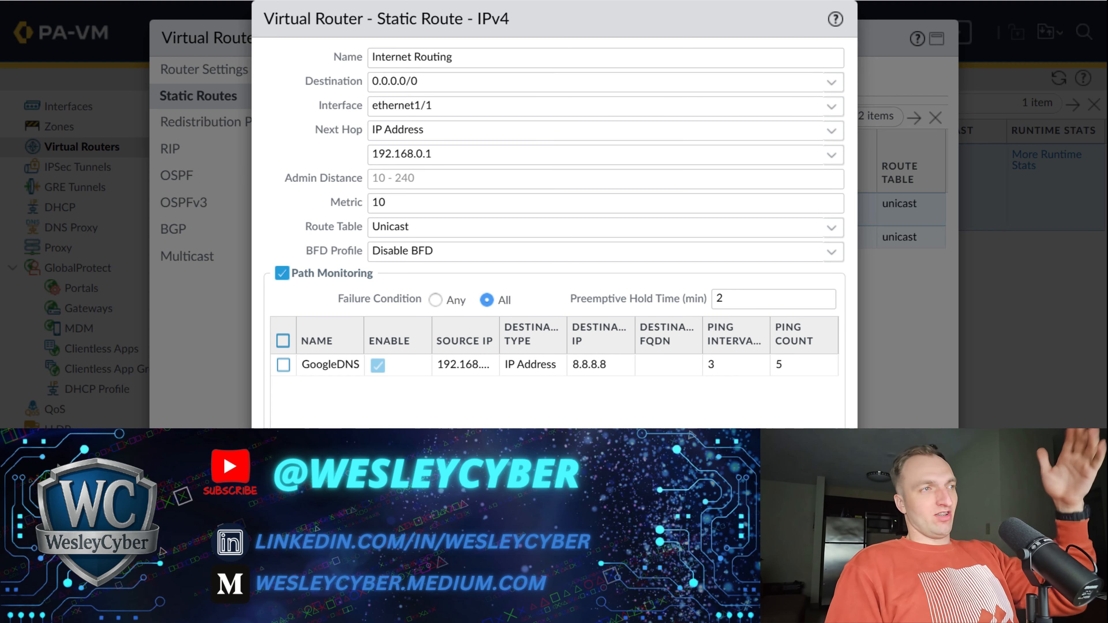
Step: Add a path monitoring destination named CloudFlare with destination type IP Address and destination IP 1.1.1.1
{"action": "left_click", "coordinate": [651, 175]}
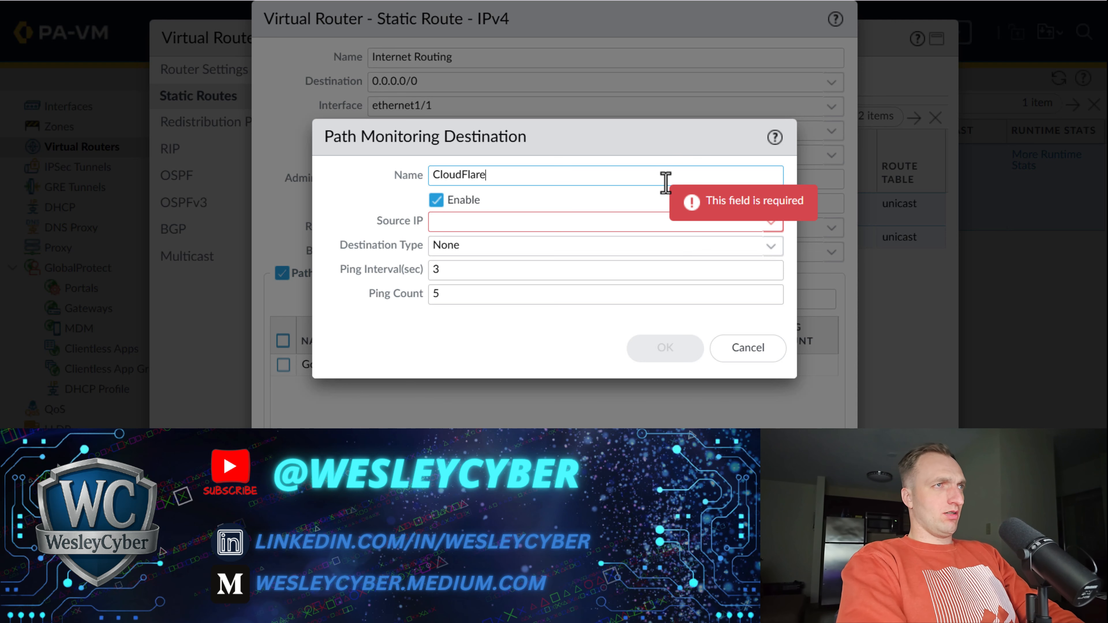
{"action": "key", "text": "Tab"}
{"action": "type", "text": "1"}
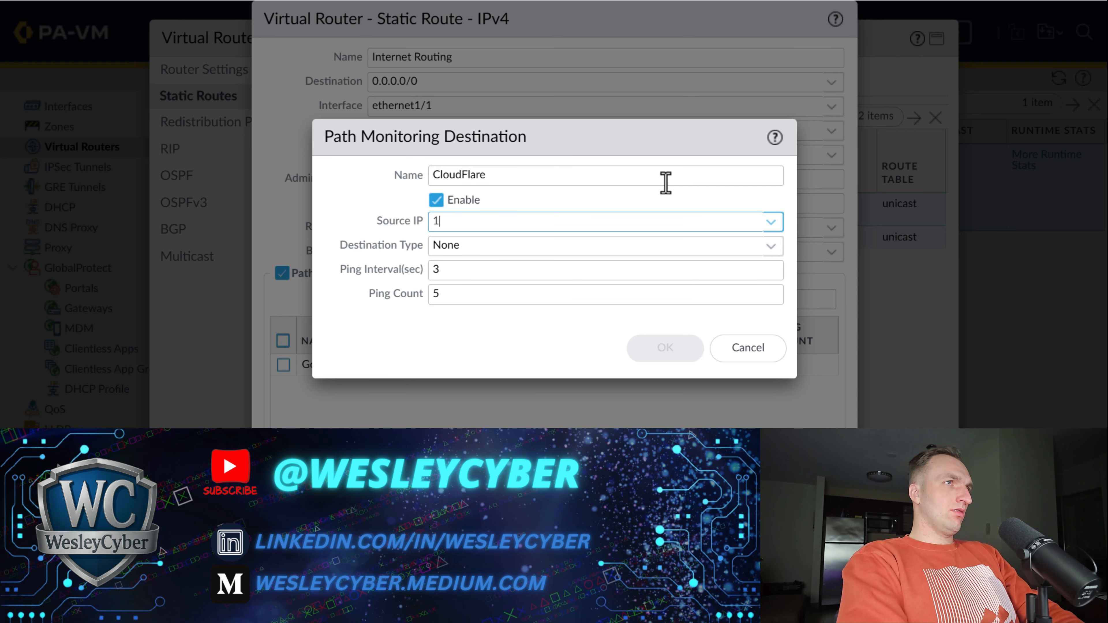
{"action": "type", "text": ".1.1.1"}
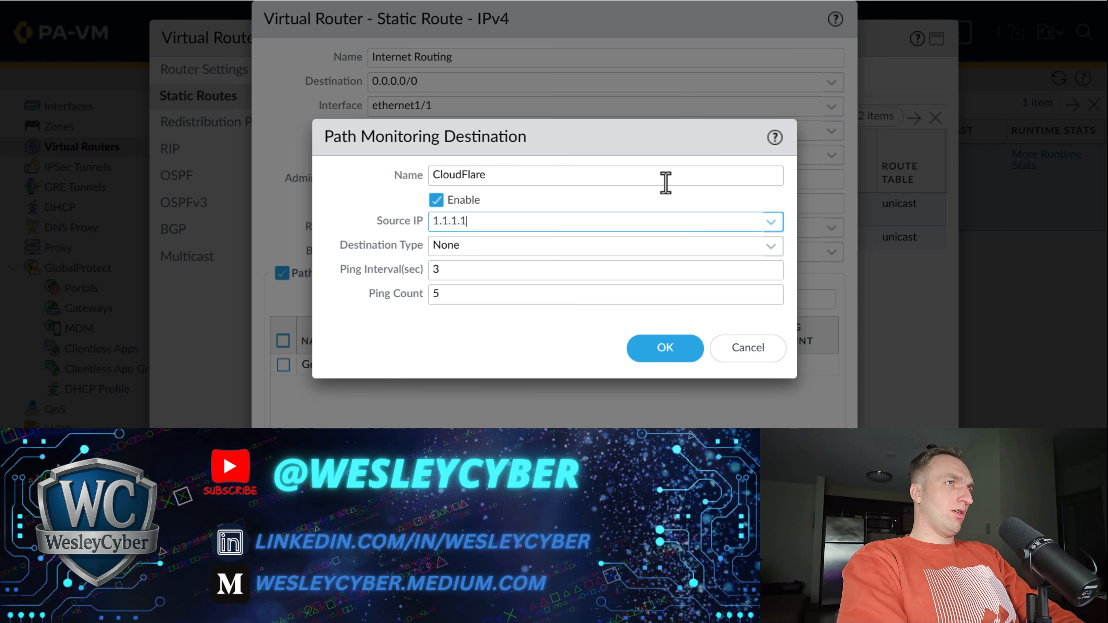
{"action": "left_click", "coordinate": [769, 253]}
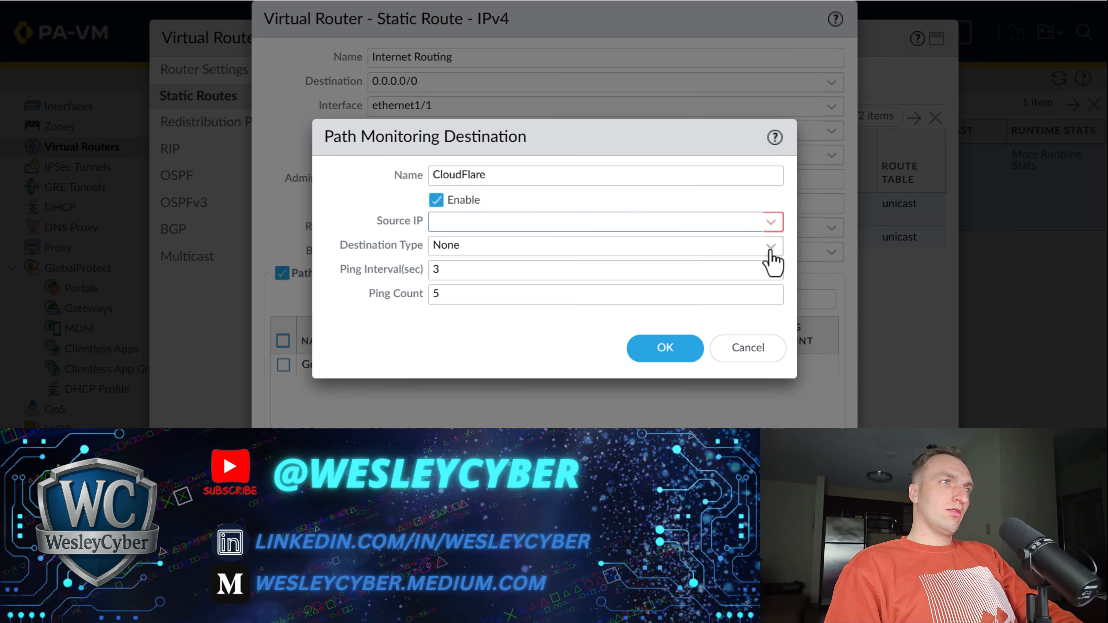
{"action": "left_click", "coordinate": [534, 292]}
{"action": "key", "text": "Tab"}
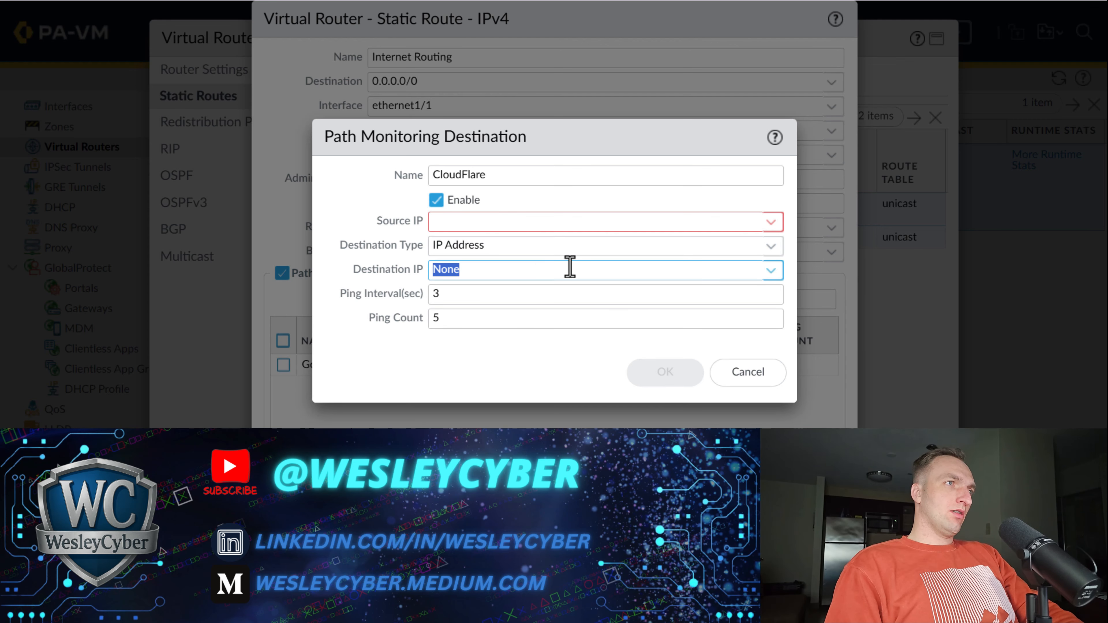
{"action": "type", "text": "1.1.1.1"}
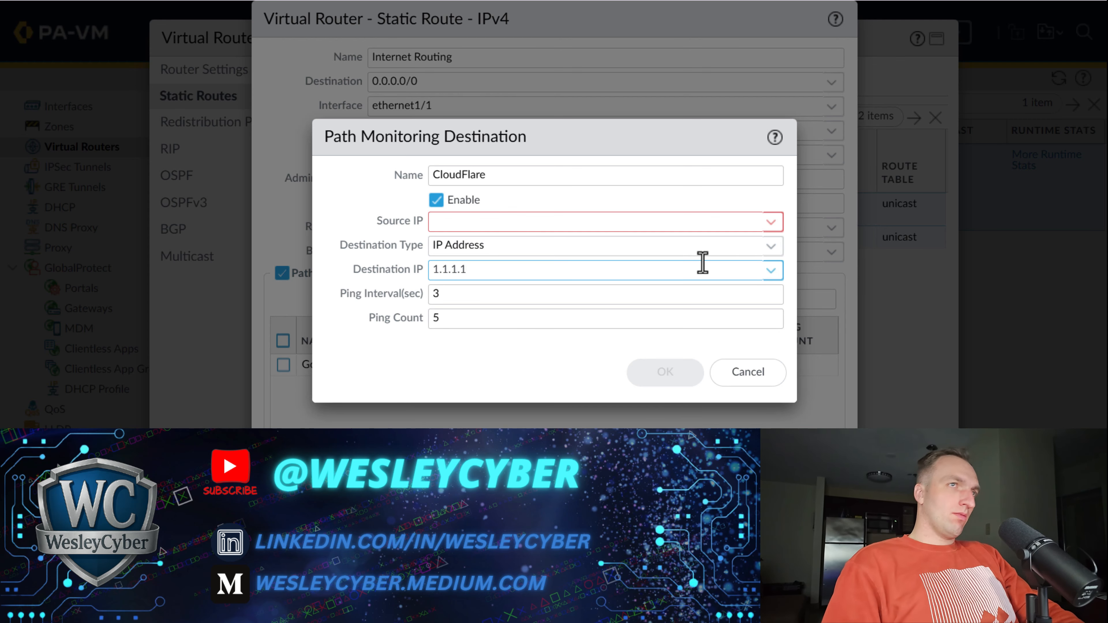
Step: Set the CloudFlare destination's source IP to 192.168.0.254, then save the destination and the Internet Routing static route
{"action": "left_click", "coordinate": [771, 222]}
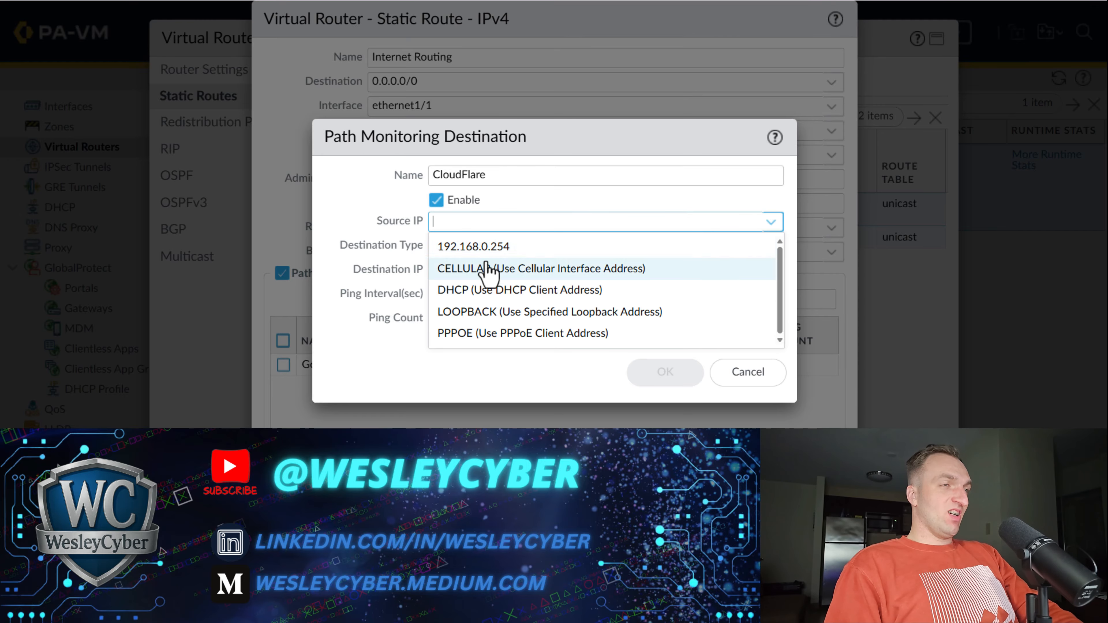
{"action": "left_click", "coordinate": [353, 214]}
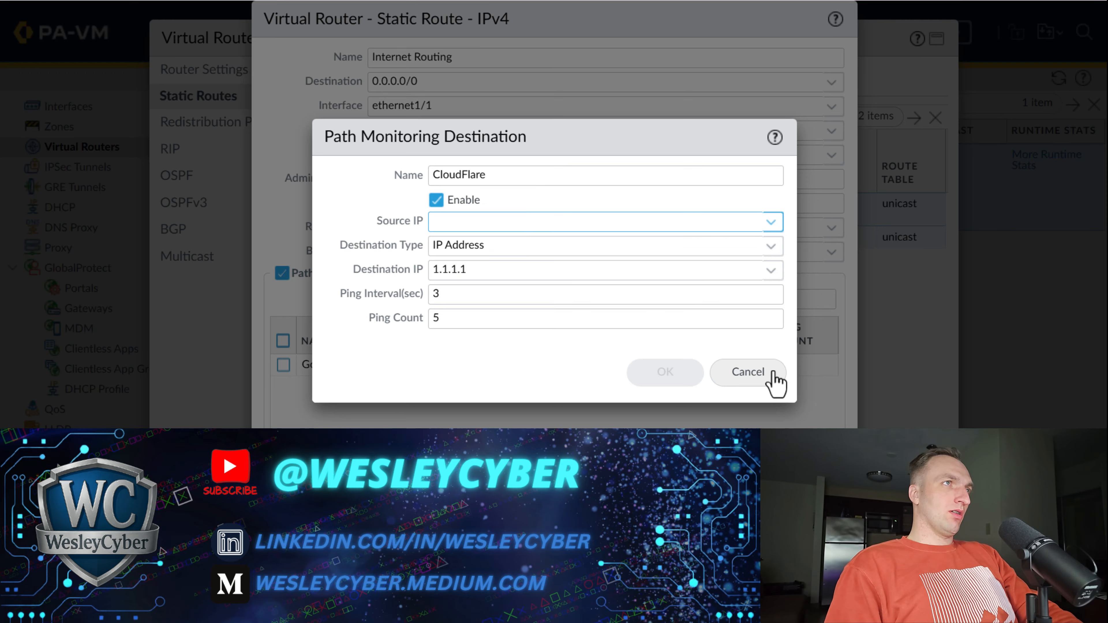
{"action": "left_click", "coordinate": [772, 222]}
{"action": "left_click", "coordinate": [474, 247]}
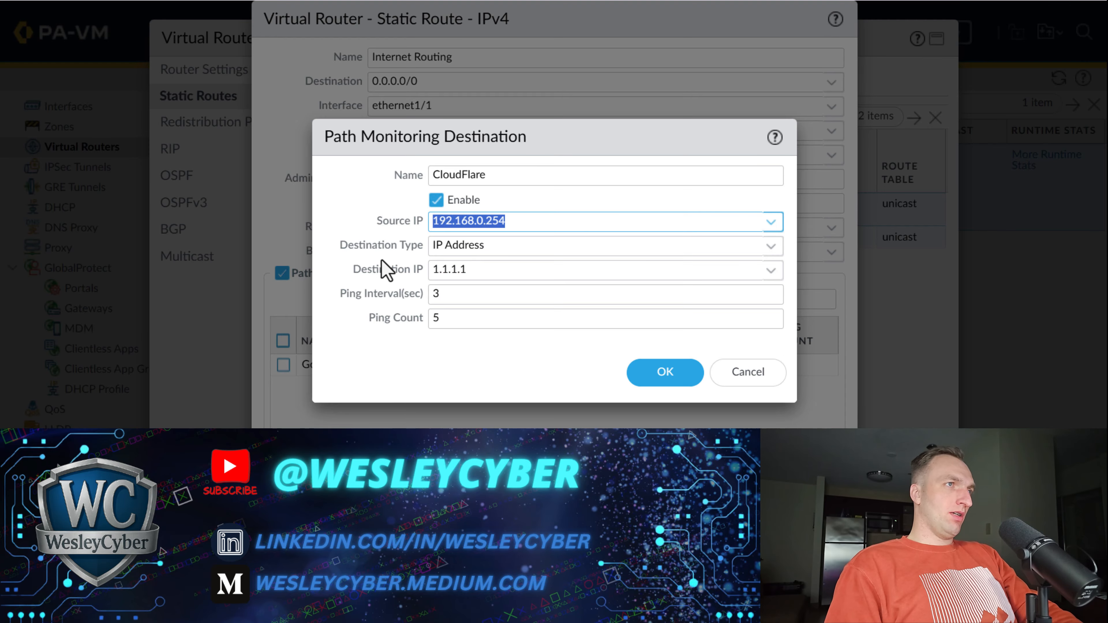
{"action": "left_click", "coordinate": [682, 374]}
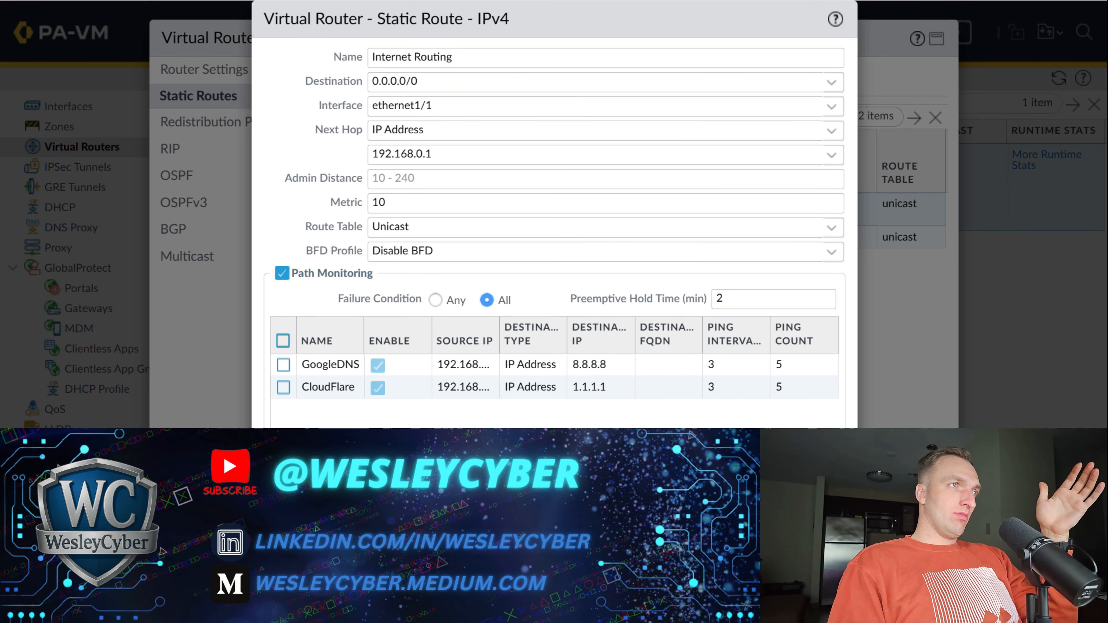
{"action": "key", "text": "Return"}
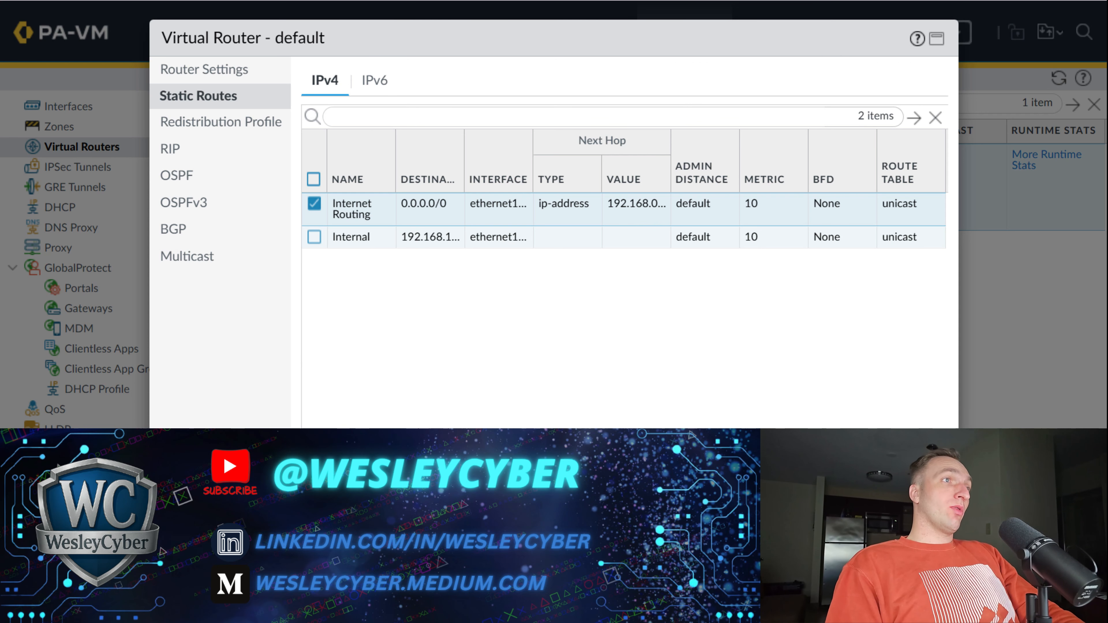
Step: Add an IPv4 static route named Backup Internet with destination 0.0.0.0/0 through interface ethernet1/3
{"action": "left_click", "coordinate": [323, 440]}
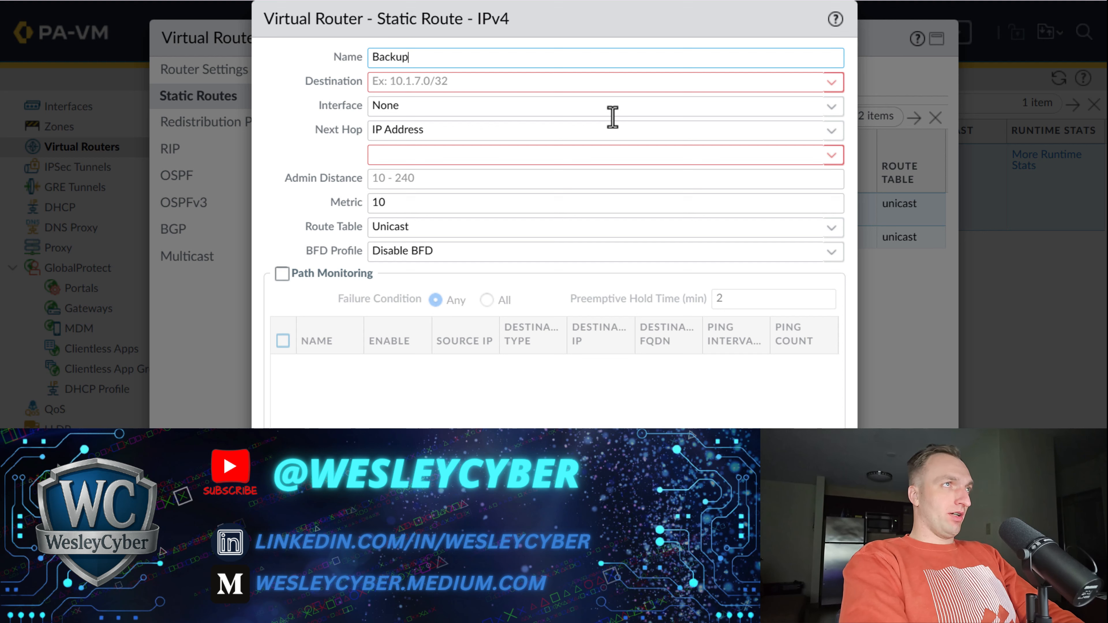
{"action": "key", "text": "Tab"}
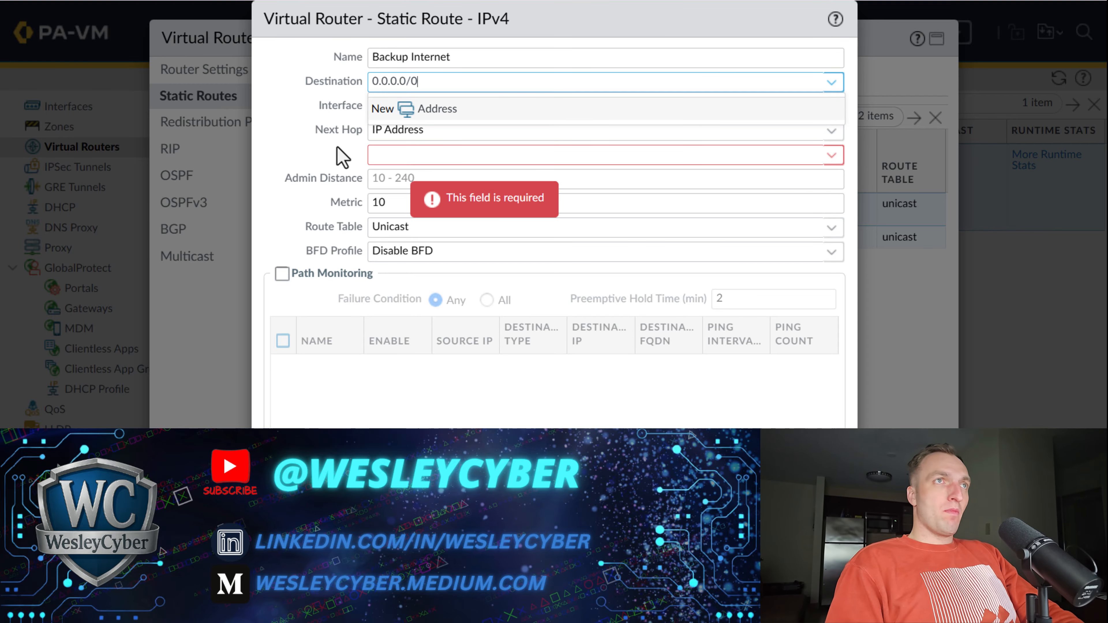
{"action": "left_click", "coordinate": [312, 156]}
{"action": "left_click", "coordinate": [830, 109]}
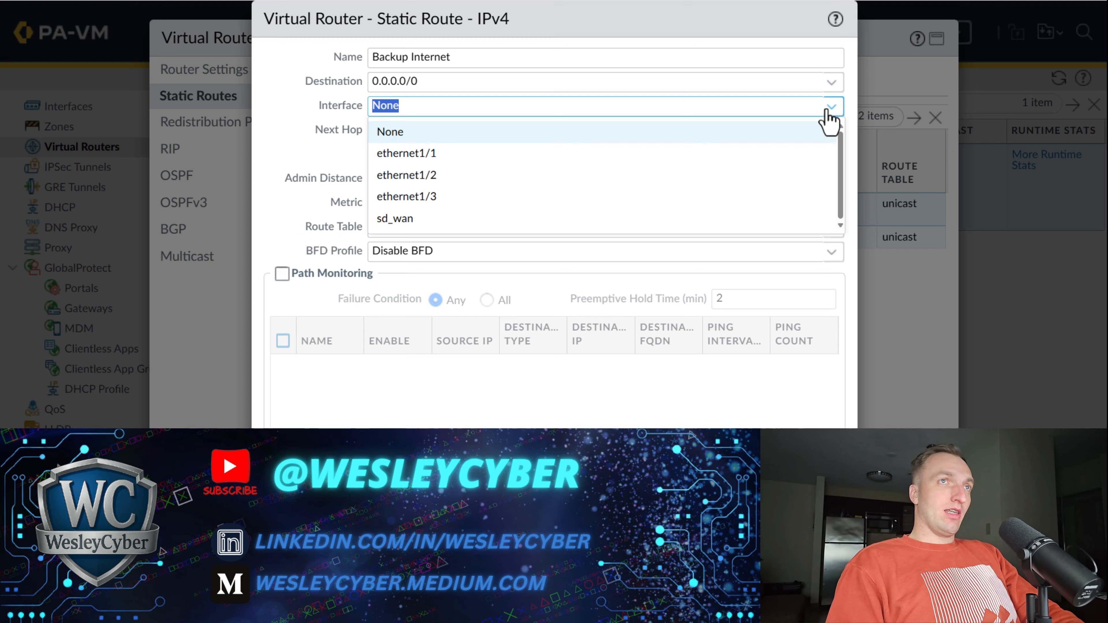
{"action": "left_click", "coordinate": [484, 202]}
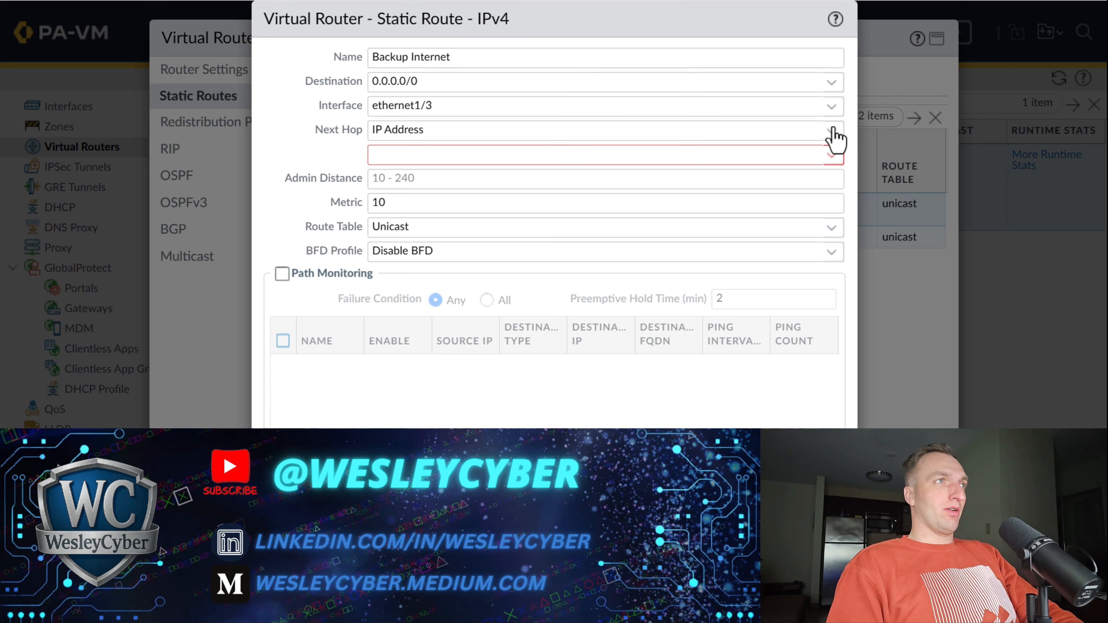
Step: Set the Backup Internet route's next hop to IP Address 192.168.0.1
{"action": "left_click", "coordinate": [541, 175]}
{"action": "left_click", "coordinate": [605, 158]}
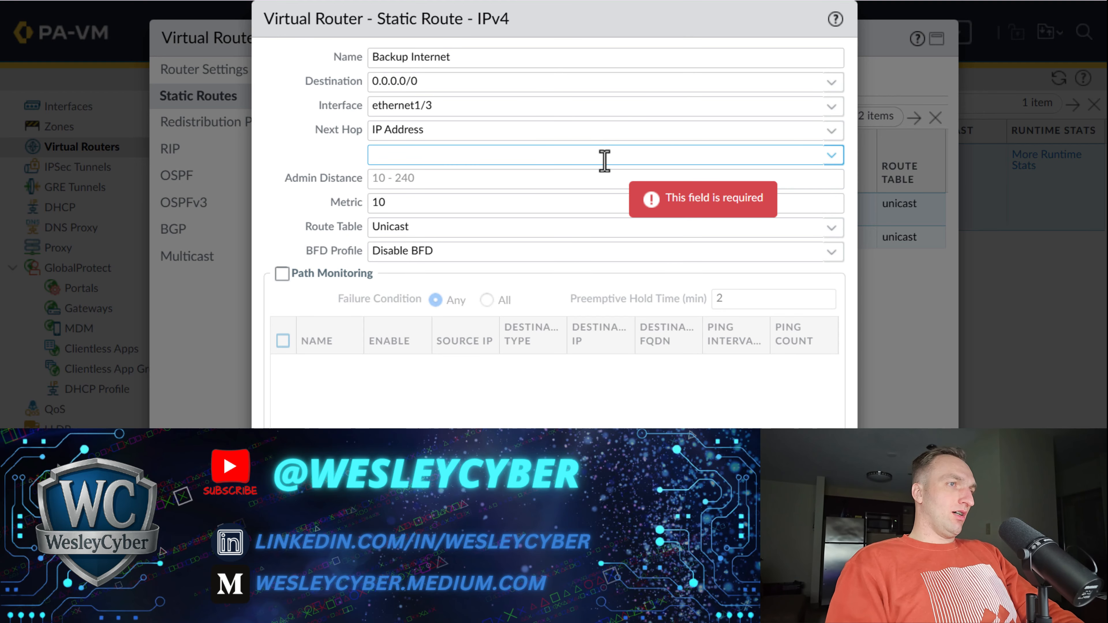
{"action": "type", "text": "192.168.0/"}
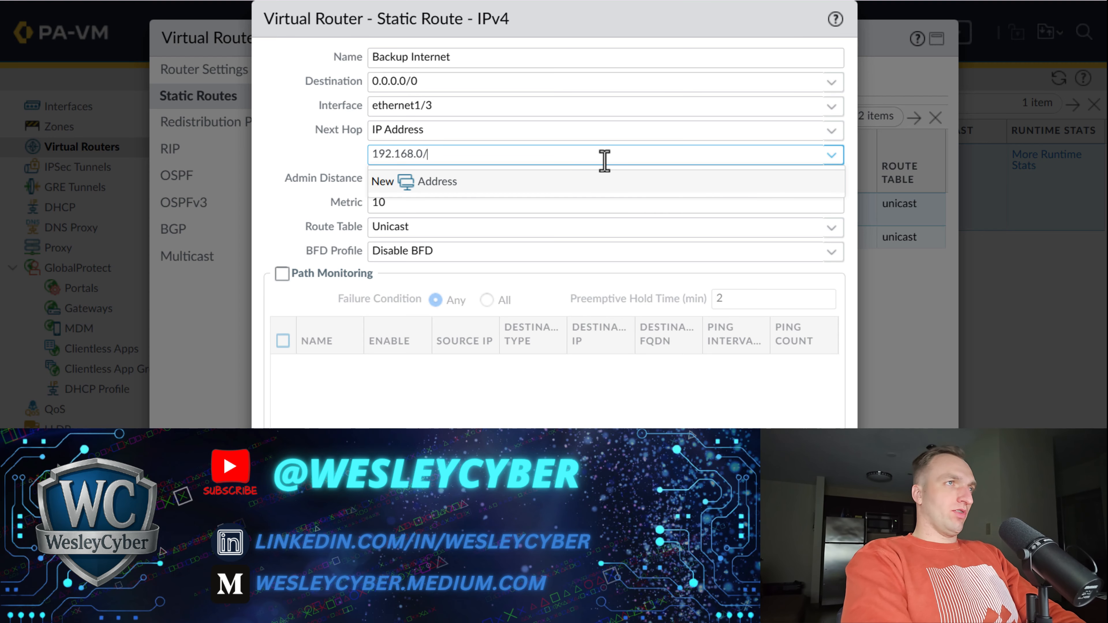
{"action": "key", "text": "BackSpace"}
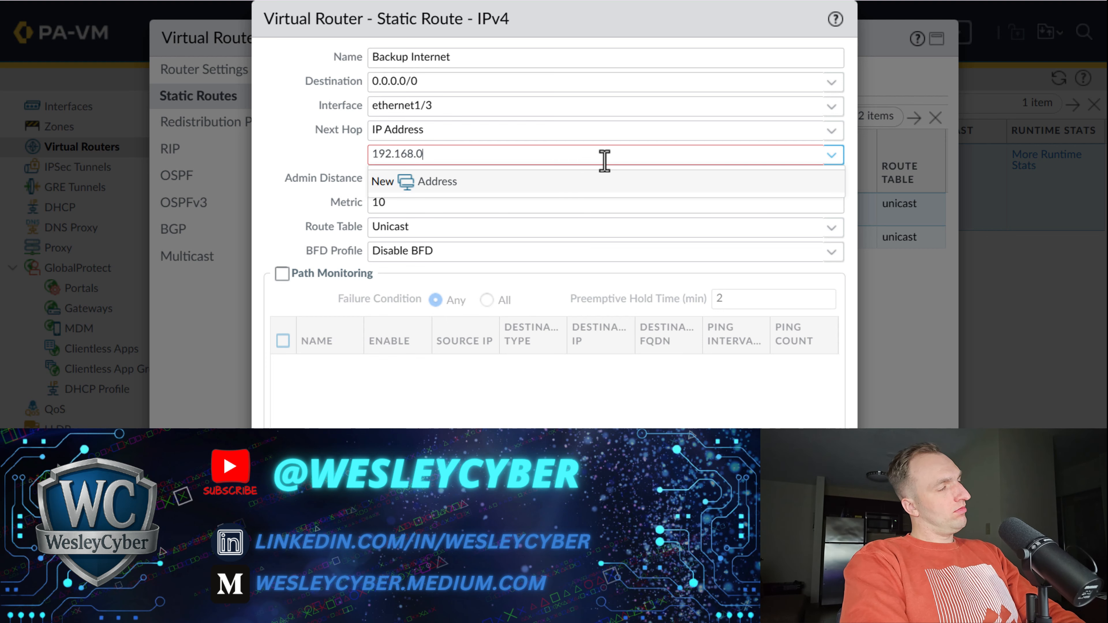
{"action": "left_click", "coordinate": [378, 137]}
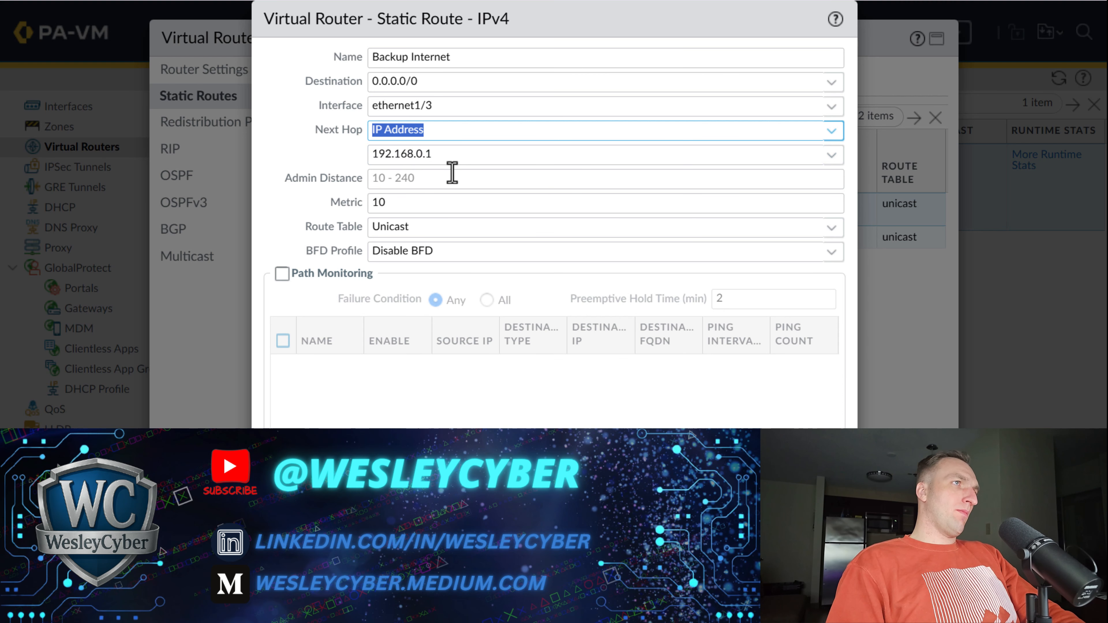
Step: Set the Backup Internet route's metric to 1000 and save the route
{"action": "left_click", "coordinate": [484, 178]}
{"action": "left_click", "coordinate": [507, 205]}
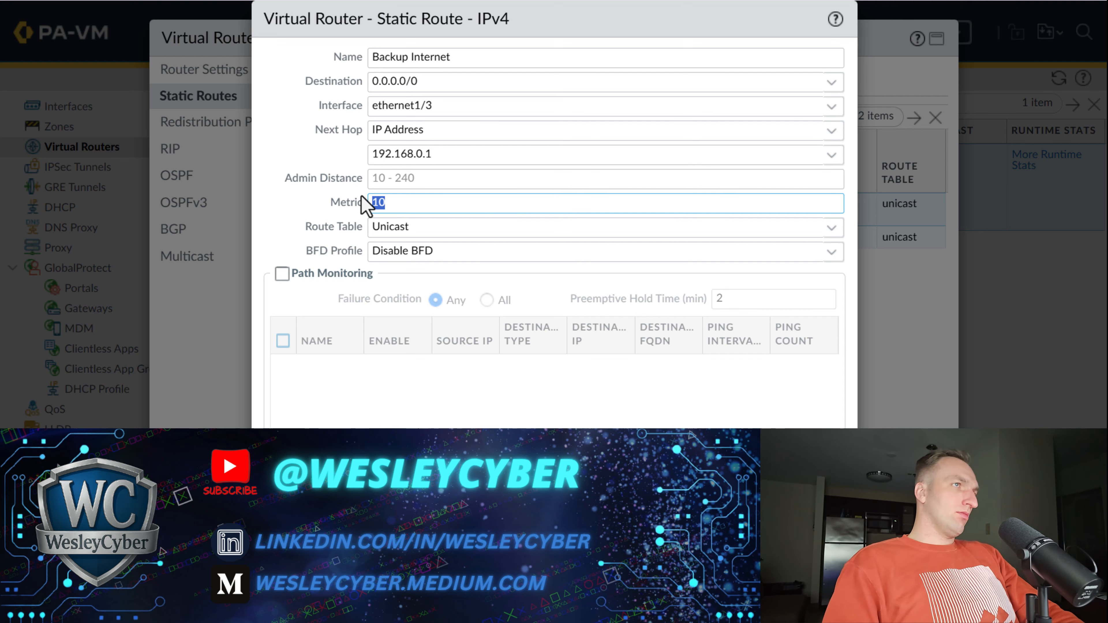
{"action": "left_click", "coordinate": [408, 200]}
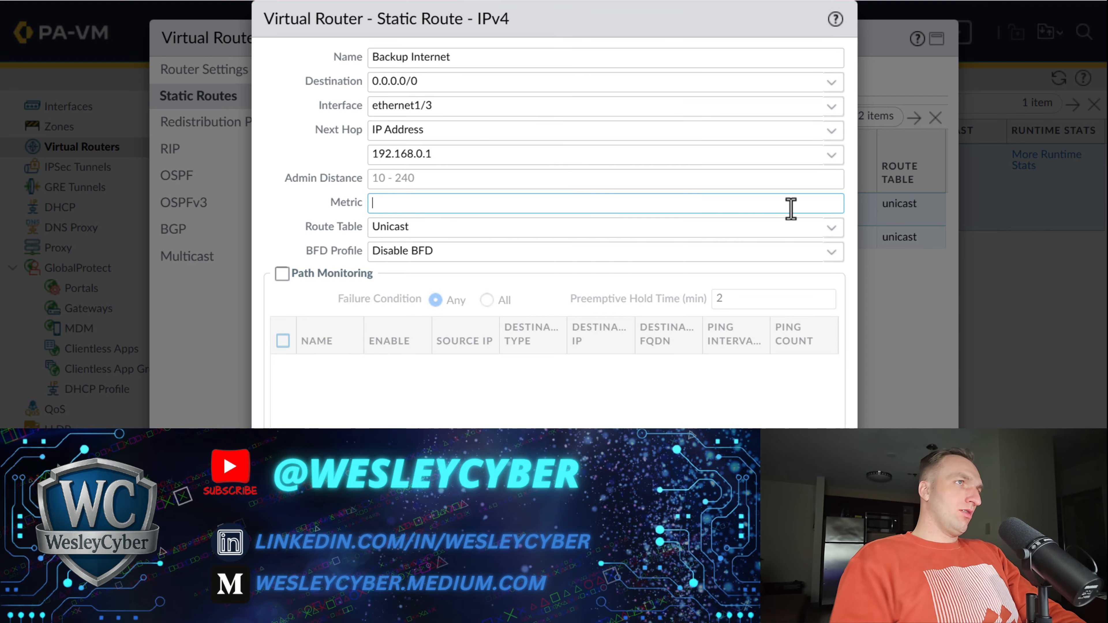
{"action": "left_click", "coordinate": [835, 204]}
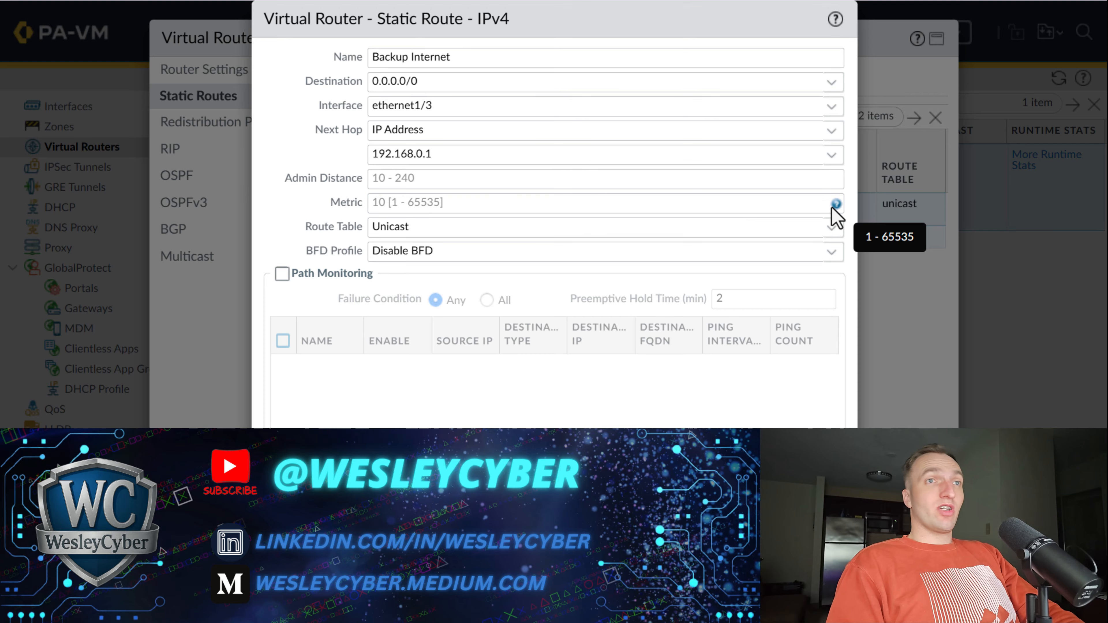
{"action": "left_click", "coordinate": [687, 205]}
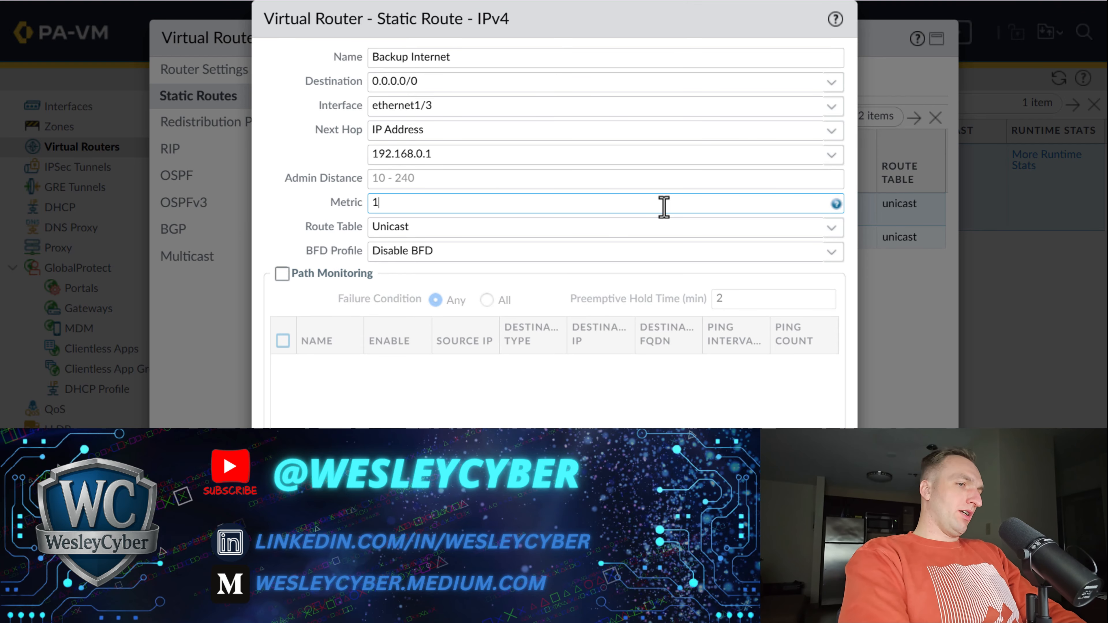
{"action": "type", "text": "1000"}
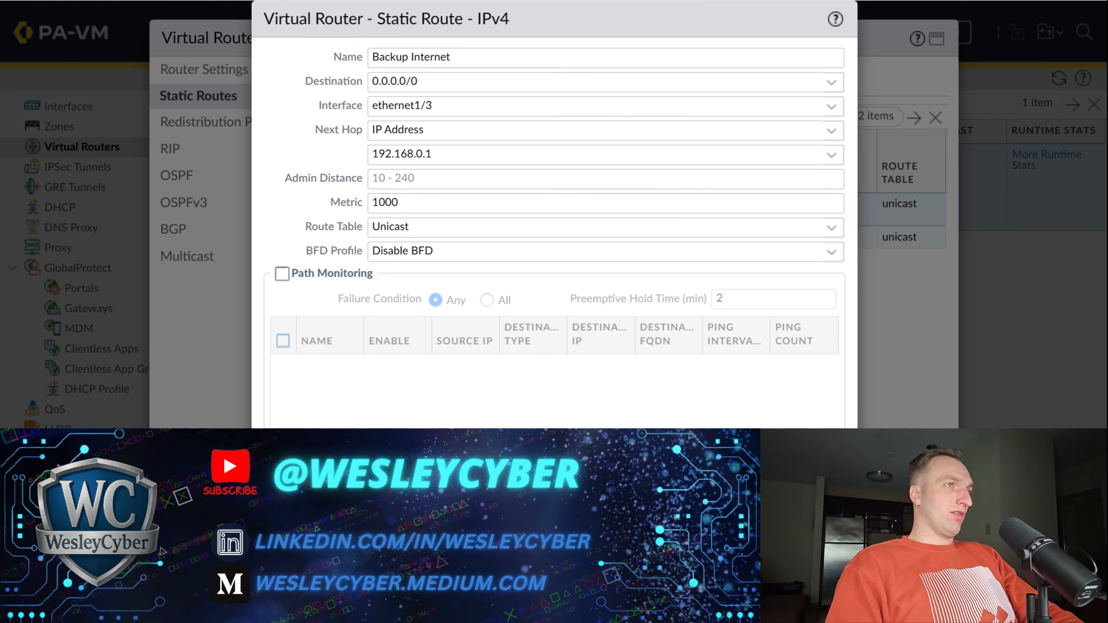
{"action": "left_click", "coordinate": [758, 554]}
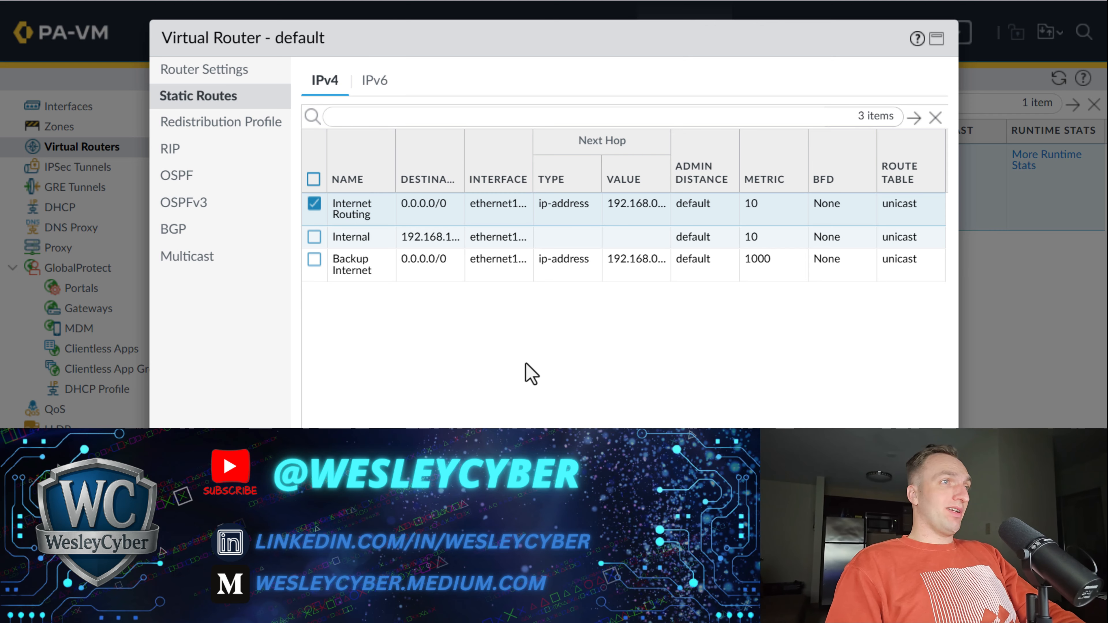
Step: Widen the static route table's Destination column and review the Backup Internet entry and the Internal route's settings
{"action": "left_click_drag", "start_coordinate": [467, 159], "coordinate": [487, 160]}
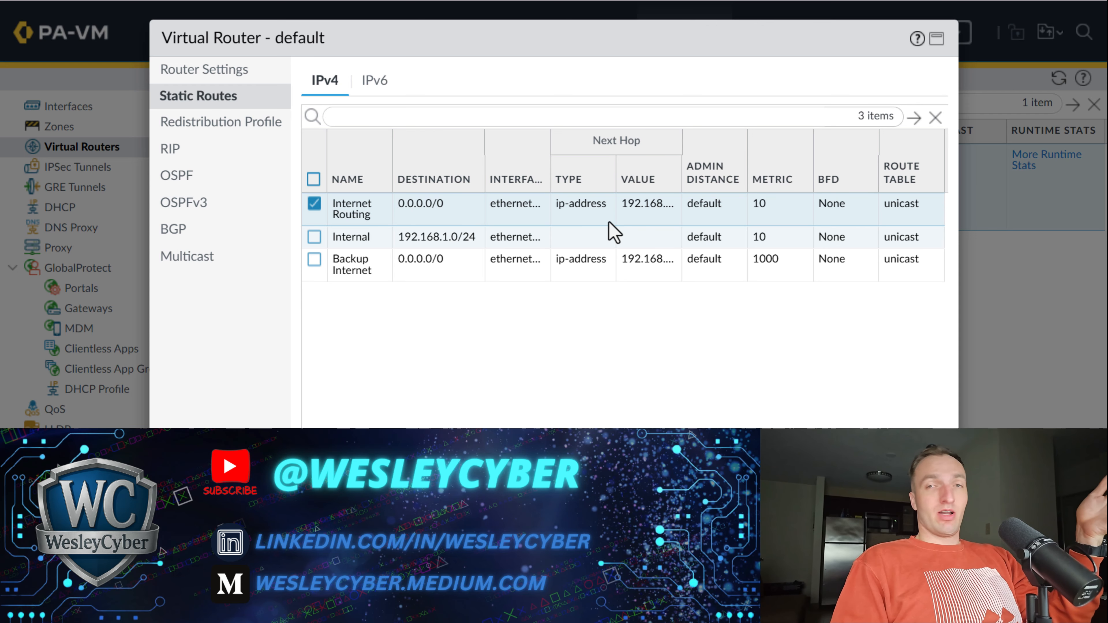
{"action": "left_click", "coordinate": [793, 277]}
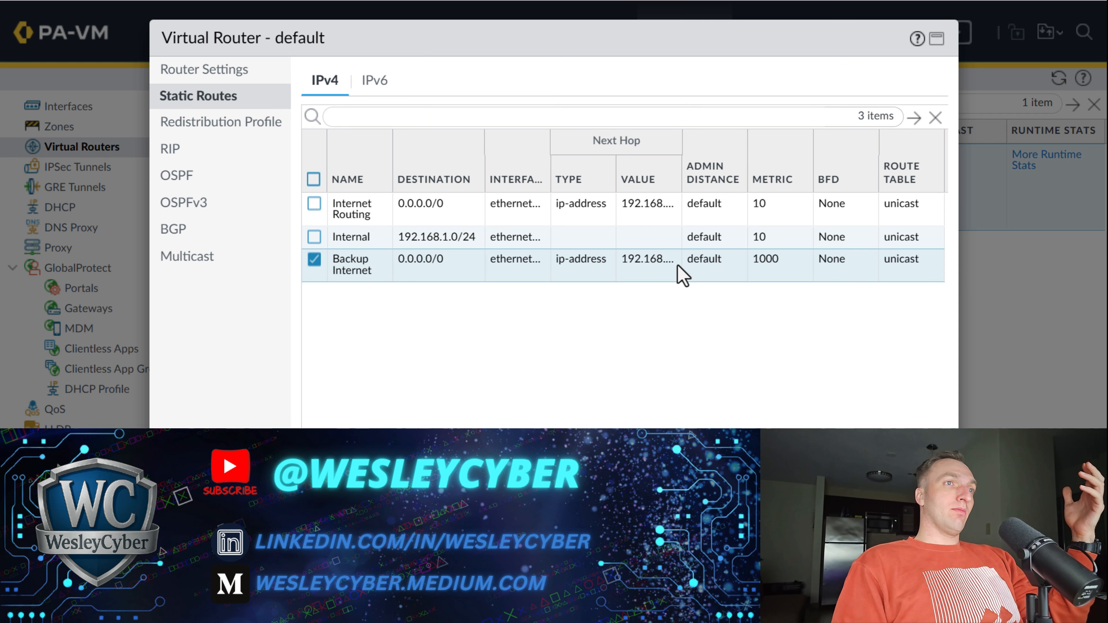
{"action": "left_click", "coordinate": [367, 238]}
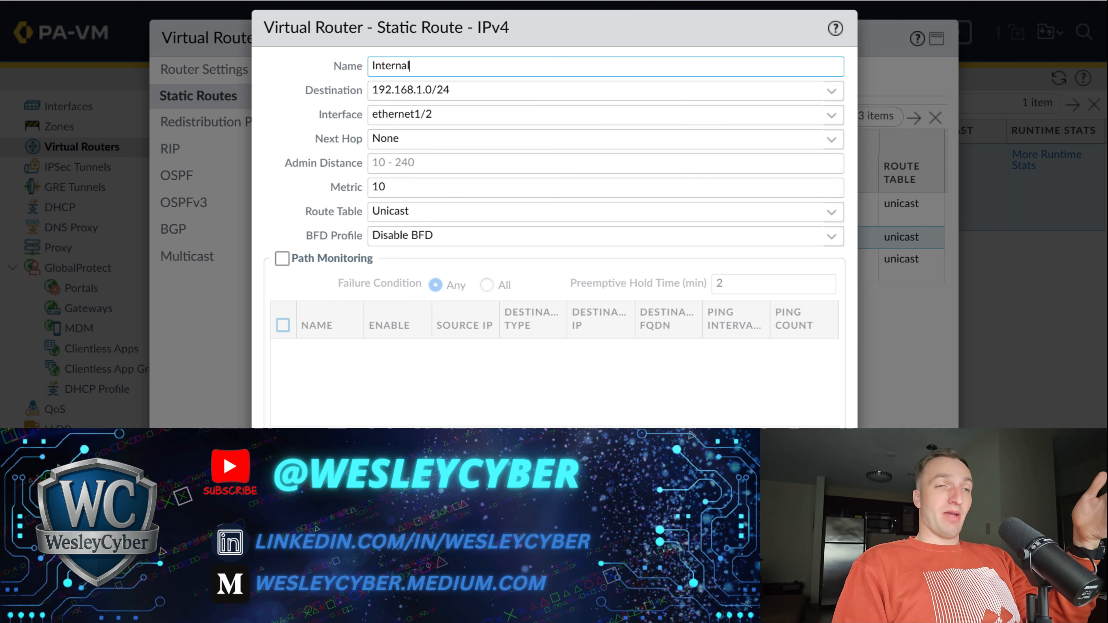
{"action": "left_click", "coordinate": [321, 437]}
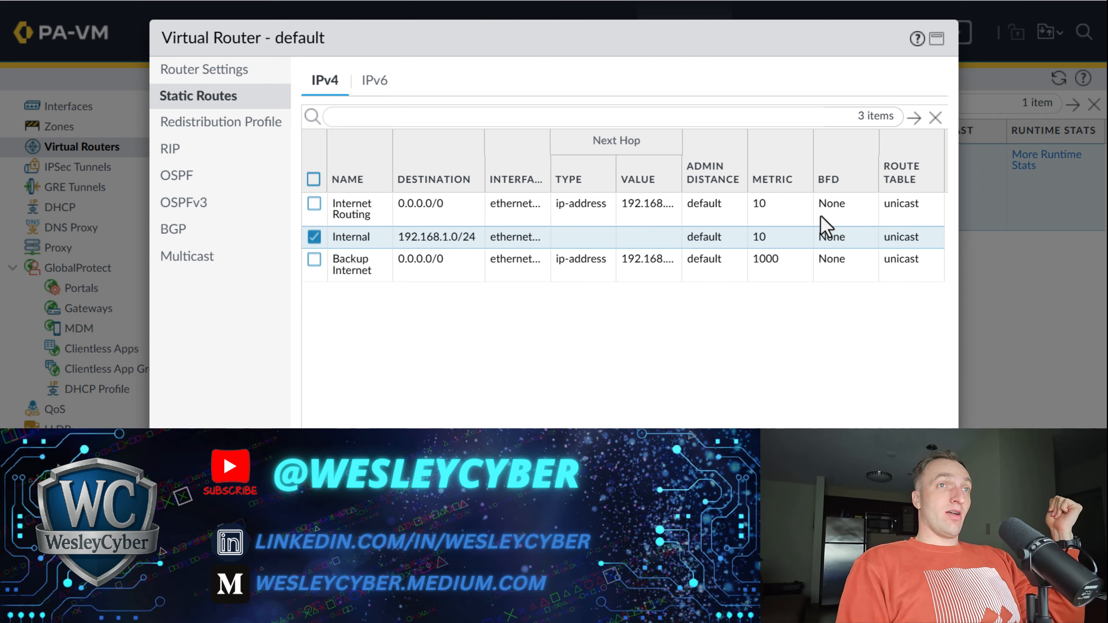
{"action": "left_click", "coordinate": [371, 220]}
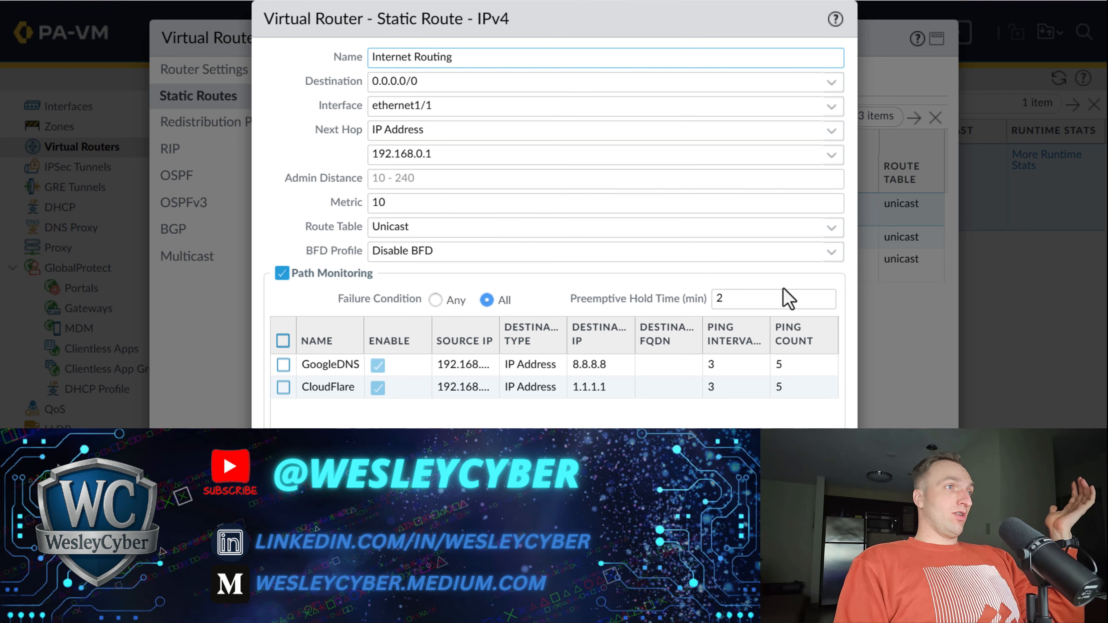
{"action": "left_click", "coordinate": [832, 253]}
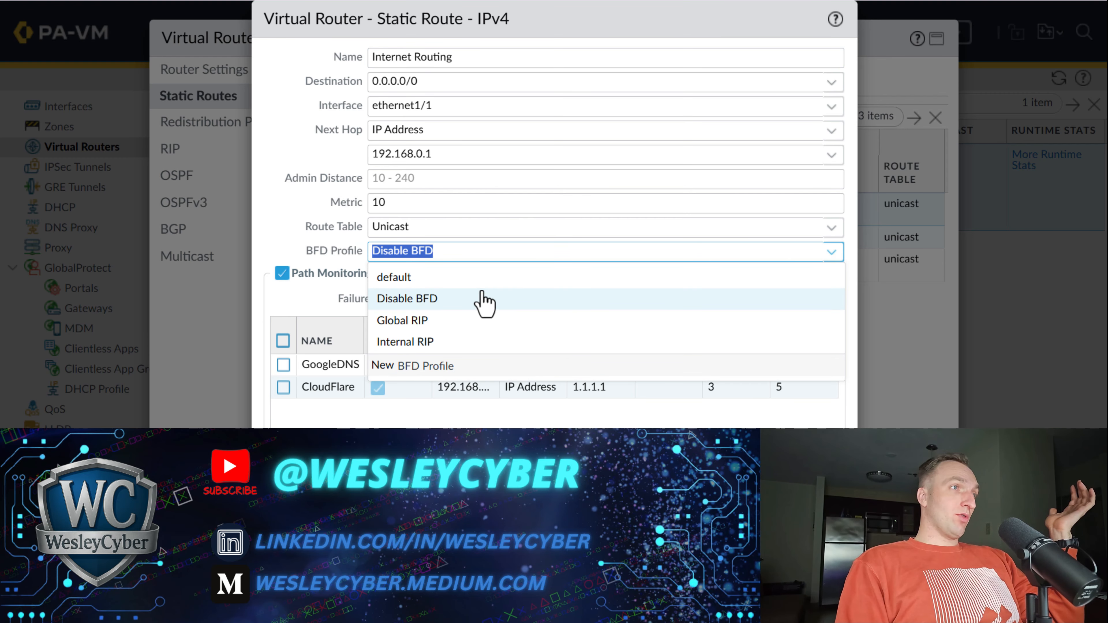
{"action": "left_click", "coordinate": [485, 280]}
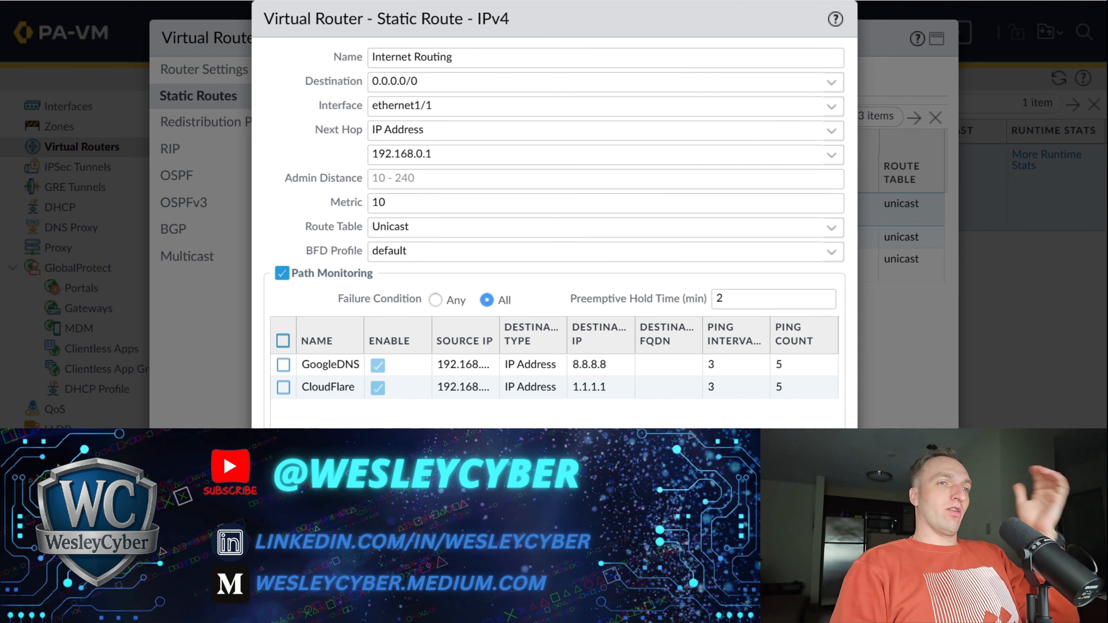
{"action": "left_click", "coordinate": [680, 441]}
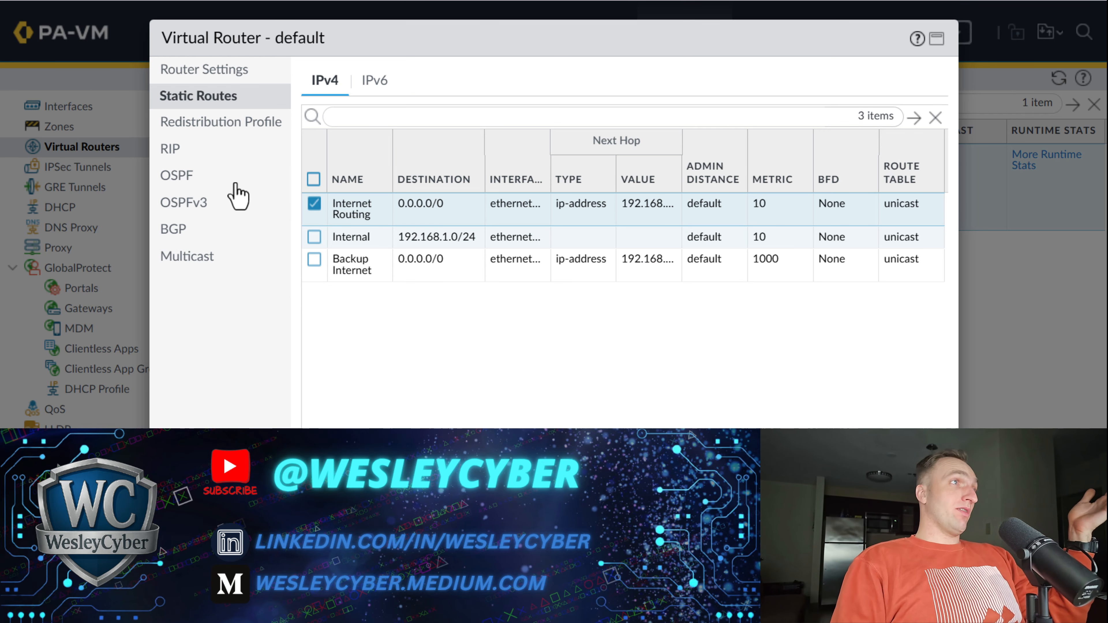
Step: Review the BFD profile choices for the ethernet1/2 interface in RIP and close it without changes
{"action": "left_click", "coordinate": [228, 151]}
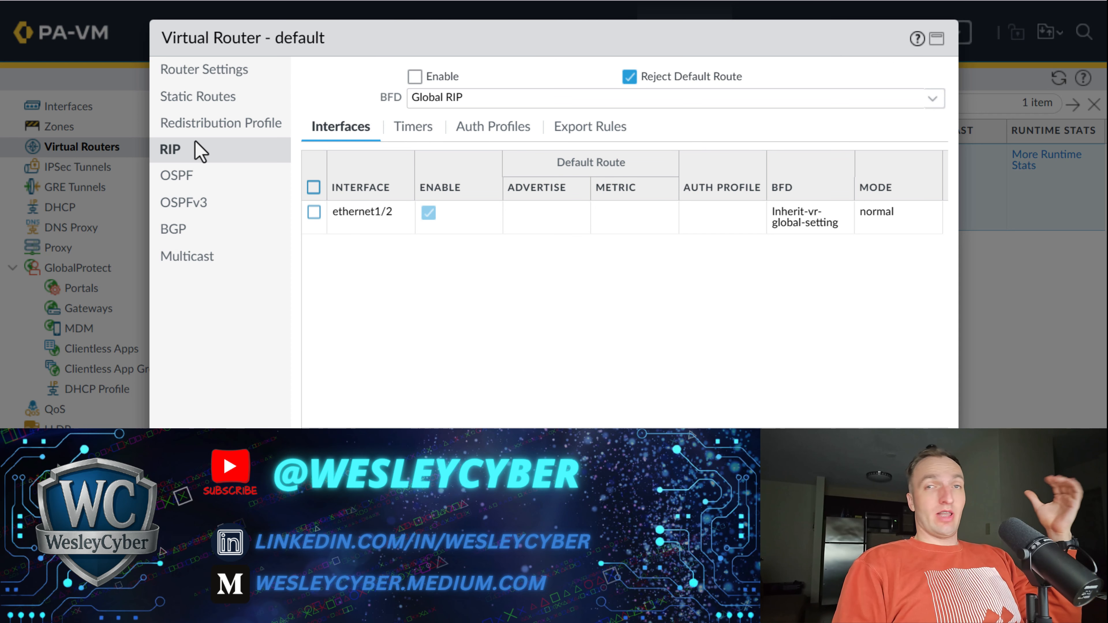
{"action": "left_click", "coordinate": [357, 225]}
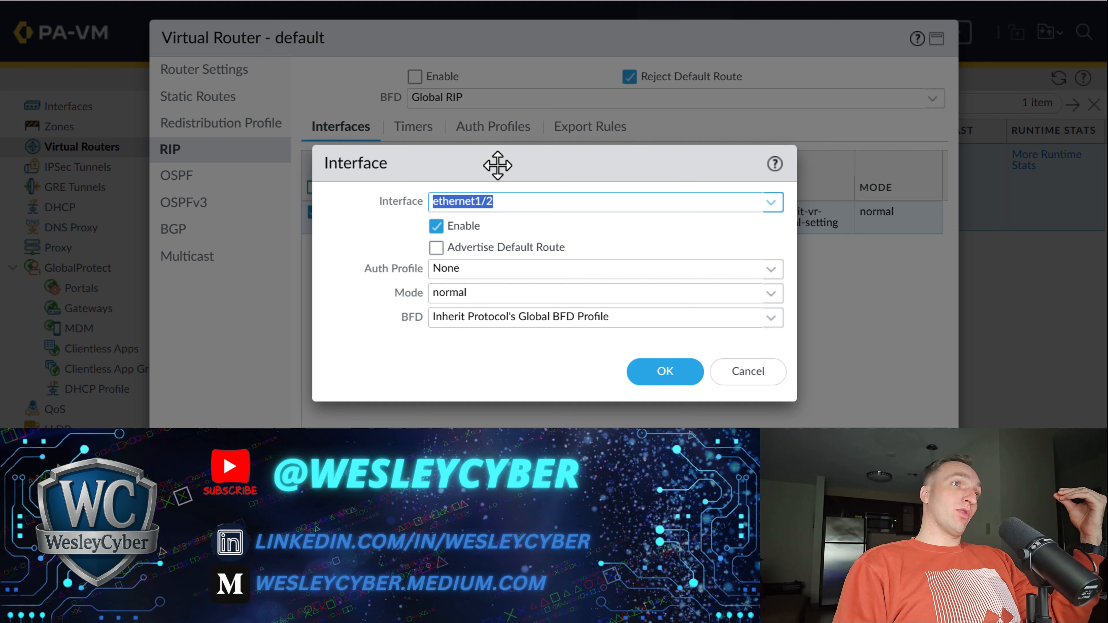
{"action": "left_click", "coordinate": [432, 317]}
{"action": "left_click", "coordinate": [771, 319]}
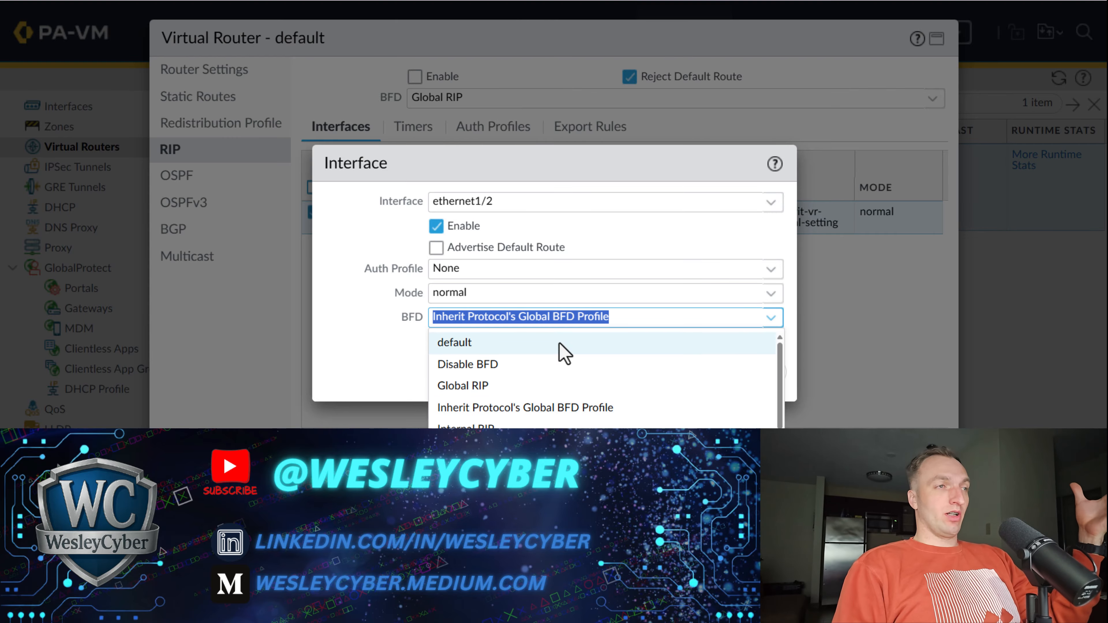
{"action": "left_click", "coordinate": [395, 345]}
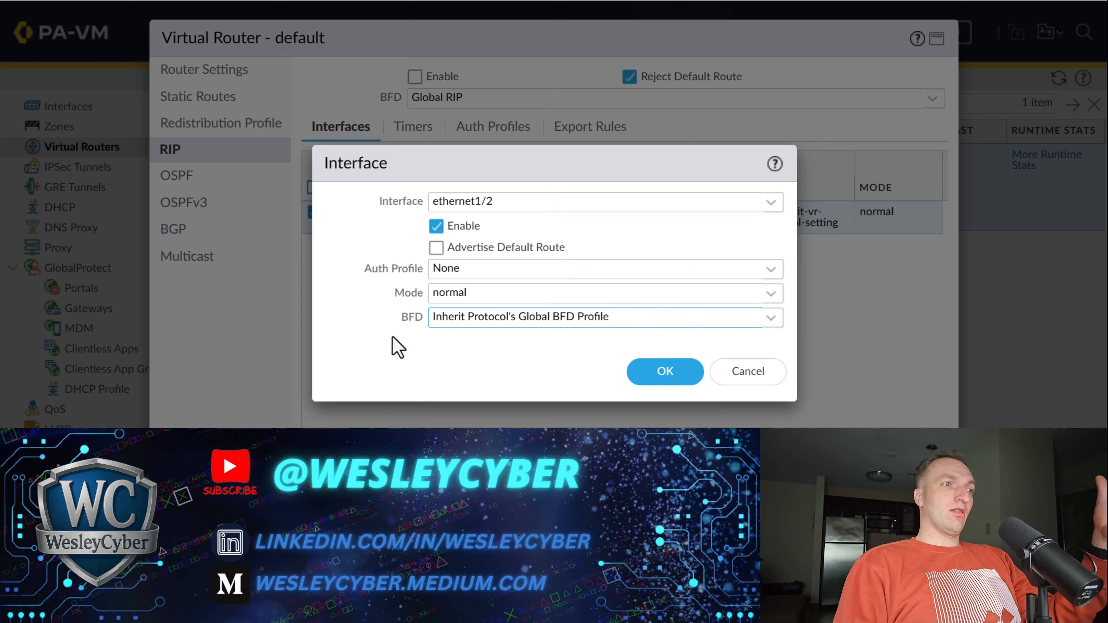
{"action": "left_click", "coordinate": [758, 384]}
Step: Start a new OSPF area and examine its Range, Virtual Link, Type and Interface settings
{"action": "left_click", "coordinate": [184, 179]}
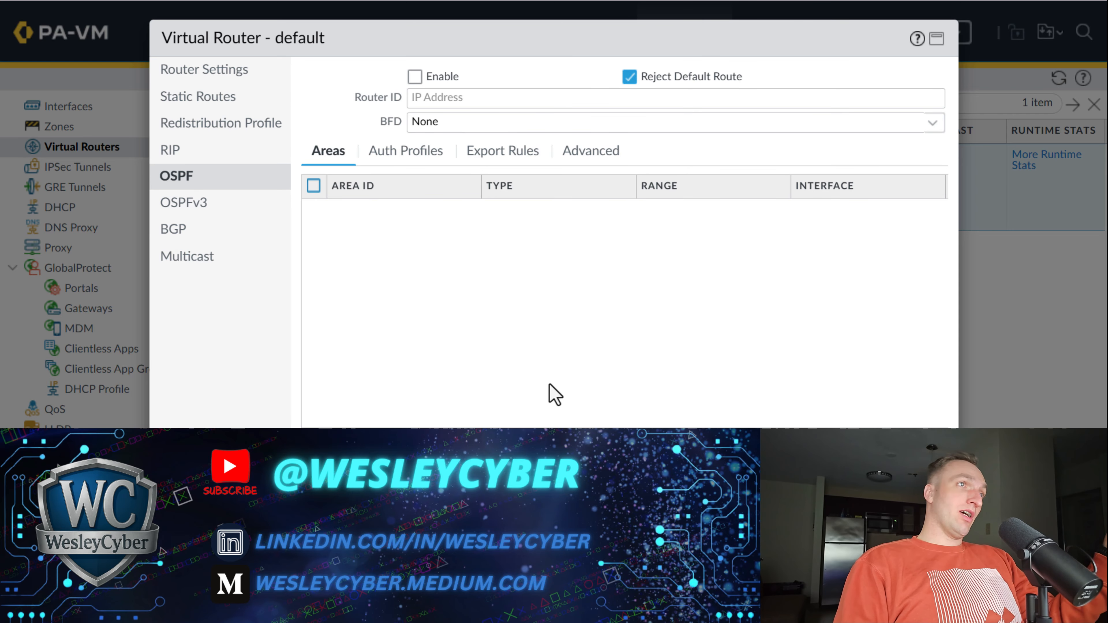
{"action": "left_click", "coordinate": [322, 439]}
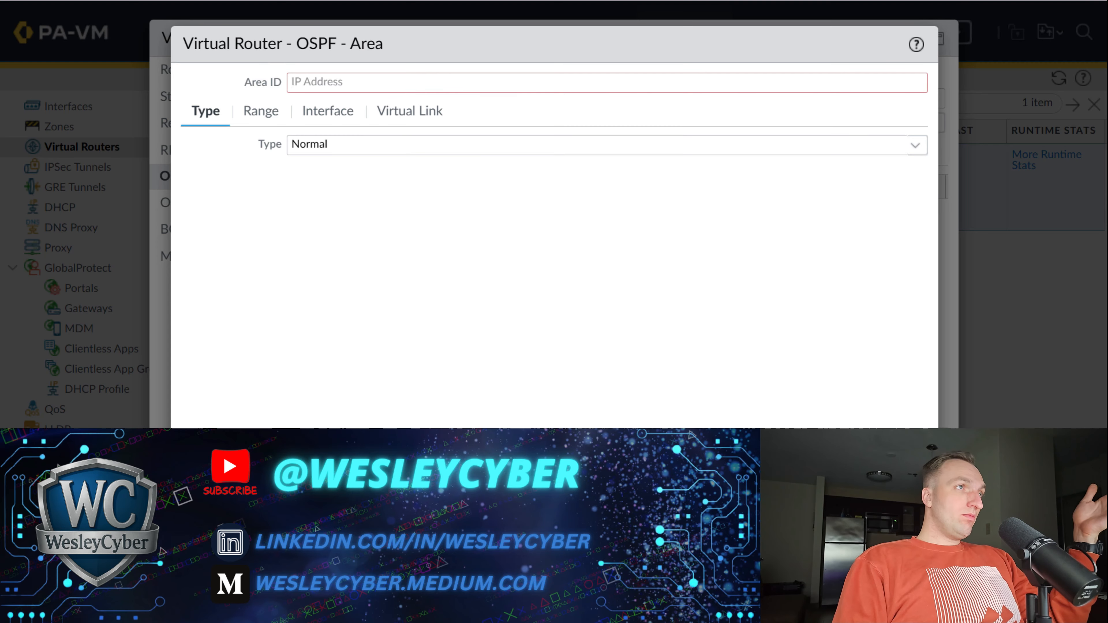
{"action": "left_click", "coordinate": [260, 112]}
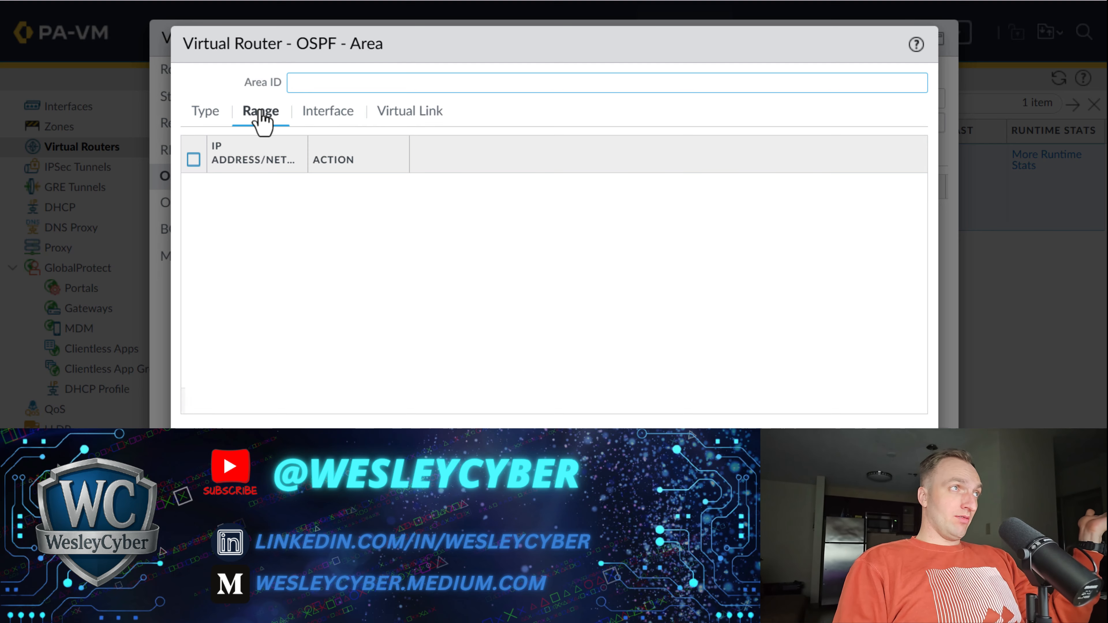
{"action": "left_click", "coordinate": [403, 114]}
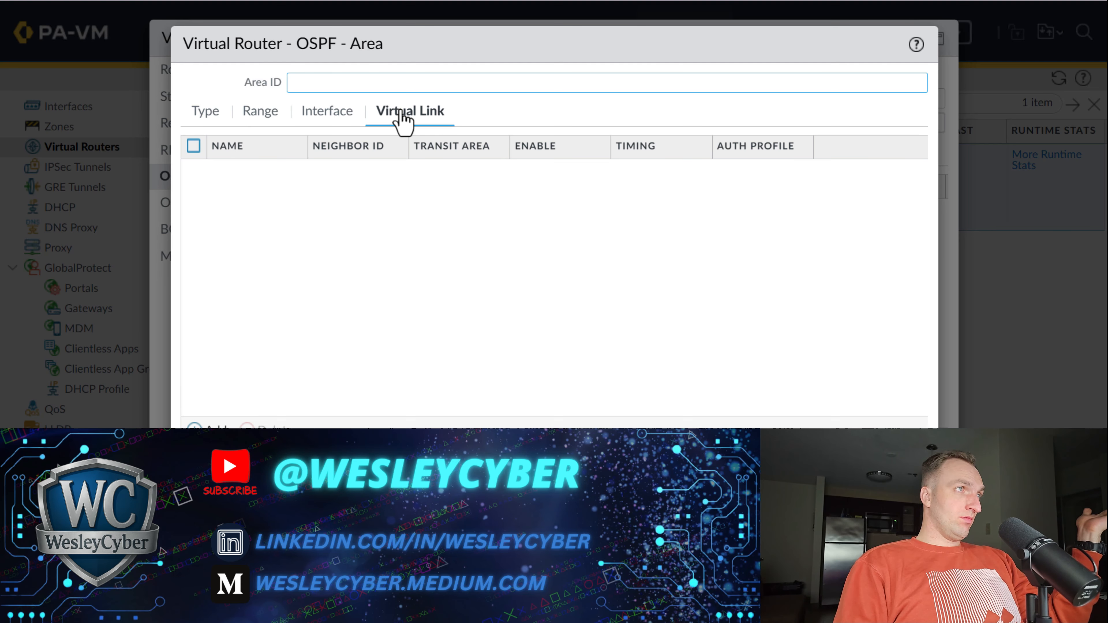
{"action": "left_click", "coordinate": [211, 117]}
{"action": "left_click", "coordinate": [327, 111]}
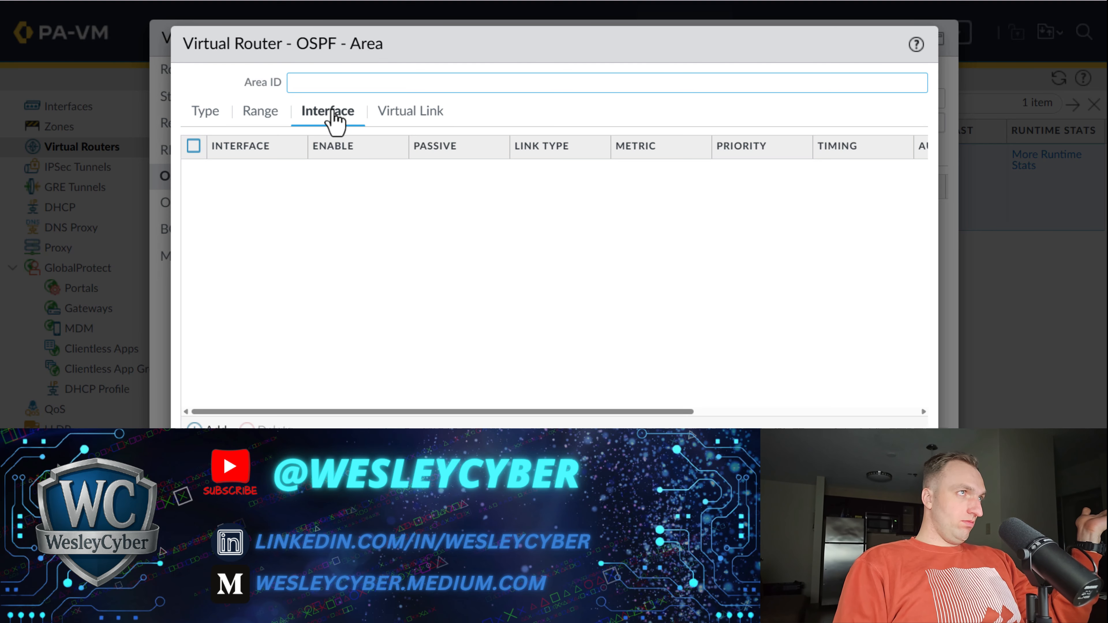
Step: Examine the BFD choices for a new OSPF area interface, then discard both the interface and the area
{"action": "left_click", "coordinate": [201, 424]}
{"action": "left_click", "coordinate": [844, 157]}
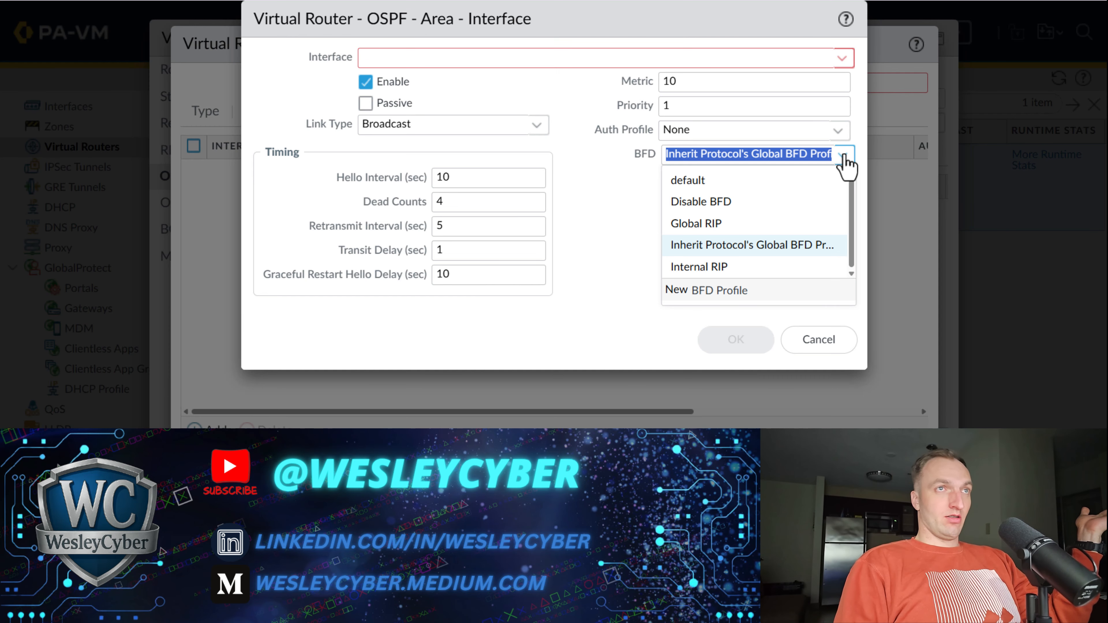
{"action": "left_click", "coordinate": [827, 343]}
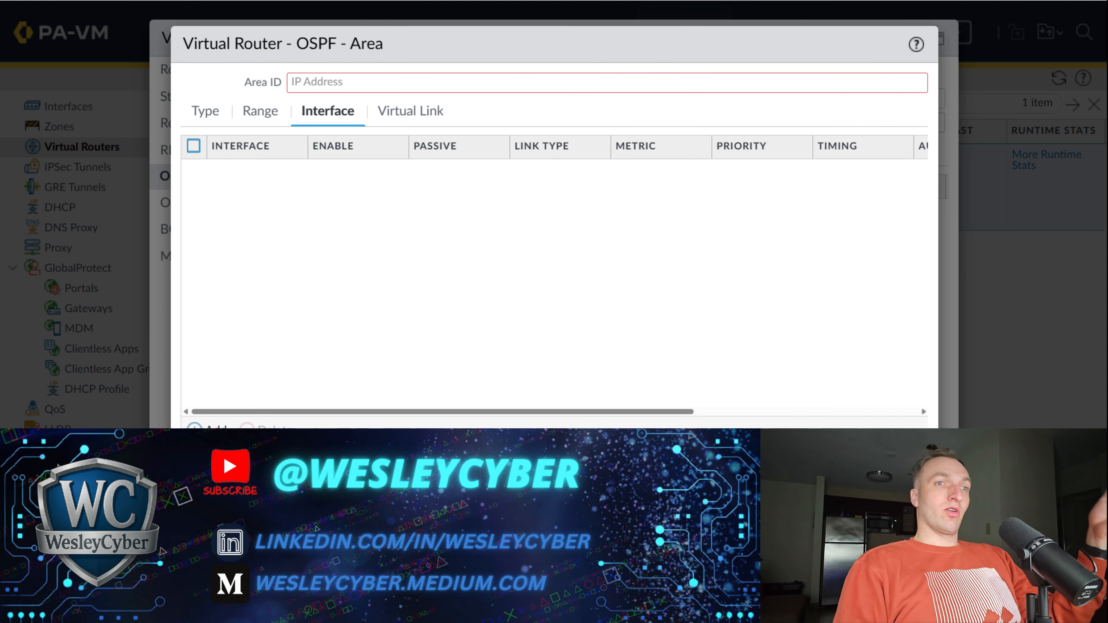
{"action": "left_click", "coordinate": [896, 460]}
Step: Review the OSPFv3, BGP and RIP settings, including their BFD options, and close the default virtual router without saving
{"action": "left_click", "coordinate": [210, 206]}
{"action": "left_click", "coordinate": [213, 236]}
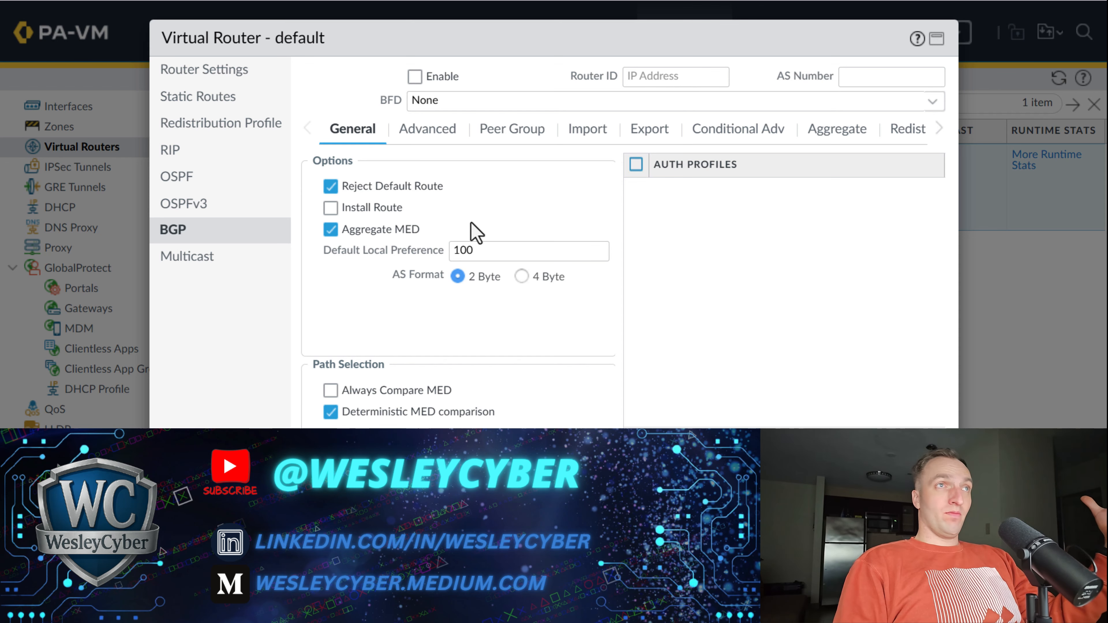
{"action": "left_click", "coordinate": [221, 152]}
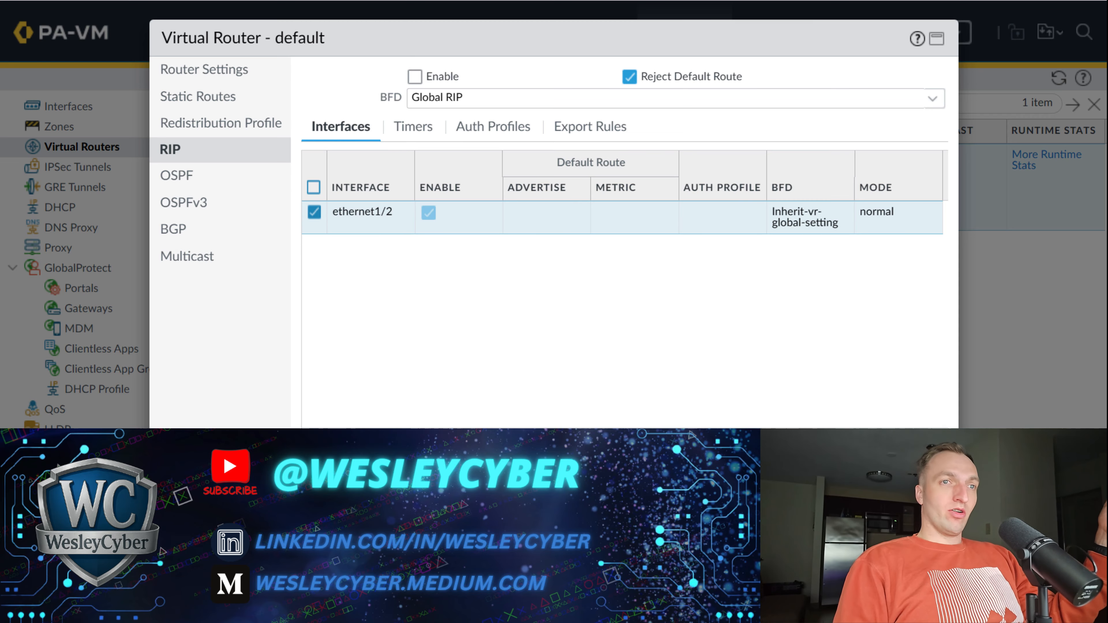
{"action": "left_click", "coordinate": [922, 480]}
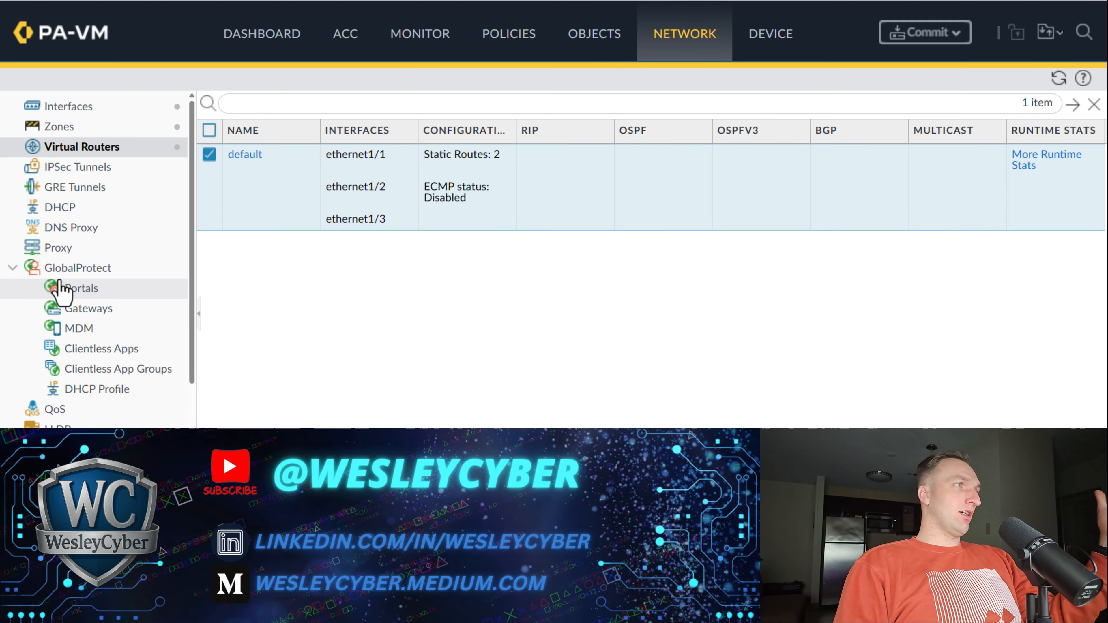
Step: Display the list of BFD profiles from the network profiles
{"action": "scroll", "coordinate": [79, 214], "scroll_direction": "down", "scroll_amount": 1}
{"action": "scroll", "coordinate": [78, 219], "scroll_direction": "down", "scroll_amount": 4}
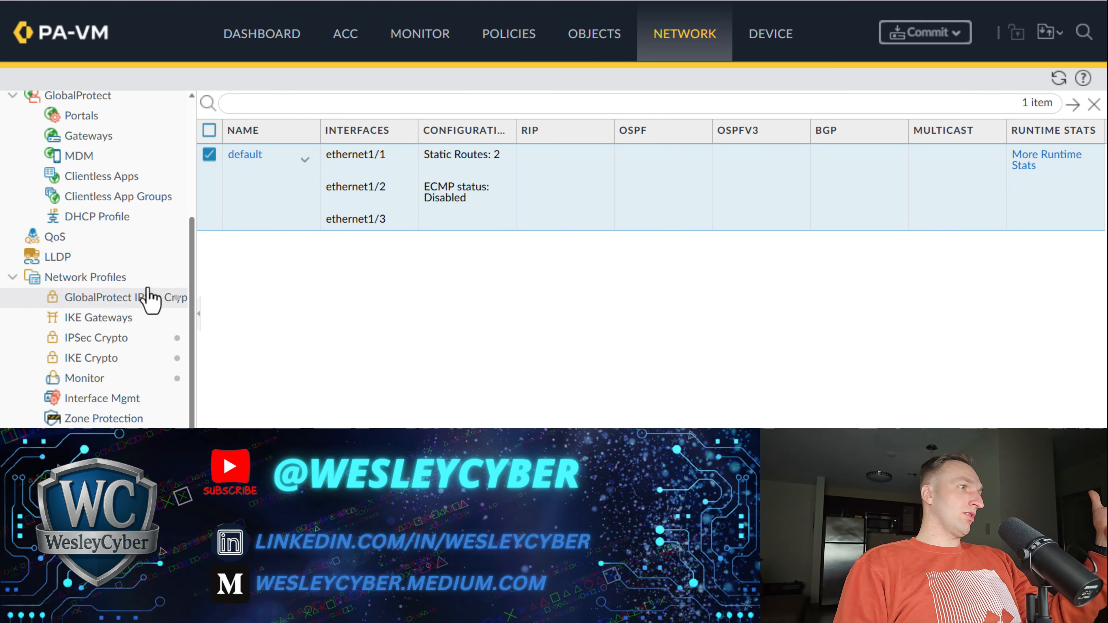
{"action": "scroll", "coordinate": [139, 318], "scroll_direction": "up", "scroll_amount": 4}
{"action": "scroll", "coordinate": [144, 244], "scroll_direction": "down", "scroll_amount": 4}
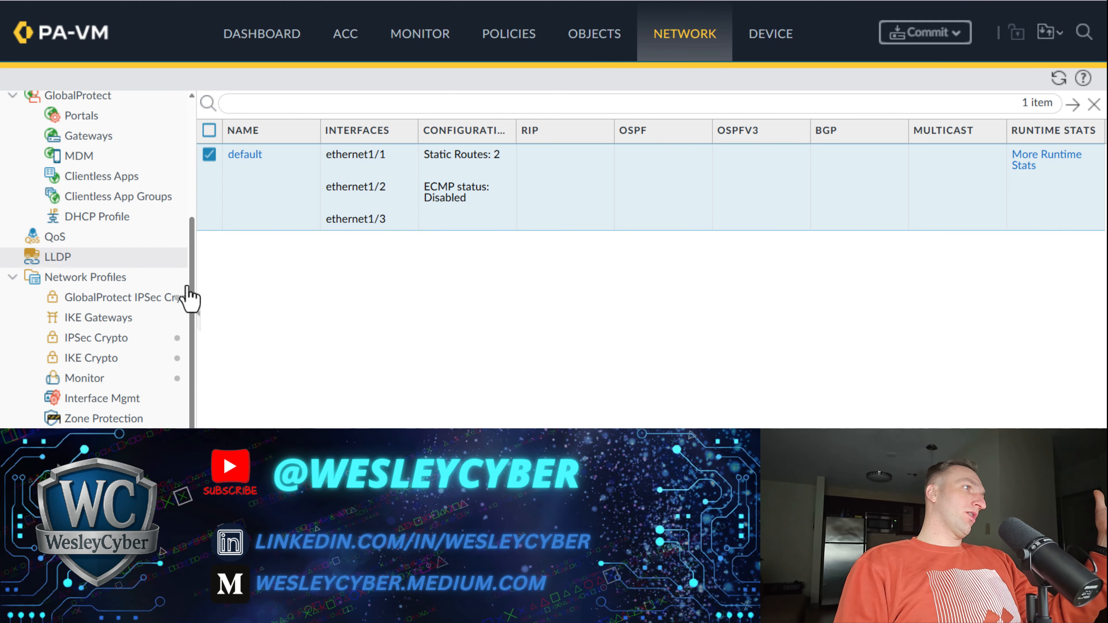
{"action": "scroll", "coordinate": [131, 340], "scroll_direction": "down", "scroll_amount": 3}
{"action": "scroll", "coordinate": [140, 382], "scroll_direction": "down", "scroll_amount": 1}
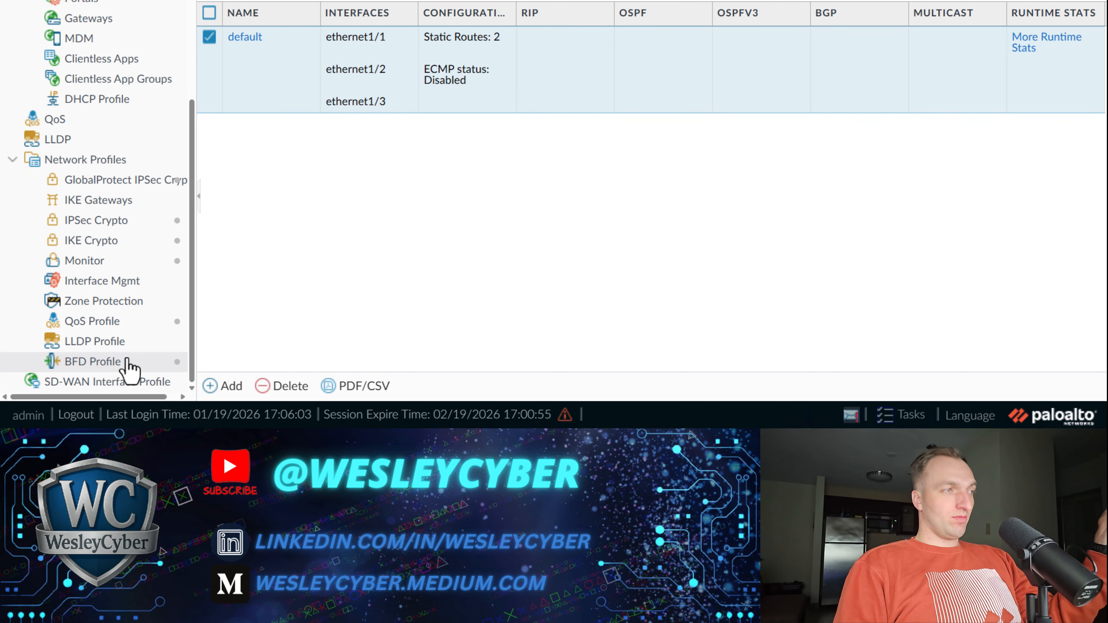
{"action": "left_click", "coordinate": [127, 360]}
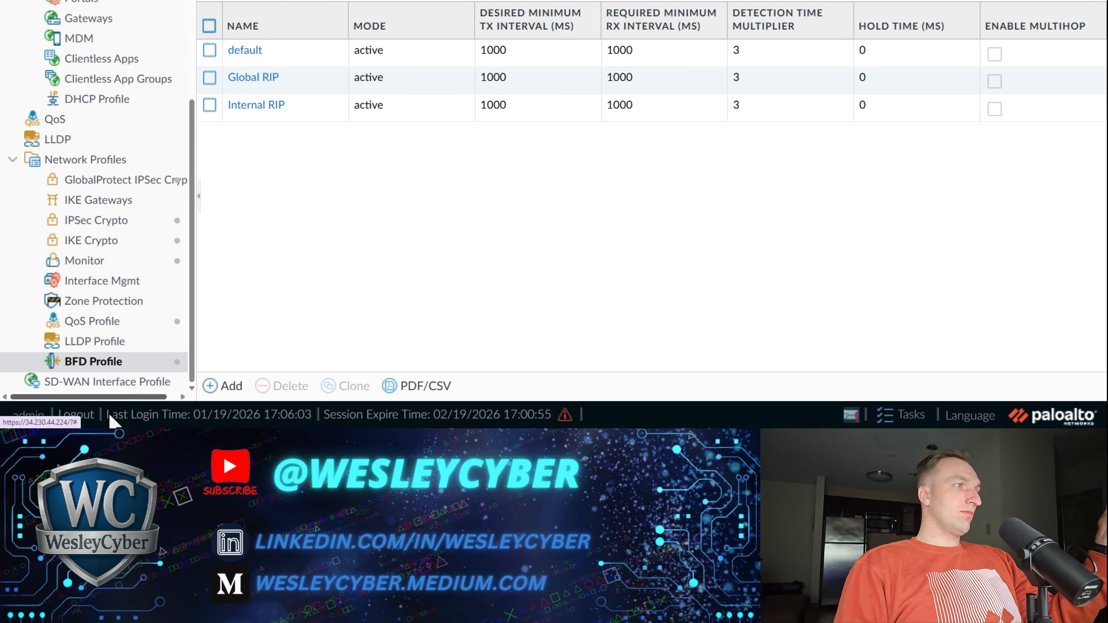
Step: Examine the mode, interval, detection multiplier, hold time and multihop settings of a new BFD profile, then discard it
{"action": "left_click", "coordinate": [218, 386]}
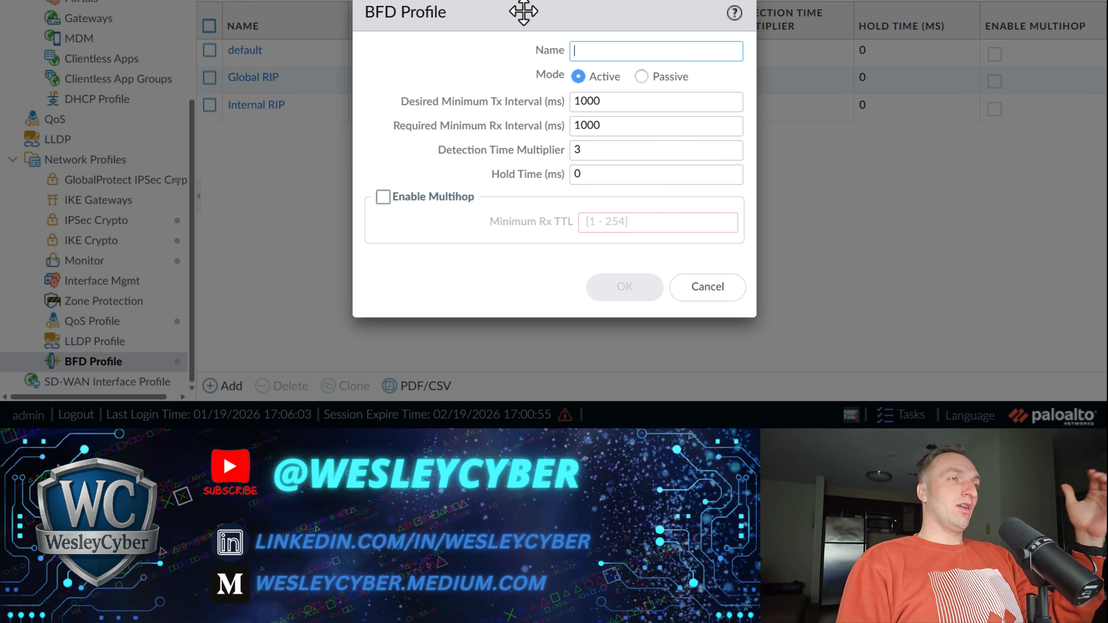
{"action": "left_click_drag", "start_coordinate": [522, 12], "coordinate": [521, 0]}
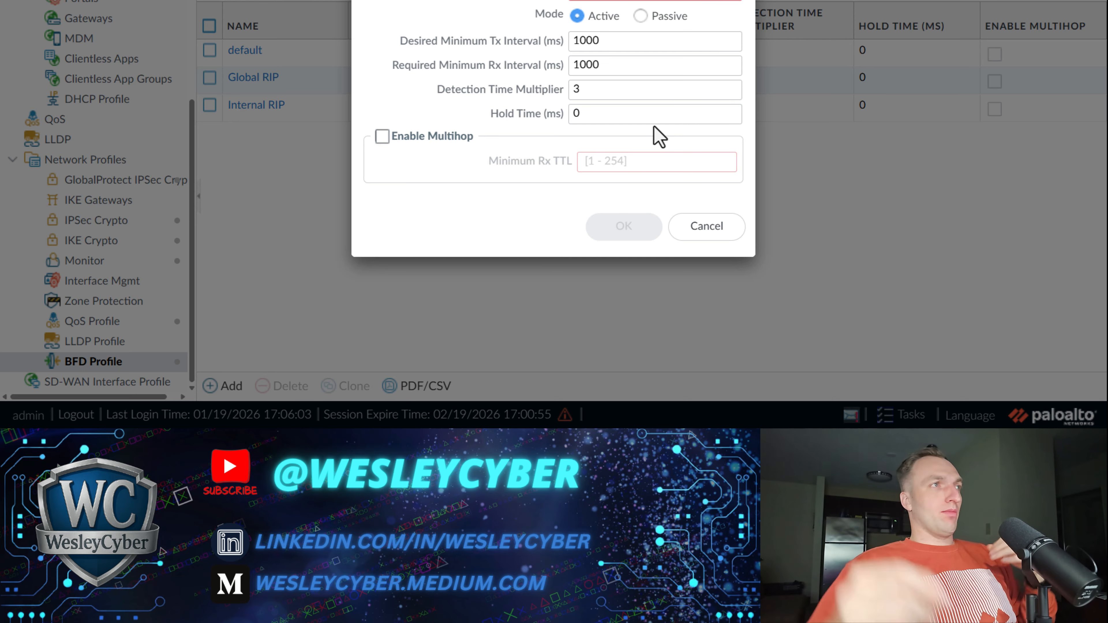
{"action": "left_click", "coordinate": [722, 228]}
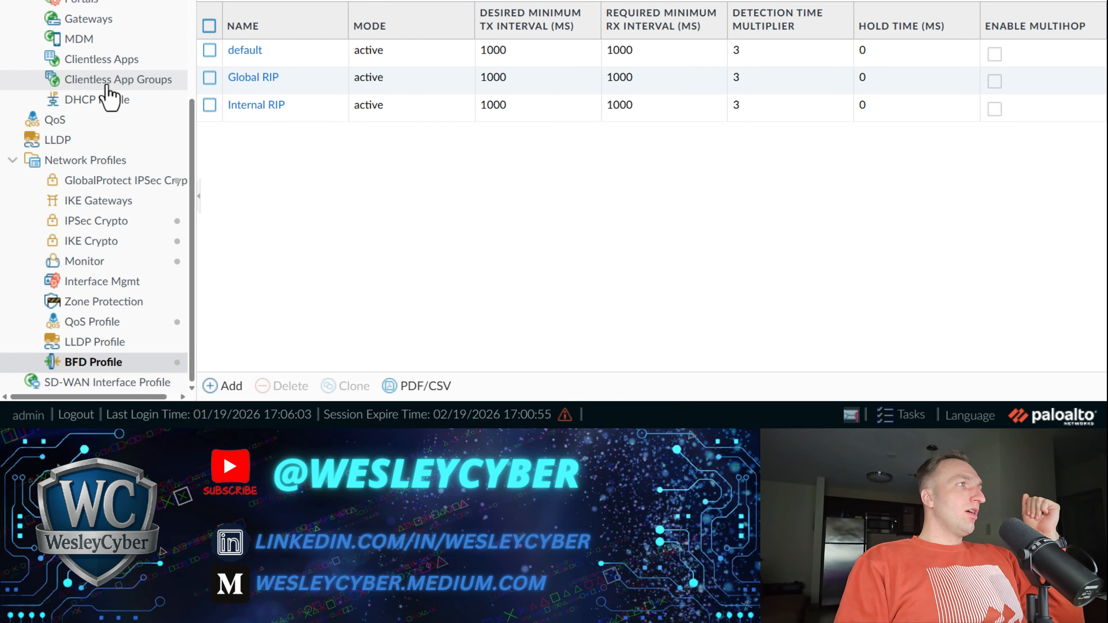
{"action": "scroll", "coordinate": [131, 96], "scroll_direction": "up", "scroll_amount": 4}
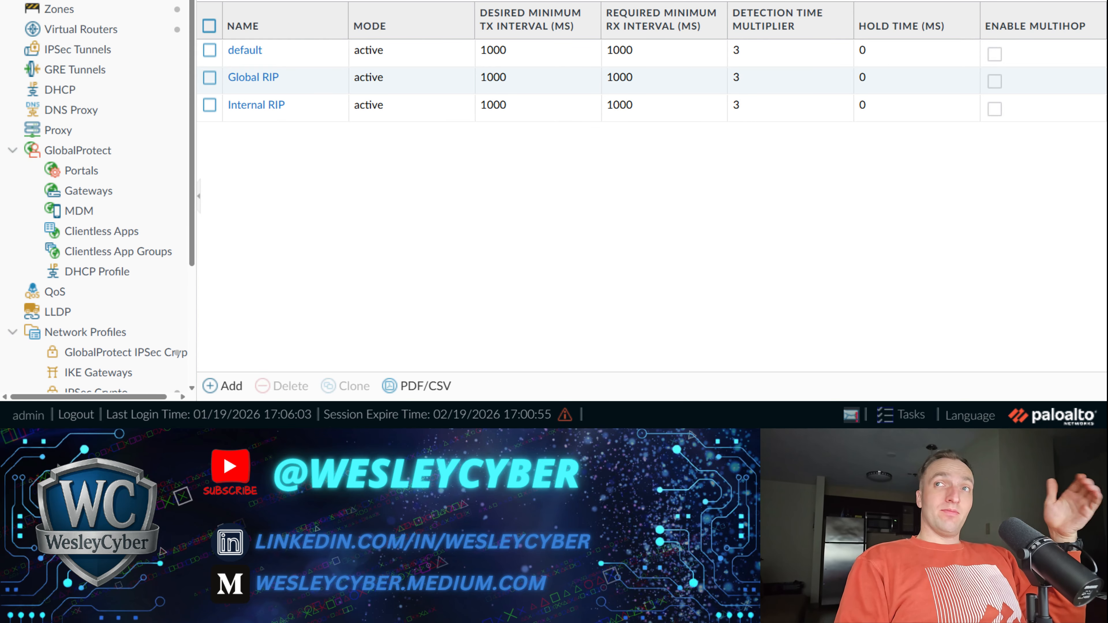